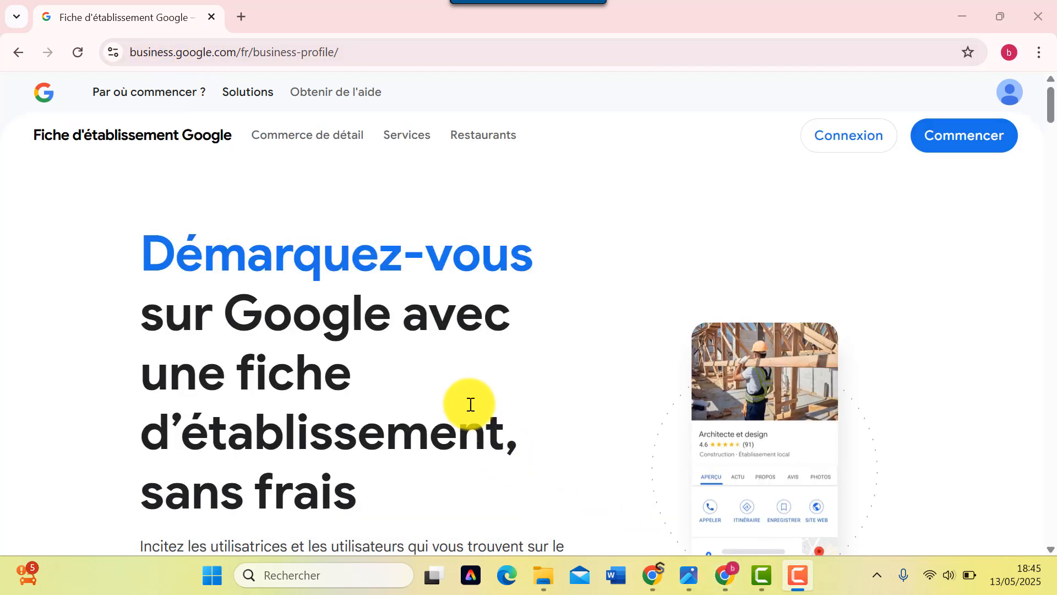
- Start creating a new business profile and dismiss the Chrome memory saver popup
{"action": "scroll", "coordinate": [471, 404], "scroll_direction": "down", "scroll_amount": 13}
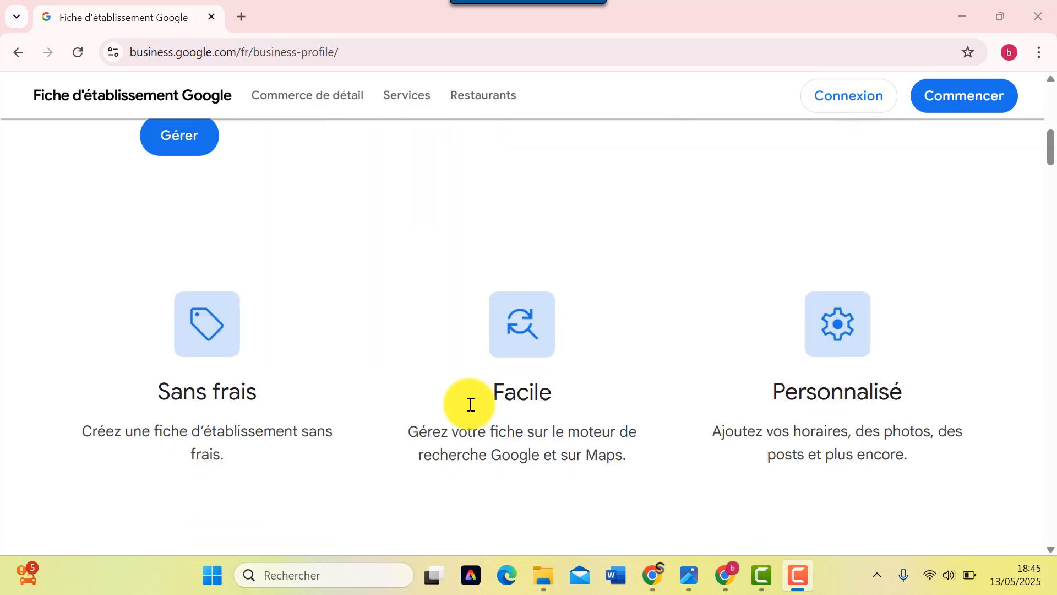
{"action": "scroll", "coordinate": [471, 405], "scroll_direction": "down", "scroll_amount": 13}
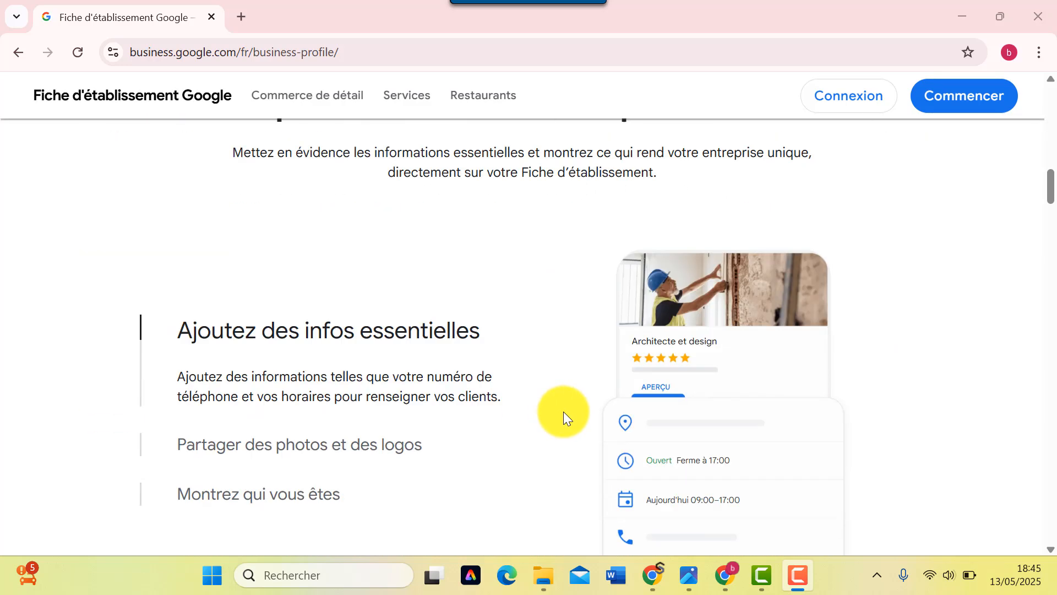
{"action": "scroll", "coordinate": [564, 417], "scroll_direction": "down", "scroll_amount": 9}
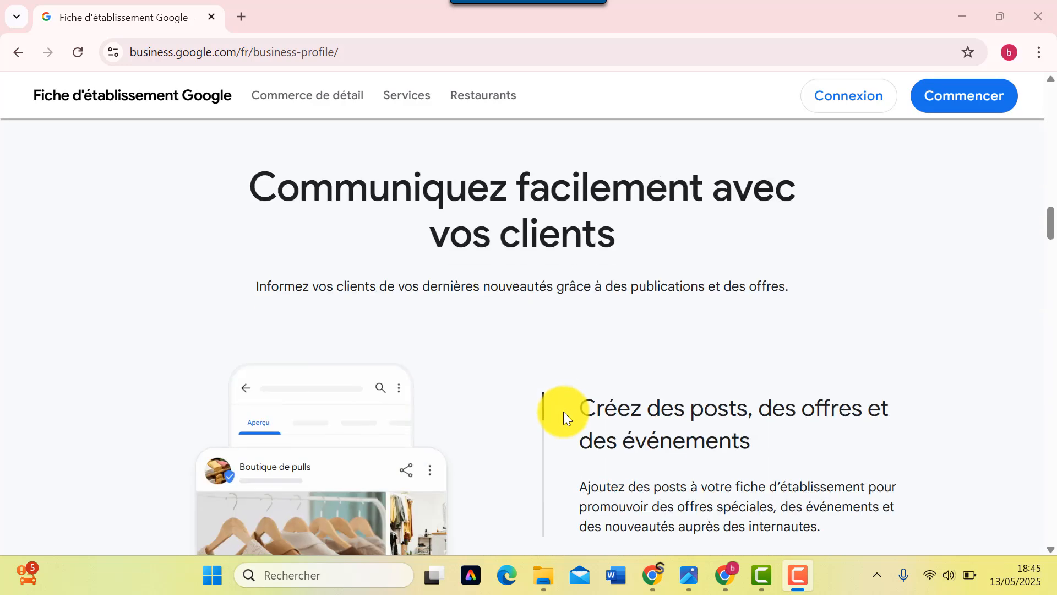
{"action": "scroll", "coordinate": [567, 414], "scroll_direction": "down", "scroll_amount": 5}
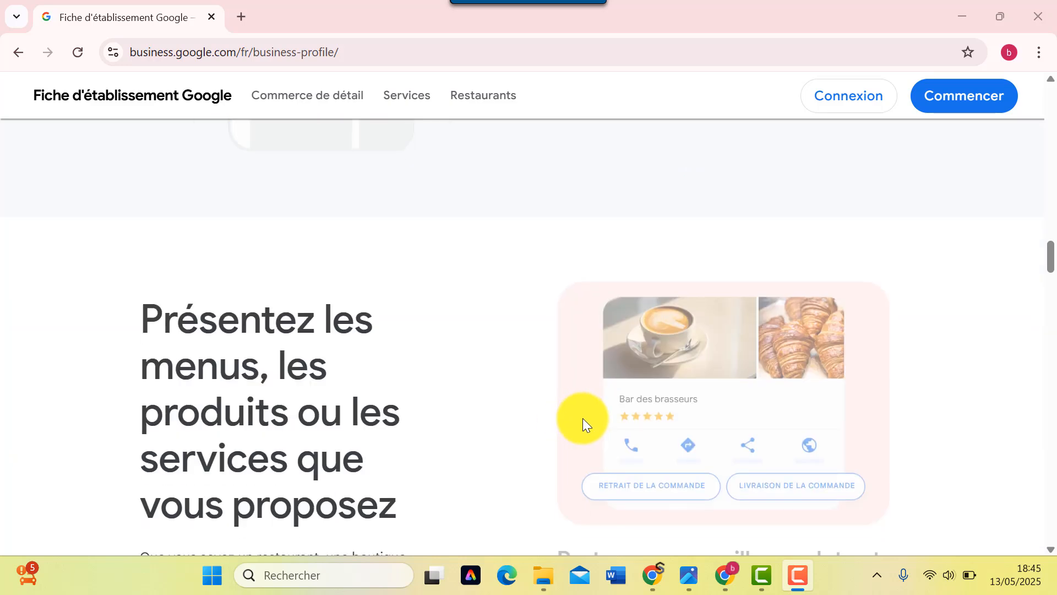
{"action": "scroll", "coordinate": [582, 424], "scroll_direction": "down", "scroll_amount": 3}
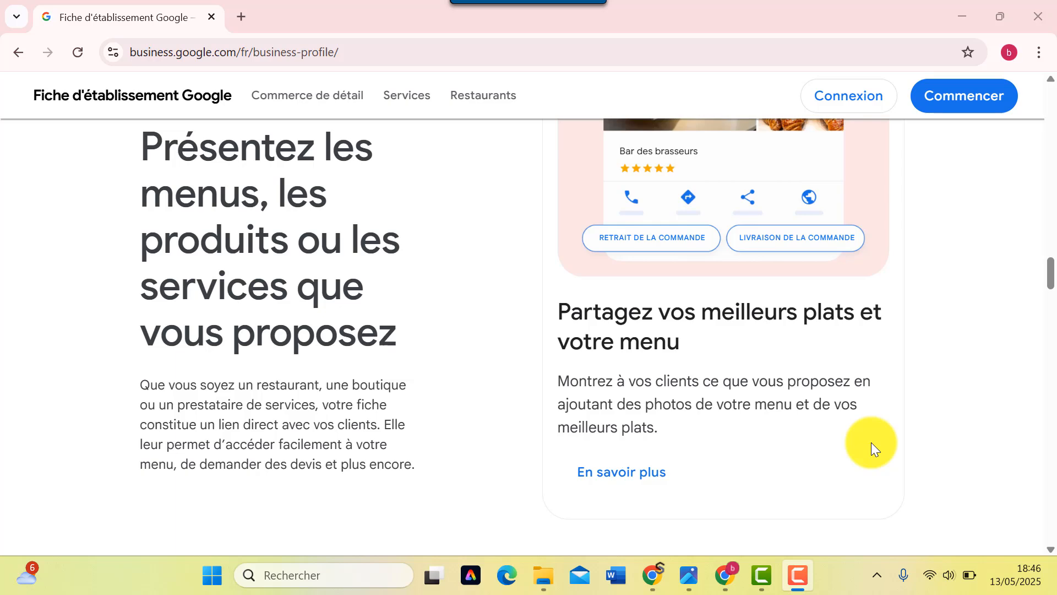
{"action": "scroll", "coordinate": [871, 444], "scroll_direction": "up", "scroll_amount": 15}
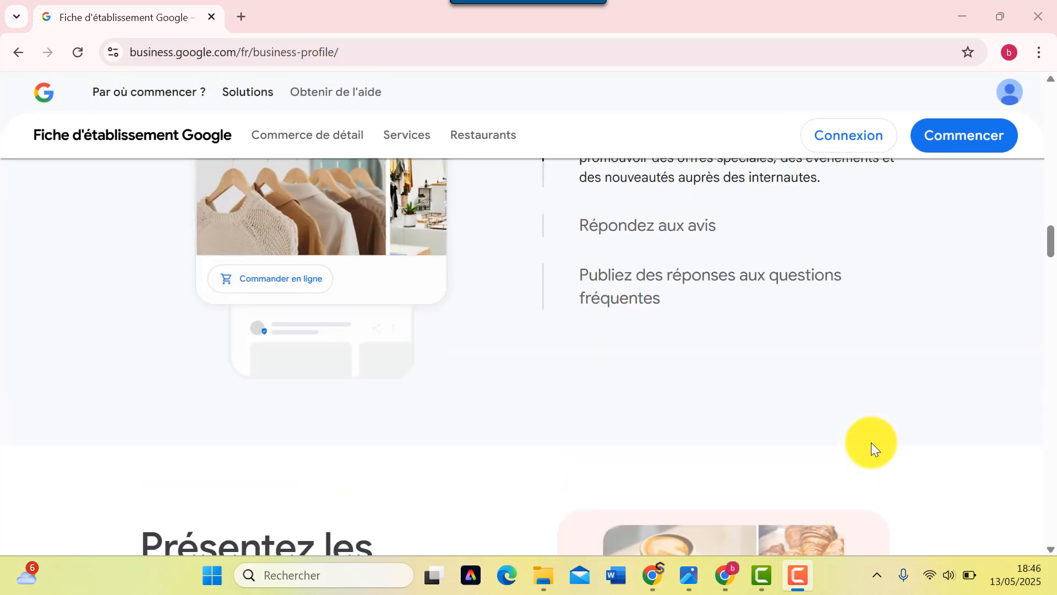
{"action": "scroll", "coordinate": [654, 410], "scroll_direction": "up", "scroll_amount": 15}
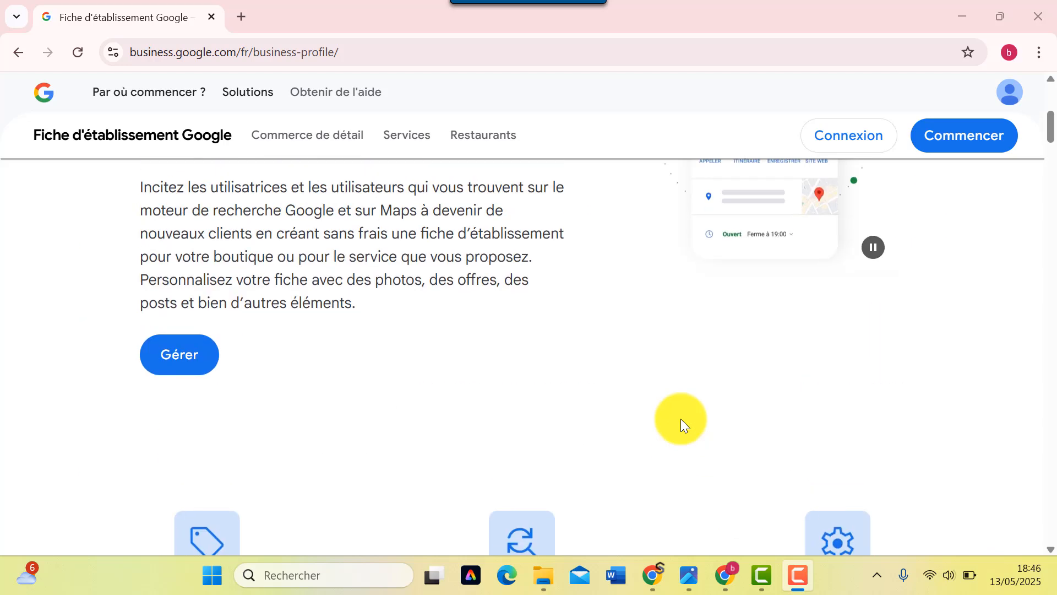
{"action": "scroll", "coordinate": [599, 447], "scroll_direction": "up", "scroll_amount": 3}
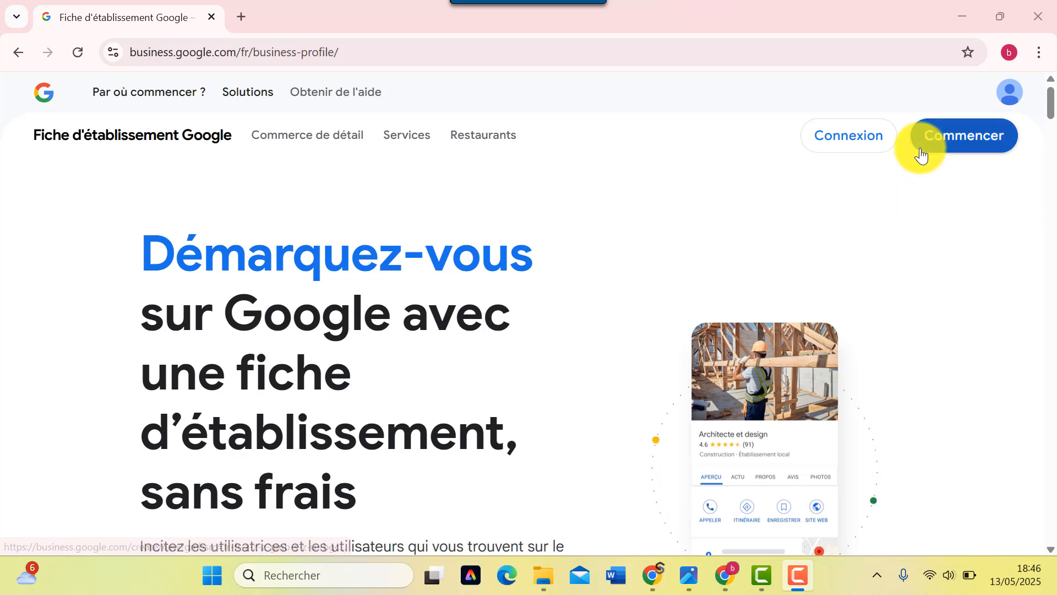
{"action": "left_click", "coordinate": [957, 136]}
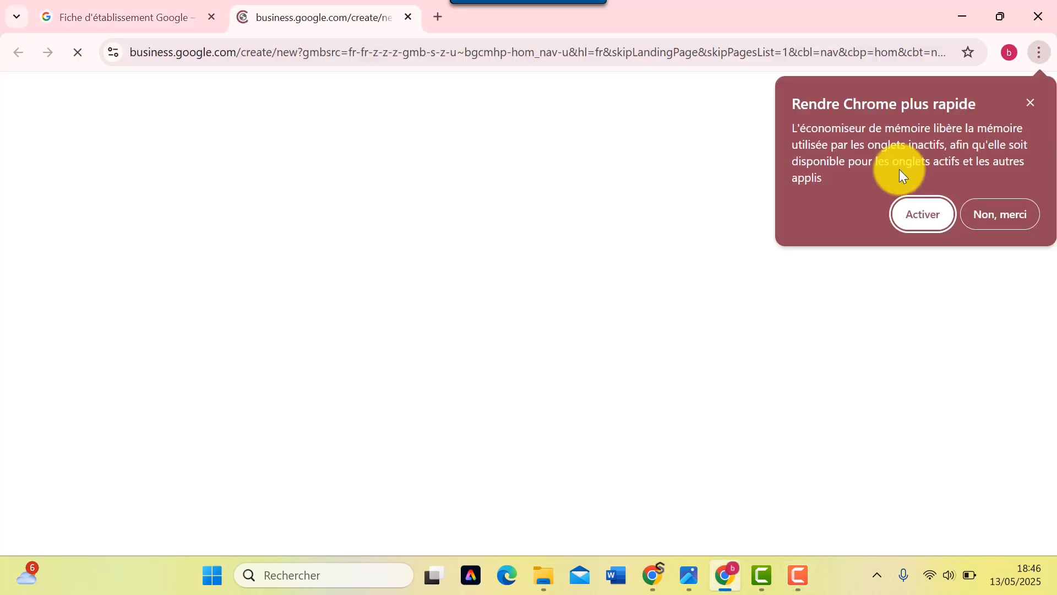
{"action": "left_click", "coordinate": [1030, 106]}
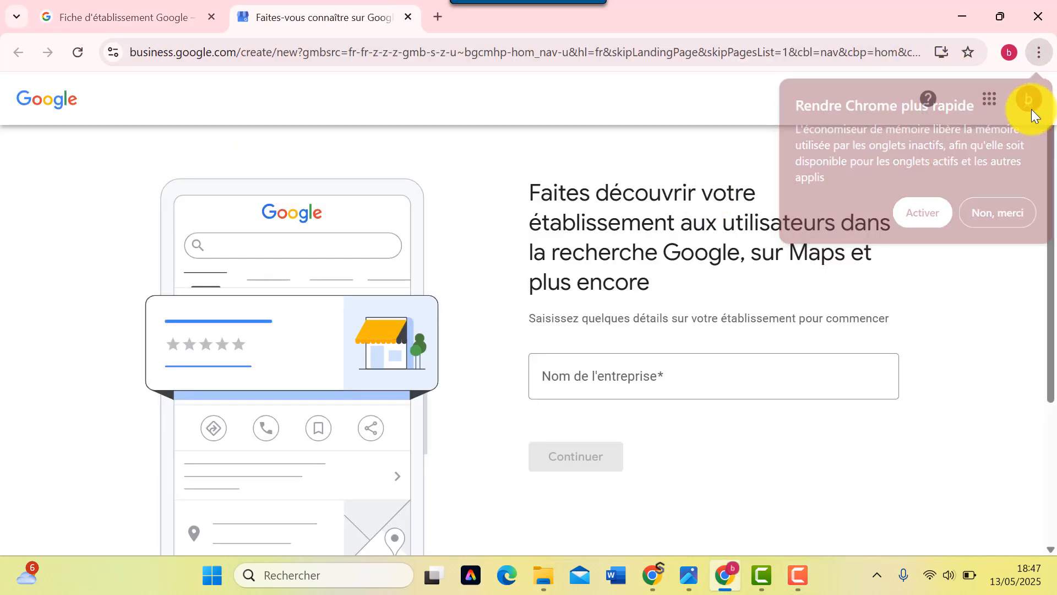
- Enter 'Le pain garni' as the new business name and continue
{"action": "left_click", "coordinate": [575, 384]}
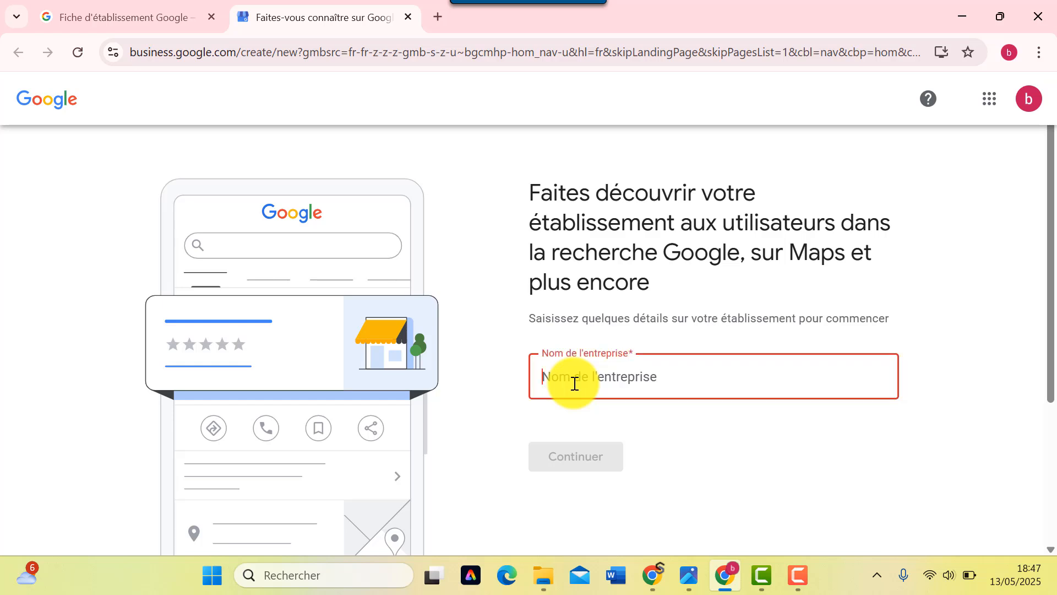
{"action": "type", "text": "Le "}
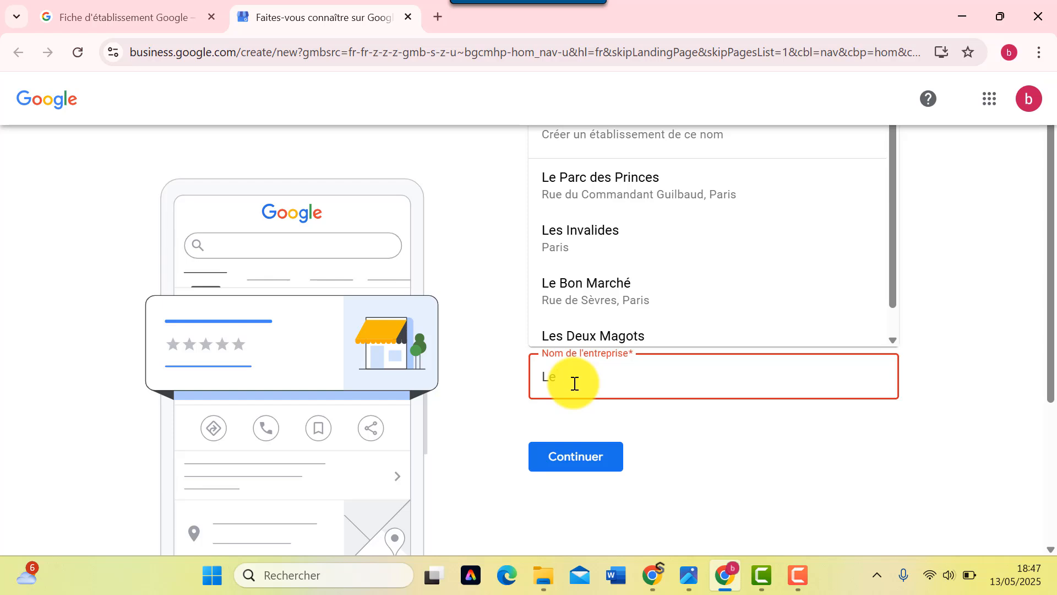
{"action": "type", "text": "pain g"}
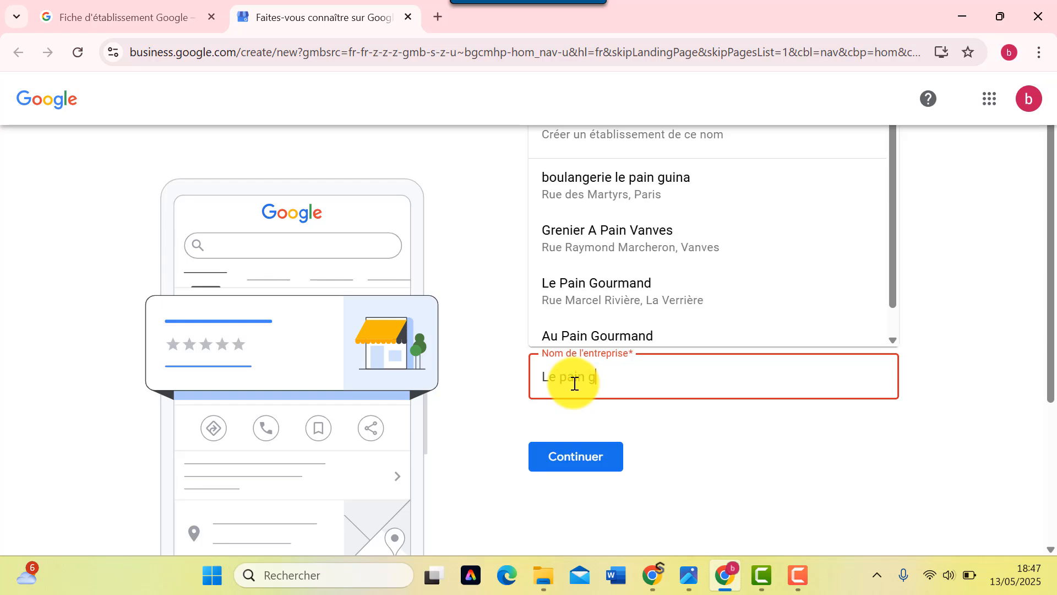
{"action": "type", "text": "arni"}
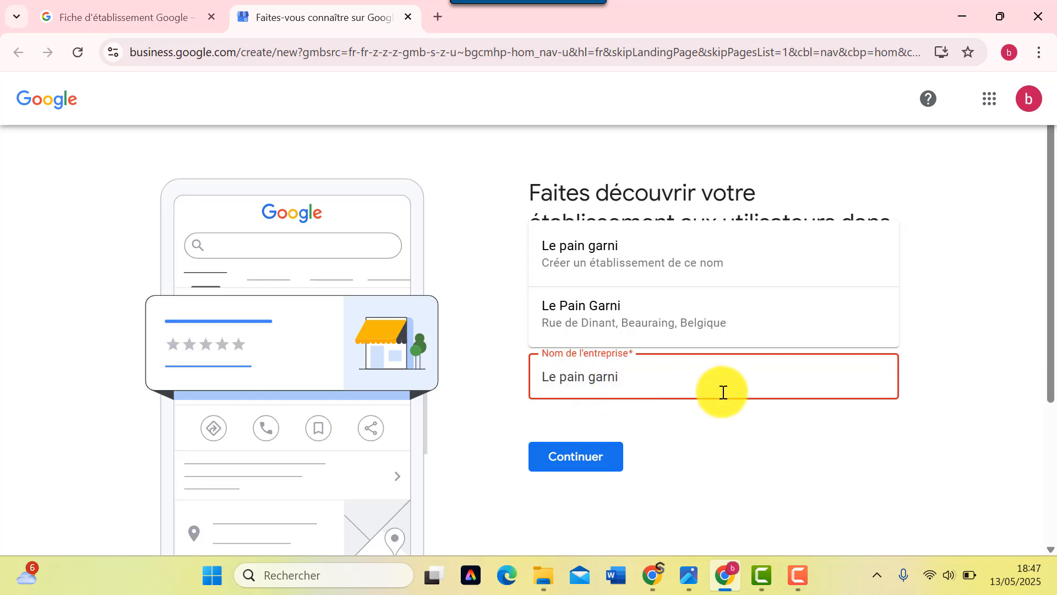
{"action": "left_click", "coordinate": [629, 262]}
{"action": "left_click", "coordinate": [567, 465]}
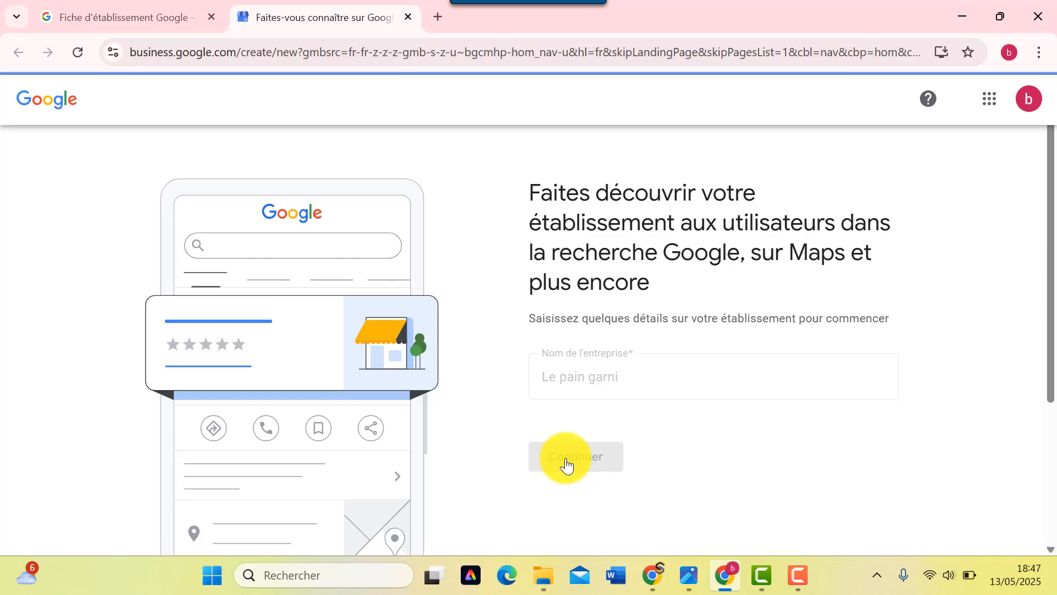
- Choose Magasin local as the business type
{"action": "scroll", "coordinate": [545, 450], "scroll_direction": "down", "scroll_amount": 3}
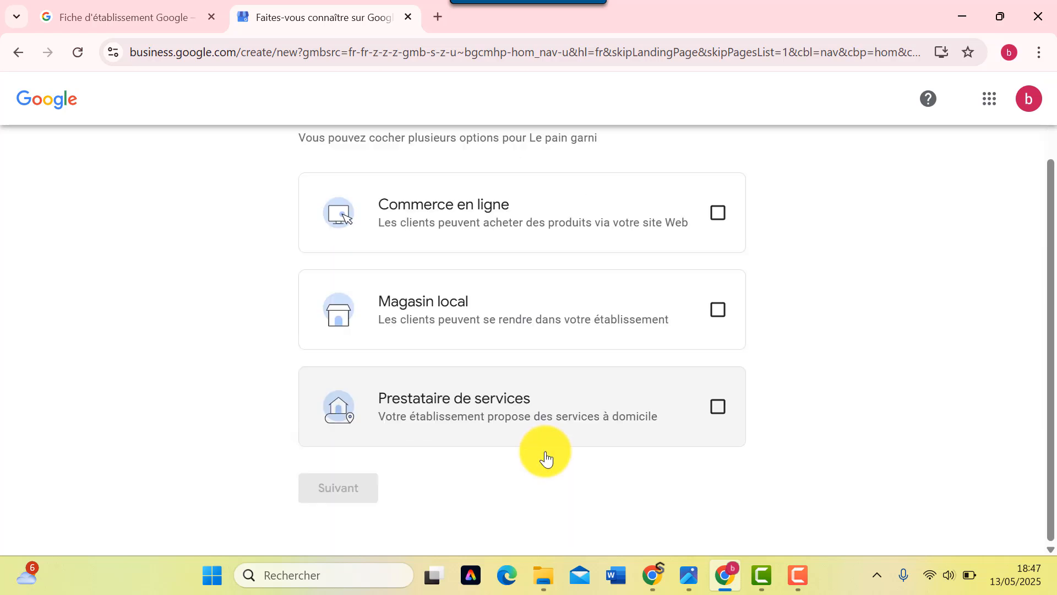
{"action": "scroll", "coordinate": [635, 433], "scroll_direction": "up", "scroll_amount": 2}
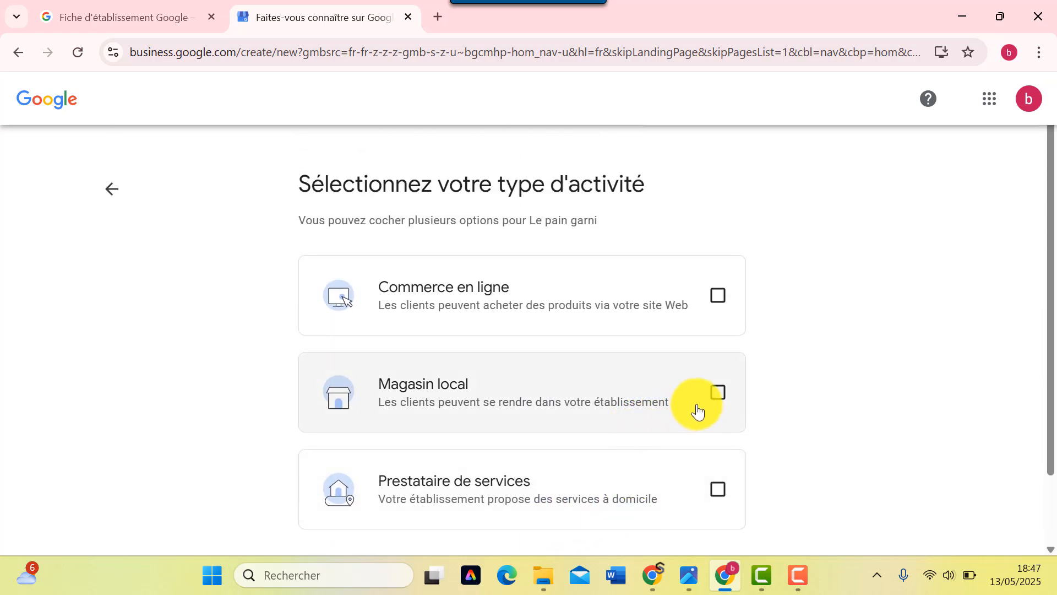
{"action": "left_click", "coordinate": [716, 393]}
{"action": "scroll", "coordinate": [530, 428], "scroll_direction": "down", "scroll_amount": 2}
{"action": "left_click", "coordinate": [342, 492]}
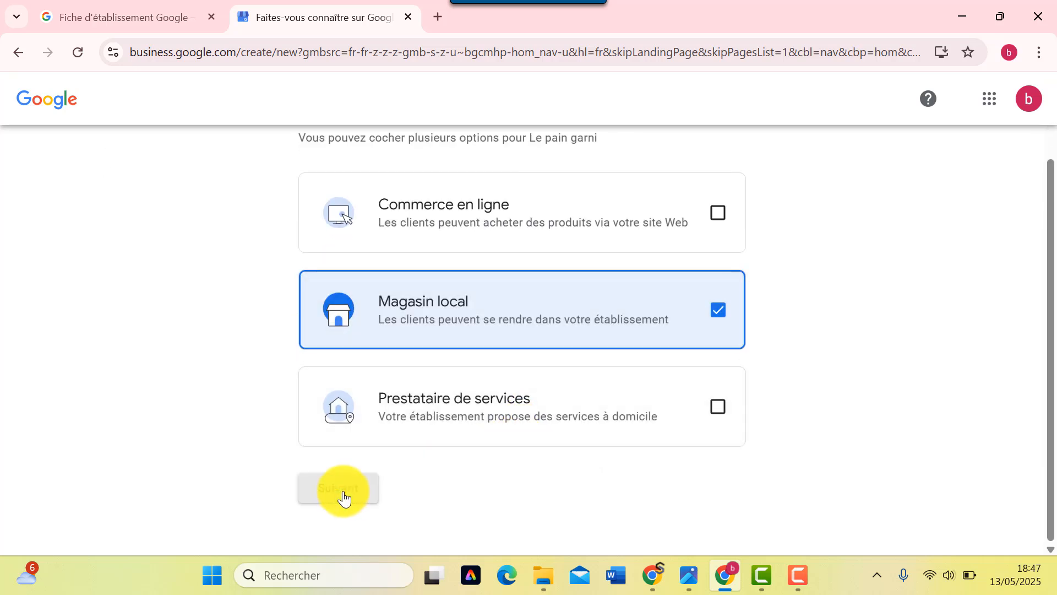
- Set the business category to Boulangerie and continue
{"action": "scroll", "coordinate": [605, 419], "scroll_direction": "up", "scroll_amount": 2}
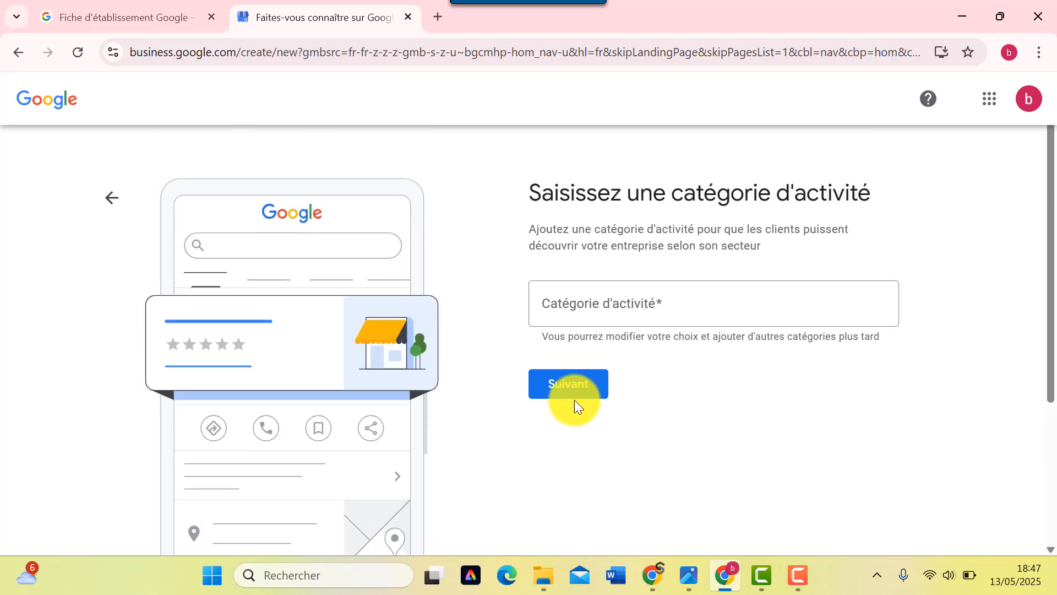
{"action": "left_click", "coordinate": [584, 309]}
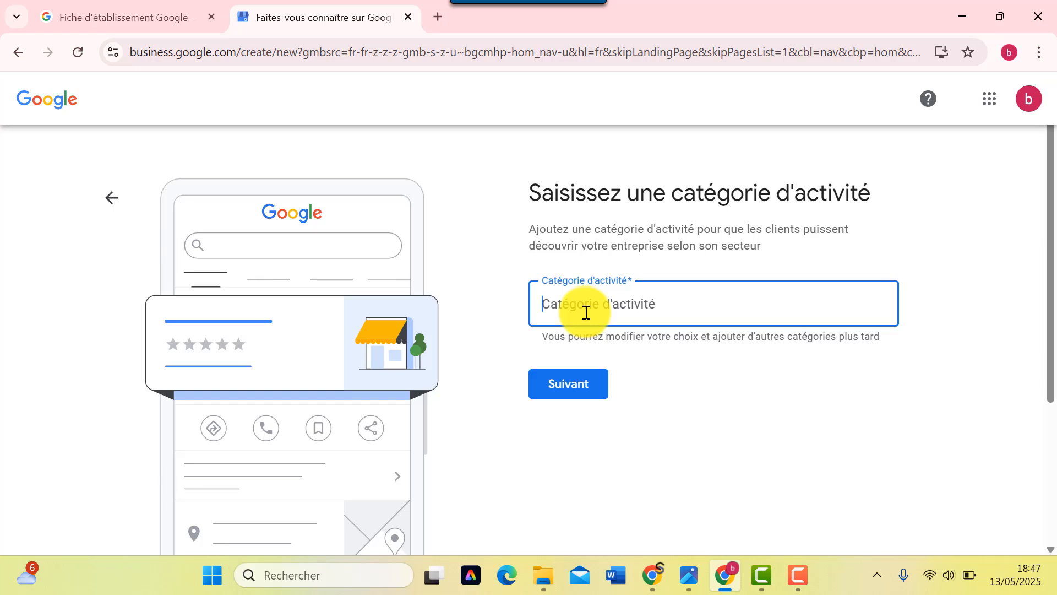
{"action": "type", "text": "bou"}
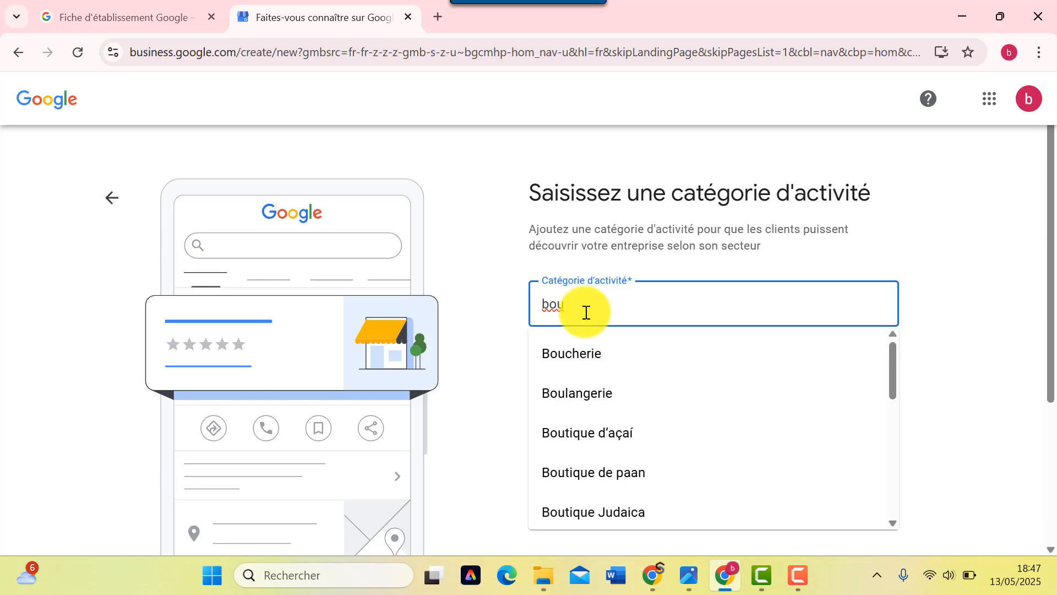
{"action": "left_click", "coordinate": [578, 394]}
{"action": "left_click", "coordinate": [567, 388]}
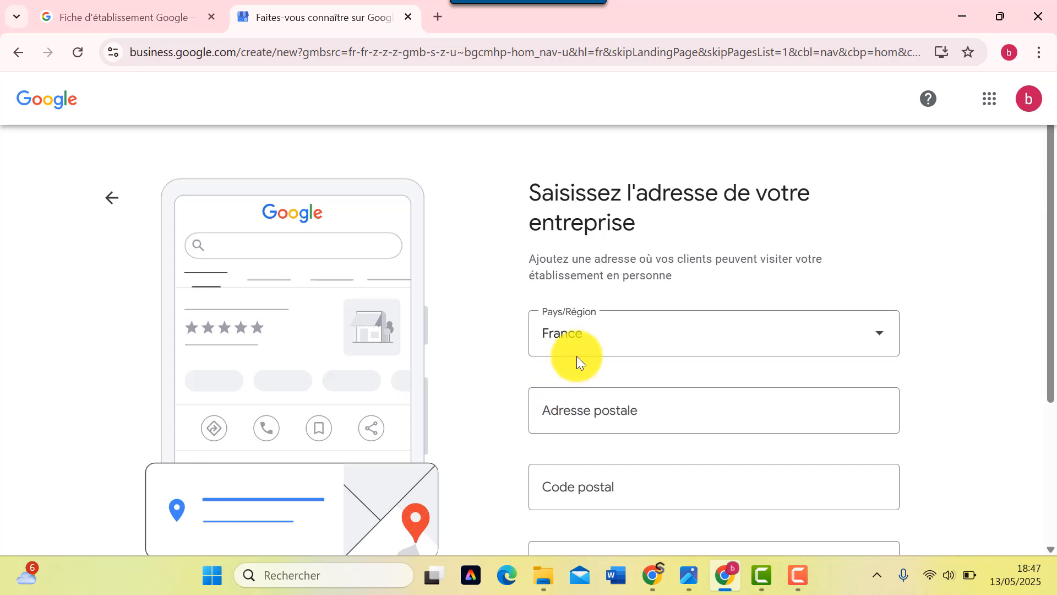
{"action": "scroll", "coordinate": [652, 350], "scroll_direction": "down", "scroll_amount": 2}
{"action": "left_click", "coordinate": [652, 350]}
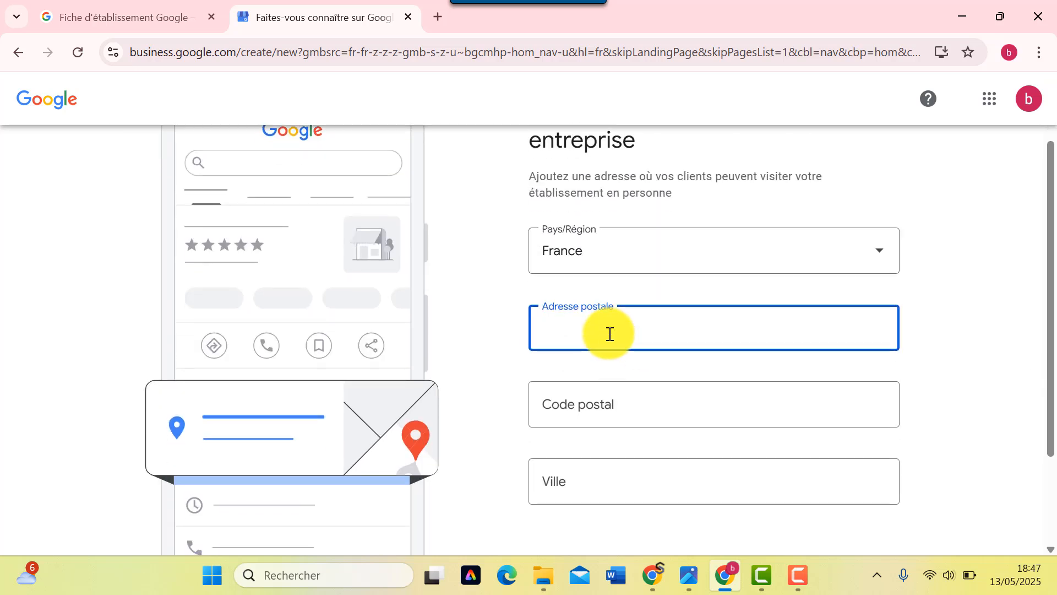
{"action": "type", "text": "&ç"}
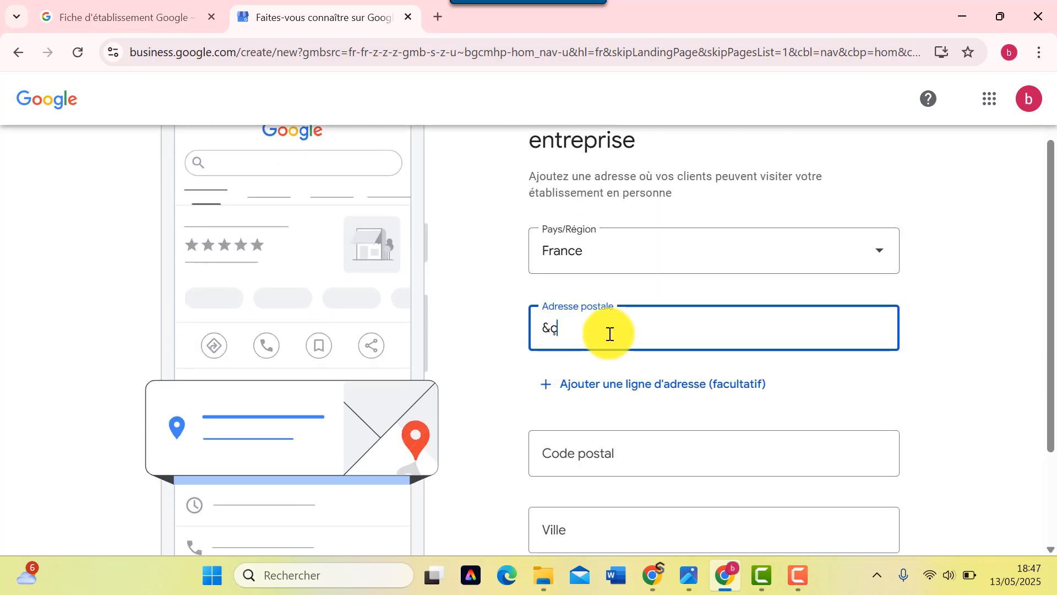
{"action": "key", "text": "BackSpace"}
{"action": "key", "text": "BackSpace"}
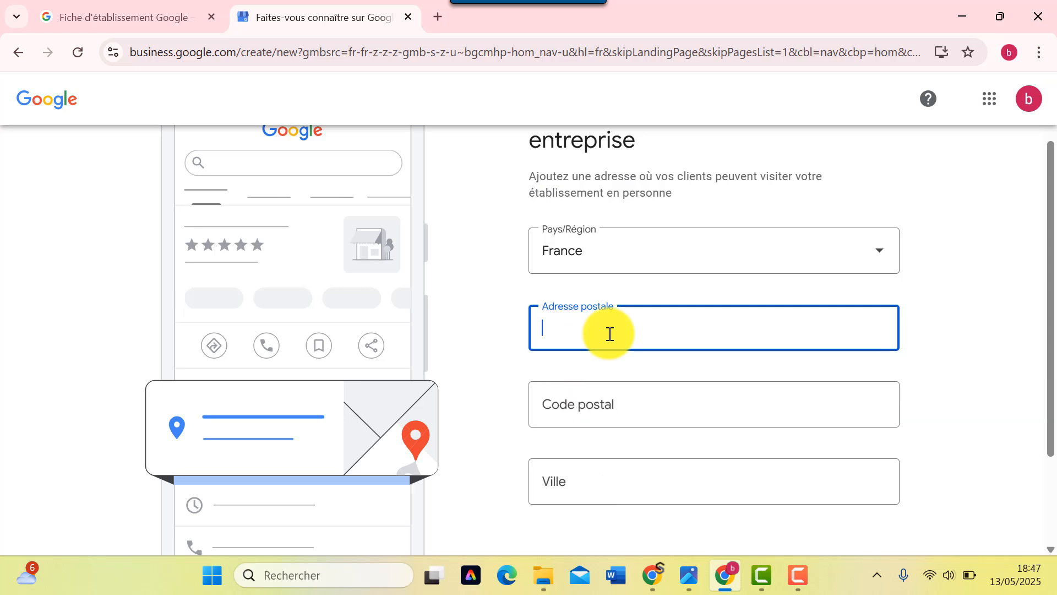
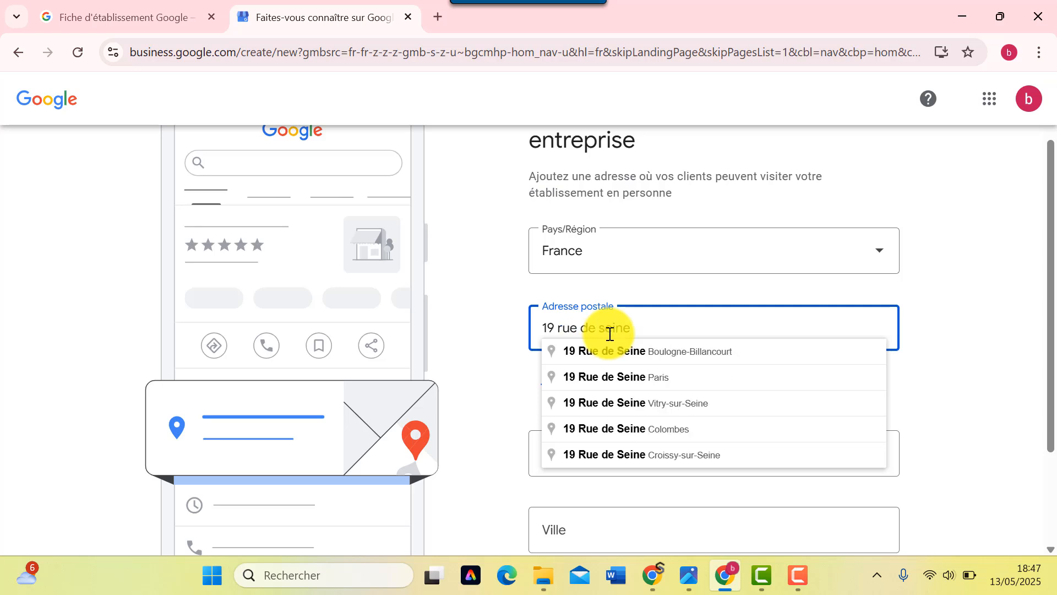
{"action": "left_click", "coordinate": [646, 352]}
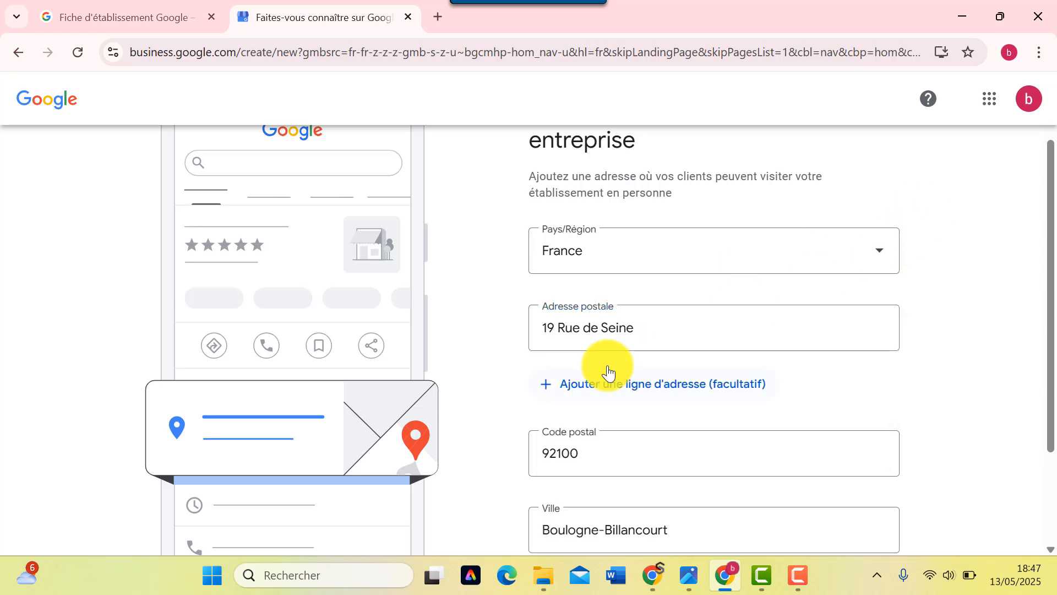
{"action": "scroll", "coordinate": [608, 374], "scroll_direction": "down", "scroll_amount": 3}
{"action": "left_click", "coordinate": [556, 489]}
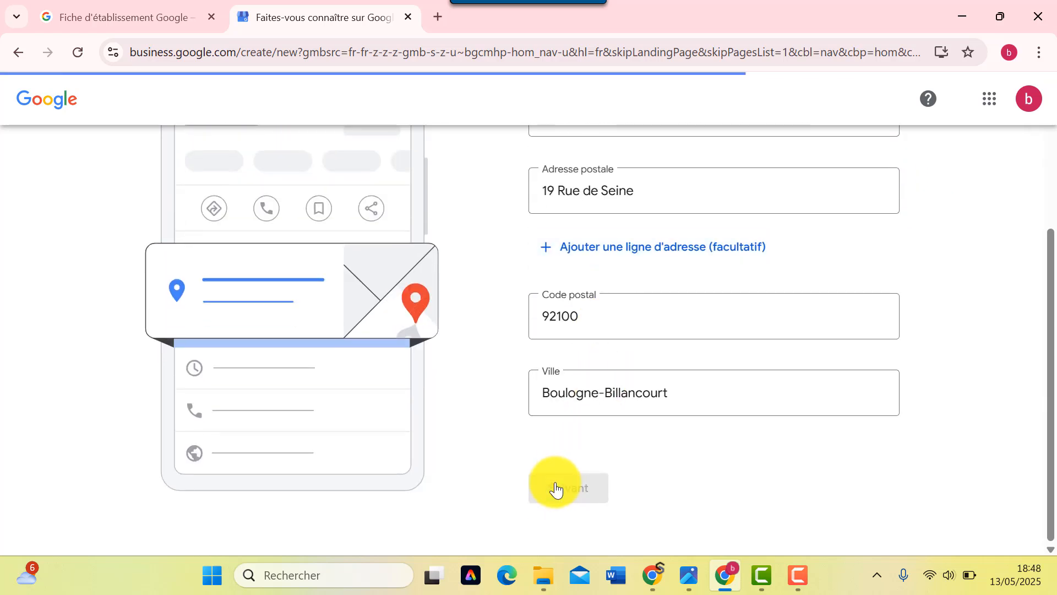
- Select 'Aucun de ceux-ci' among the similar businesses and continue
{"action": "scroll", "coordinate": [612, 447], "scroll_direction": "down", "scroll_amount": 3}
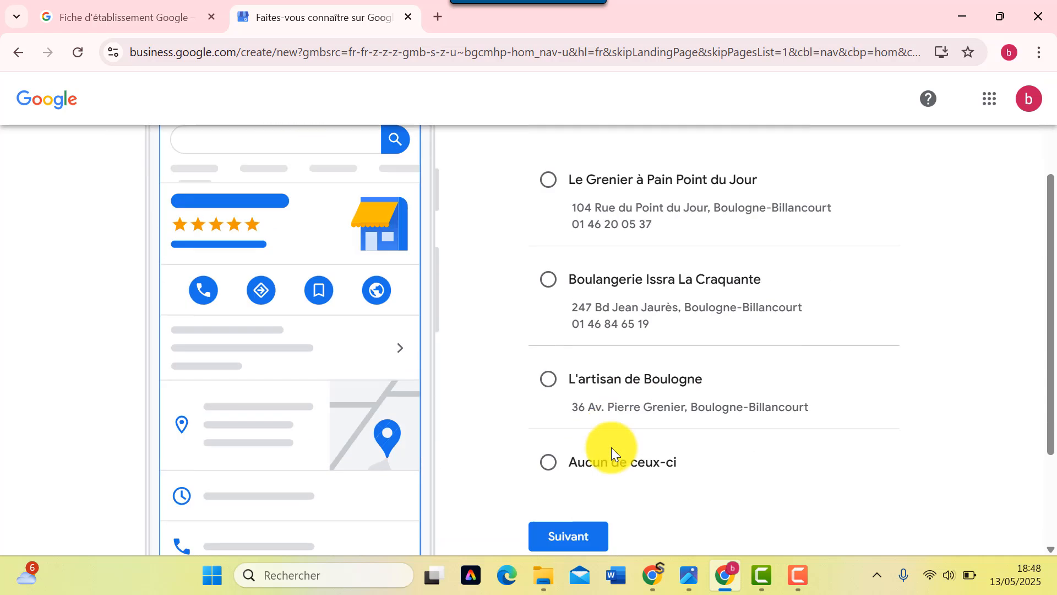
{"action": "scroll", "coordinate": [611, 447], "scroll_direction": "down", "scroll_amount": 2}
{"action": "left_click", "coordinate": [548, 365]}
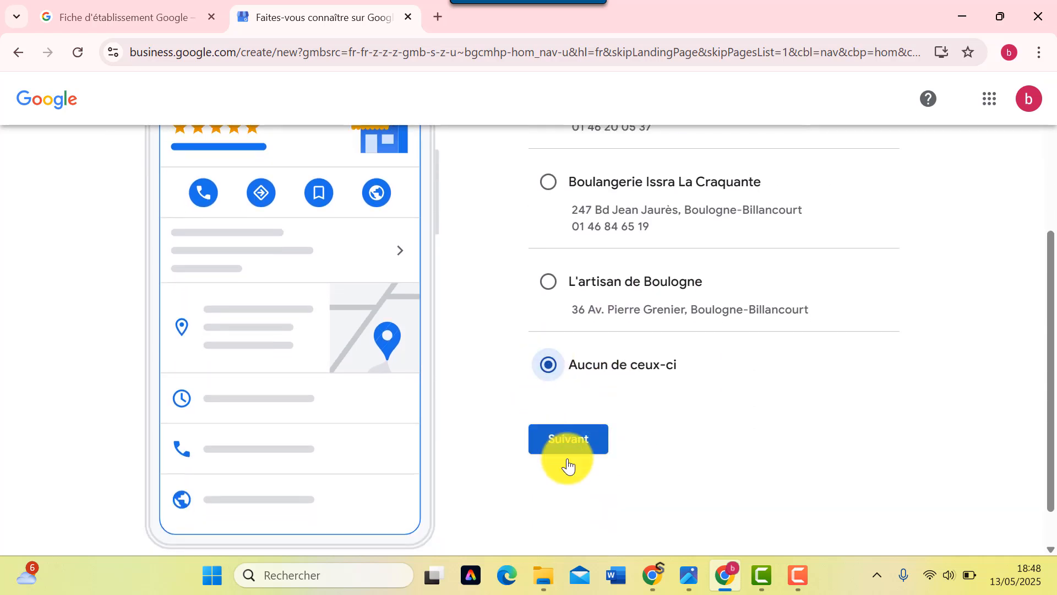
{"action": "left_click", "coordinate": [578, 446]}
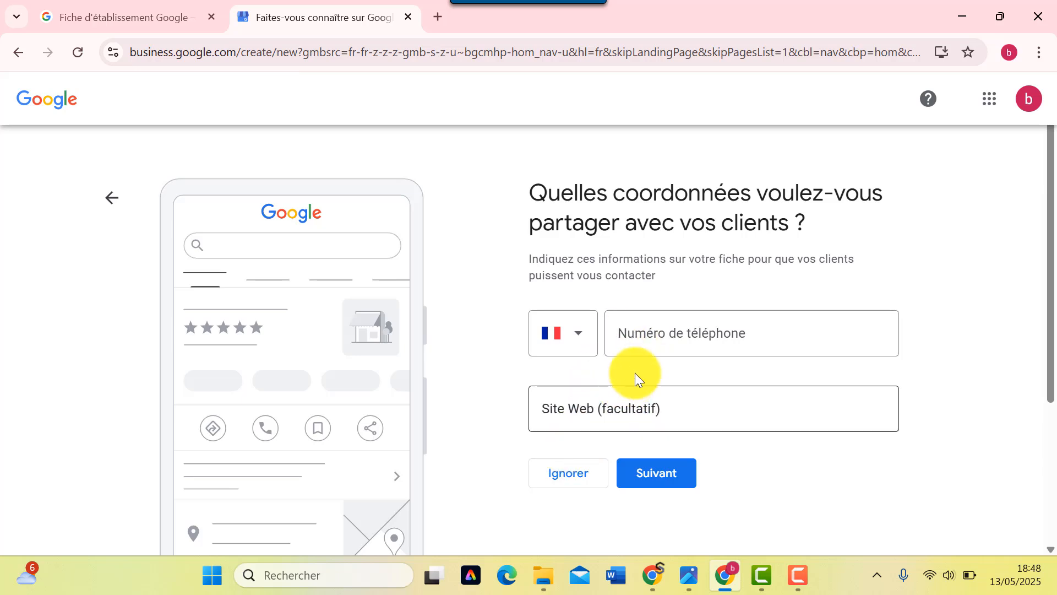
- Enter the business phone number and submit the contact details
{"action": "left_click", "coordinate": [642, 345]}
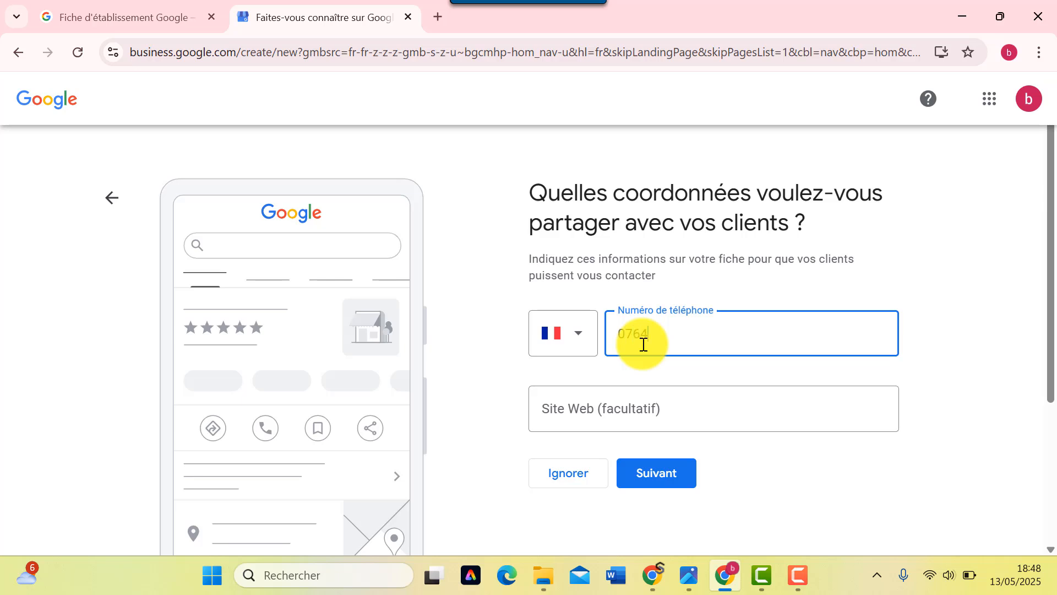
{"action": "left_click", "coordinate": [639, 473]}
- Accept the 'Soyez visible dans Maps' terms and continue
{"action": "scroll", "coordinate": [647, 462], "scroll_direction": "down", "scroll_amount": 2}
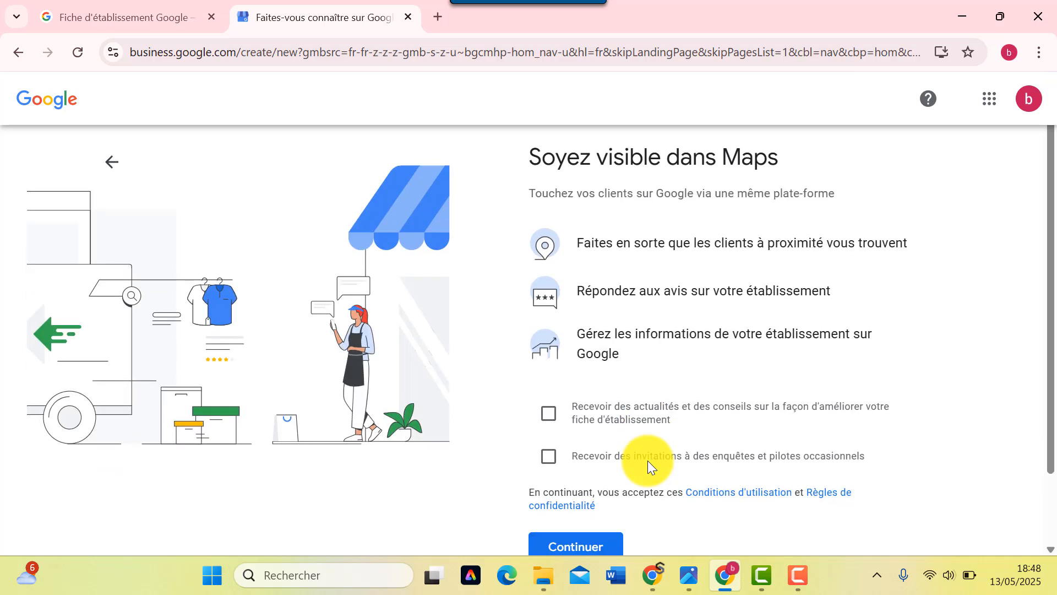
{"action": "scroll", "coordinate": [597, 381], "scroll_direction": "up", "scroll_amount": 2}
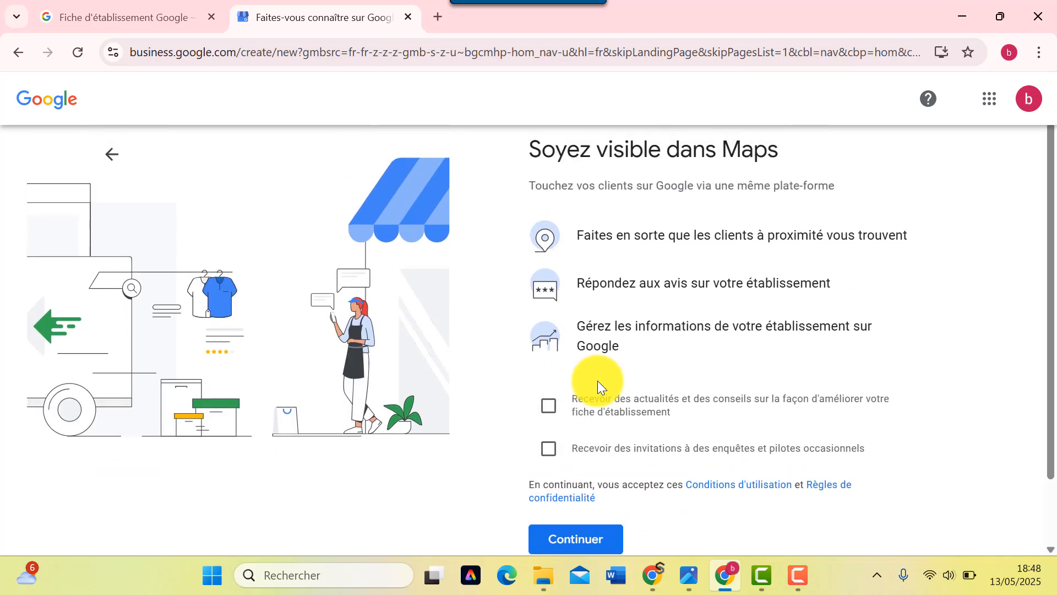
{"action": "scroll", "coordinate": [551, 441], "scroll_direction": "down", "scroll_amount": 2}
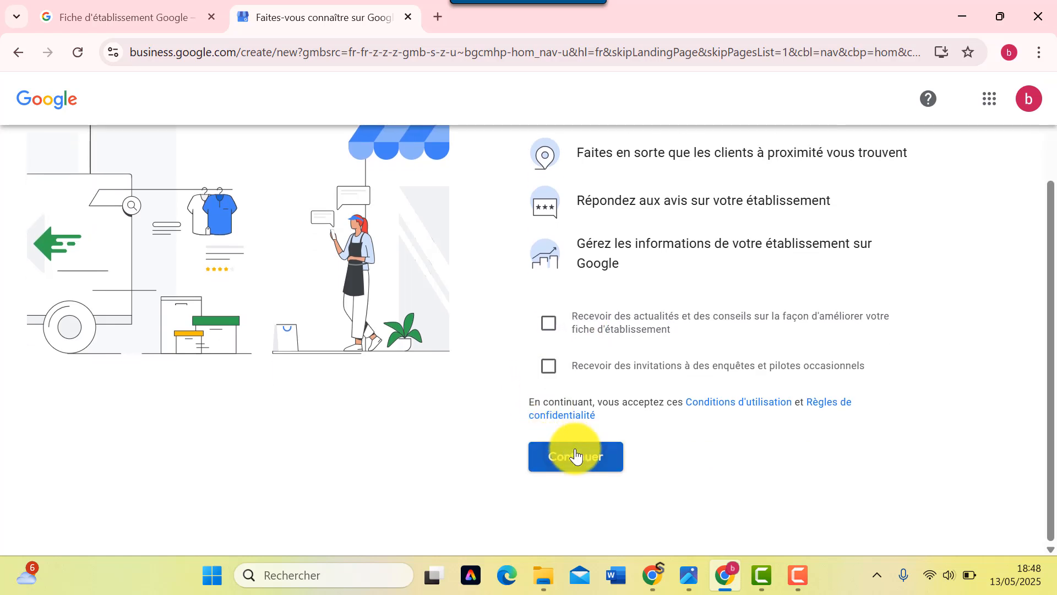
{"action": "left_click", "coordinate": [575, 455]}
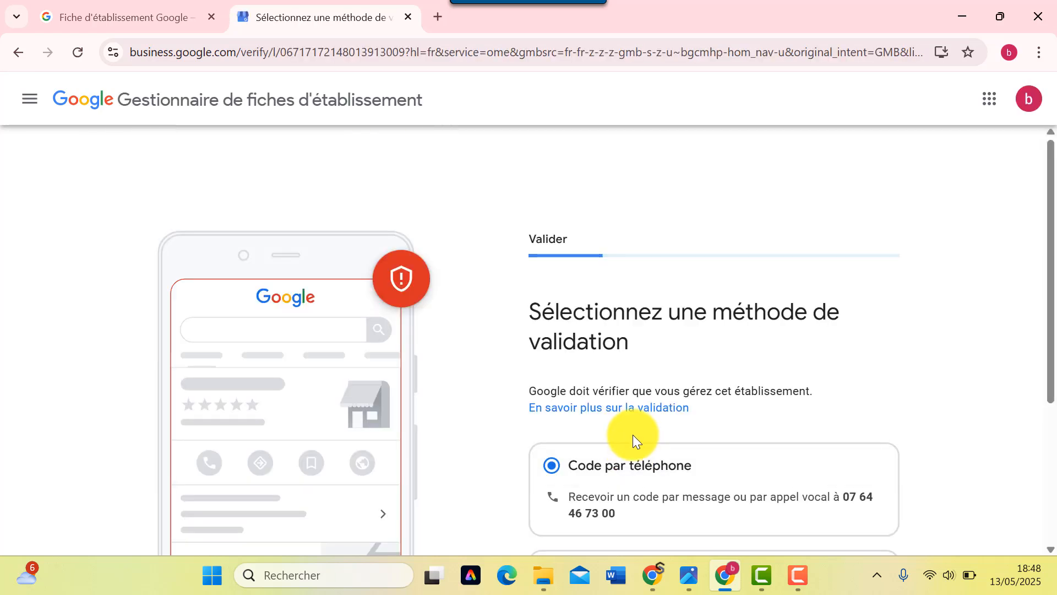
- Choose 'Valider plus tard' under Plus d'options and confirm it in the dialog
{"action": "scroll", "coordinate": [632, 435], "scroll_direction": "down", "scroll_amount": 4}
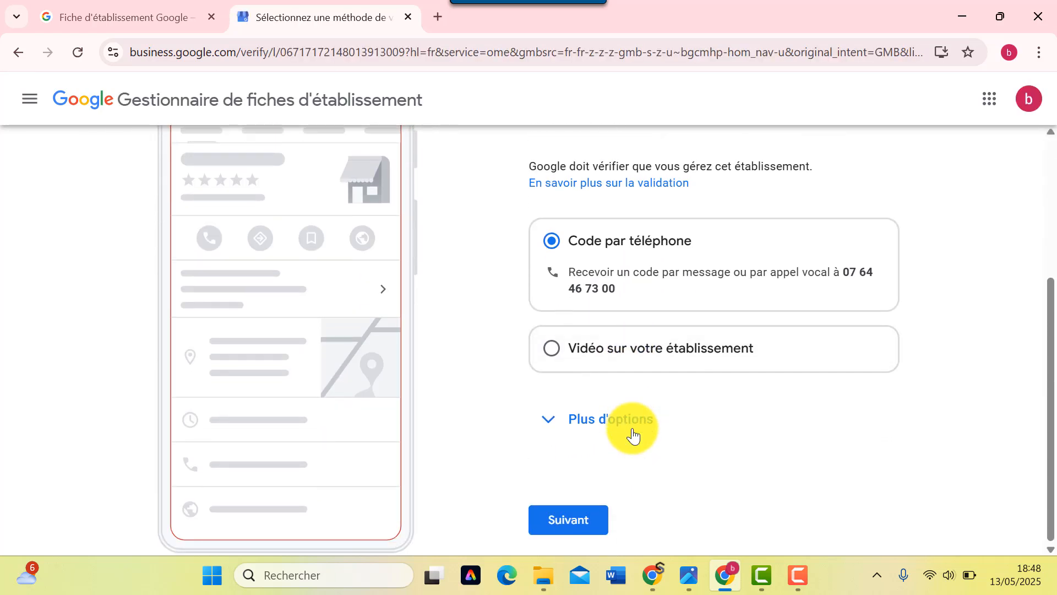
{"action": "scroll", "coordinate": [606, 428], "scroll_direction": "up", "scroll_amount": 2}
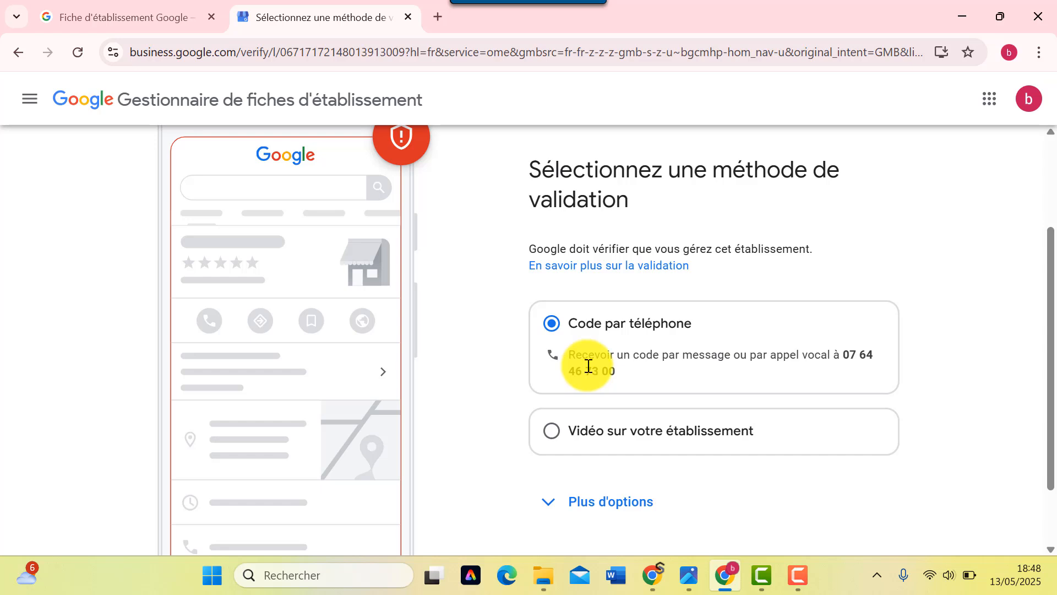
{"action": "scroll", "coordinate": [580, 386], "scroll_direction": "down", "scroll_amount": 2}
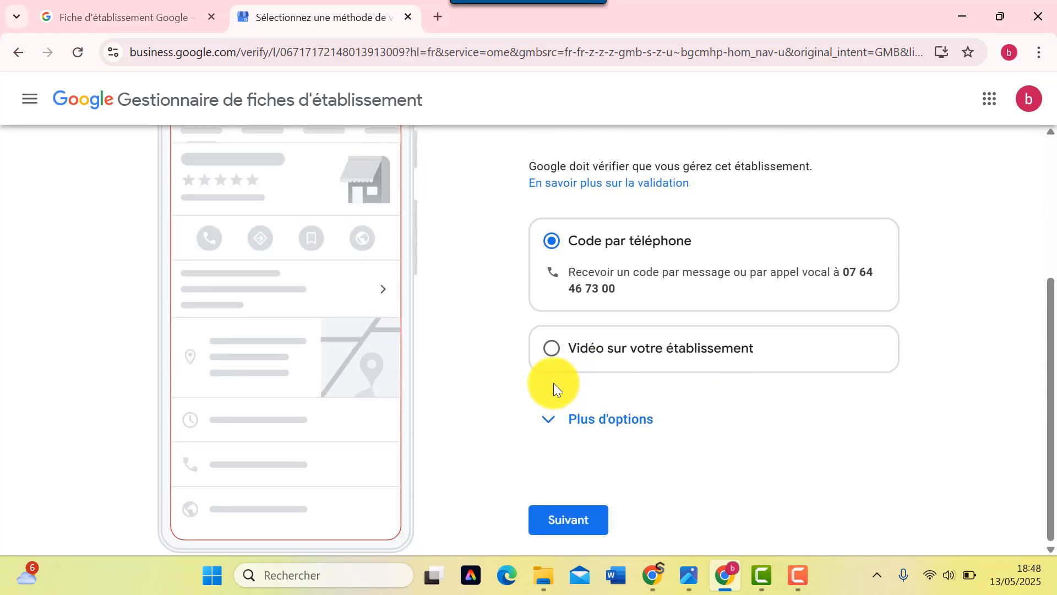
{"action": "left_click", "coordinate": [548, 418]}
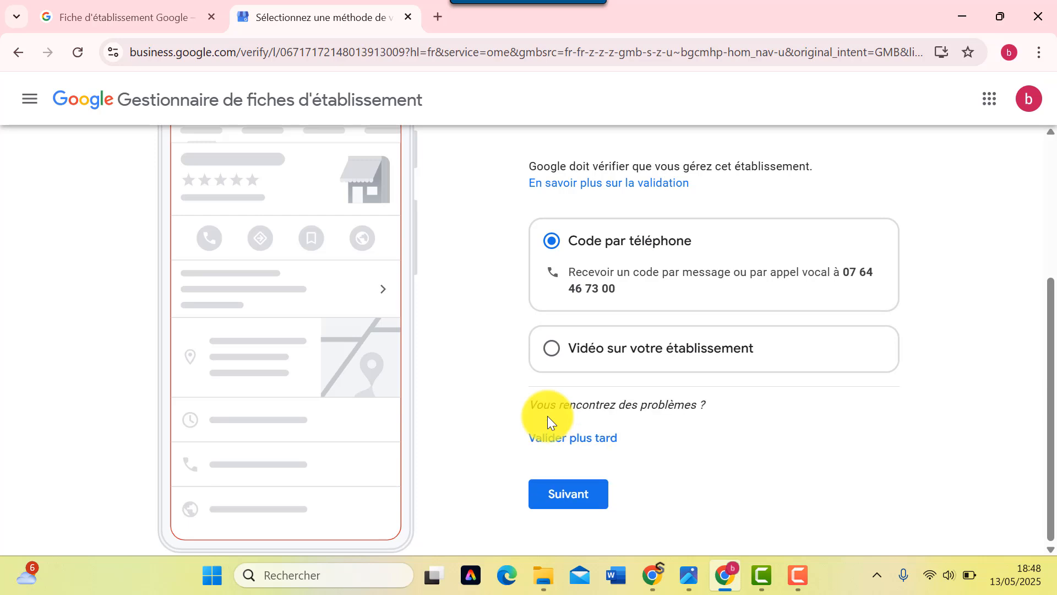
{"action": "left_click", "coordinate": [604, 439]}
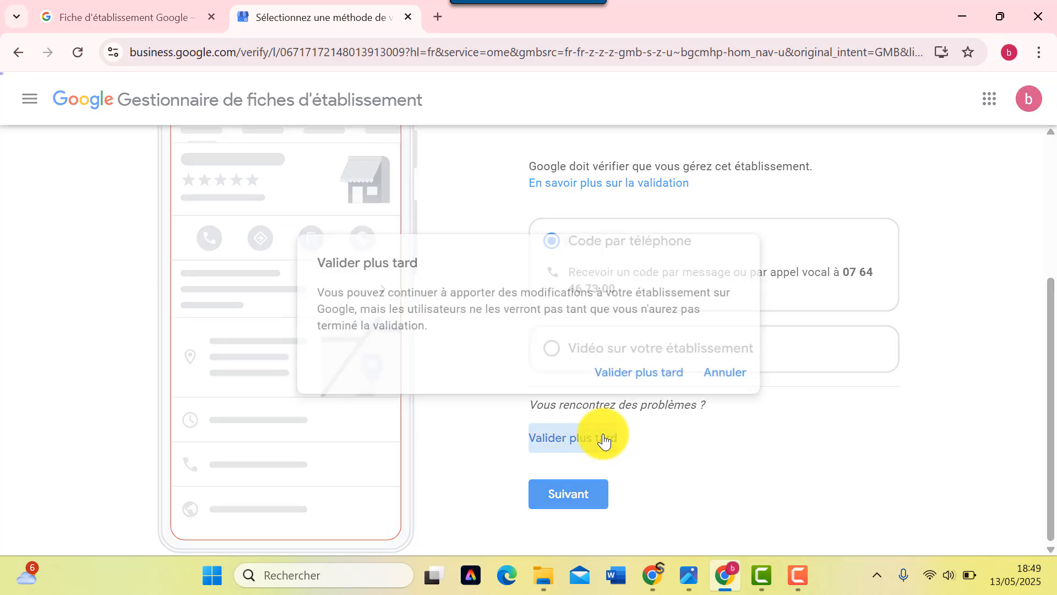
{"action": "left_click", "coordinate": [619, 385]}
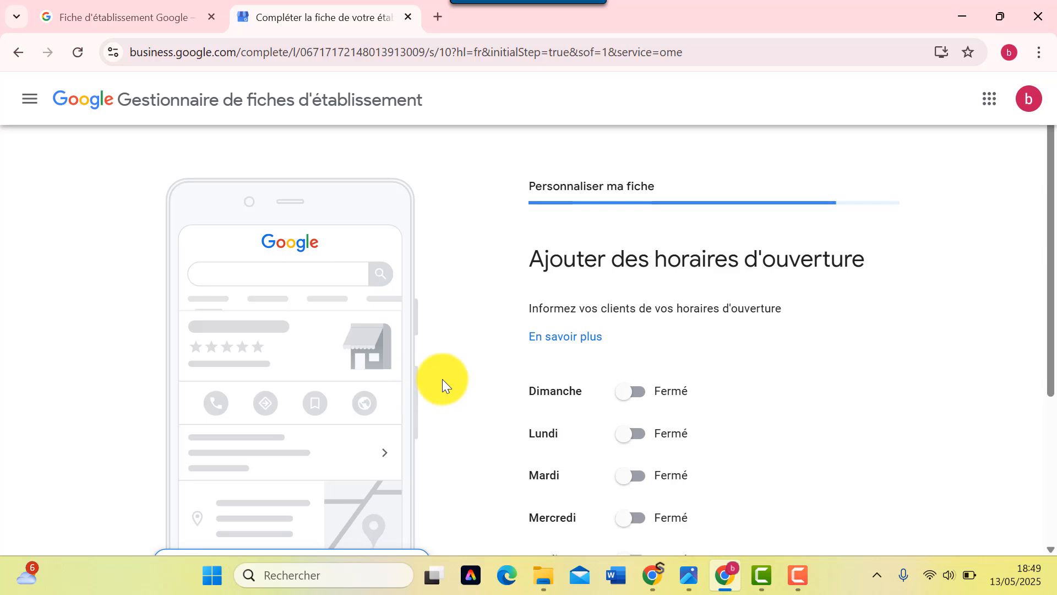
- Switch Lundi to Ouvert with an opening time of 7h00
{"action": "scroll", "coordinate": [606, 357], "scroll_direction": "down", "scroll_amount": 4}
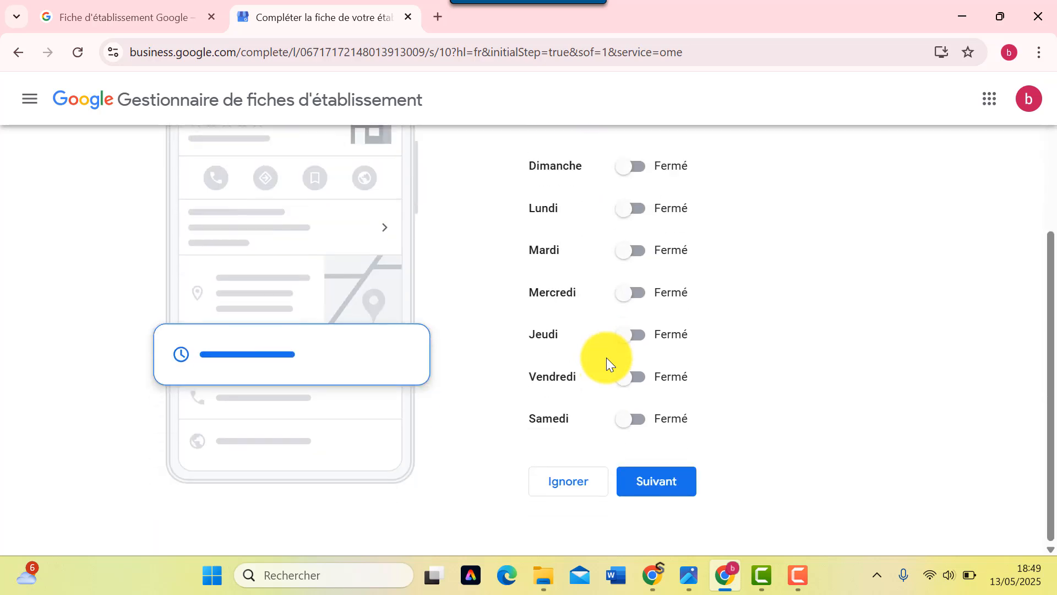
{"action": "scroll", "coordinate": [606, 358], "scroll_direction": "up", "scroll_amount": 3}
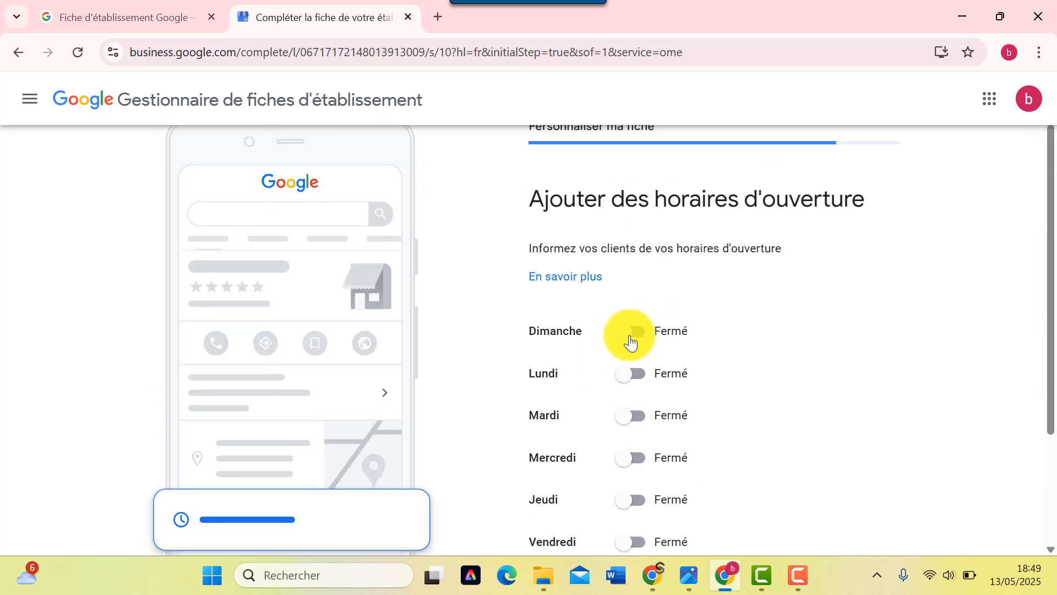
{"action": "scroll", "coordinate": [631, 343], "scroll_direction": "down", "scroll_amount": 2}
{"action": "left_click", "coordinate": [629, 292]}
{"action": "left_click", "coordinate": [547, 324]}
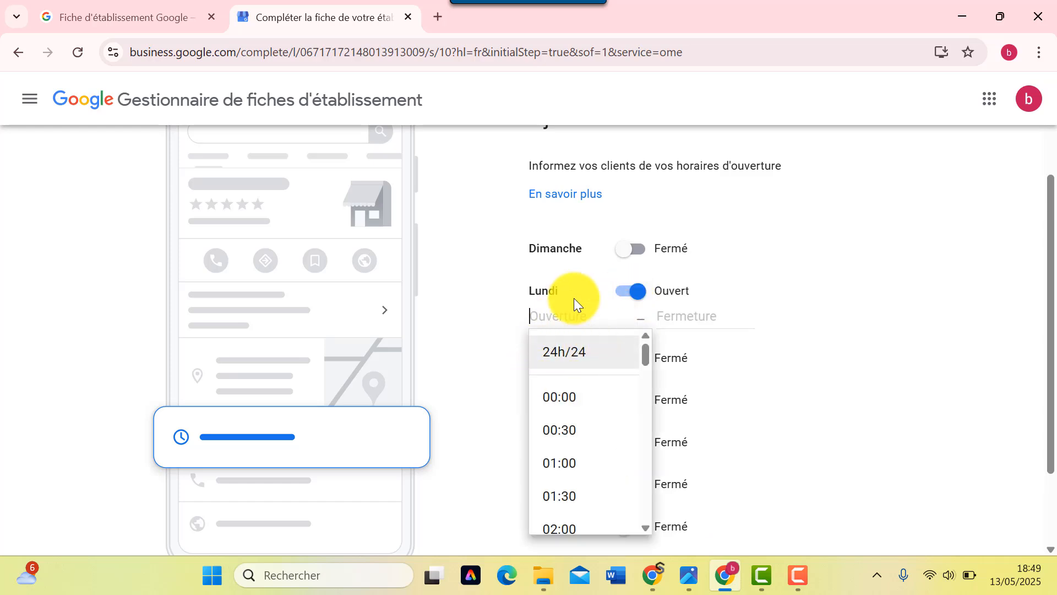
{"action": "type", "text": "7"}
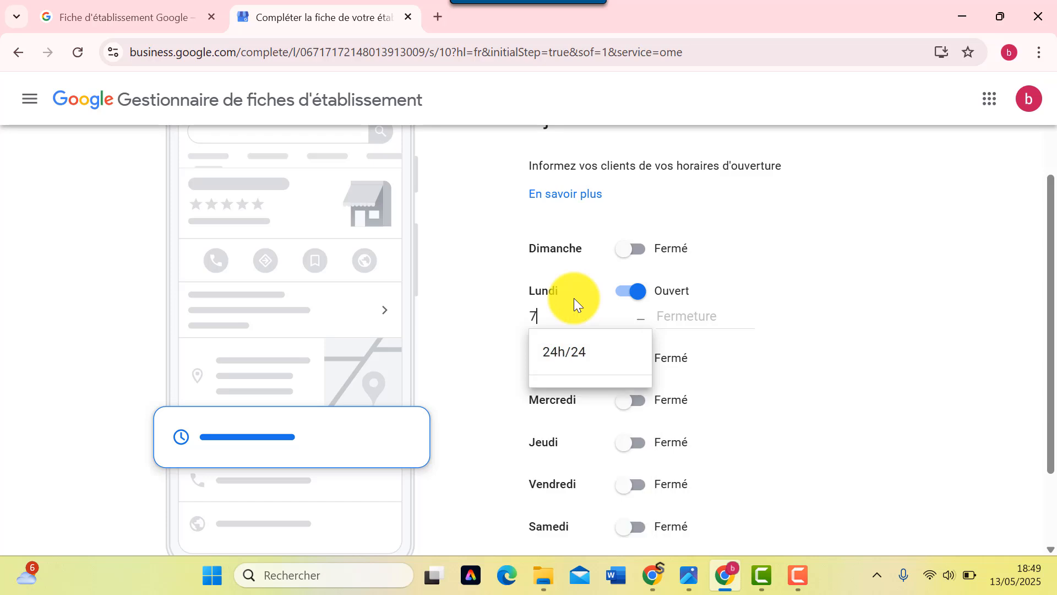
{"action": "type", "text": "hOO"}
{"action": "left_click", "coordinate": [459, 317]}
- Set Lundi's closing time to 20:00
{"action": "left_click", "coordinate": [704, 317]}
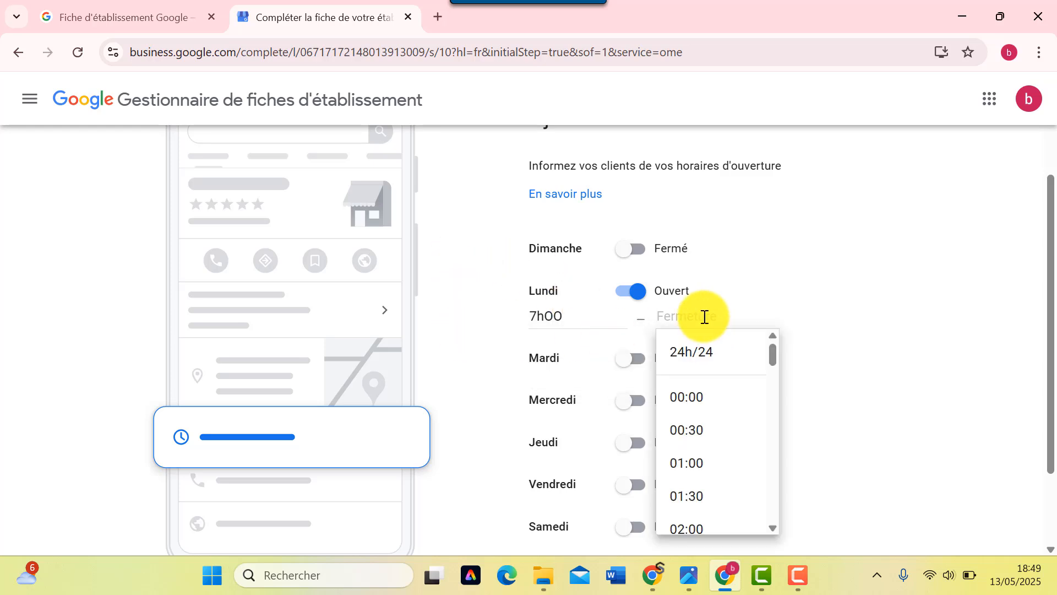
{"action": "scroll", "coordinate": [715, 443], "scroll_direction": "down", "scroll_amount": 5}
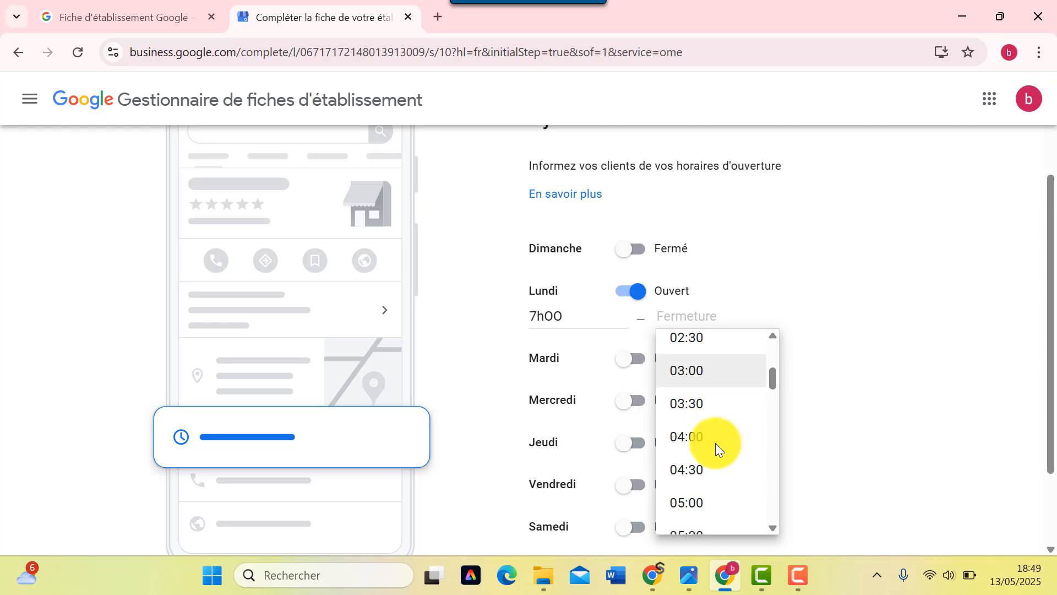
{"action": "scroll", "coordinate": [716, 442], "scroll_direction": "down", "scroll_amount": 10}
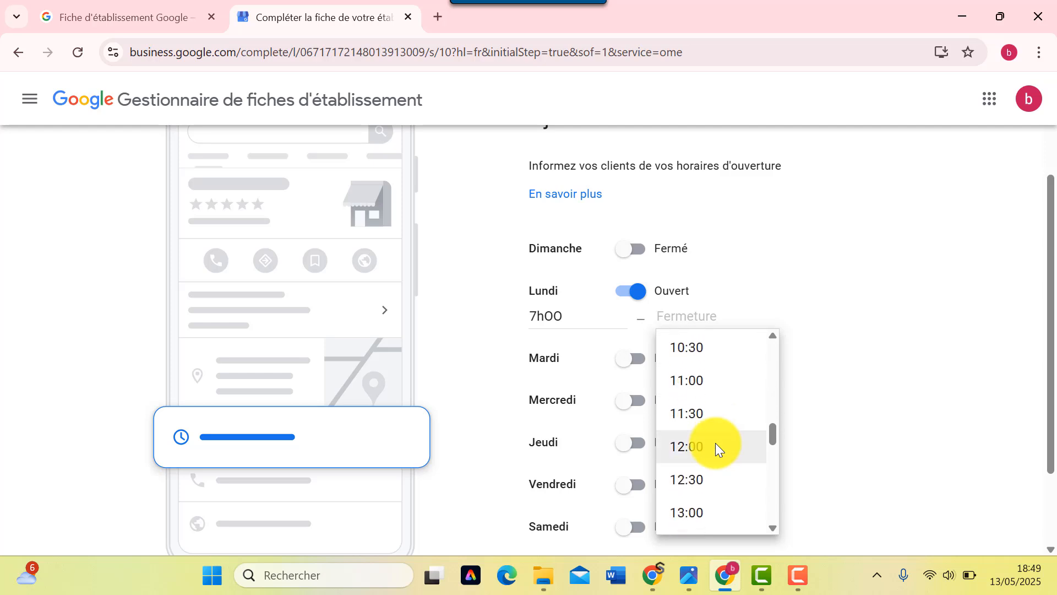
{"action": "scroll", "coordinate": [715, 443], "scroll_direction": "down", "scroll_amount": 9}
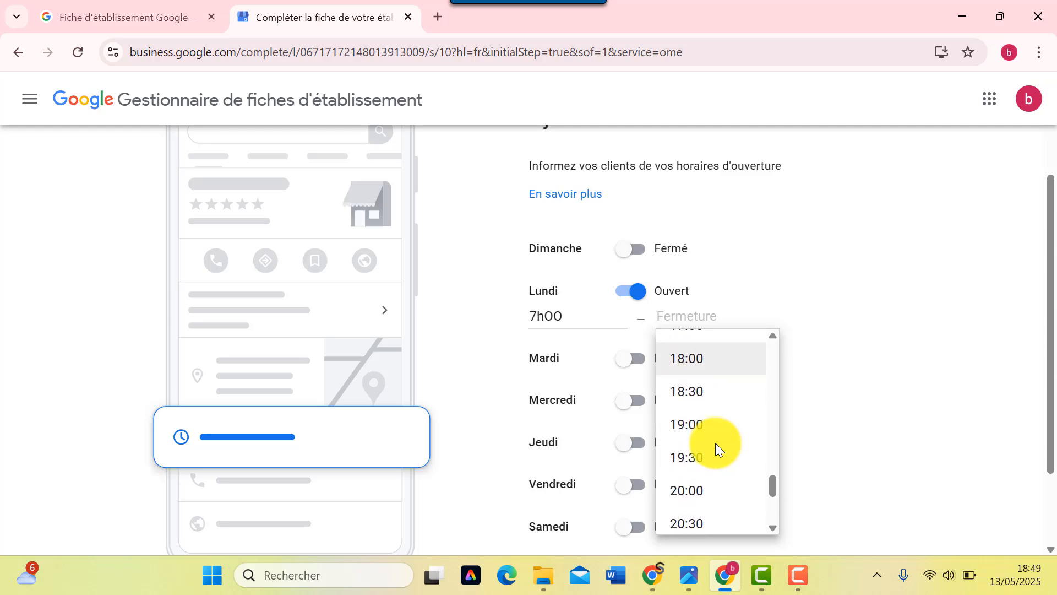
{"action": "scroll", "coordinate": [715, 443], "scroll_direction": "down", "scroll_amount": 3}
{"action": "scroll", "coordinate": [715, 443], "scroll_direction": "up", "scroll_amount": 2}
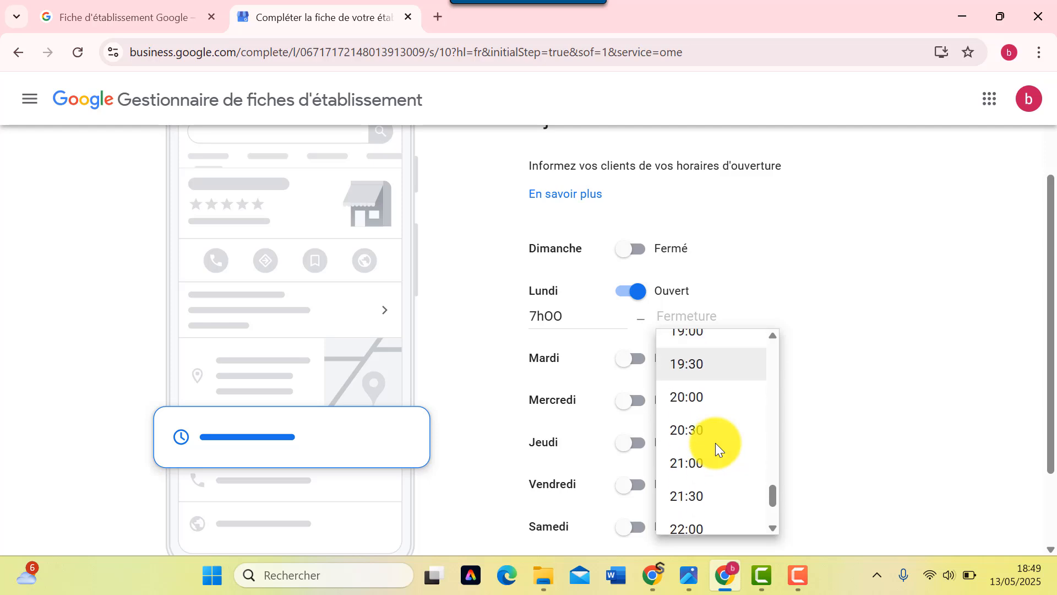
{"action": "left_click", "coordinate": [709, 407]}
- Open Mardi from 07:00 to 20:00
{"action": "left_click", "coordinate": [631, 361]}
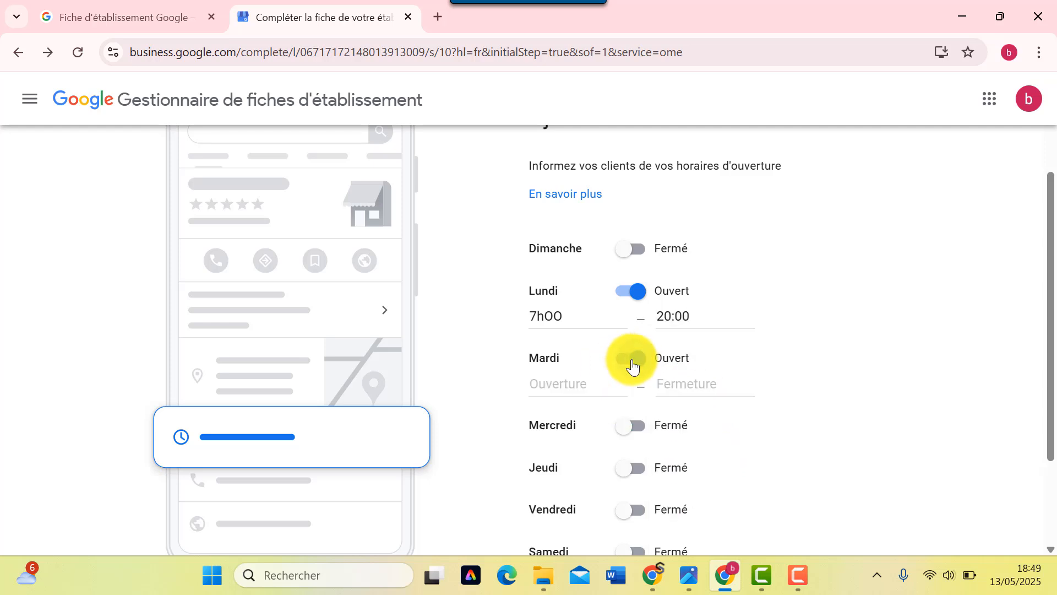
{"action": "left_click", "coordinate": [570, 386]}
{"action": "scroll", "coordinate": [569, 473], "scroll_direction": "down", "scroll_amount": 1}
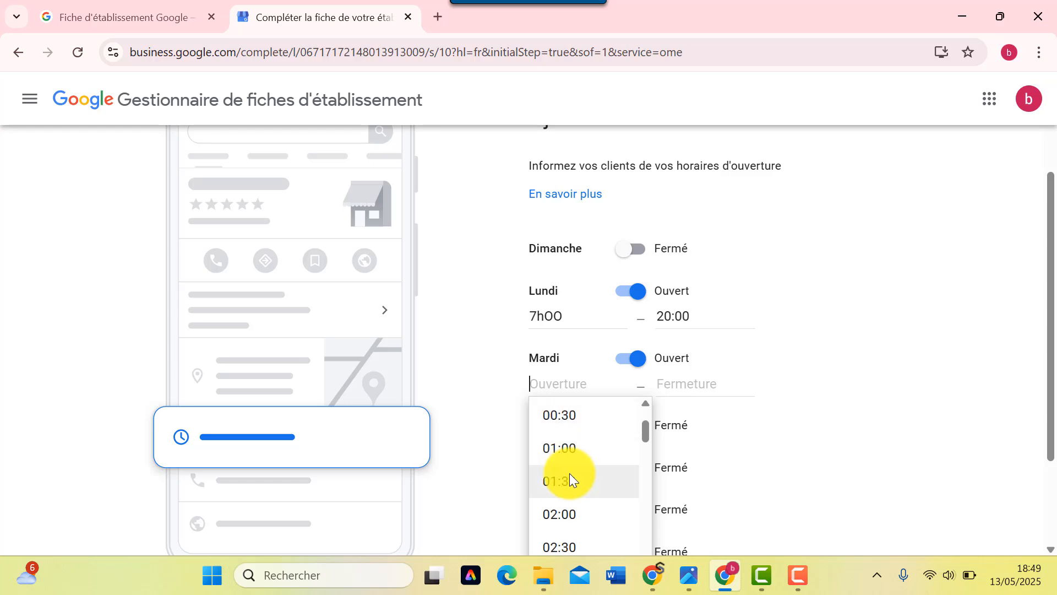
{"action": "scroll", "coordinate": [570, 474], "scroll_direction": "down", "scroll_amount": 6}
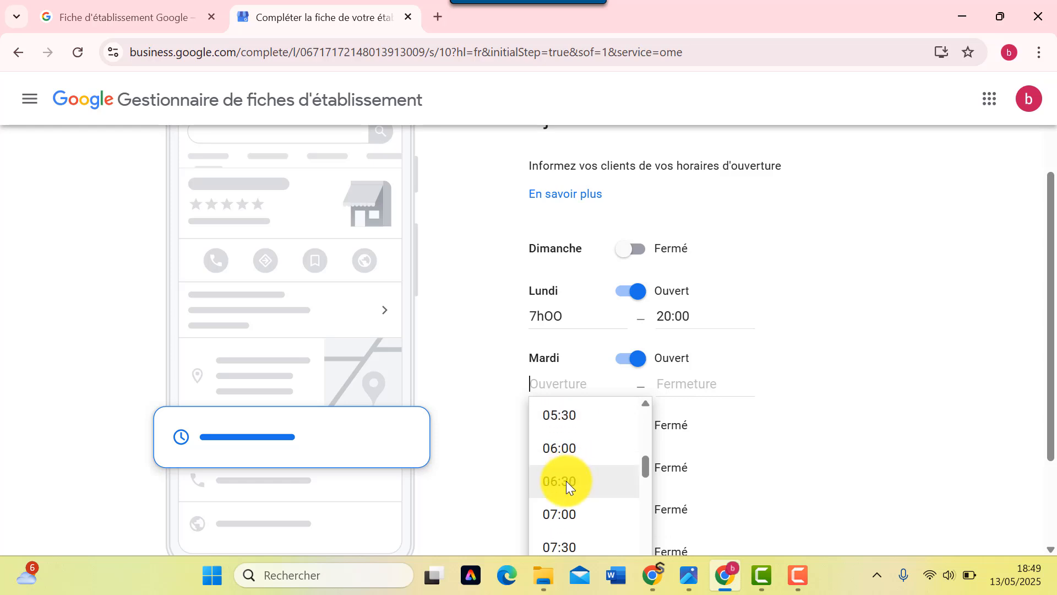
{"action": "left_click", "coordinate": [563, 509]}
{"action": "left_click", "coordinate": [678, 390]}
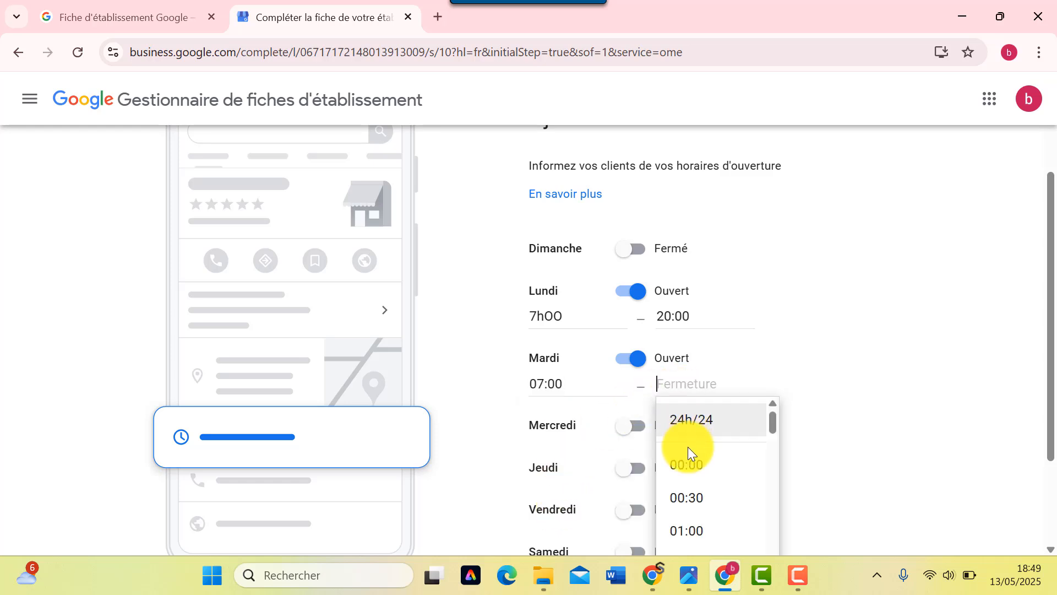
{"action": "scroll", "coordinate": [689, 471], "scroll_direction": "down", "scroll_amount": 15}
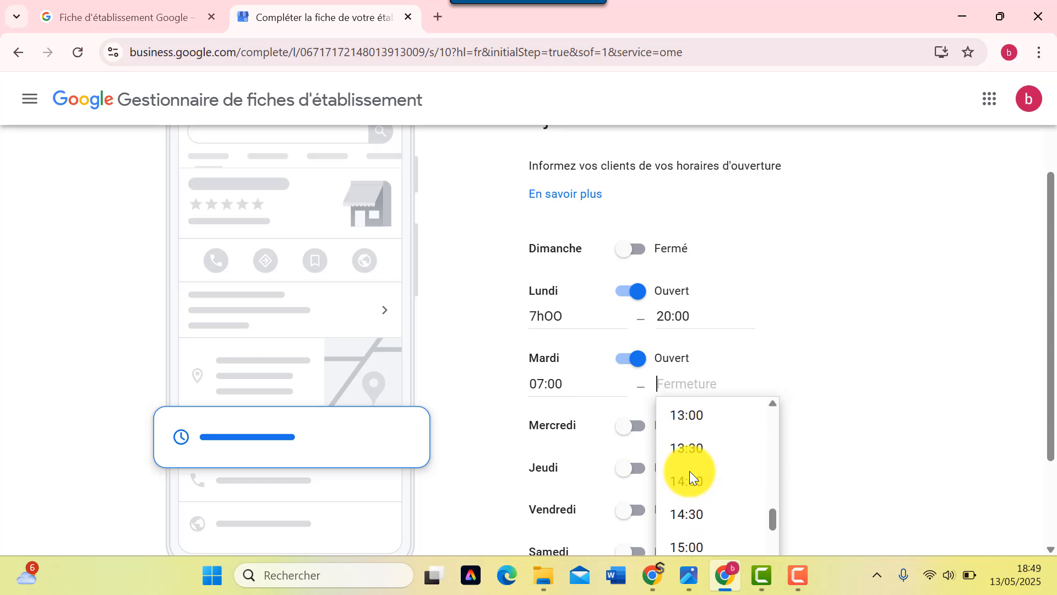
{"action": "scroll", "coordinate": [690, 471], "scroll_direction": "down", "scroll_amount": 7}
{"action": "left_click", "coordinate": [693, 458]}
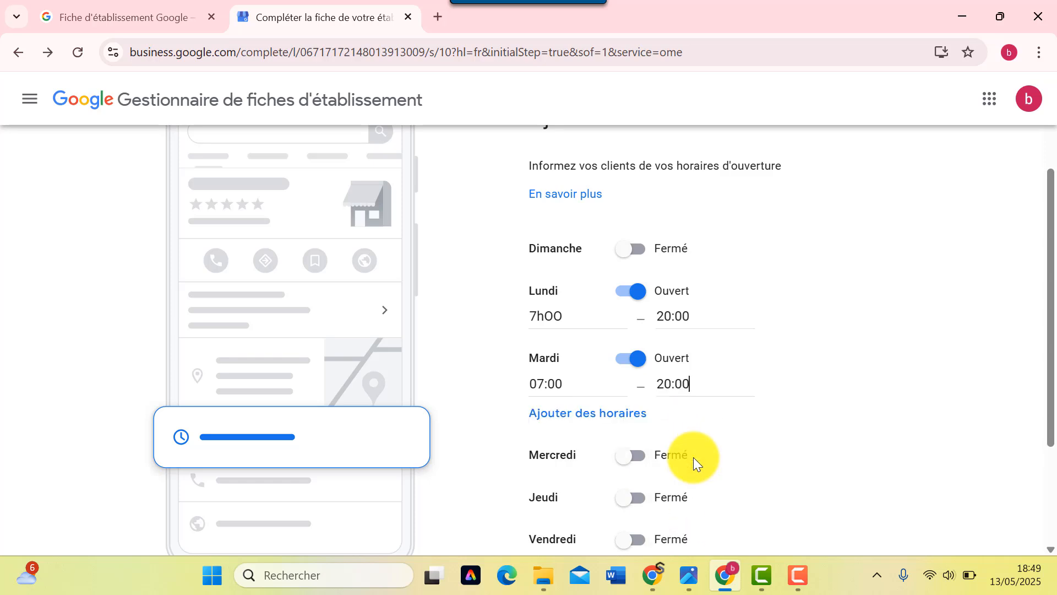
- Open Mercredi from 07:00 to 20:00, correcting a mistaken 20:00 opening time
{"action": "scroll", "coordinate": [693, 457], "scroll_direction": "down", "scroll_amount": 3}
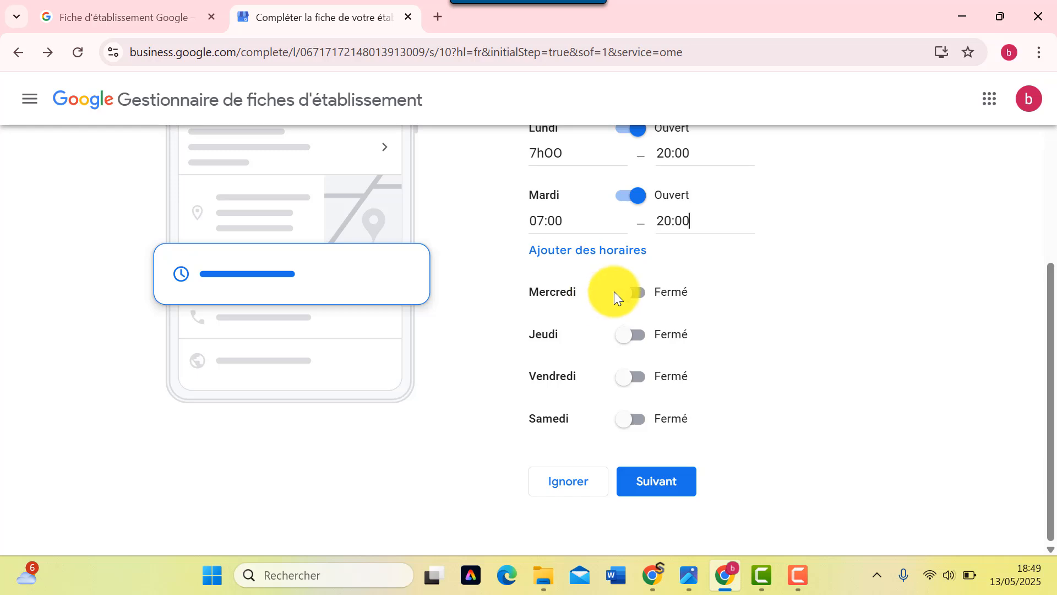
{"action": "left_click", "coordinate": [626, 293]}
{"action": "left_click", "coordinate": [573, 318]}
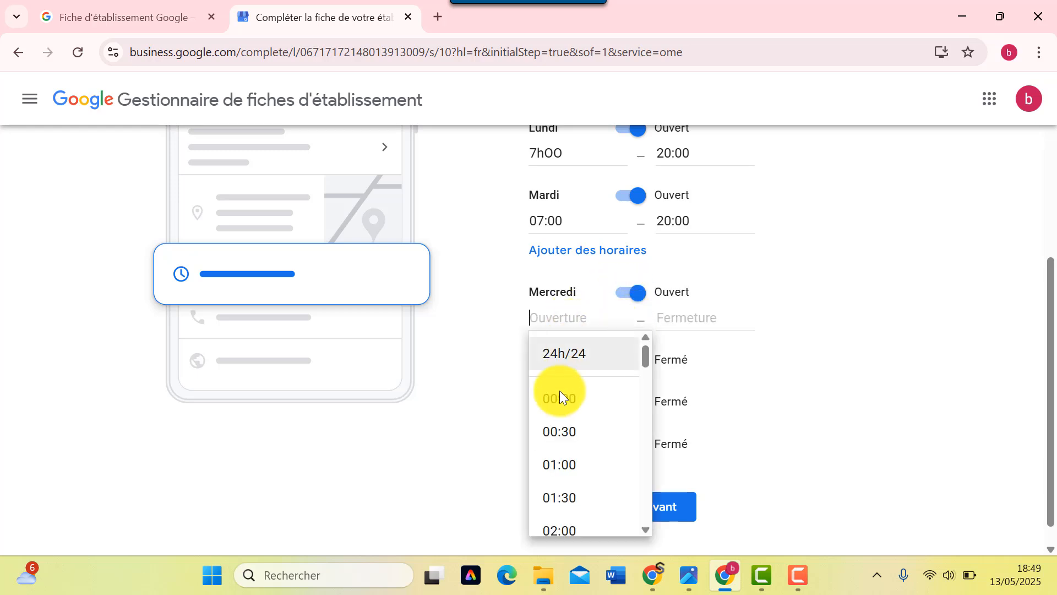
{"action": "scroll", "coordinate": [563, 429], "scroll_direction": "down", "scroll_amount": 10}
{"action": "scroll", "coordinate": [564, 429], "scroll_direction": "down", "scroll_amount": 8}
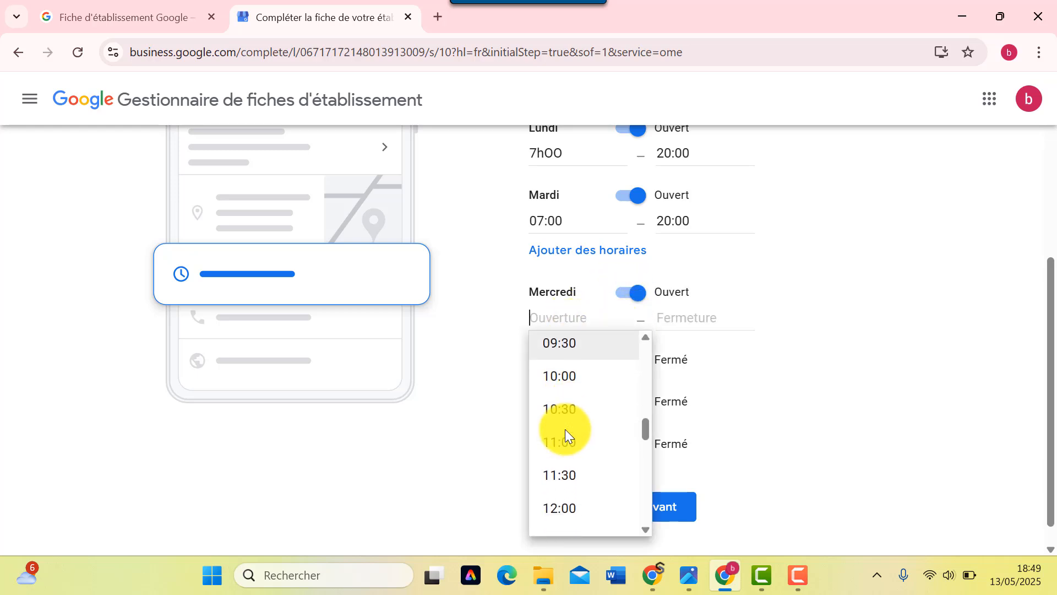
{"action": "scroll", "coordinate": [566, 432], "scroll_direction": "down", "scroll_amount": 5}
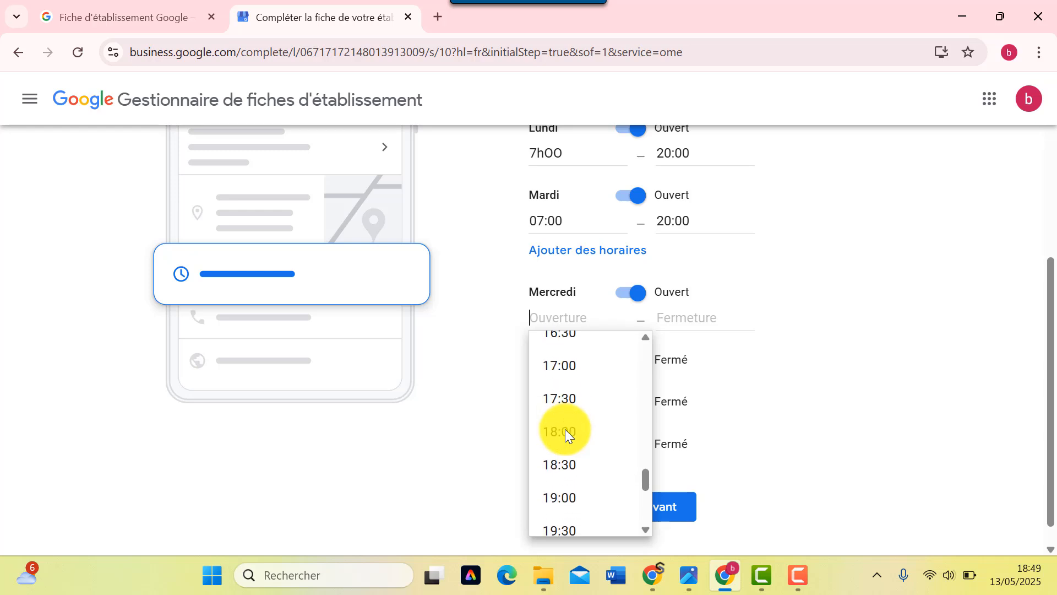
{"action": "left_click", "coordinate": [585, 482]}
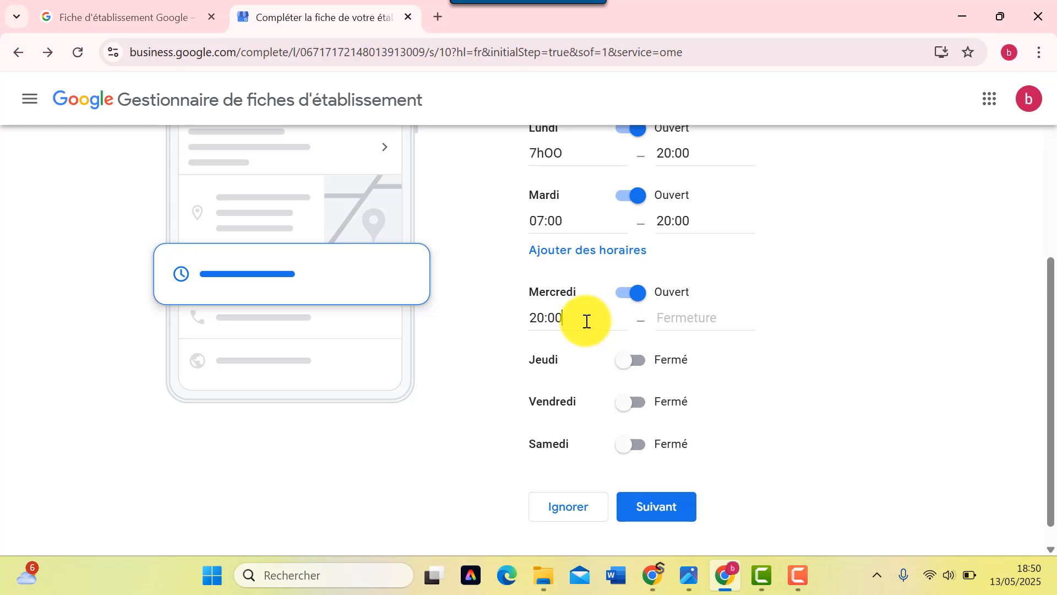
{"action": "left_click_drag", "start_coordinate": [587, 321], "coordinate": [510, 325]}
{"action": "type", "text": "0"}
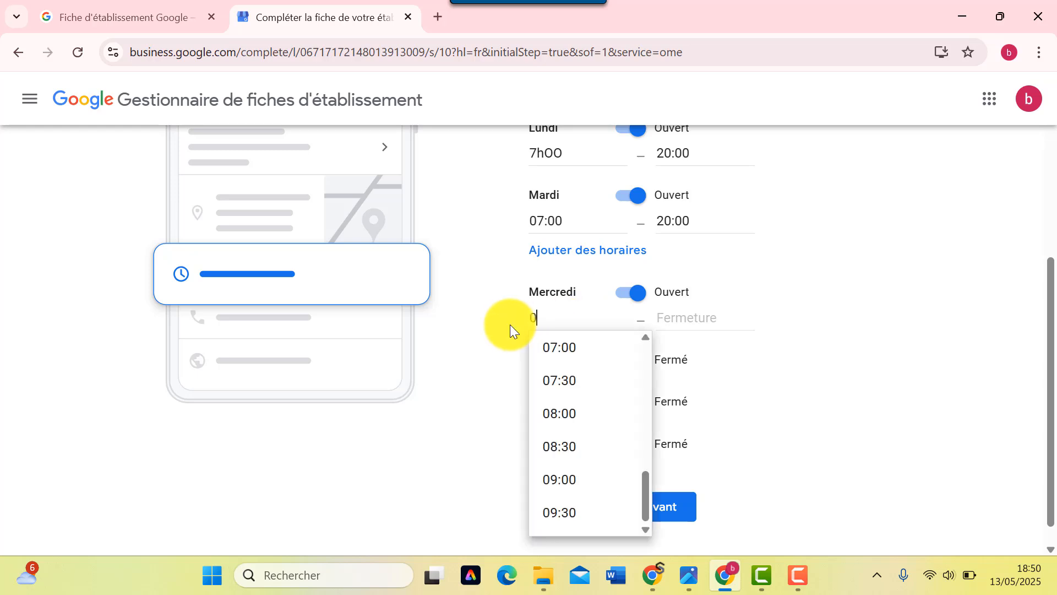
{"action": "left_click", "coordinate": [553, 347]}
{"action": "left_click", "coordinate": [711, 321]}
{"action": "scroll", "coordinate": [706, 468], "scroll_direction": "down", "scroll_amount": 17}
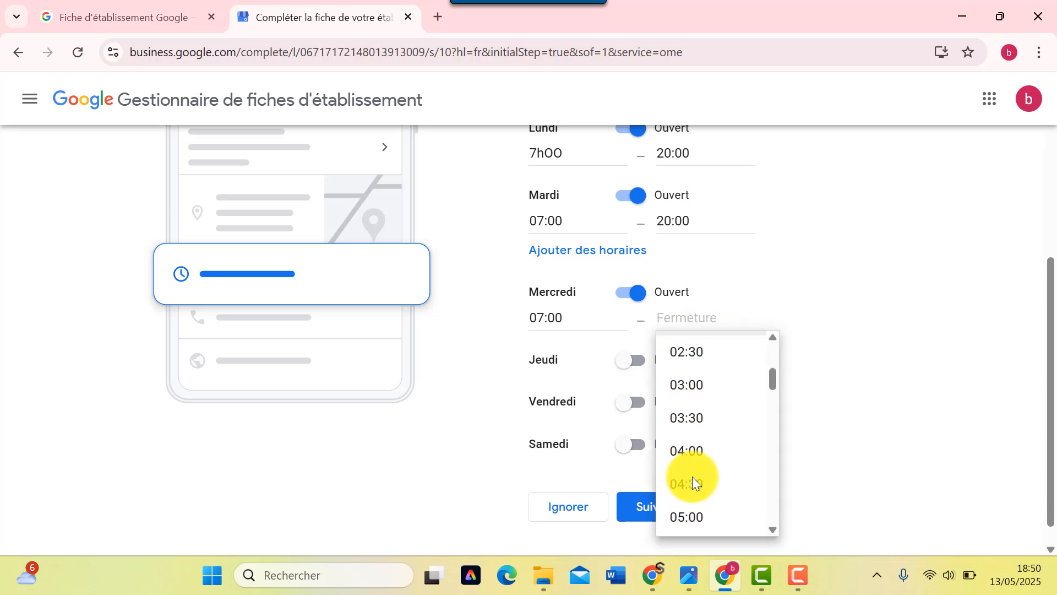
{"action": "scroll", "coordinate": [706, 467], "scroll_direction": "down", "scroll_amount": 9}
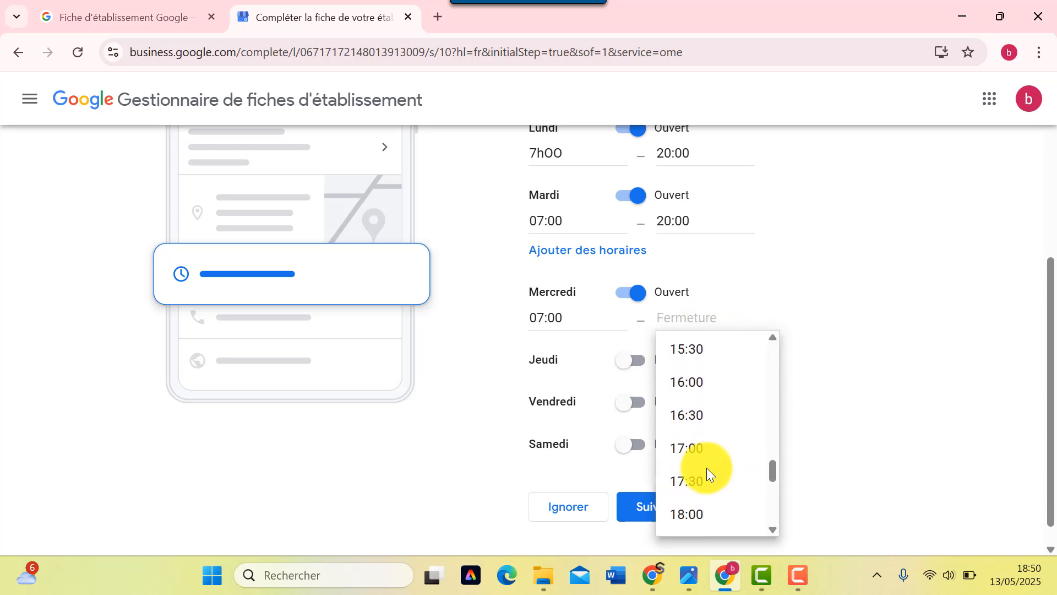
{"action": "scroll", "coordinate": [718, 404], "scroll_direction": "up", "scroll_amount": 2}
{"action": "left_click", "coordinate": [718, 405]}
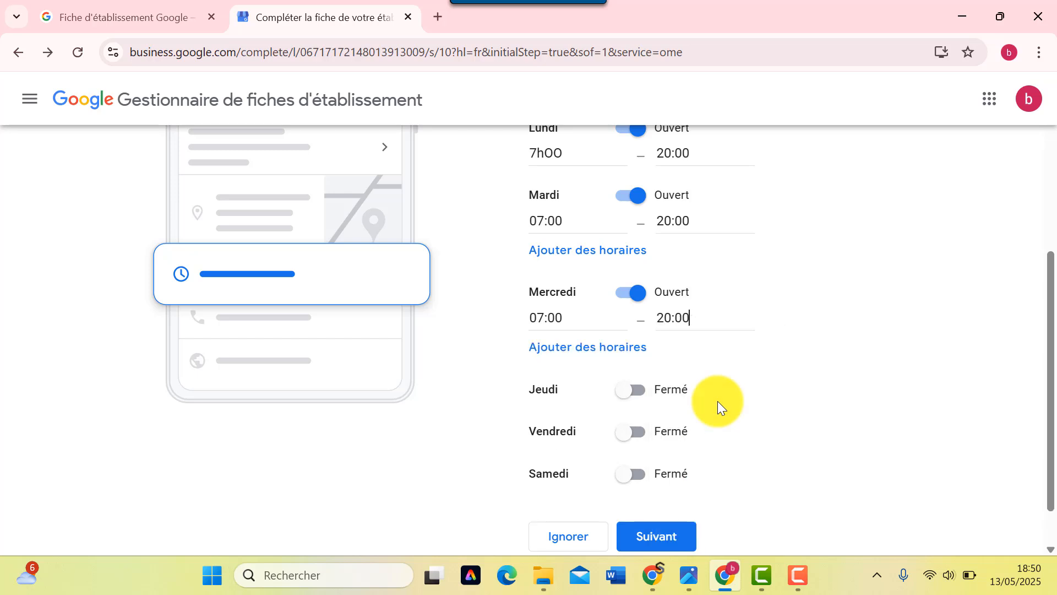
- Open Jeudi from 07:00 to 20:00
{"action": "left_click", "coordinate": [630, 391]}
{"action": "left_click", "coordinate": [554, 404]}
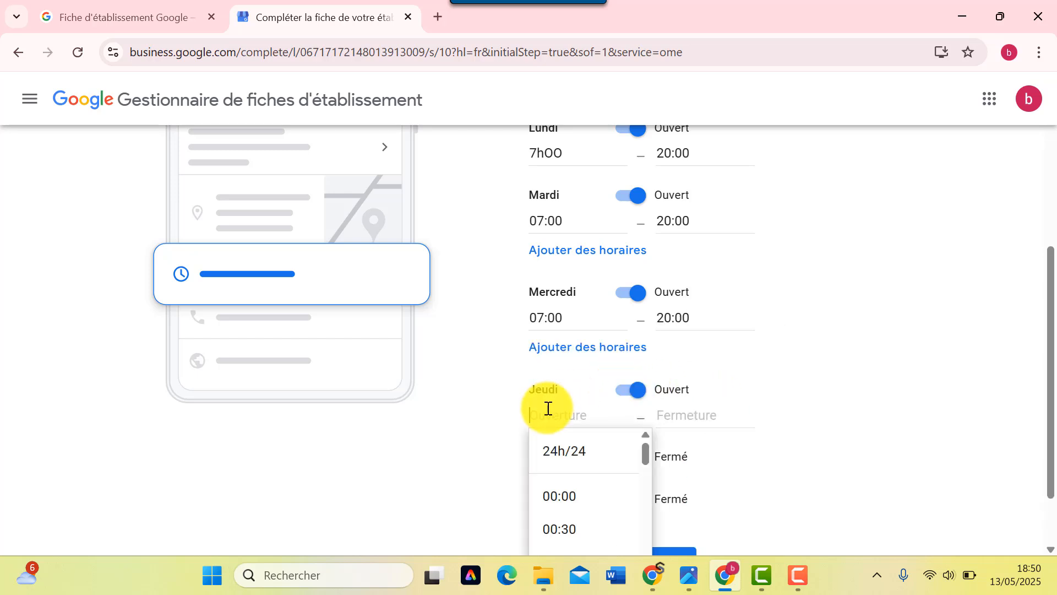
{"action": "scroll", "coordinate": [564, 500], "scroll_direction": "down", "scroll_amount": 5}
{"action": "scroll", "coordinate": [565, 493], "scroll_direction": "down", "scroll_amount": 2}
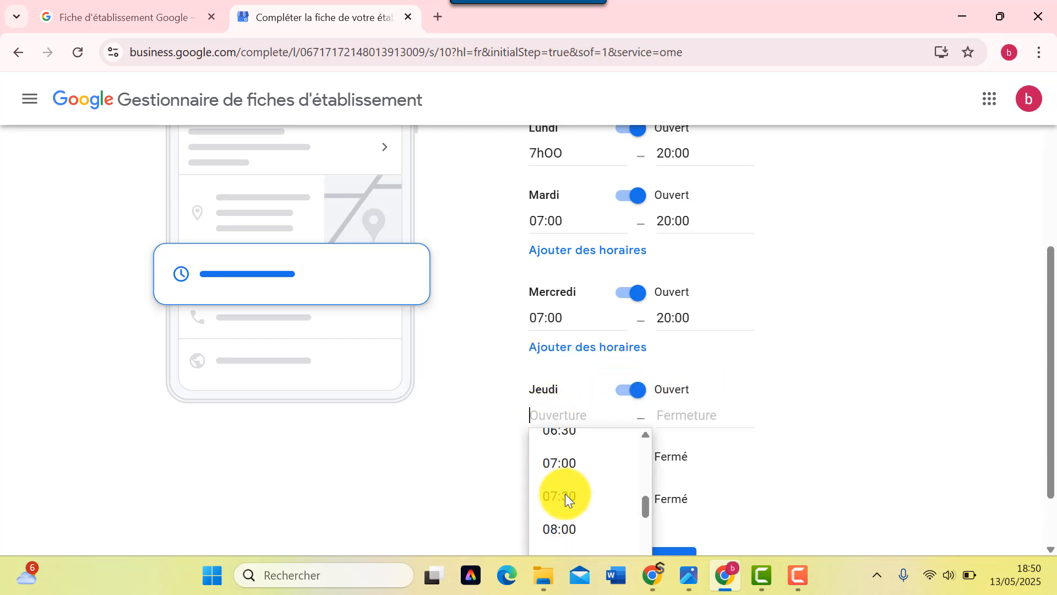
{"action": "left_click", "coordinate": [573, 465]}
{"action": "left_click", "coordinate": [676, 405]}
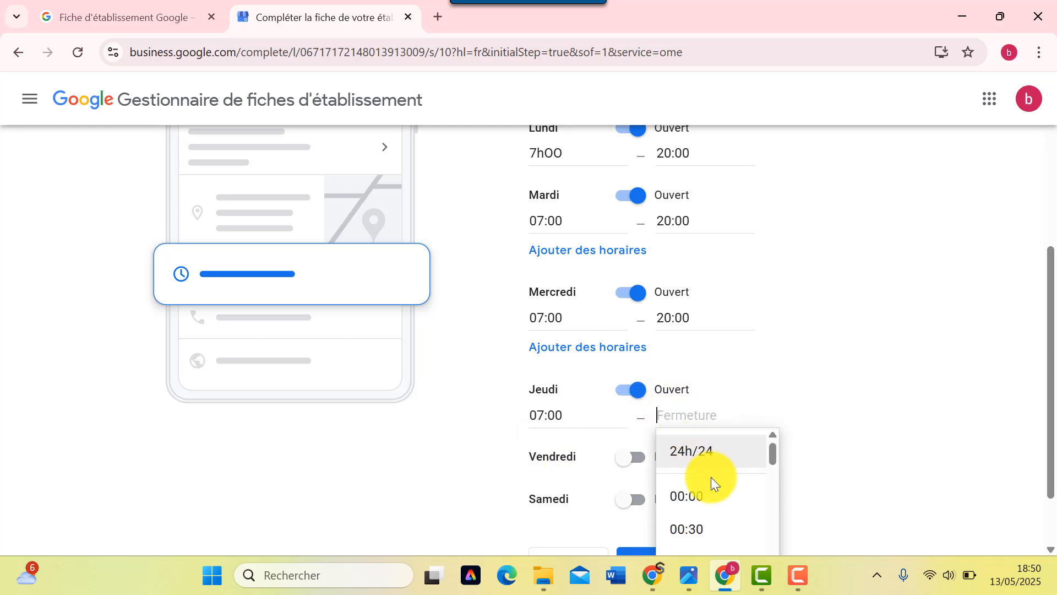
{"action": "scroll", "coordinate": [713, 490], "scroll_direction": "down", "scroll_amount": 2}
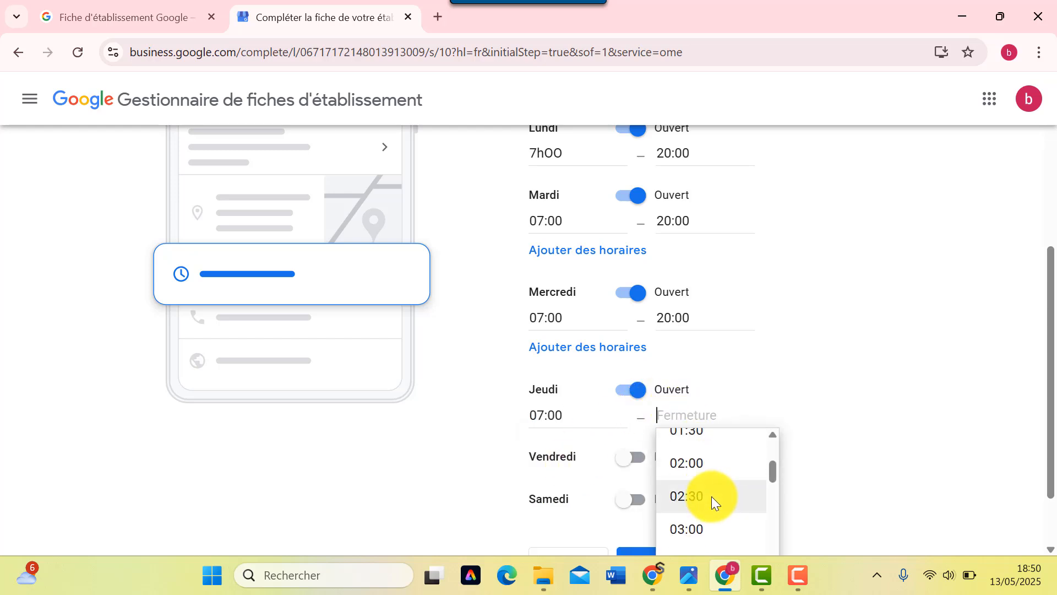
{"action": "scroll", "coordinate": [716, 506], "scroll_direction": "down", "scroll_amount": 4}
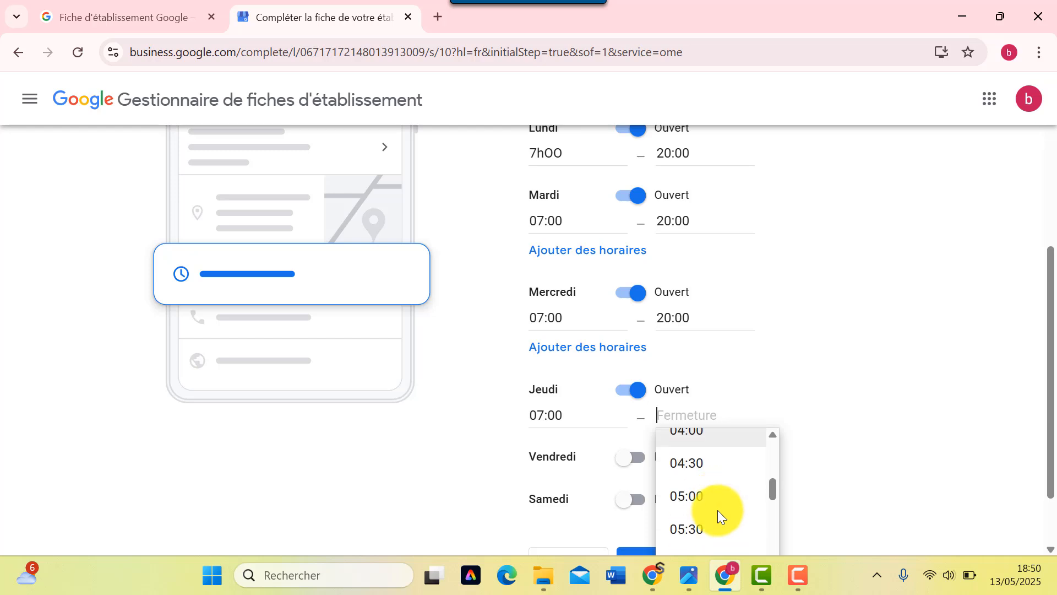
{"action": "scroll", "coordinate": [716, 510], "scroll_direction": "down", "scroll_amount": 6}
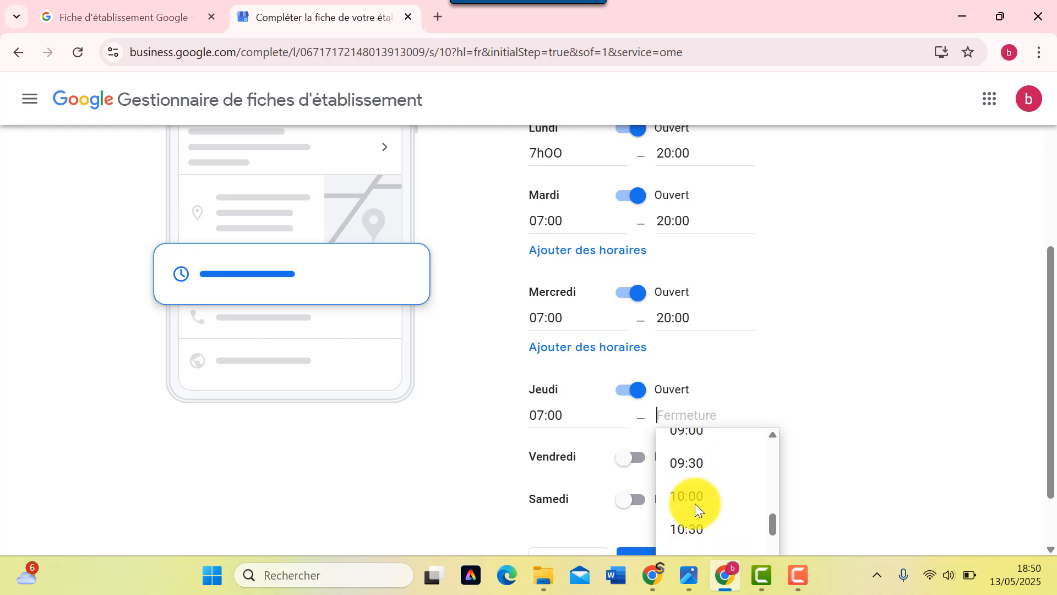
{"action": "scroll", "coordinate": [696, 506], "scroll_direction": "down", "scroll_amount": 9}
{"action": "left_click", "coordinate": [696, 506]}
- Open Vendredi from 07:00 to 20:00
{"action": "scroll", "coordinate": [737, 476], "scroll_direction": "down", "scroll_amount": 2}
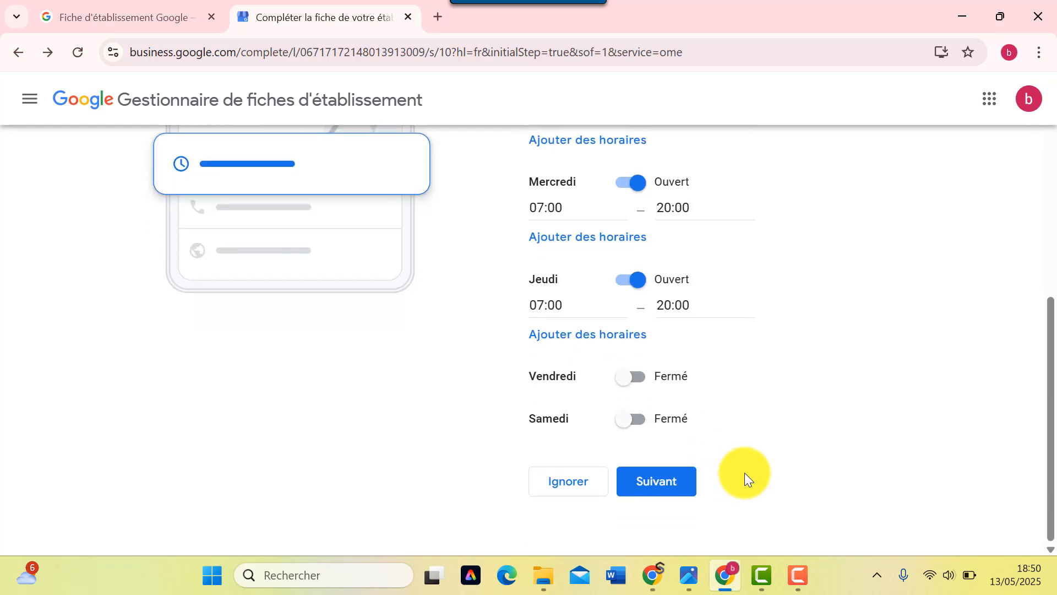
{"action": "left_click", "coordinate": [631, 380]}
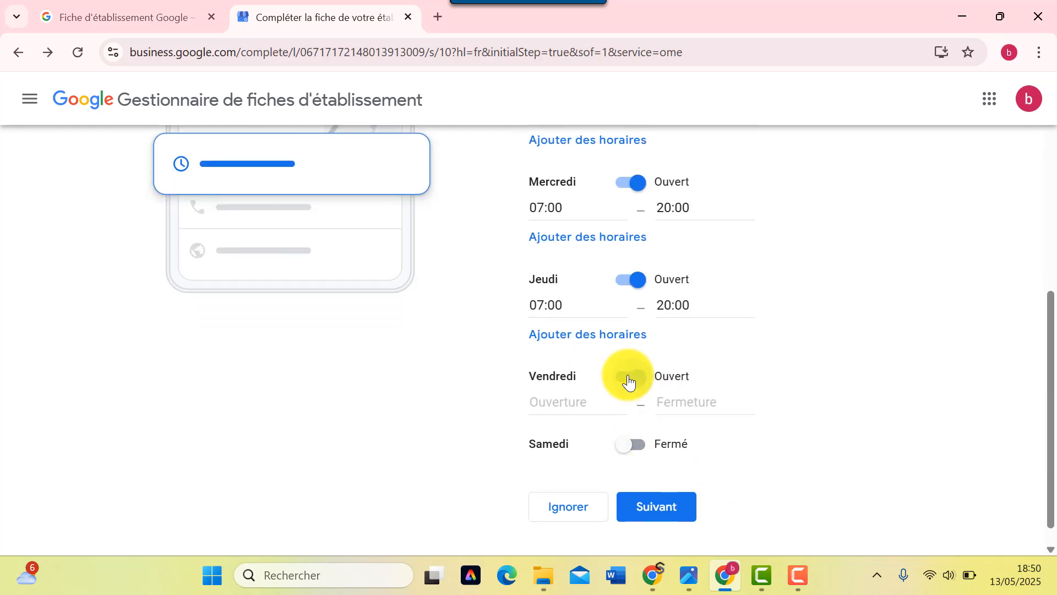
{"action": "left_click", "coordinate": [571, 409]}
{"action": "scroll", "coordinate": [570, 500], "scroll_direction": "down", "scroll_amount": 6}
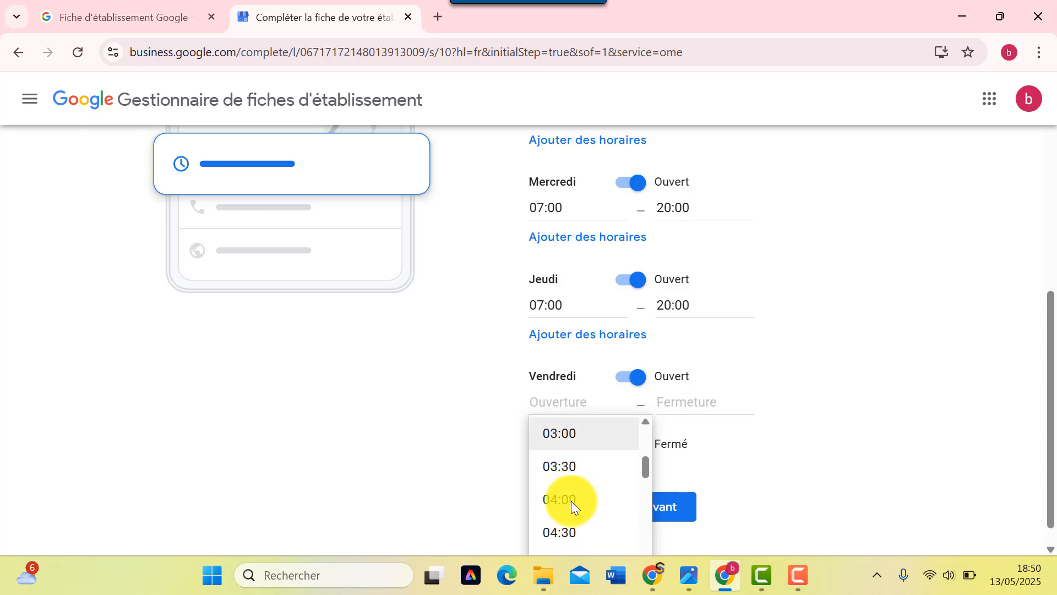
{"action": "left_click", "coordinate": [565, 528]}
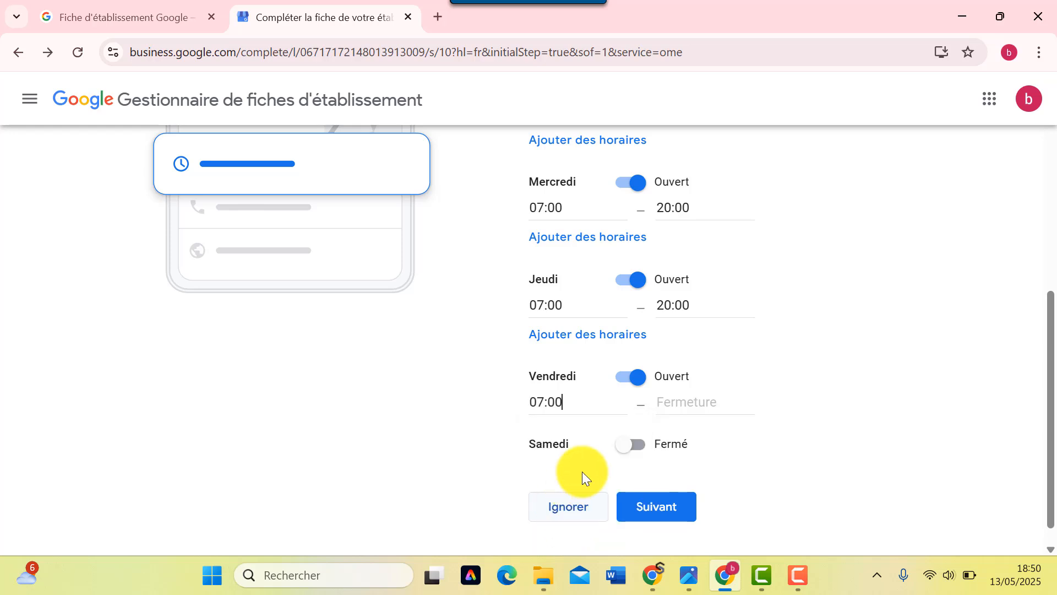
{"action": "left_click", "coordinate": [701, 403]}
{"action": "scroll", "coordinate": [700, 498], "scroll_direction": "down", "scroll_amount": 15}
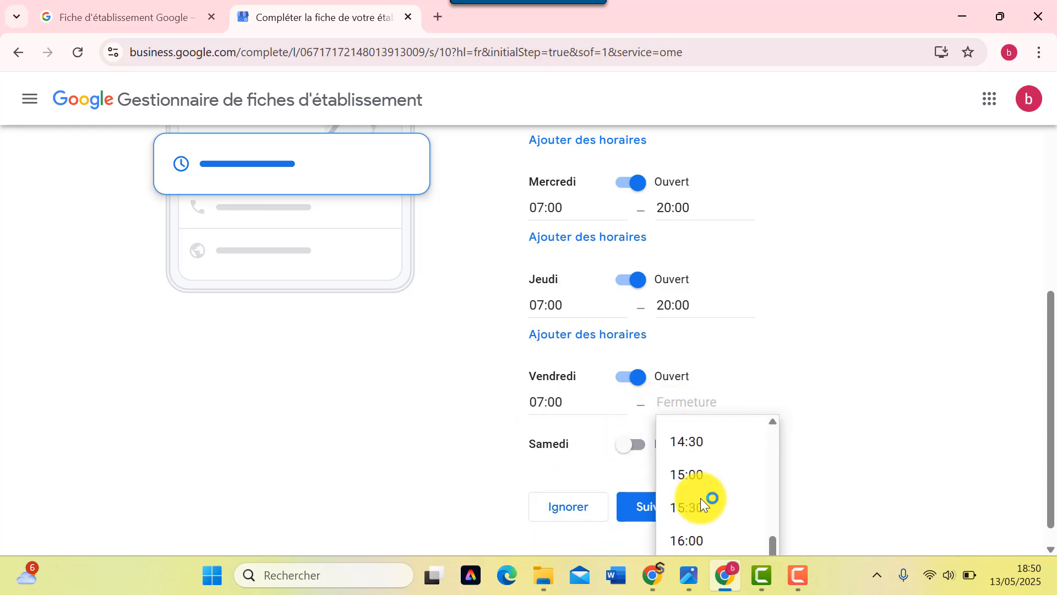
{"action": "scroll", "coordinate": [700, 498], "scroll_direction": "down", "scroll_amount": 3}
{"action": "scroll", "coordinate": [702, 496], "scroll_direction": "up", "scroll_amount": 2}
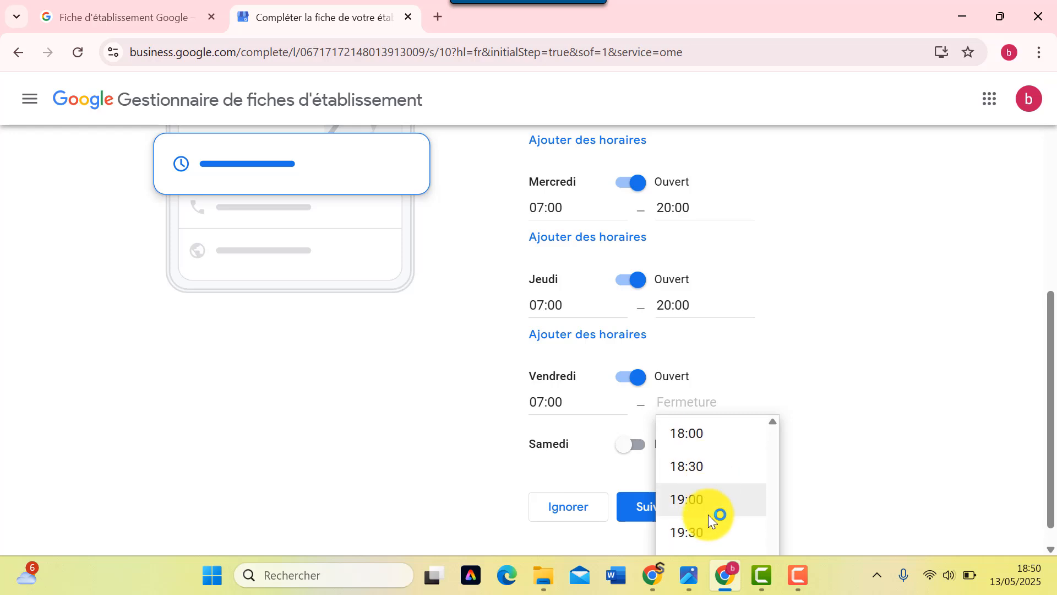
{"action": "scroll", "coordinate": [710, 512], "scroll_direction": "down", "scroll_amount": 3}
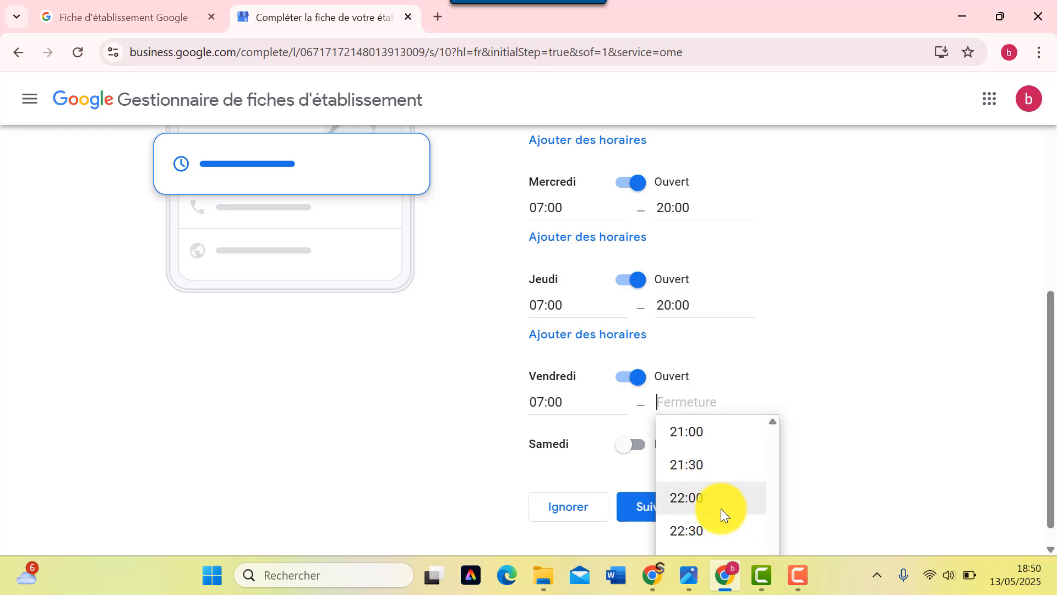
{"action": "scroll", "coordinate": [715, 449], "scroll_direction": "up", "scroll_amount": 2}
{"action": "left_click", "coordinate": [719, 455]}
- Open Samedi from 07:00 to 20:00
{"action": "scroll", "coordinate": [680, 479], "scroll_direction": "down", "scroll_amount": 1}
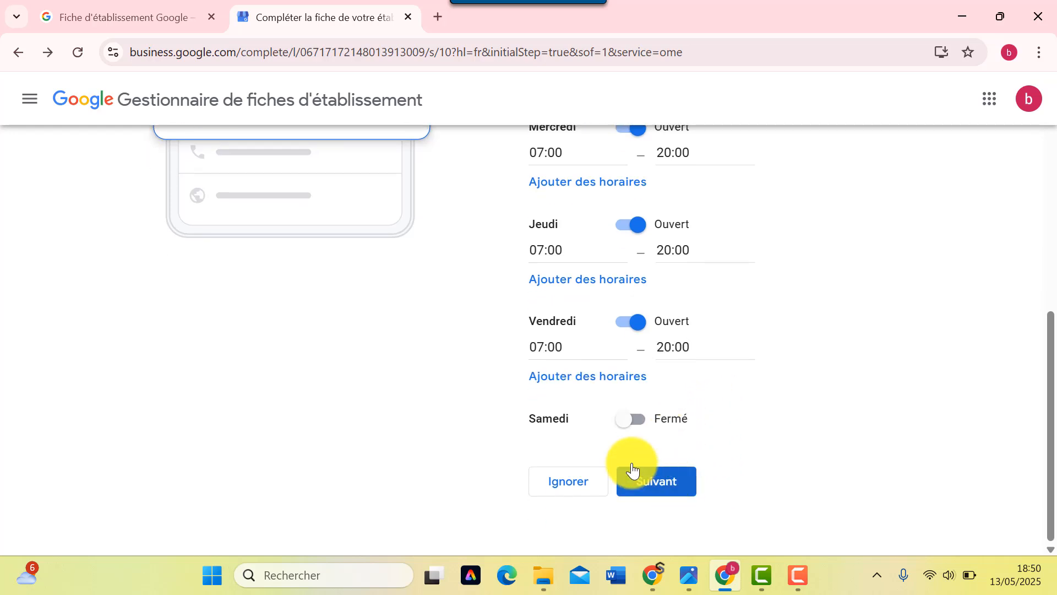
{"action": "left_click", "coordinate": [631, 421]}
{"action": "left_click", "coordinate": [557, 446]}
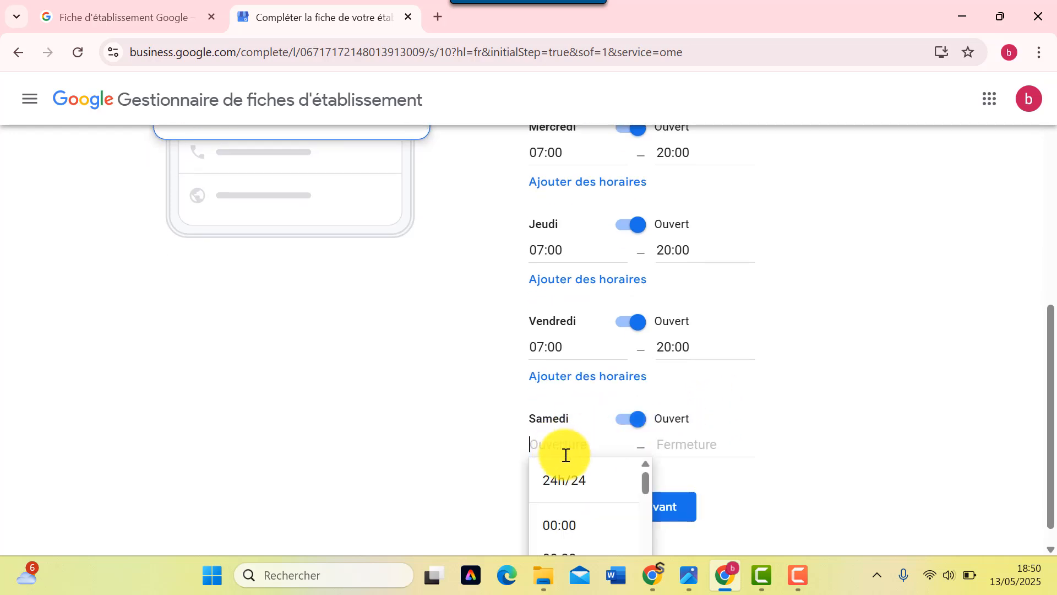
{"action": "scroll", "coordinate": [596, 521], "scroll_direction": "down", "scroll_amount": 5}
{"action": "scroll", "coordinate": [576, 523], "scroll_direction": "down", "scroll_amount": 5}
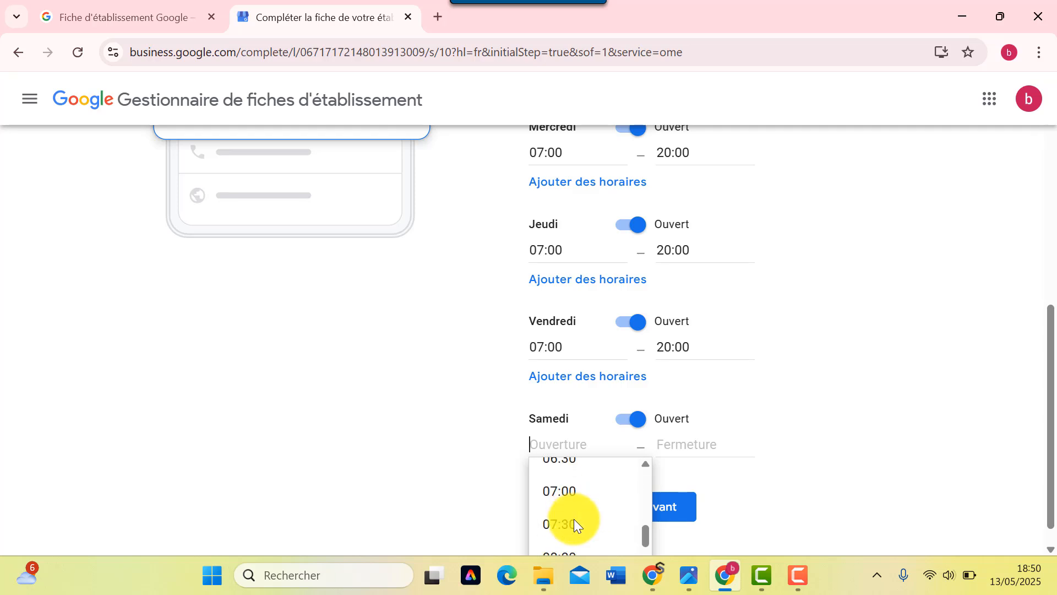
{"action": "scroll", "coordinate": [575, 524], "scroll_direction": "up", "scroll_amount": 2}
{"action": "left_click", "coordinate": [574, 506]}
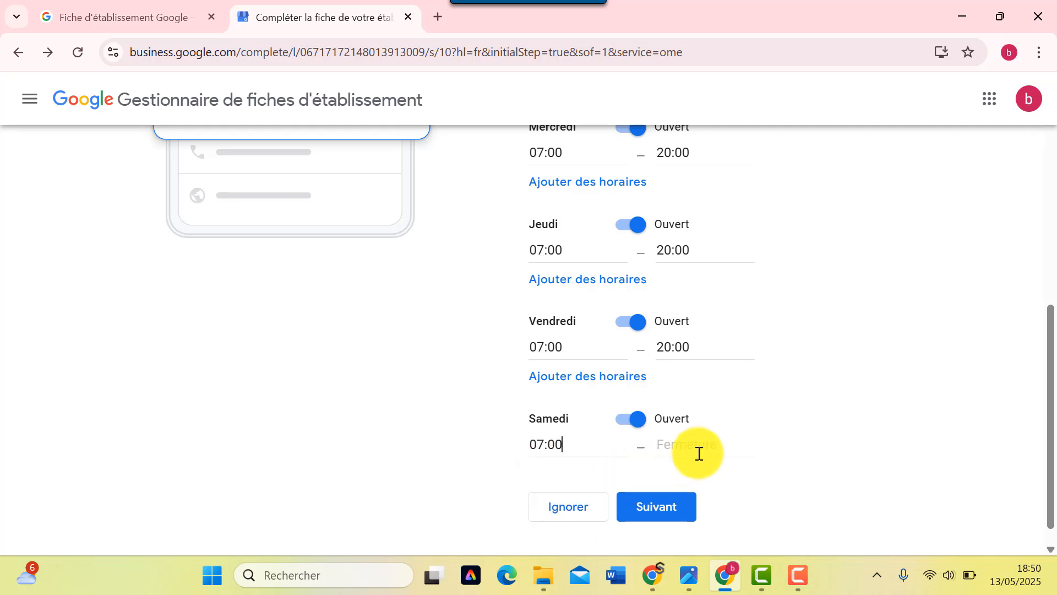
{"action": "left_click", "coordinate": [698, 446]}
{"action": "scroll", "coordinate": [705, 498], "scroll_direction": "down", "scroll_amount": 7}
{"action": "scroll", "coordinate": [706, 501], "scroll_direction": "down", "scroll_amount": 14}
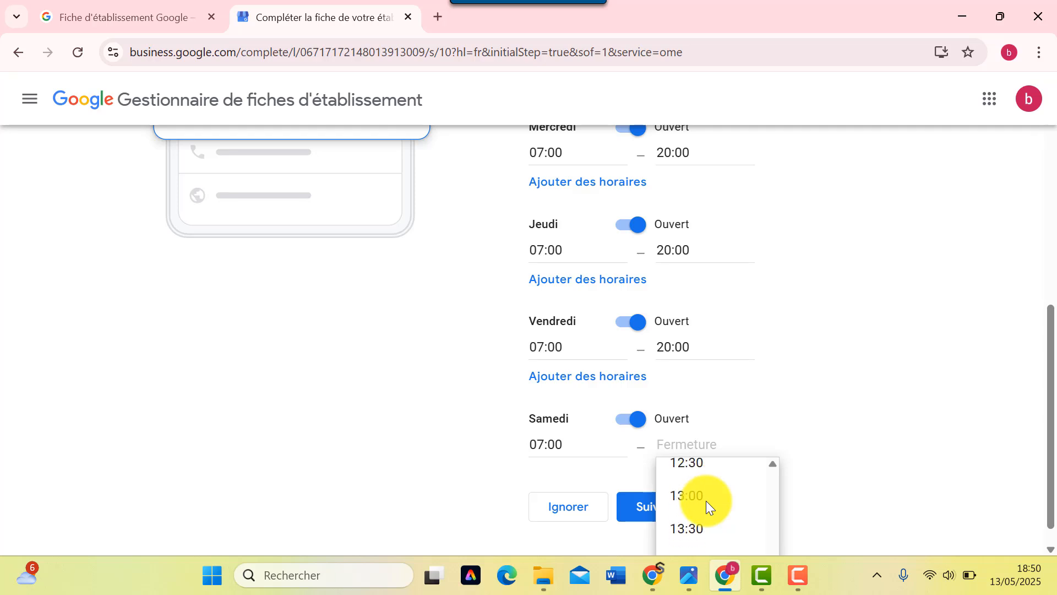
{"action": "scroll", "coordinate": [706, 500], "scroll_direction": "up", "scroll_amount": 1}
{"action": "left_click", "coordinate": [706, 498]}
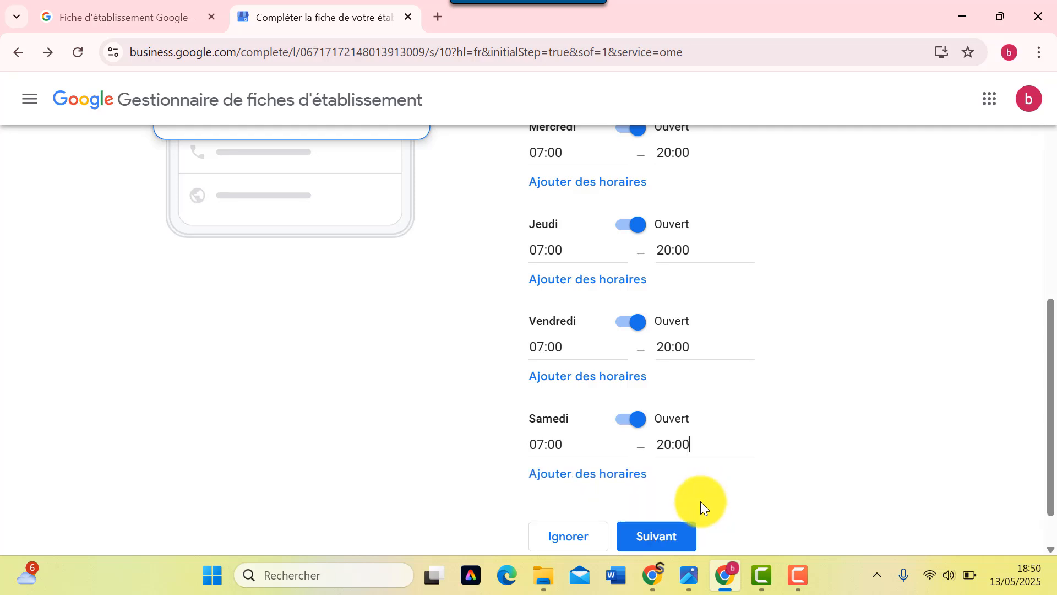
{"action": "scroll", "coordinate": [700, 501], "scroll_direction": "down", "scroll_amount": 1}
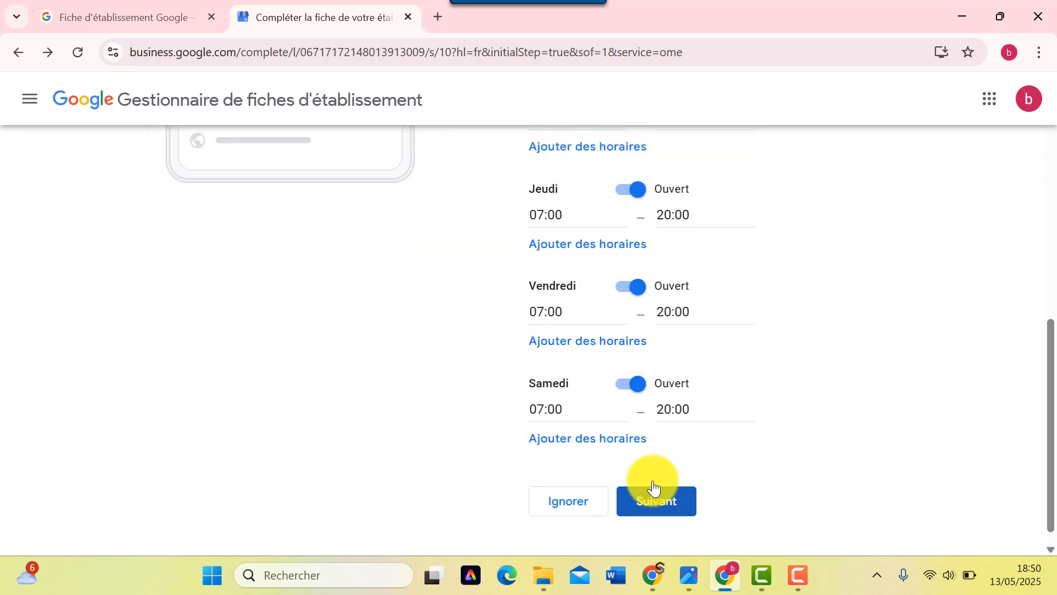
- Replace Lundi's invalid 7h00 opening time with 07:00 and submit the hours
{"action": "scroll", "coordinate": [769, 446], "scroll_direction": "up", "scroll_amount": 10}
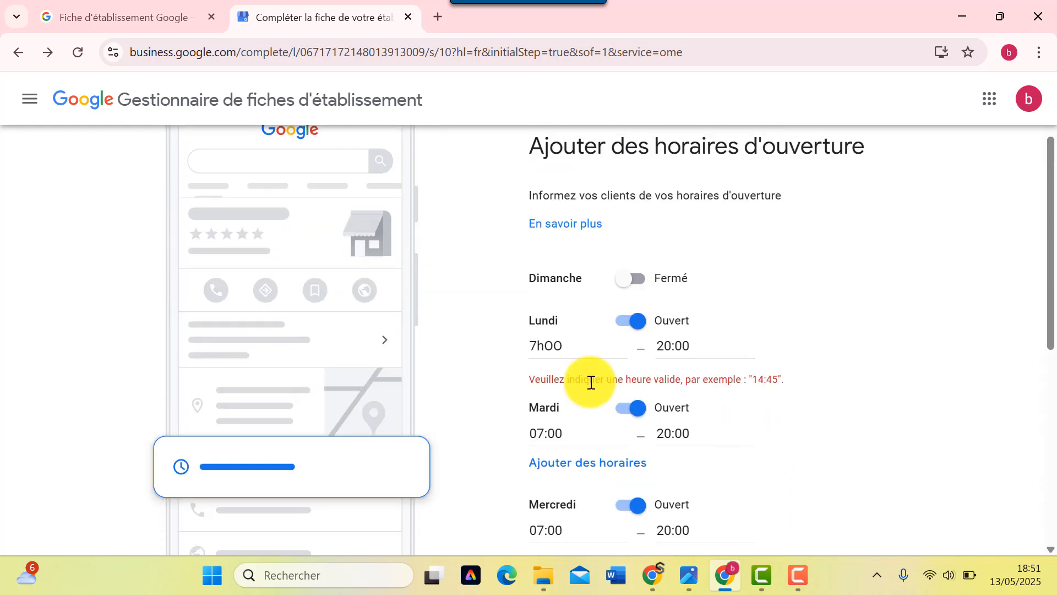
{"action": "left_click", "coordinate": [580, 349]}
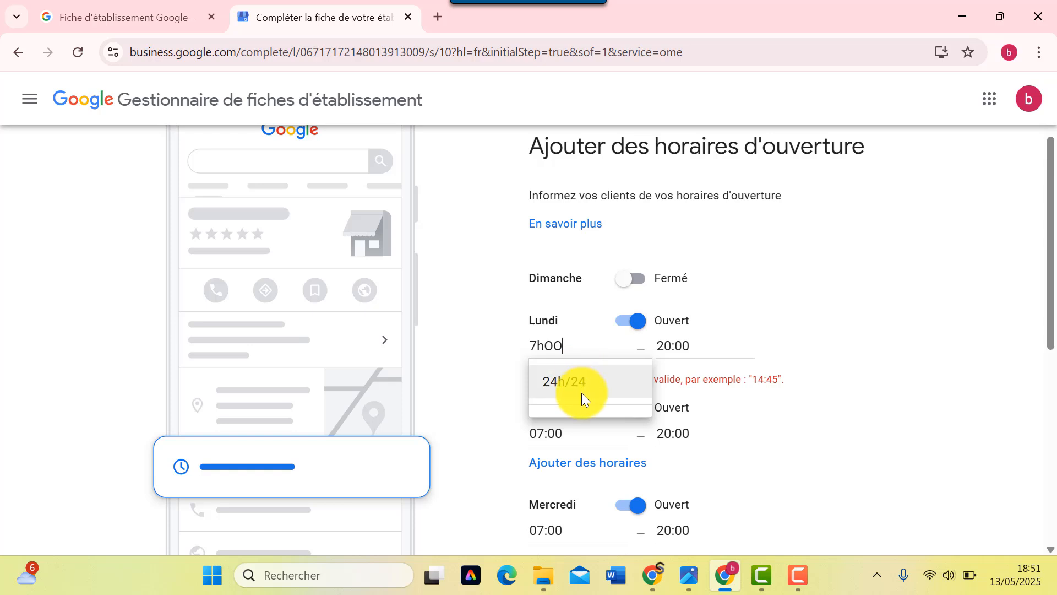
{"action": "key", "text": "BackSpace"}
{"action": "key", "text": "BackSpace"}
{"action": "key", "text": "BackSpace"}
{"action": "key", "text": "BackSpace"}
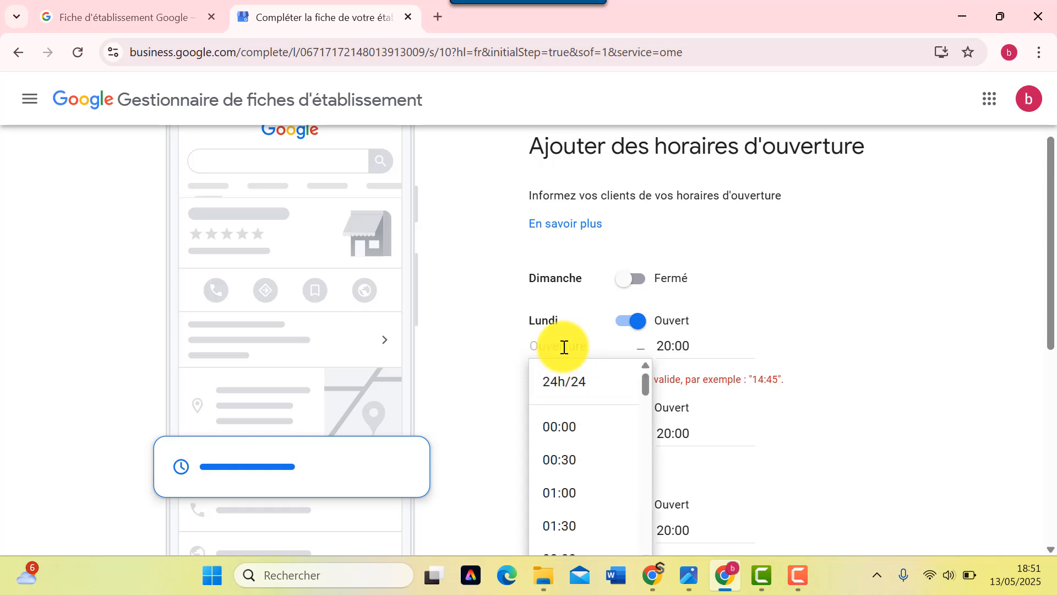
{"action": "scroll", "coordinate": [560, 504], "scroll_direction": "down", "scroll_amount": 5}
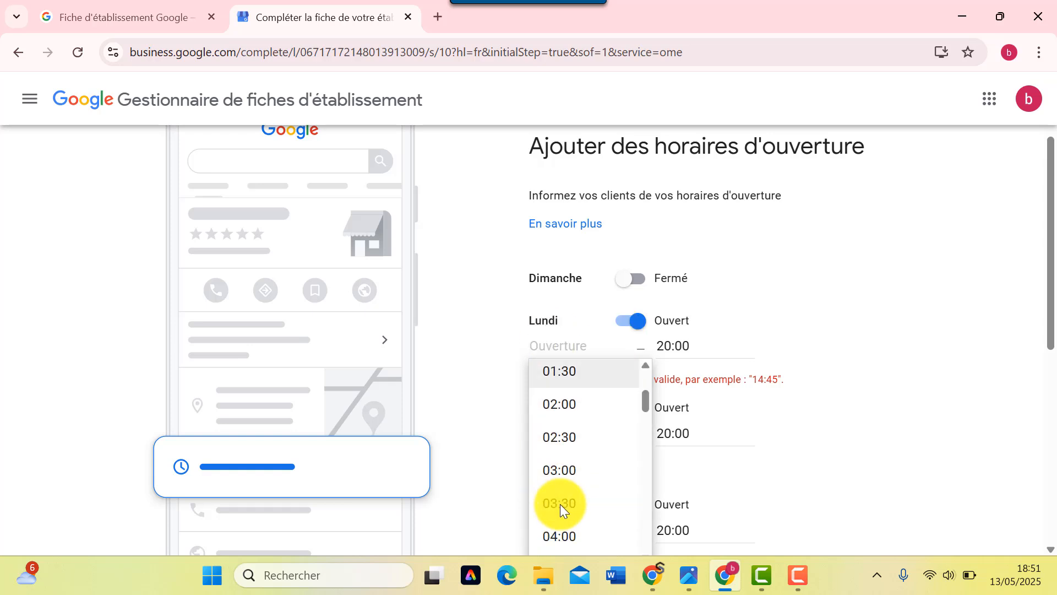
{"action": "scroll", "coordinate": [560, 503], "scroll_direction": "down", "scroll_amount": 4}
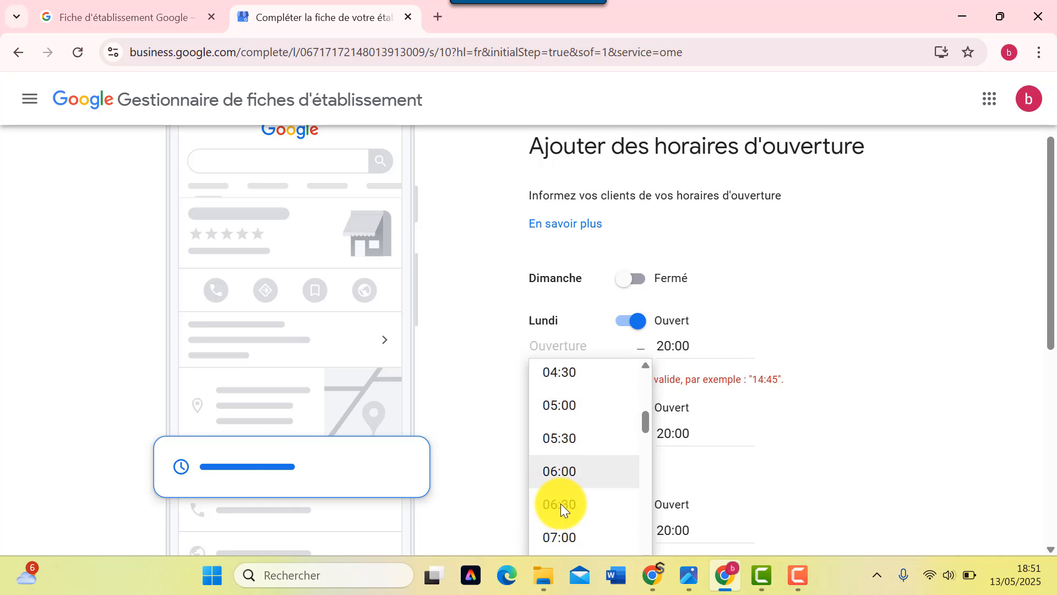
{"action": "left_click", "coordinate": [567, 392]}
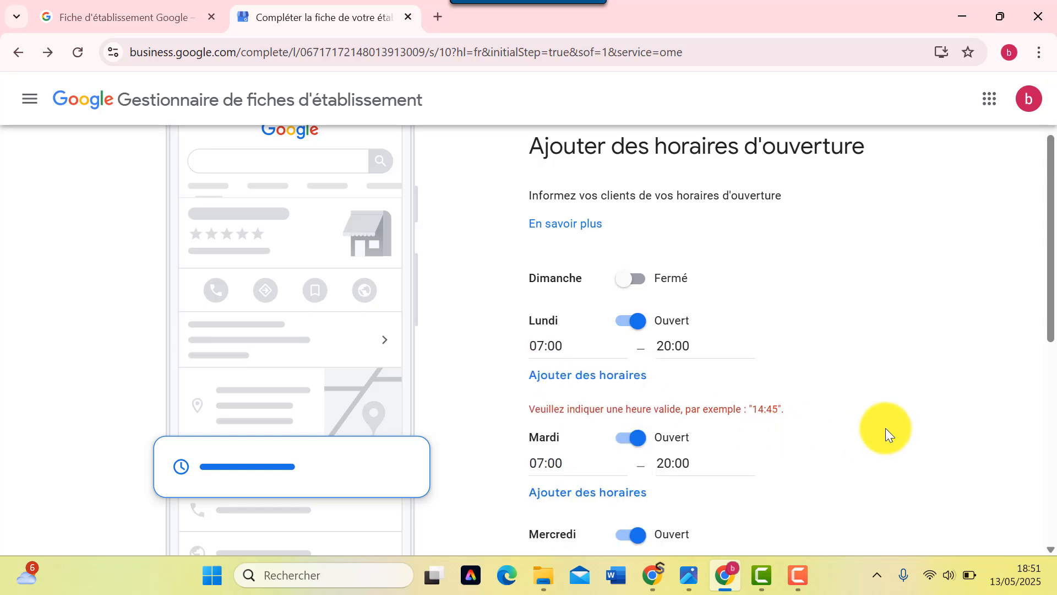
{"action": "scroll", "coordinate": [863, 429], "scroll_direction": "down", "scroll_amount": 8}
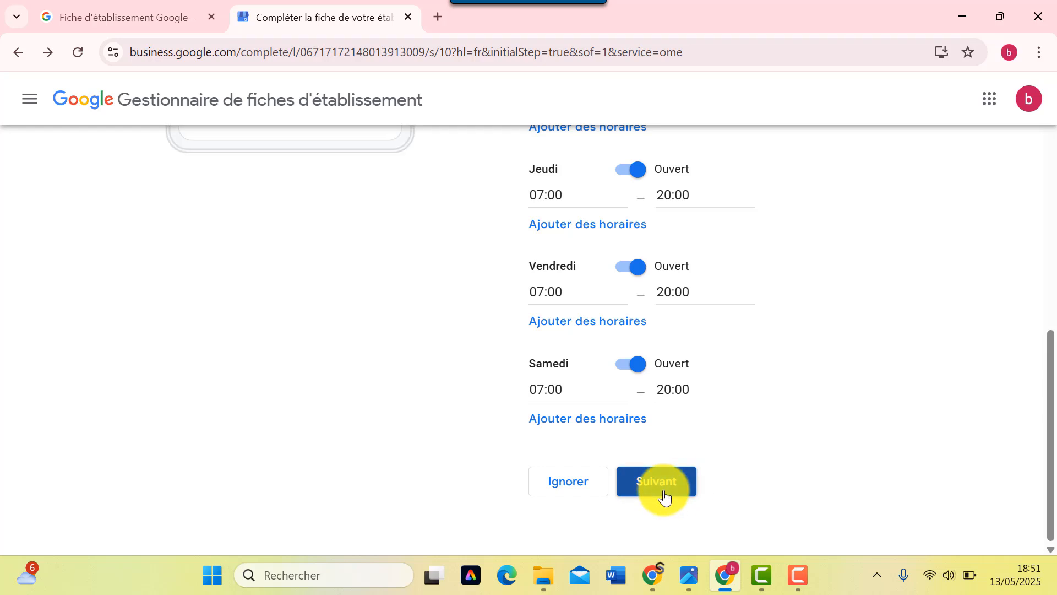
{"action": "left_click", "coordinate": [665, 495]}
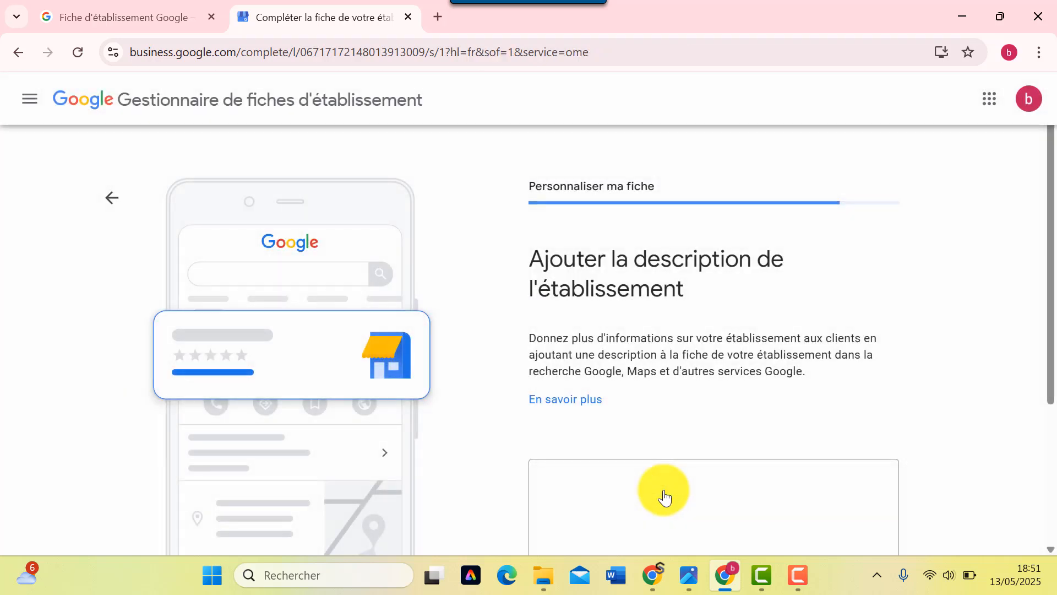
- Write the description's opening, presenting Le pain garni as an artisanal bakery with quality homemade breads and pastries
{"action": "scroll", "coordinate": [580, 380], "scroll_direction": "down", "scroll_amount": 3}
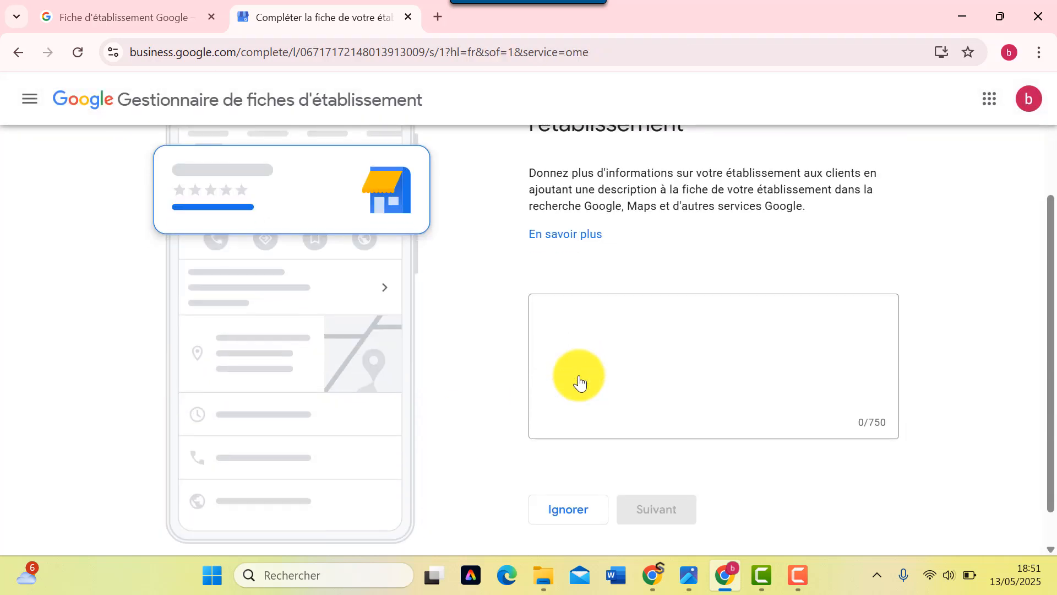
{"action": "scroll", "coordinate": [562, 384], "scroll_direction": "up", "scroll_amount": 2}
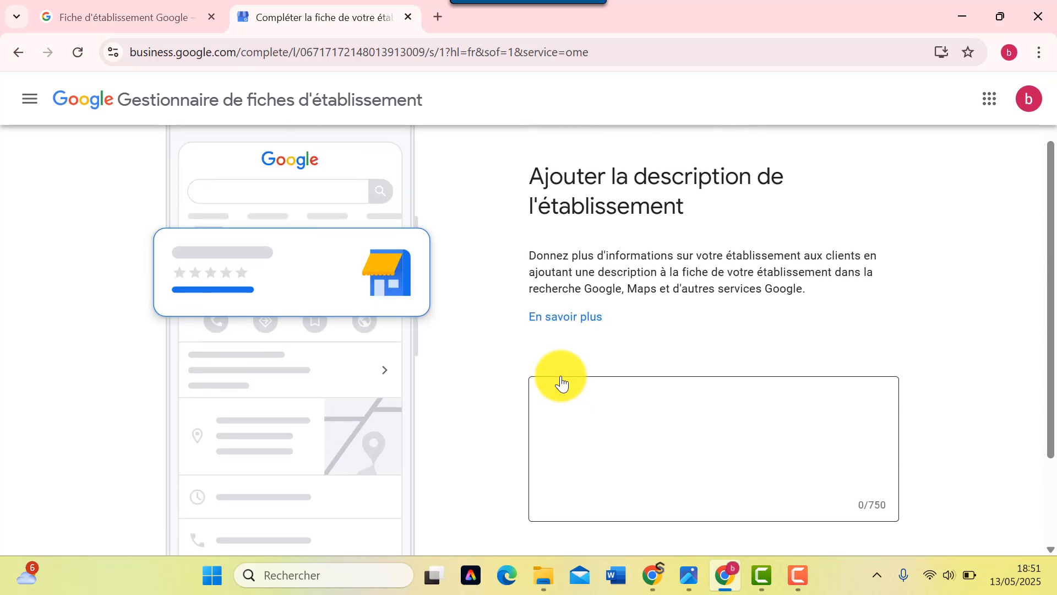
{"action": "left_click", "coordinate": [582, 422]}
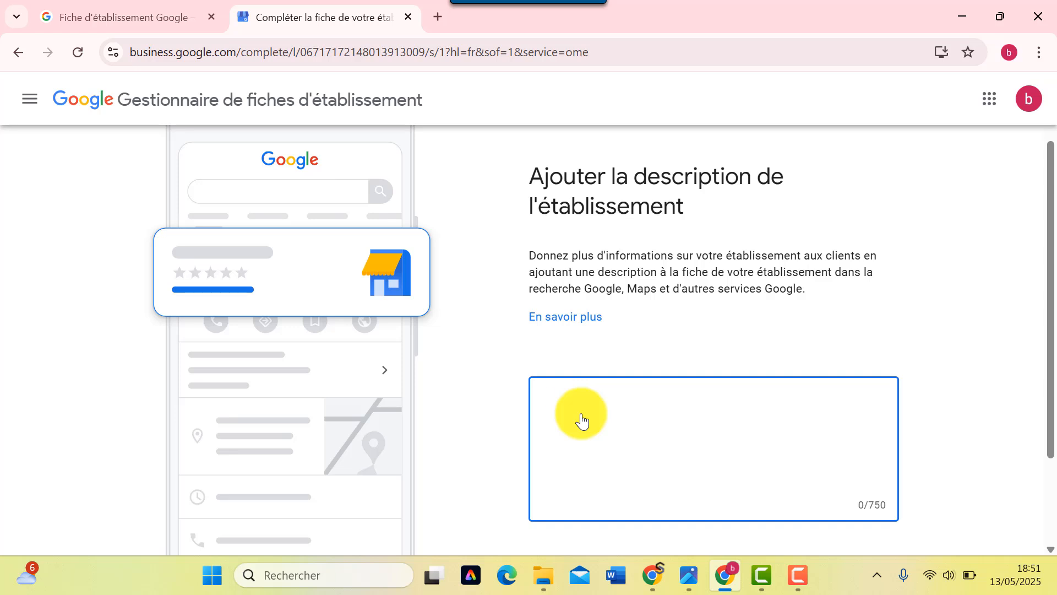
{"action": "type", "text": "pain garni est une "}
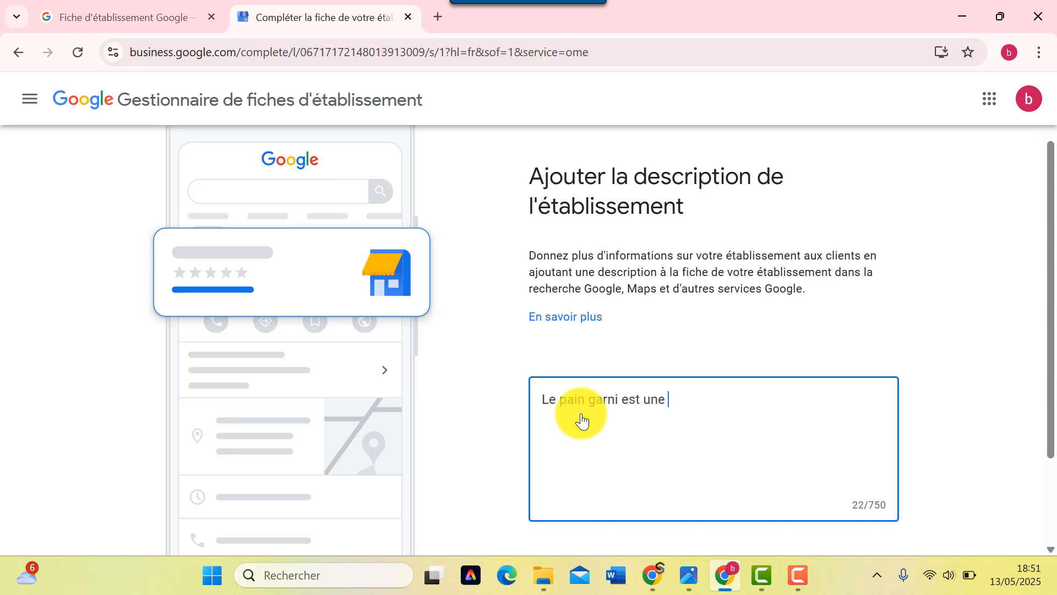
{"action": "type", "text": "boulangeri"}
{"action": "key", "text": "BackSpace"}
{"action": "type", "text": "rie art"}
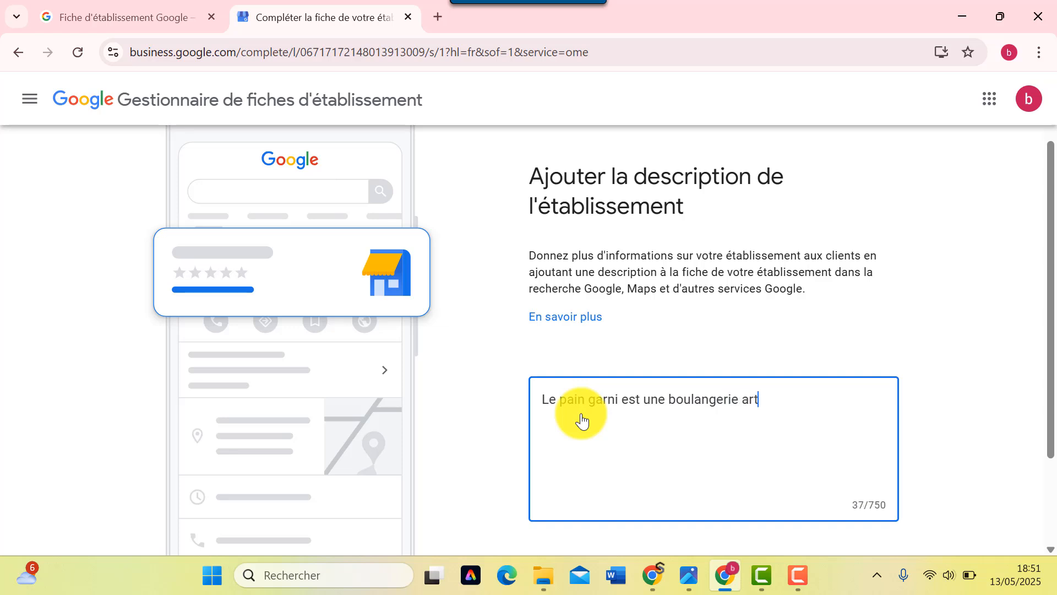
{"action": "type", "text": "isan"}
{"action": "type", "text": "nale qui propose"}
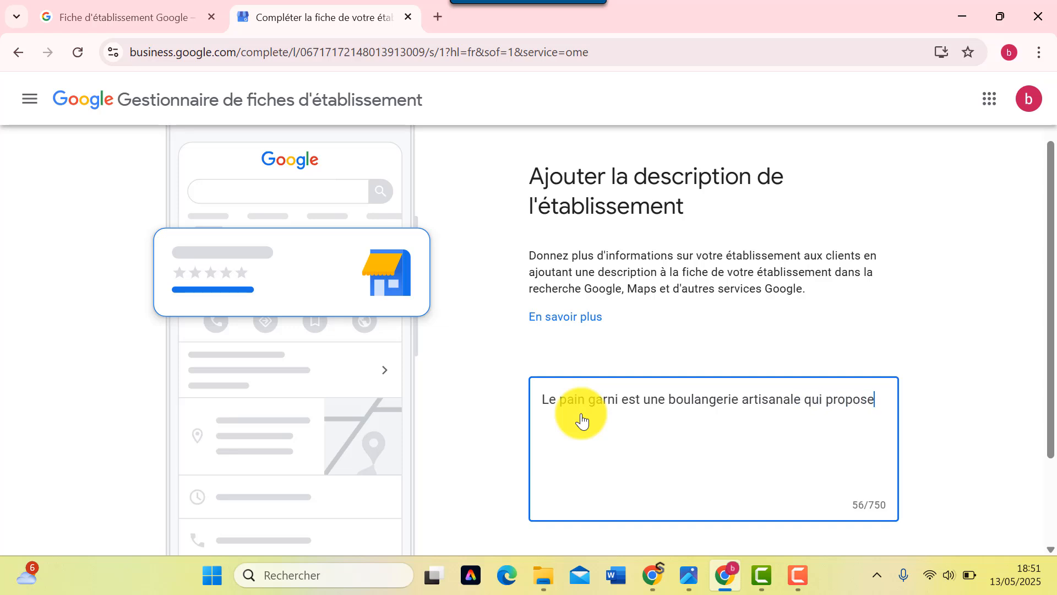
{"action": "type", "text": " des r"}
{"action": "type", "text": "de qual"}
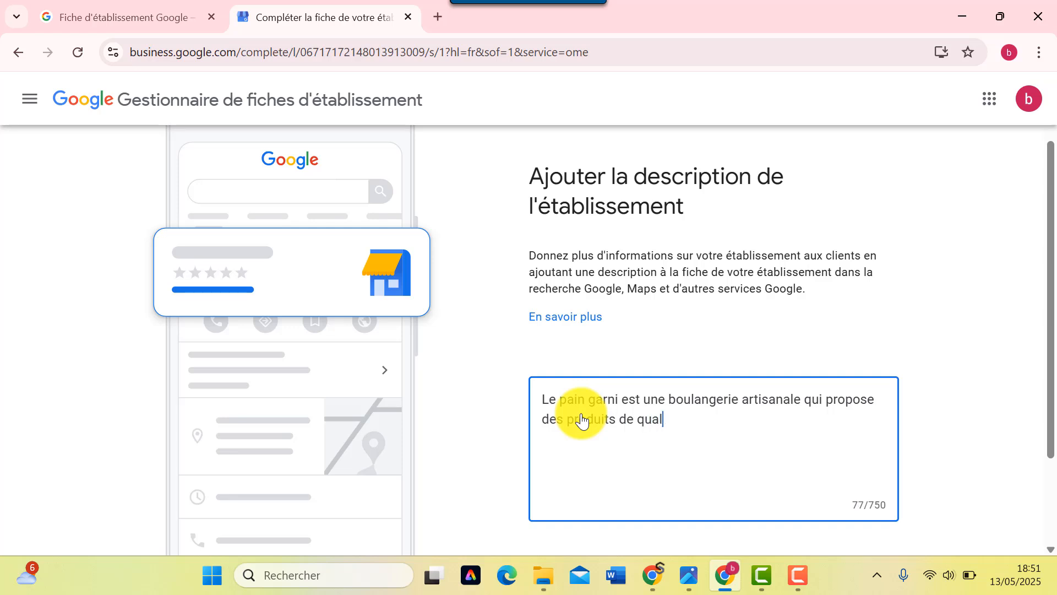
{"action": "type", "text": "ité fait maison avec un"}
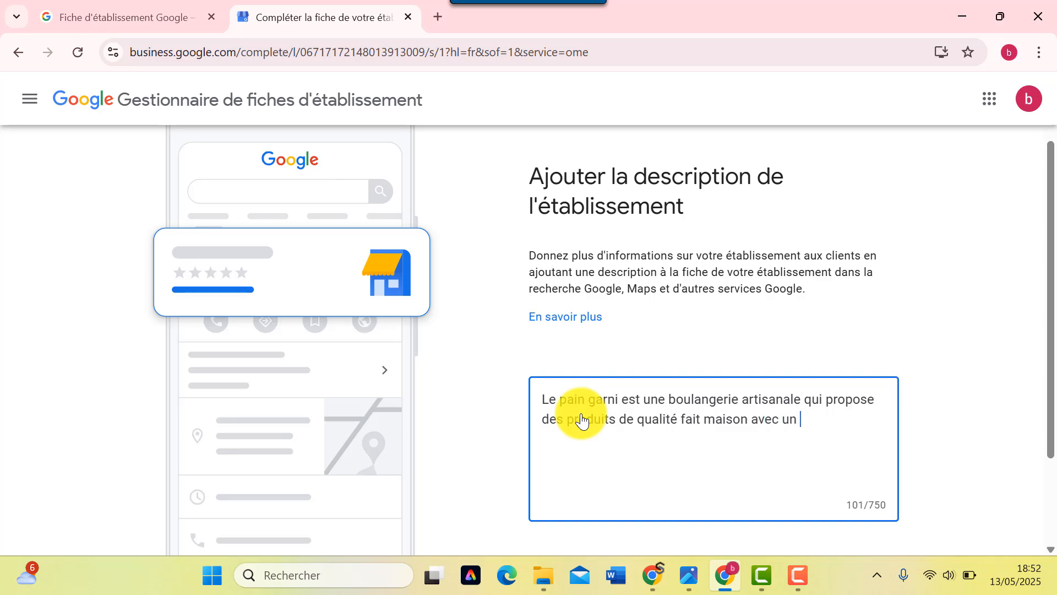
{"action": "type", "text": "large de pains "}
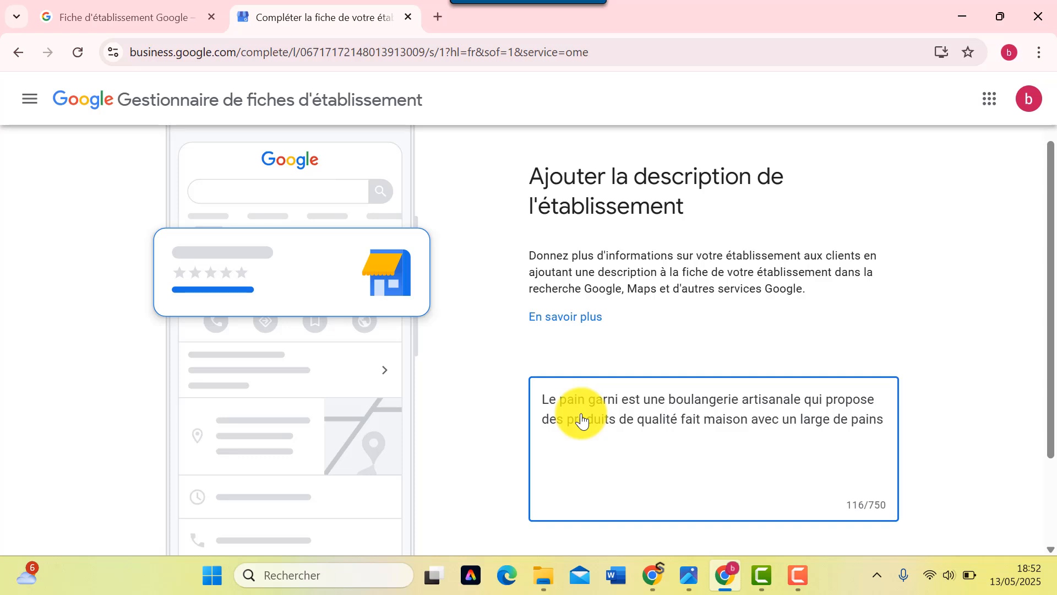
{"action": "type", "text": "et de patisserie, notre"}
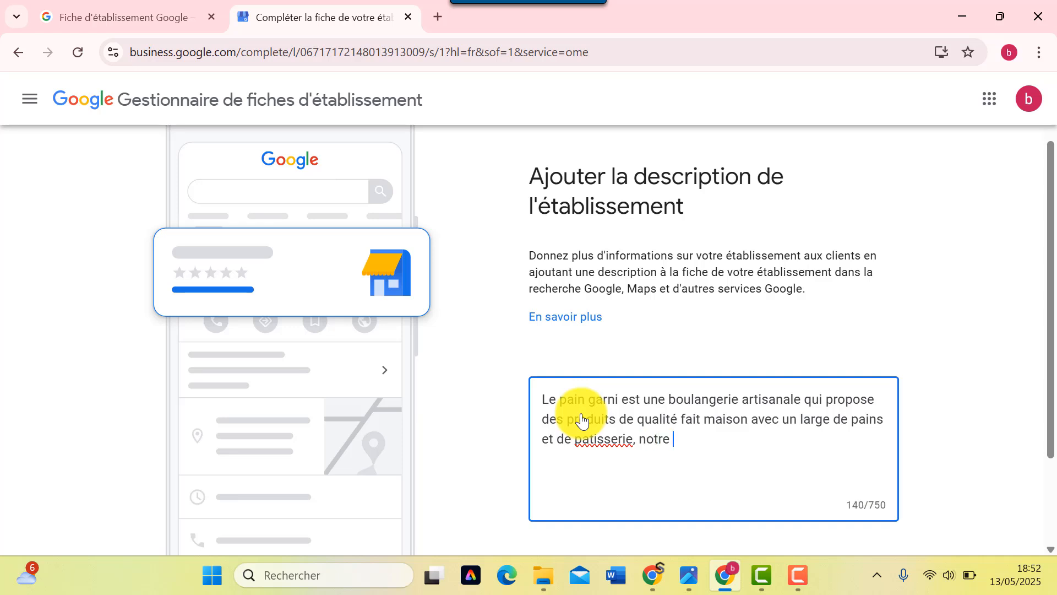
- Correct 'patisserie' to 'pâtisserie' and add that the team welcomes customers daily during opening hours
{"action": "right_click", "coordinate": [602, 441]}
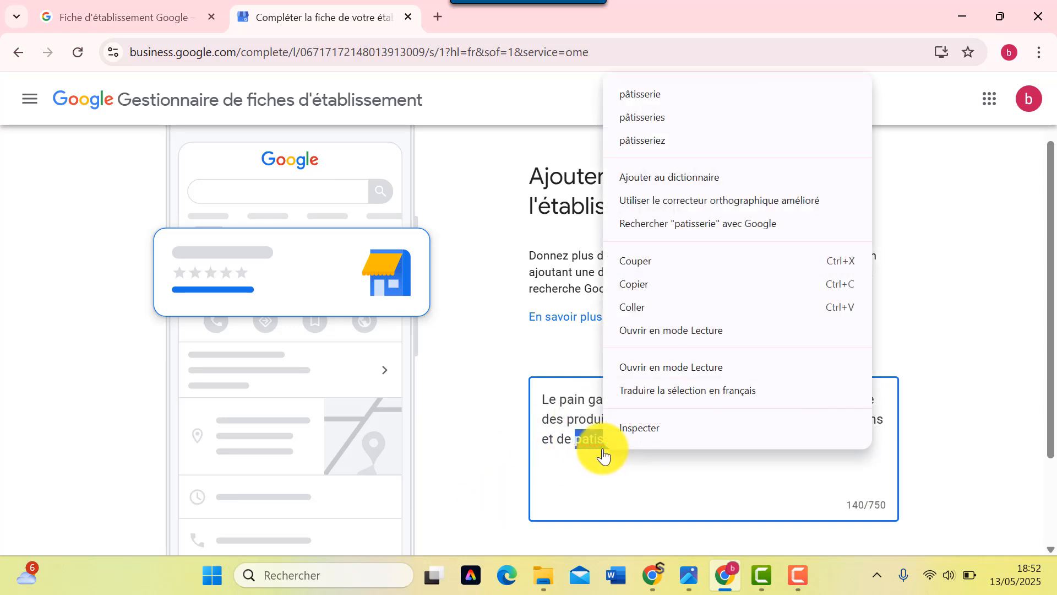
{"action": "left_click", "coordinate": [650, 94]}
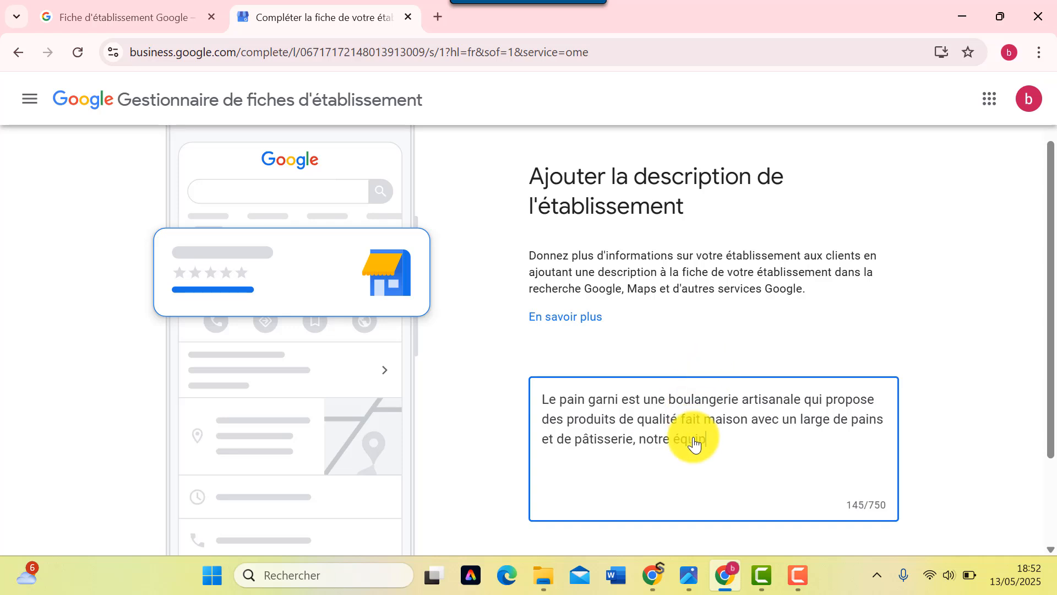
{"action": "type", "text": ", notre équipe vous accueille tous au"}
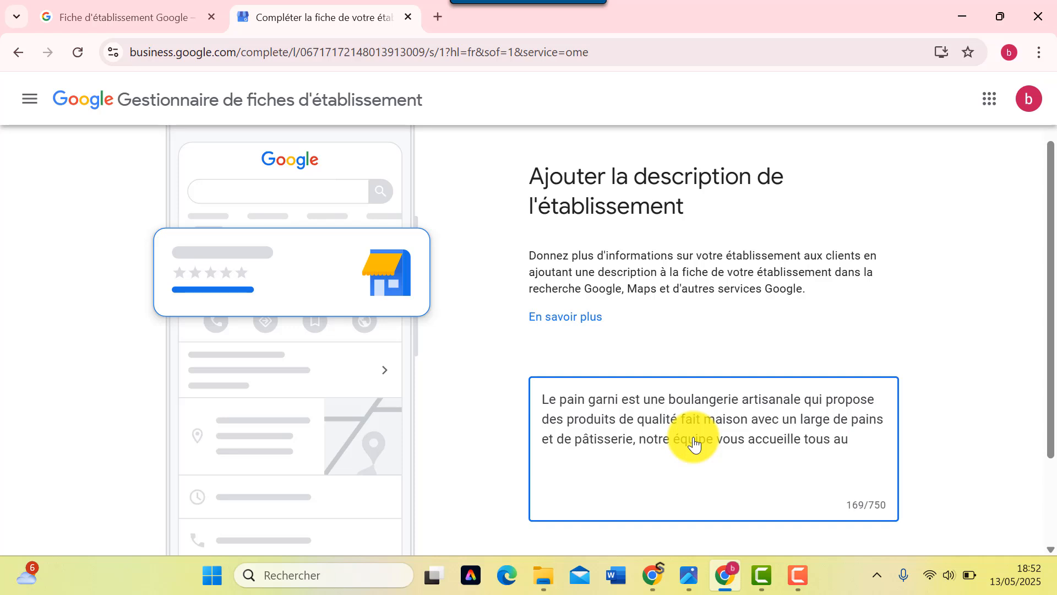
{"action": "key", "text": "BackSpace"}
{"action": "key", "text": "BackSpace"}
{"action": "type", "text": "les jours aux heures"}
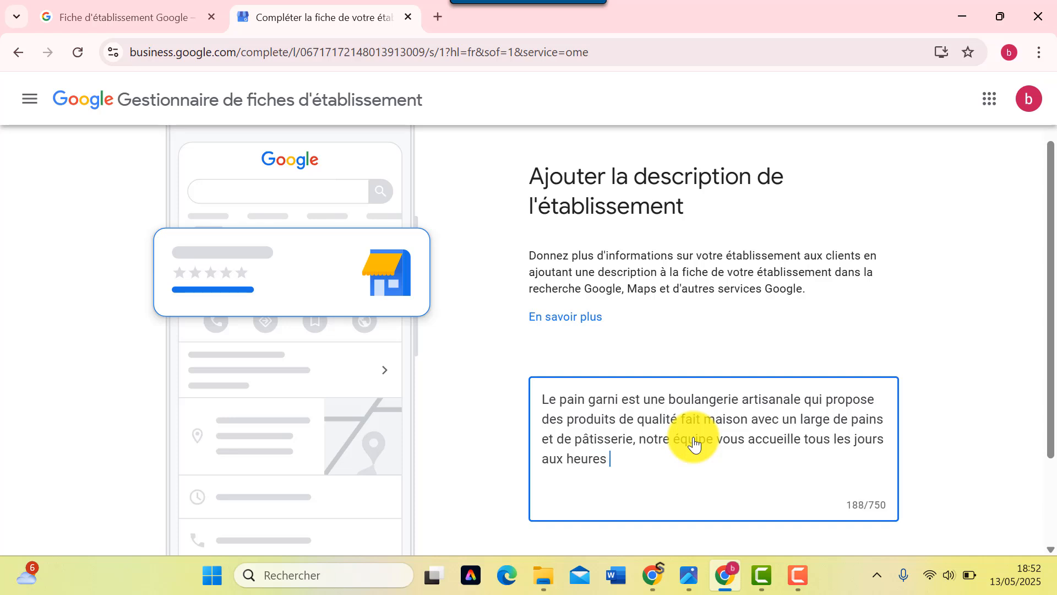
{"action": "type", "text": " d'ouverture."}
{"action": "scroll", "coordinate": [721, 380], "scroll_direction": "down", "scroll_amount": 3}
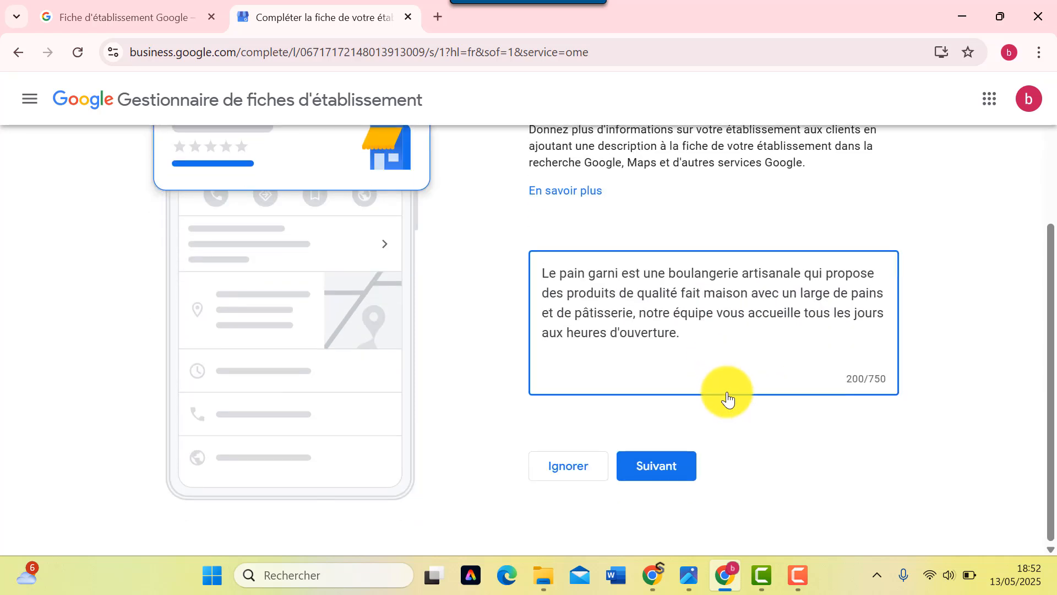
- Submit the description and bring up the file picker for the store photos
{"action": "left_click", "coordinate": [666, 471]}
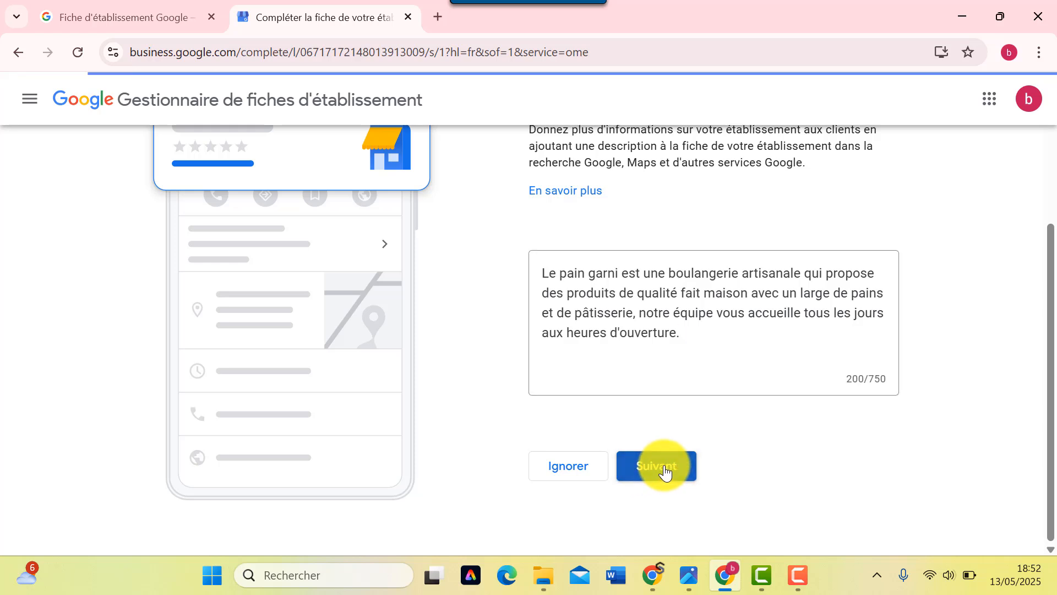
{"action": "scroll", "coordinate": [673, 342], "scroll_direction": "down", "scroll_amount": 4}
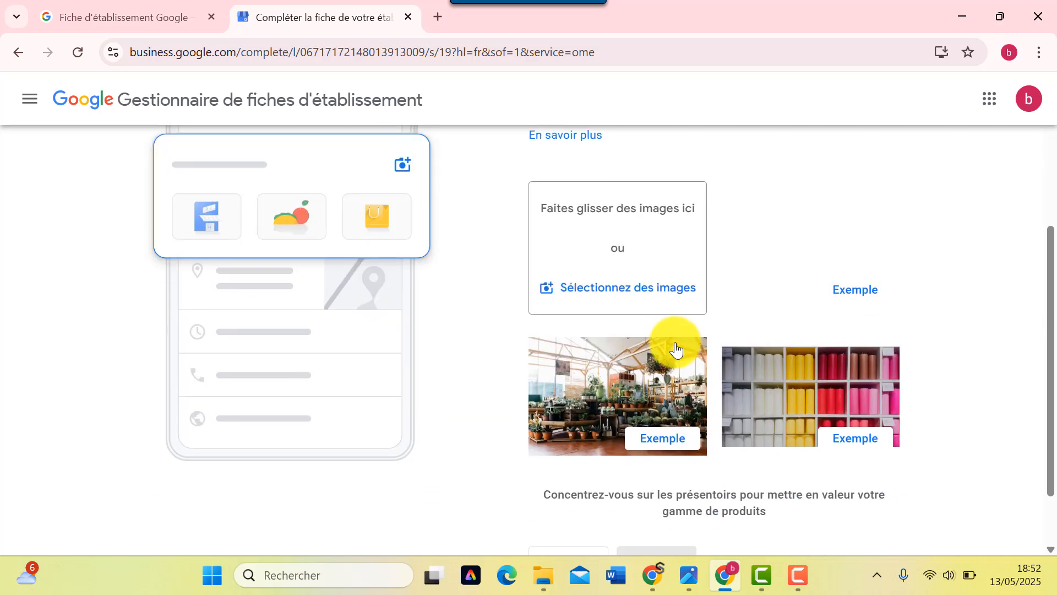
{"action": "scroll", "coordinate": [676, 350], "scroll_direction": "up", "scroll_amount": 3}
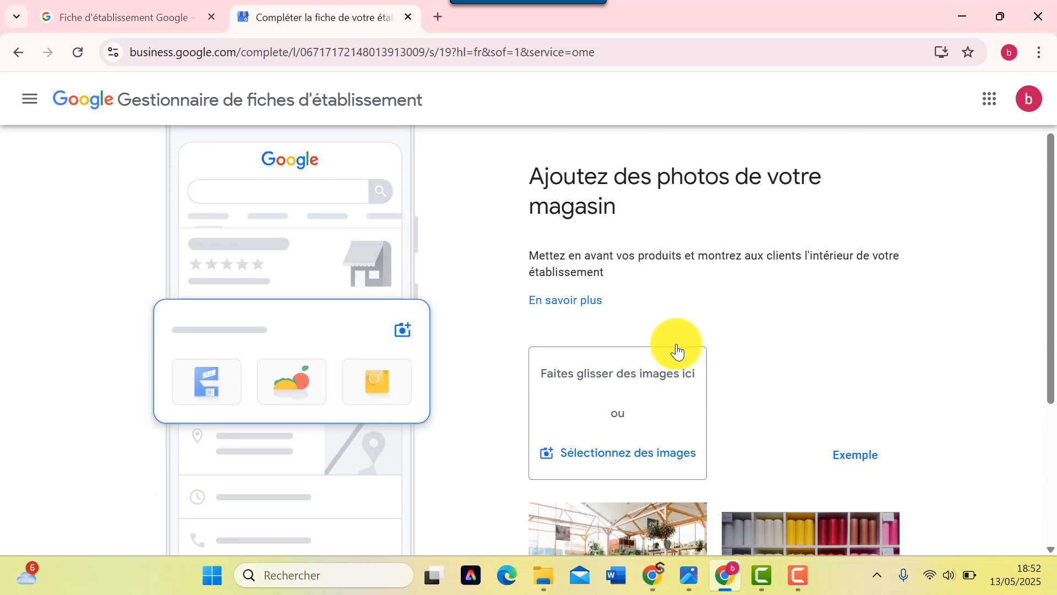
{"action": "scroll", "coordinate": [677, 351], "scroll_direction": "down", "scroll_amount": 1}
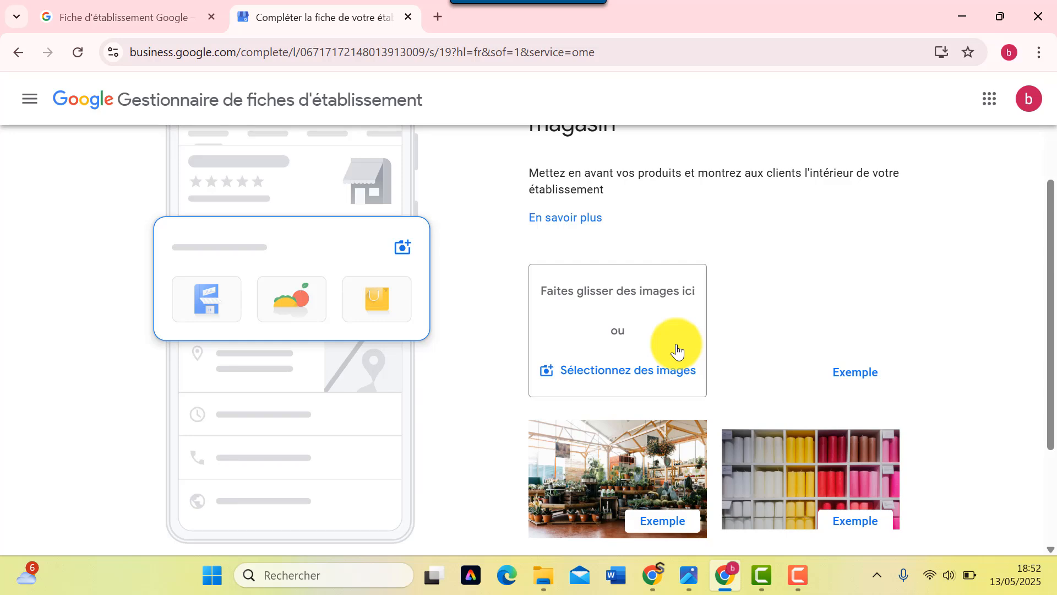
{"action": "left_click", "coordinate": [617, 372]}
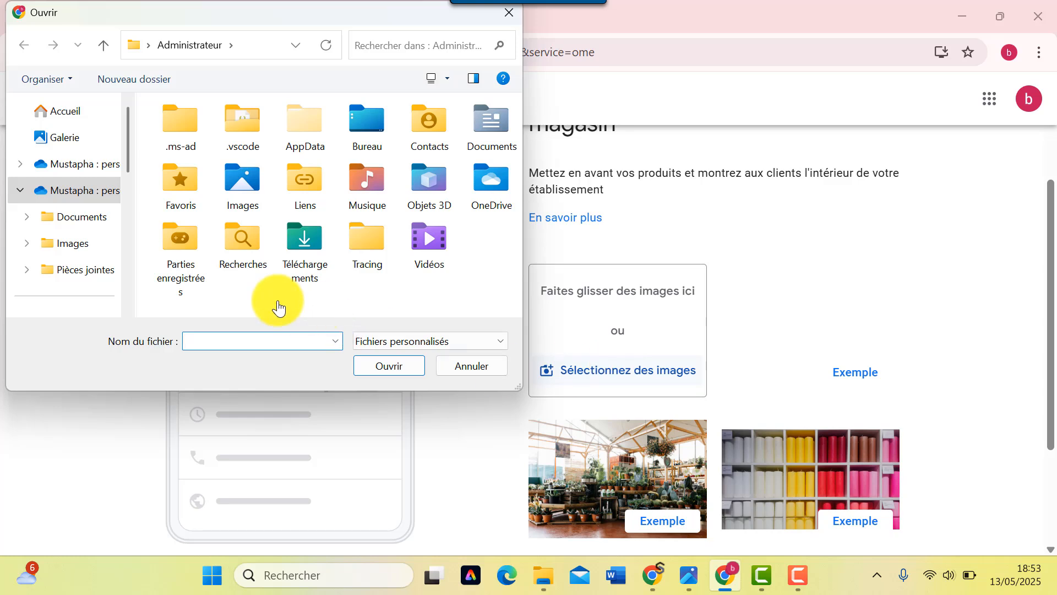
- Upload the storefront photo showcase-4992402_1280 from the Téléchargements\BOULANGERIE folder
{"action": "scroll", "coordinate": [78, 246], "scroll_direction": "down", "scroll_amount": 3}
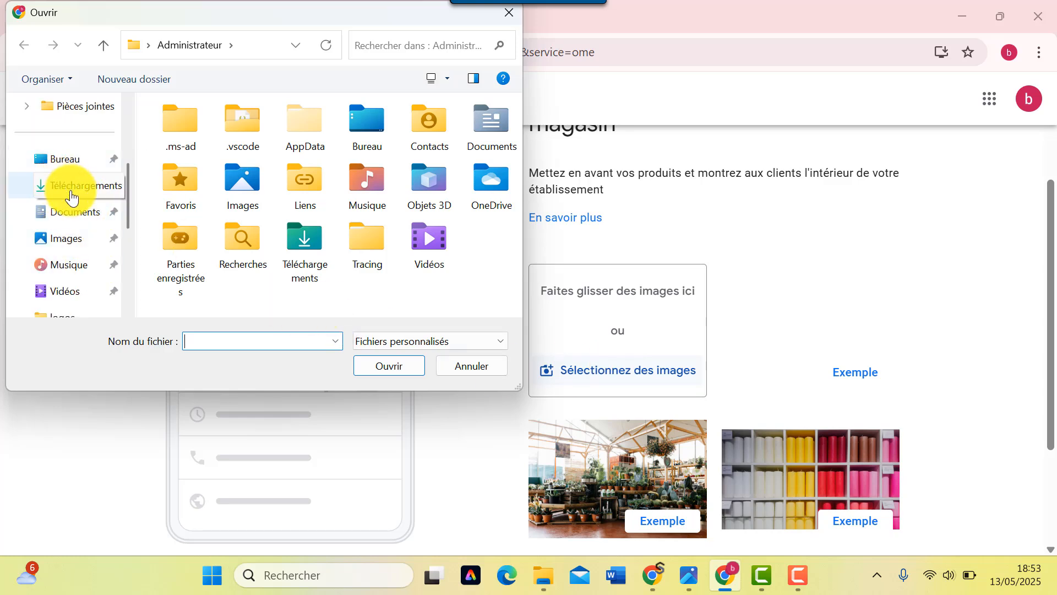
{"action": "left_click", "coordinate": [72, 197]}
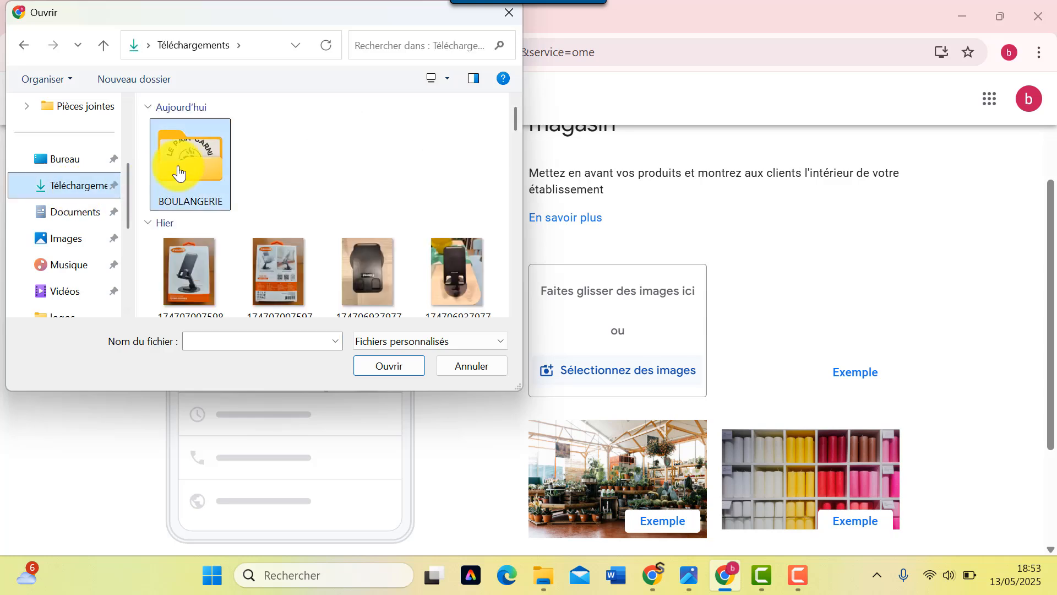
{"action": "double_click", "coordinate": [179, 168]}
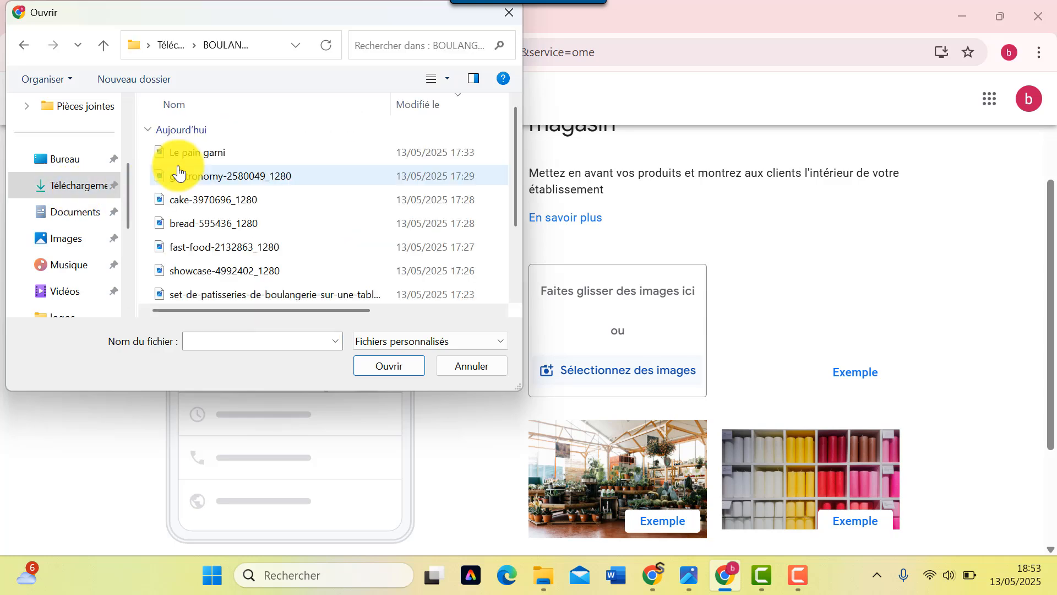
{"action": "left_click", "coordinate": [435, 80]}
{"action": "left_click", "coordinate": [472, 81]}
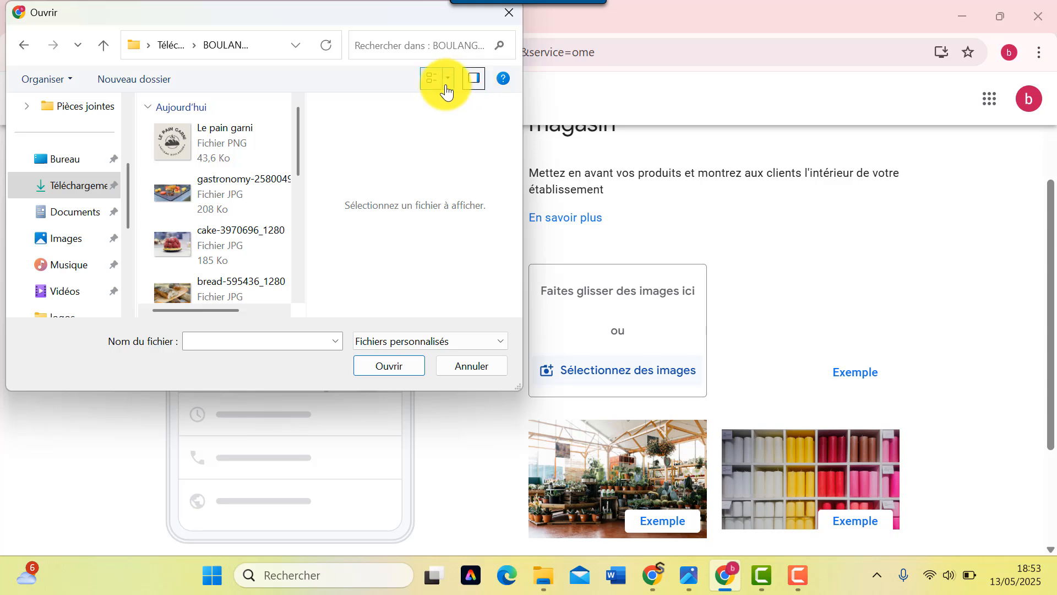
{"action": "left_click", "coordinate": [451, 81]}
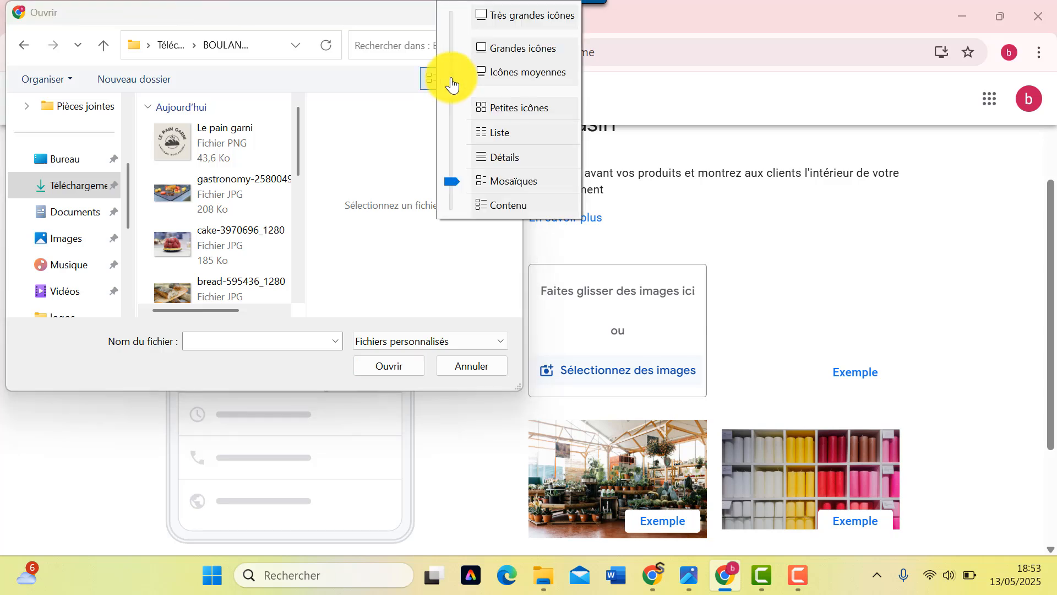
{"action": "left_click", "coordinate": [508, 58]}
{"action": "scroll", "coordinate": [253, 224], "scroll_direction": "down", "scroll_amount": 5}
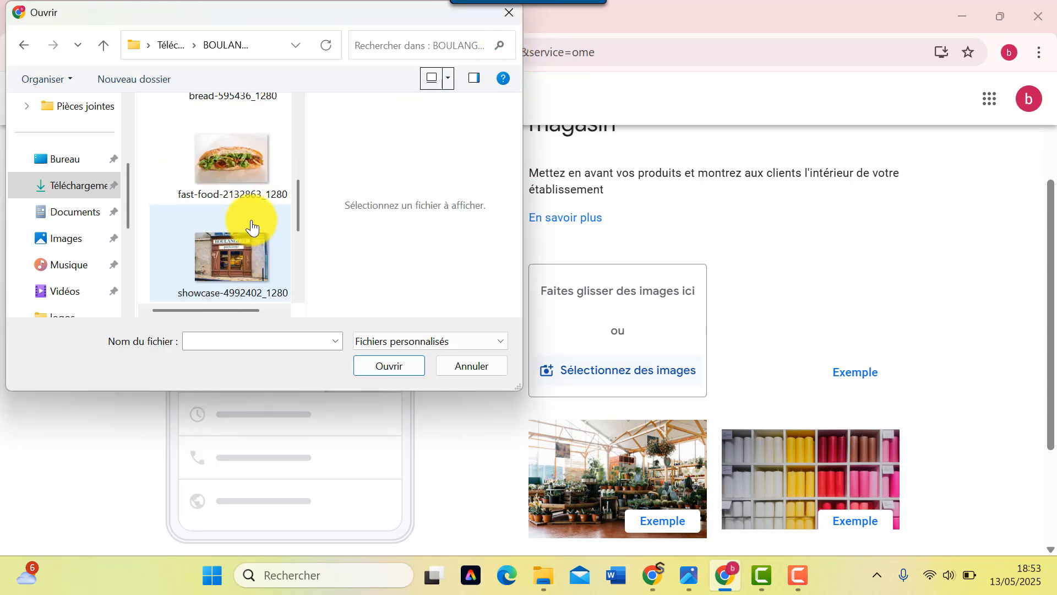
{"action": "double_click", "coordinate": [223, 257]}
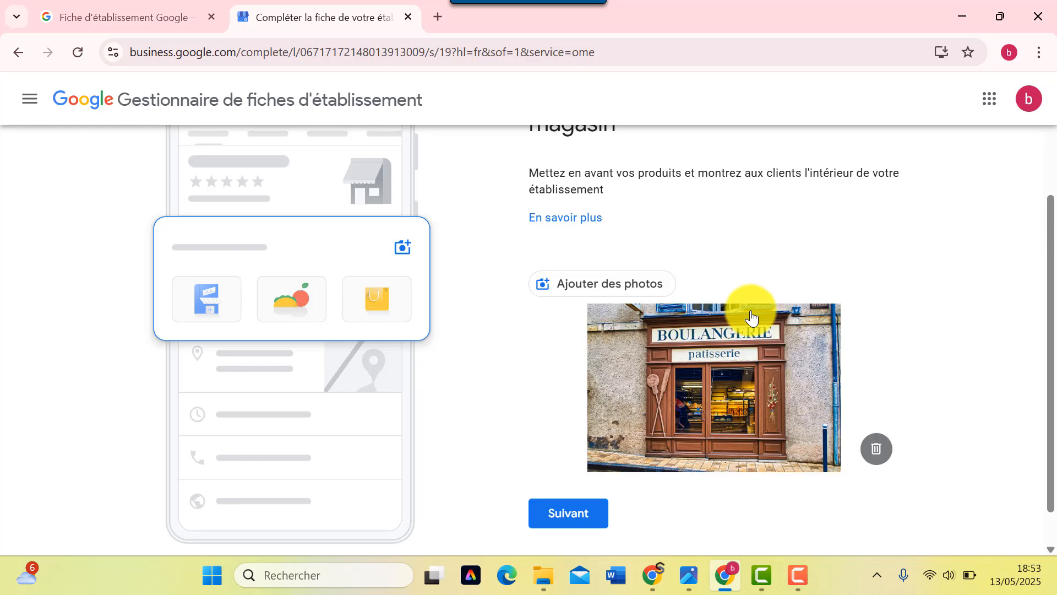
- Continue past the photos step once the upload finishes
{"action": "scroll", "coordinate": [758, 420], "scroll_direction": "down", "scroll_amount": 1}
{"action": "scroll", "coordinate": [749, 410], "scroll_direction": "up", "scroll_amount": 4}
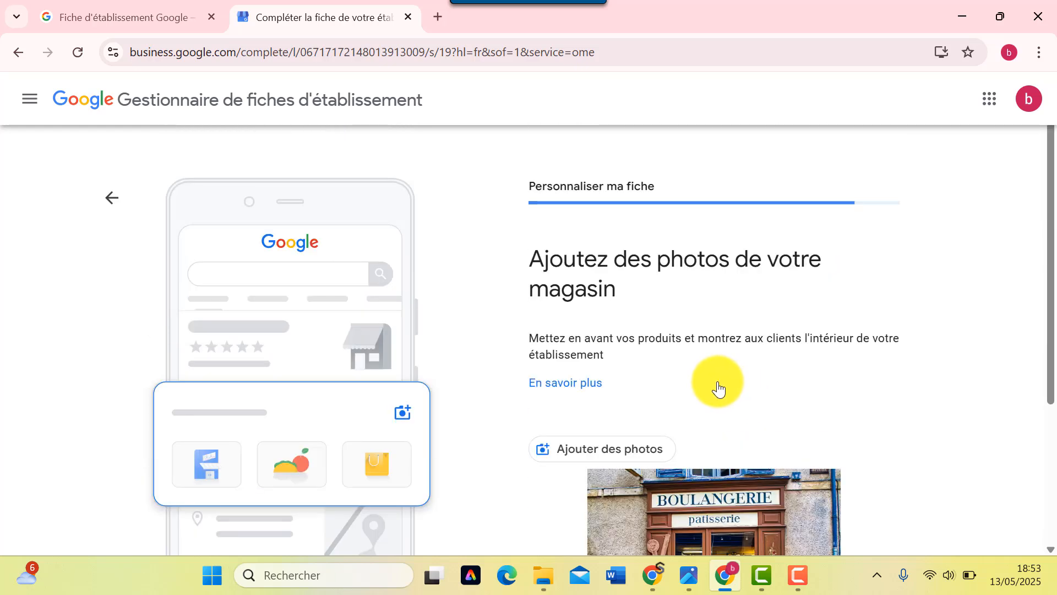
{"action": "scroll", "coordinate": [479, 388], "scroll_direction": "down", "scroll_amount": 4}
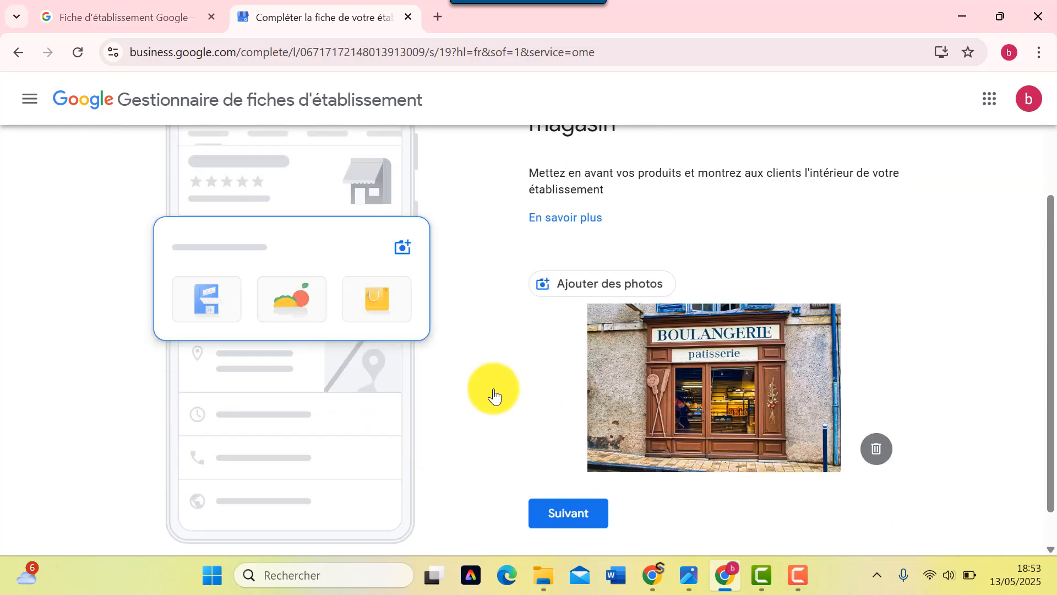
{"action": "left_click", "coordinate": [571, 472]}
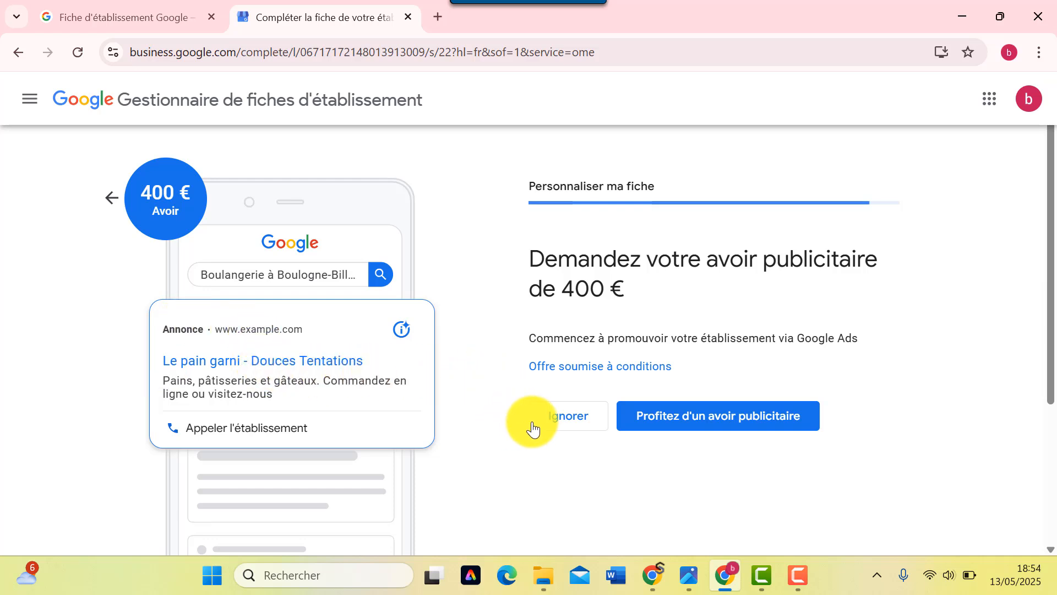
- Decline the 400 € Google Ads credit offer with Ignorer
{"action": "left_click", "coordinate": [559, 425]}
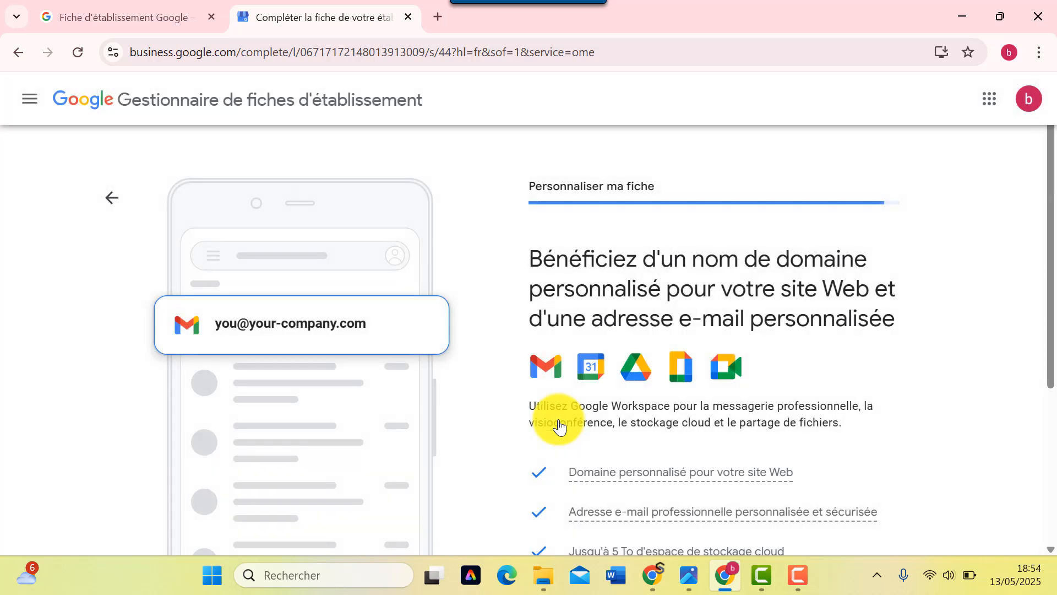
- Skip the Google Workspace custom domain and professional e-mail offer
{"action": "scroll", "coordinate": [600, 282], "scroll_direction": "down", "scroll_amount": 4}
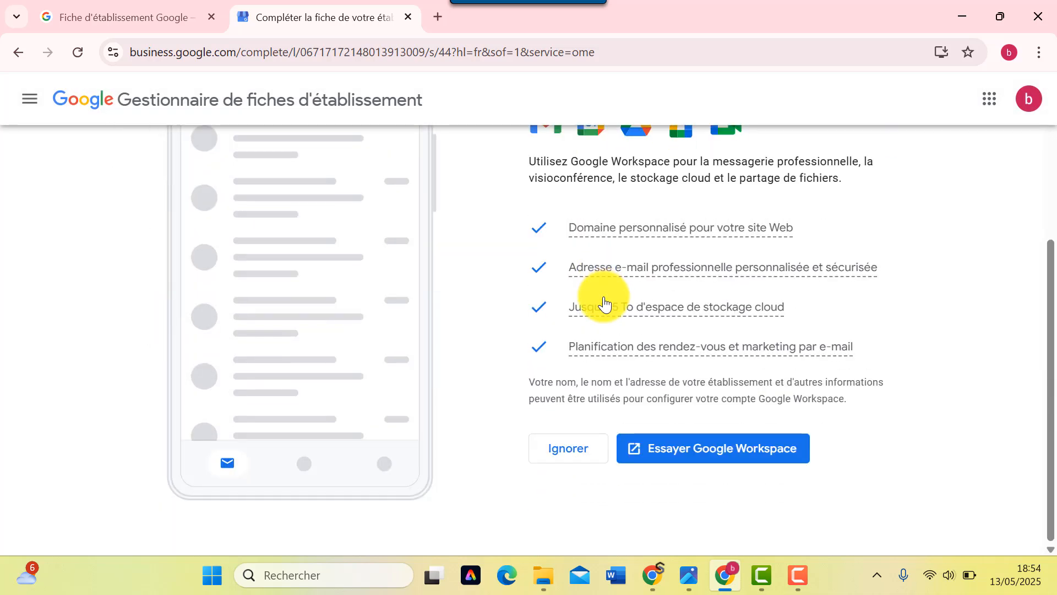
{"action": "scroll", "coordinate": [625, 369], "scroll_direction": "up", "scroll_amount": 3}
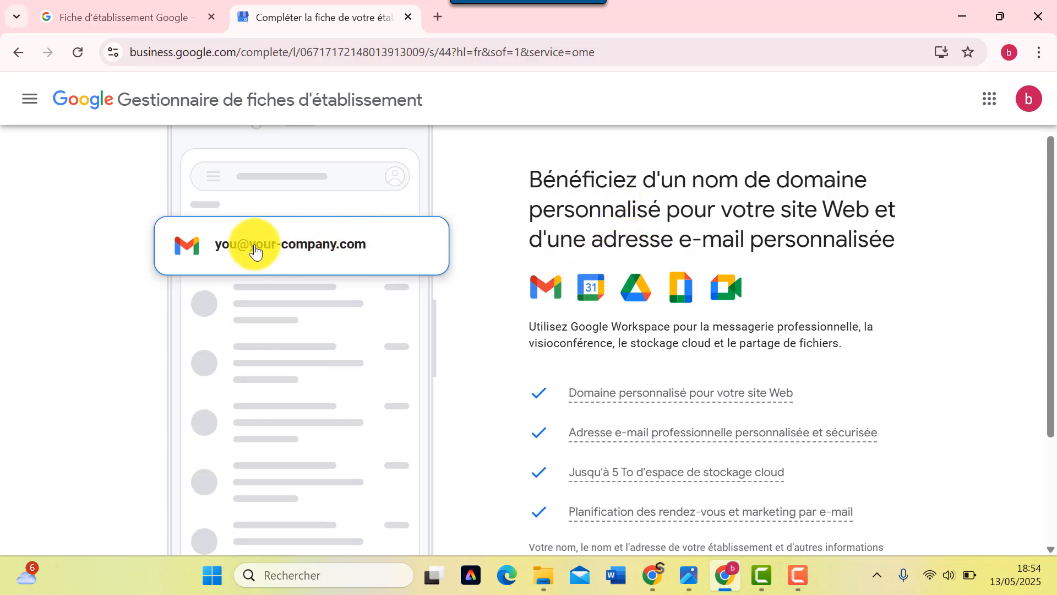
{"action": "scroll", "coordinate": [633, 380], "scroll_direction": "down", "scroll_amount": 2}
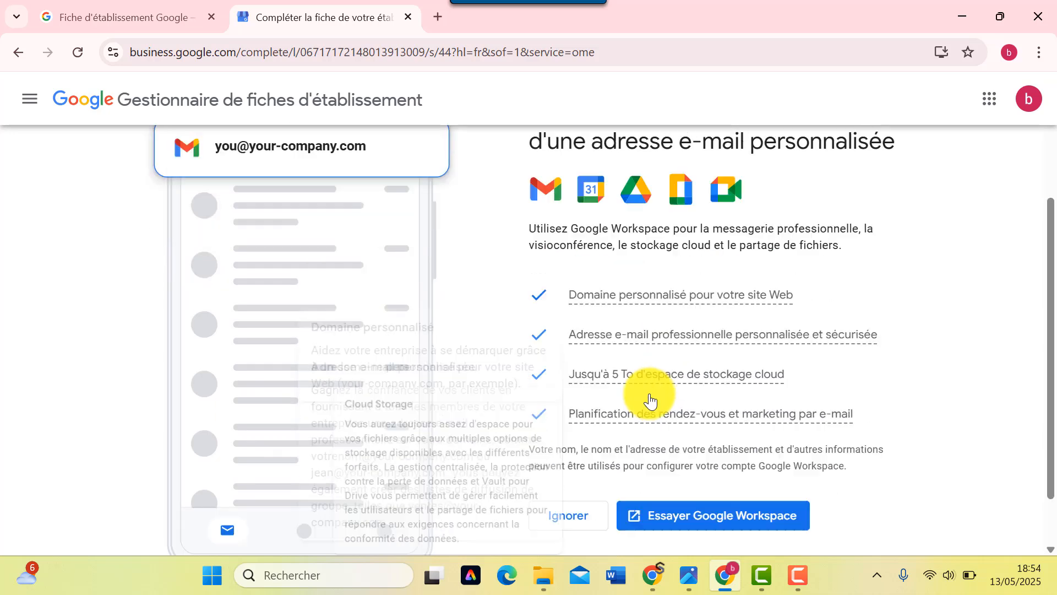
{"action": "scroll", "coordinate": [647, 386], "scroll_direction": "down", "scroll_amount": 1}
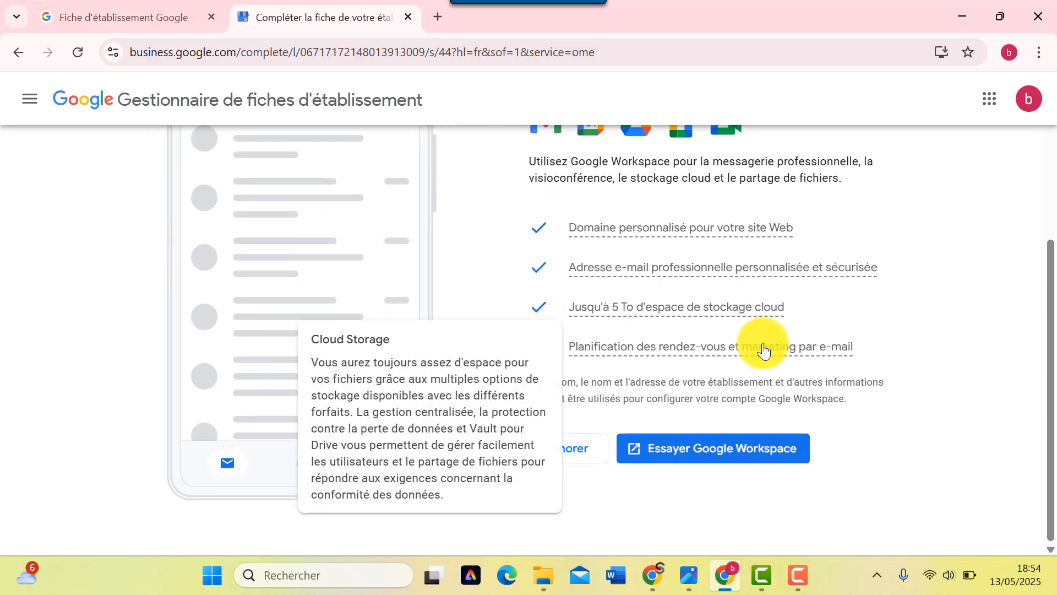
{"action": "left_click", "coordinate": [565, 454]}
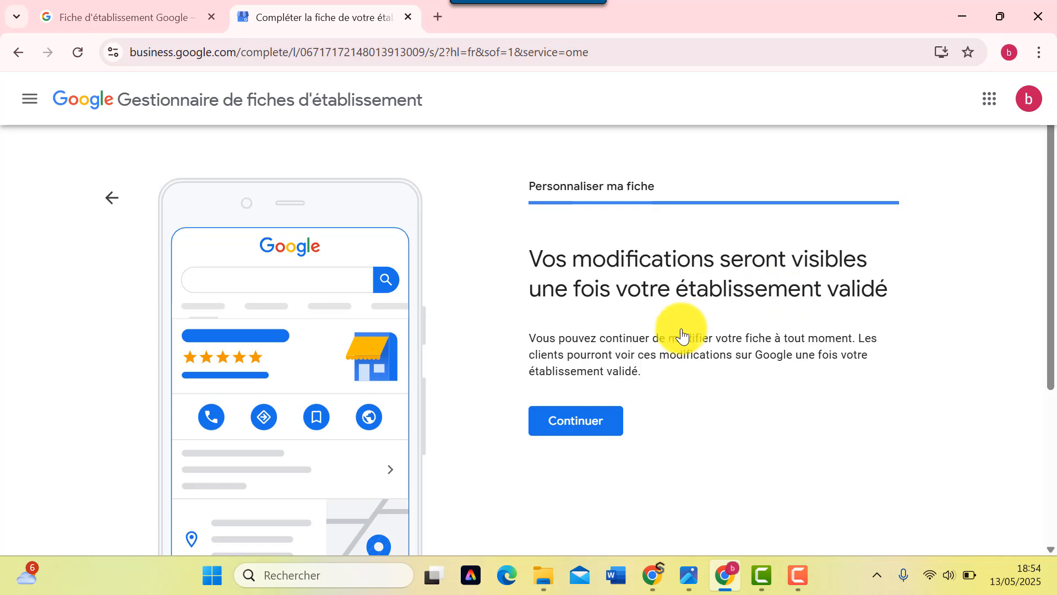
- Finish the wizard, postpone search linking by 3 days, and open the profile's ⋮ menu
{"action": "left_click", "coordinate": [576, 433]}
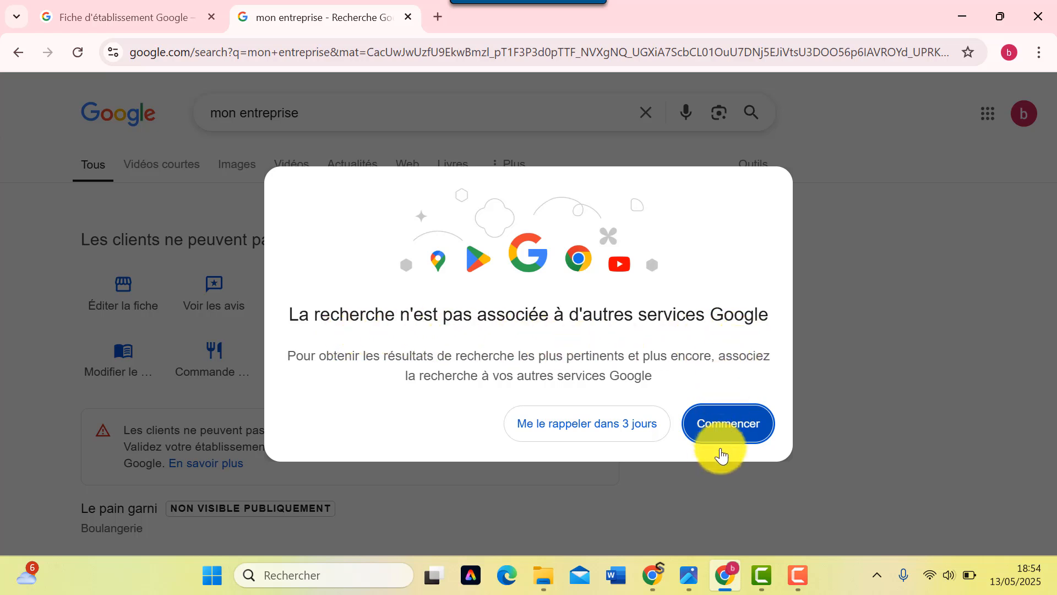
{"action": "left_click", "coordinate": [564, 433]}
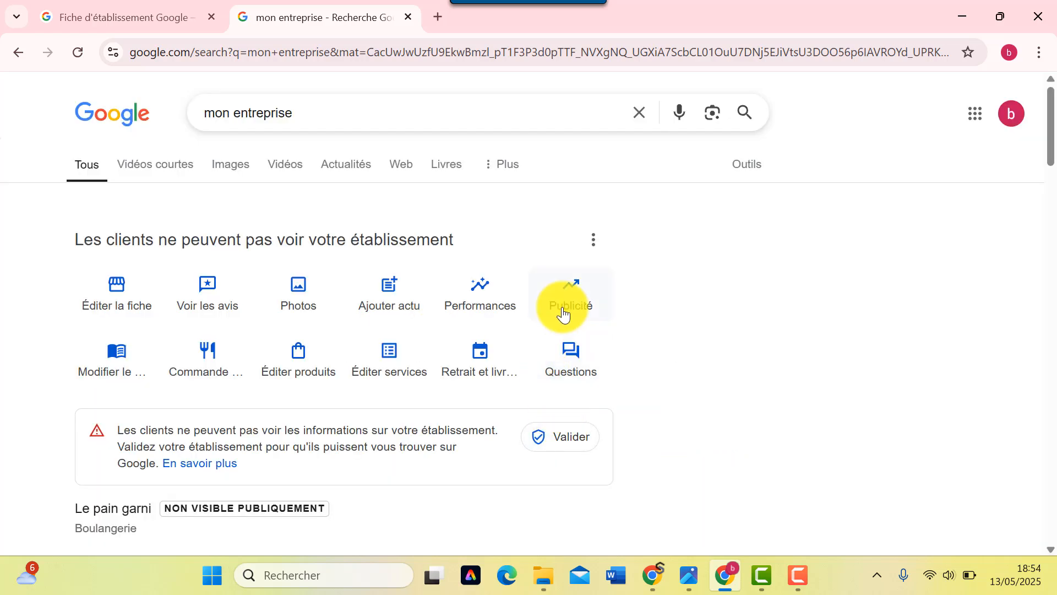
{"action": "scroll", "coordinate": [665, 327], "scroll_direction": "down", "scroll_amount": 5}
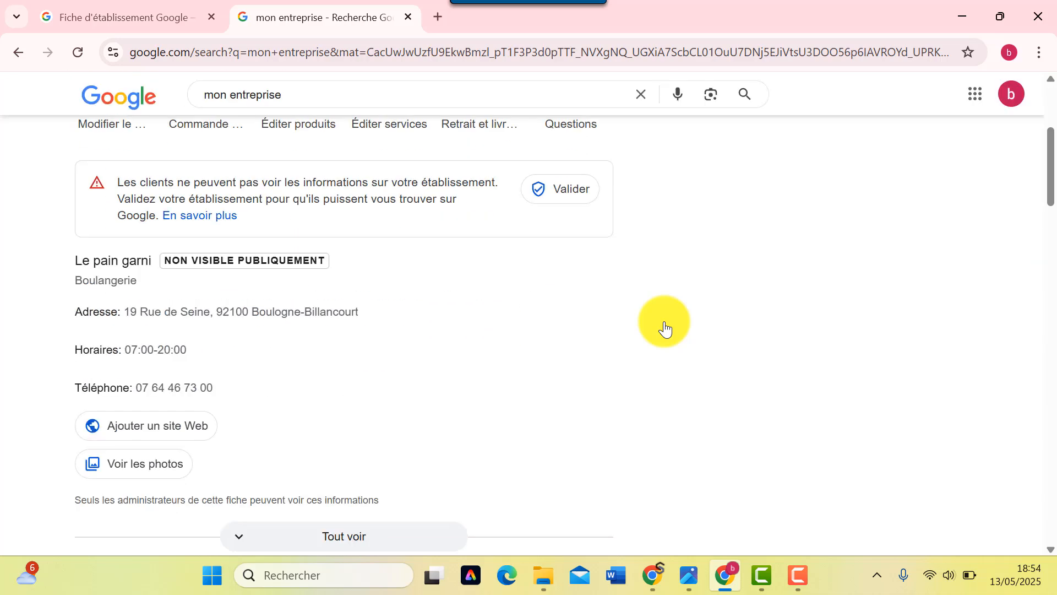
{"action": "scroll", "coordinate": [324, 374], "scroll_direction": "up", "scroll_amount": 5}
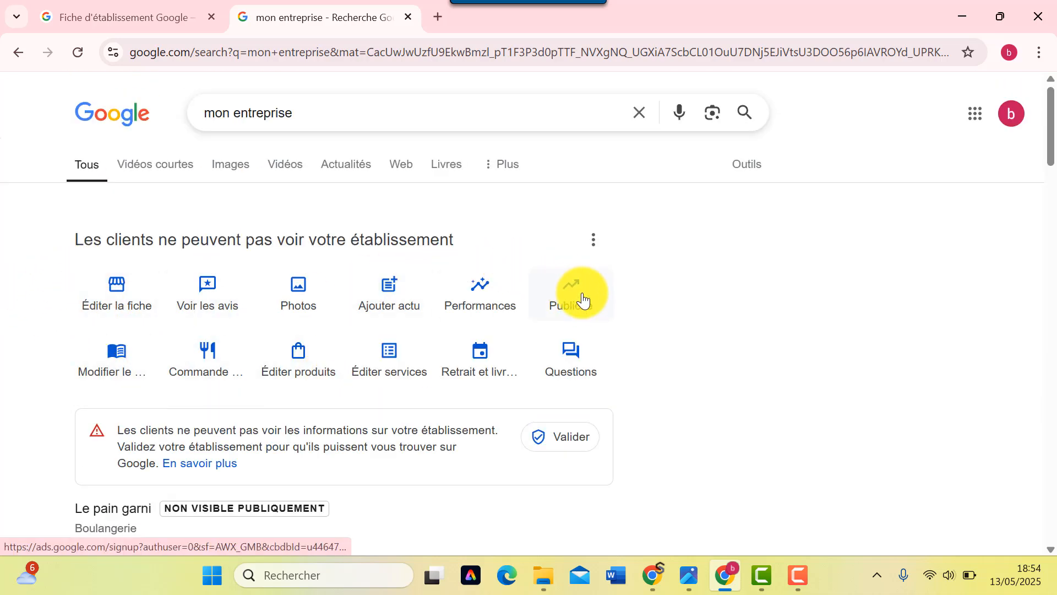
{"action": "left_click", "coordinate": [593, 241]}
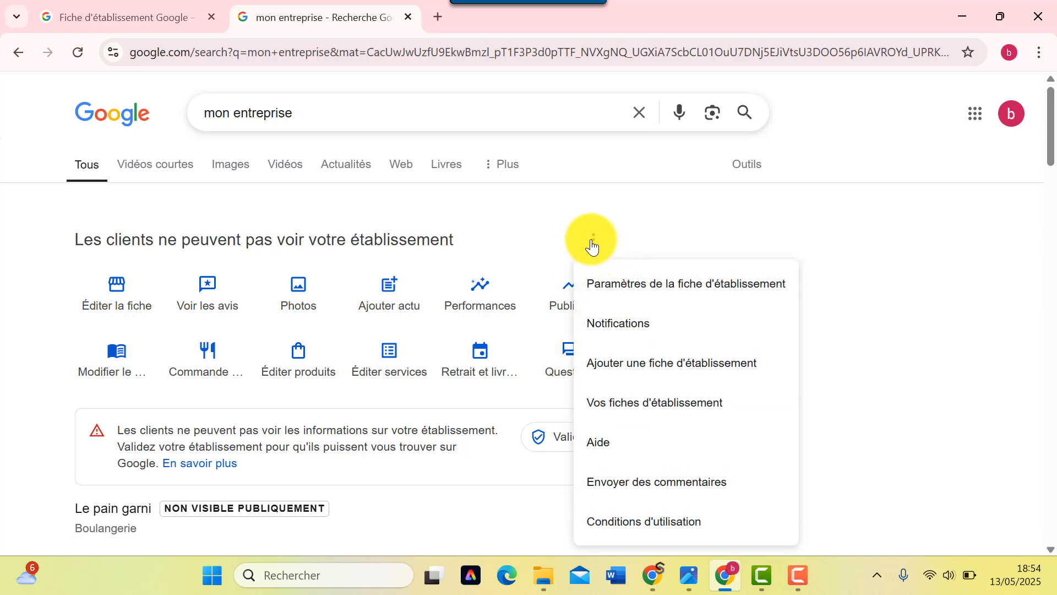
- Open the profile settings and review Utilisateurs et accès and Paramètres avancés
{"action": "left_click", "coordinate": [637, 283]}
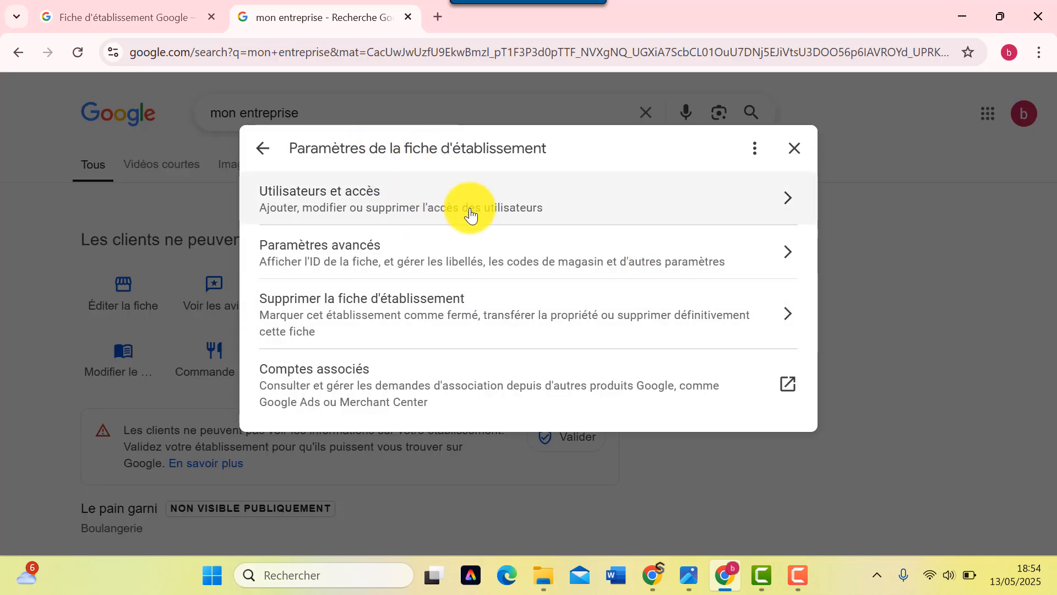
{"action": "left_click", "coordinate": [353, 211]}
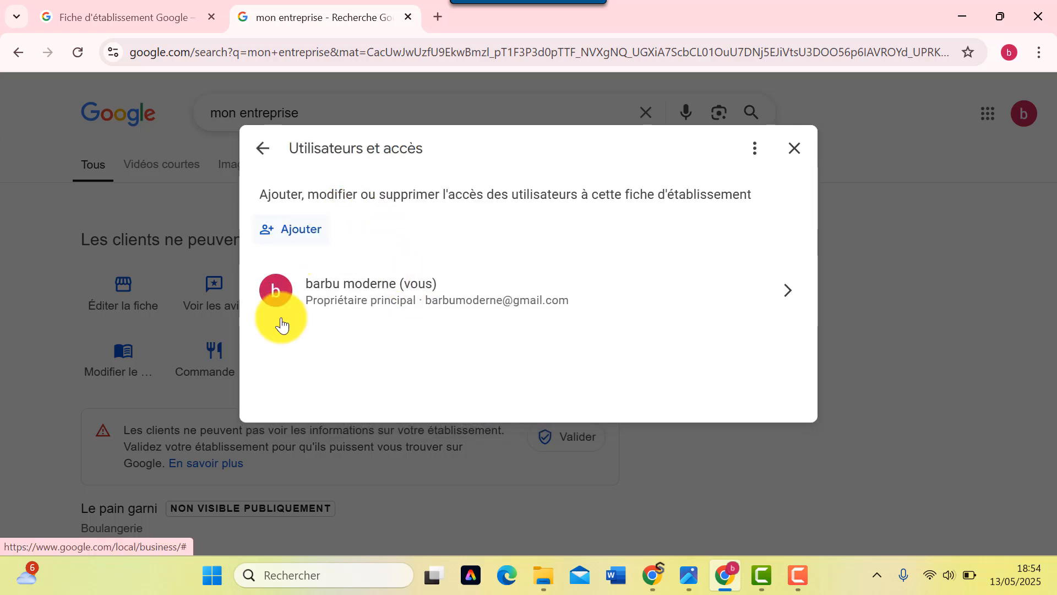
{"action": "left_click", "coordinate": [263, 159]}
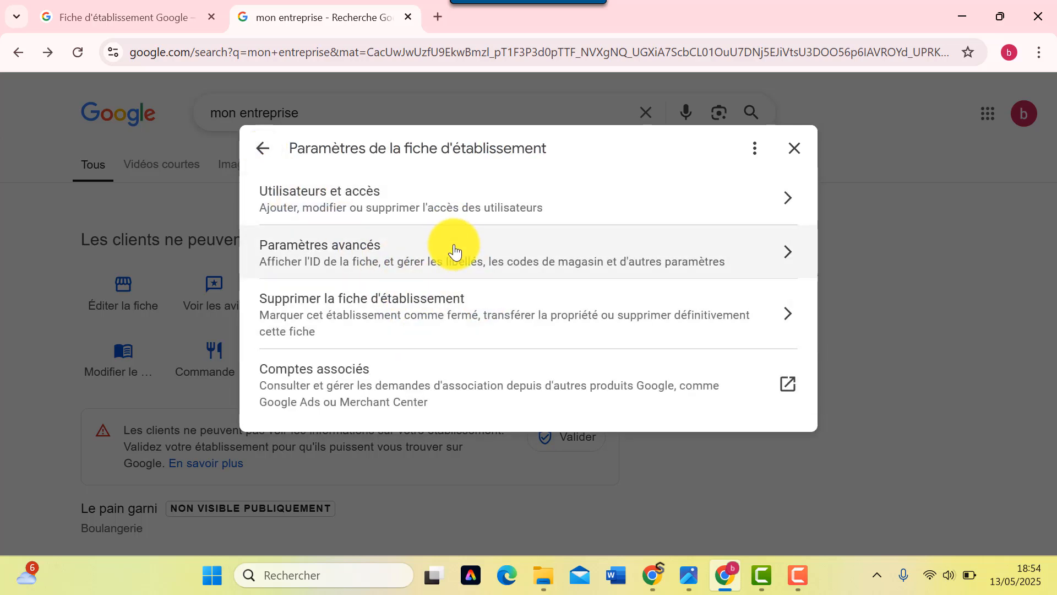
{"action": "left_click", "coordinate": [454, 252]}
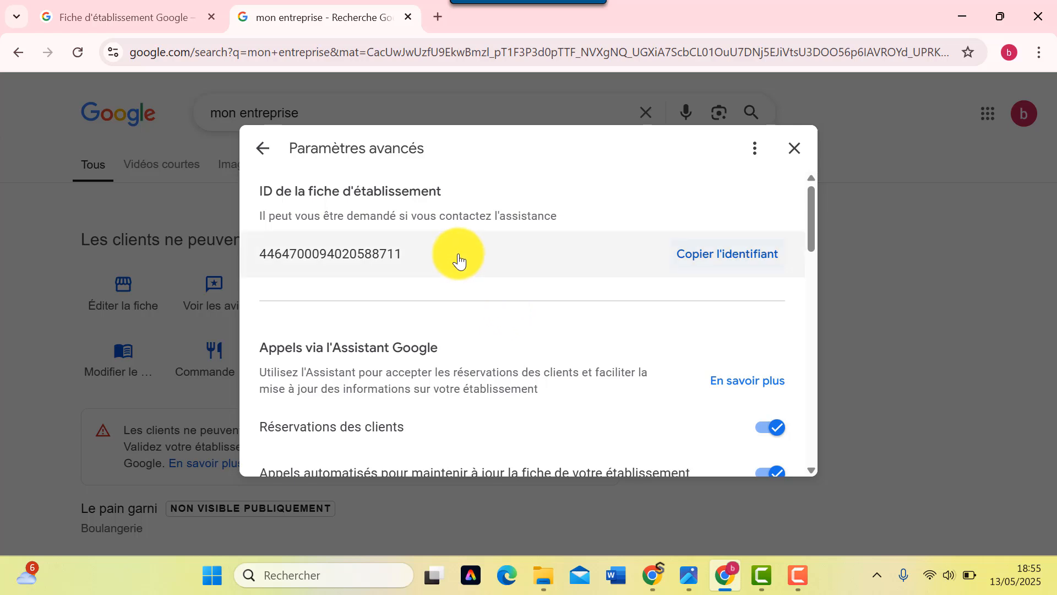
{"action": "scroll", "coordinate": [457, 287], "scroll_direction": "down", "scroll_amount": 3}
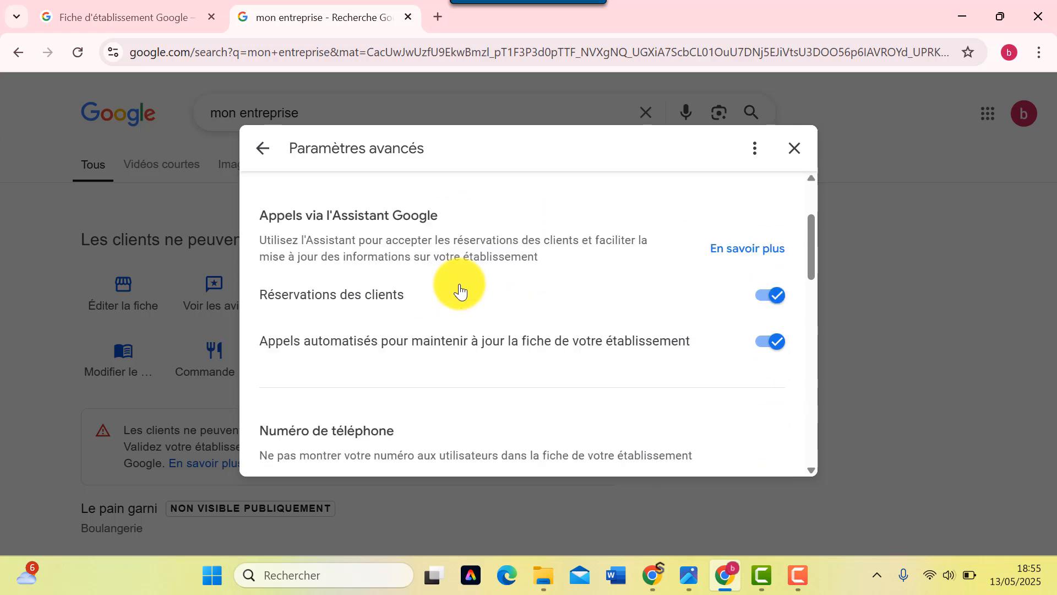
{"action": "scroll", "coordinate": [458, 289], "scroll_direction": "down", "scroll_amount": 2}
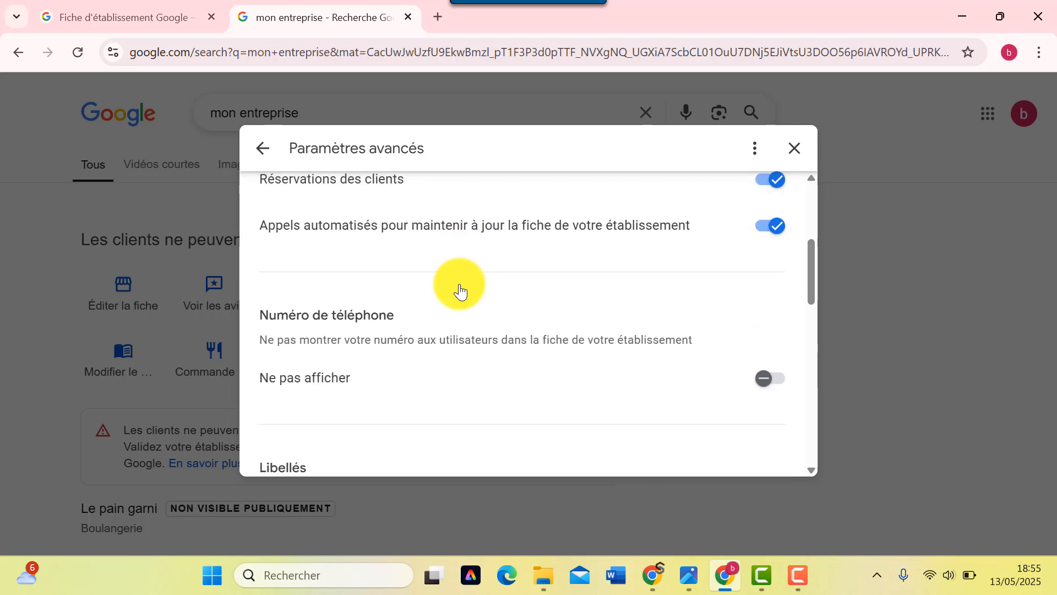
{"action": "scroll", "coordinate": [495, 349], "scroll_direction": "up", "scroll_amount": 3}
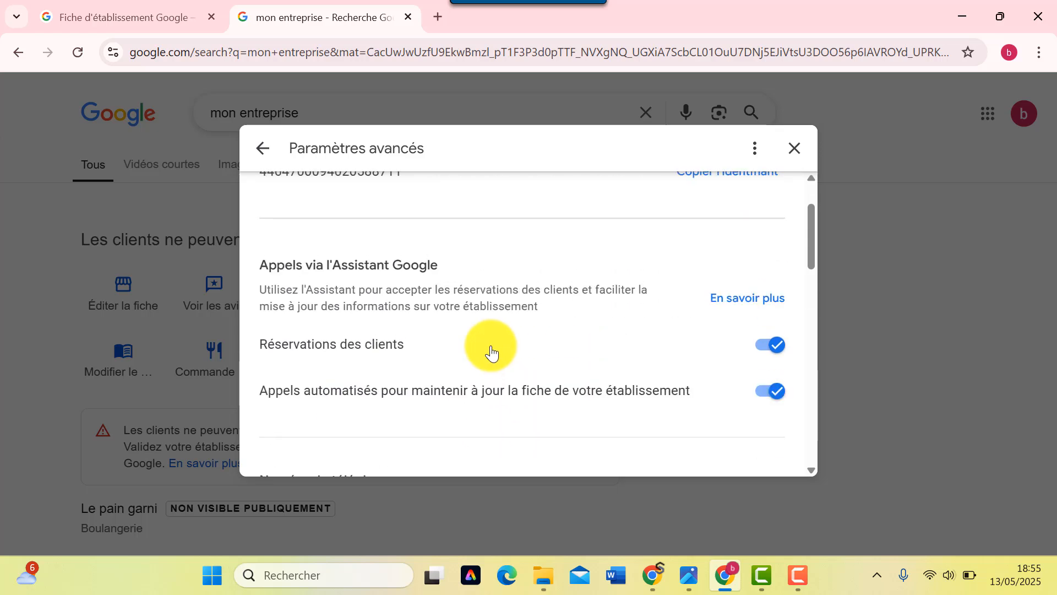
{"action": "scroll", "coordinate": [352, 243], "scroll_direction": "up", "scroll_amount": 2}
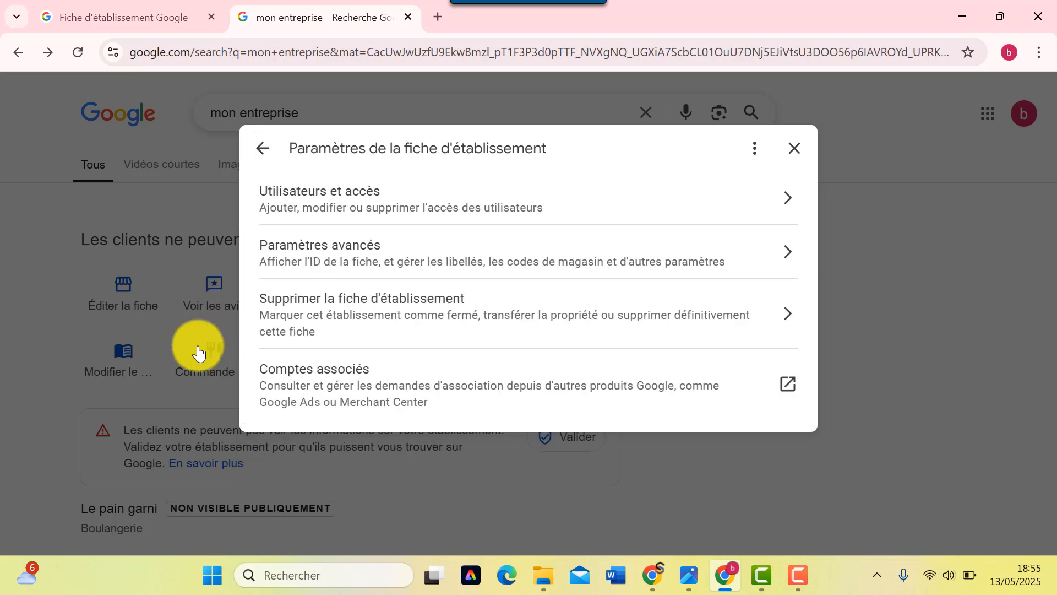
- Check Supprimer la fiche and the empty Comptes associés, then close the settings dialog
{"action": "left_click", "coordinate": [349, 324]}
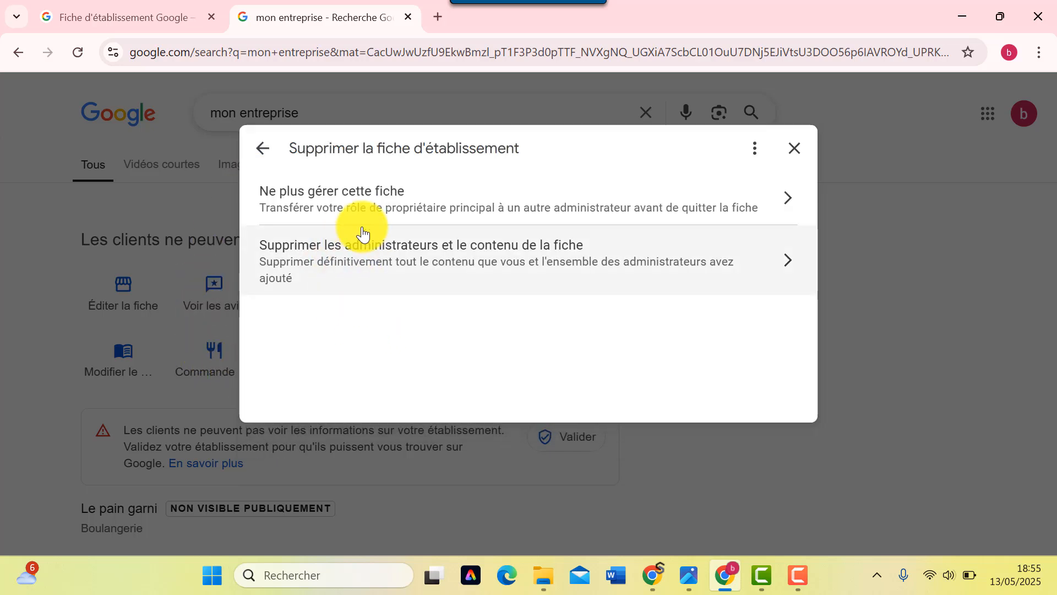
{"action": "left_click", "coordinate": [260, 158]}
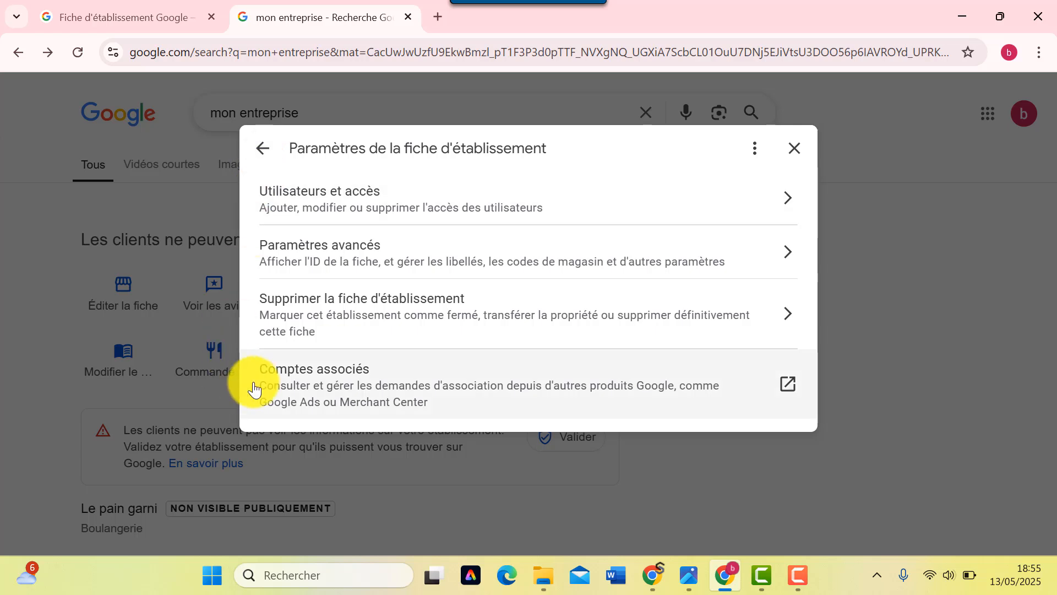
{"action": "left_click", "coordinate": [306, 394]}
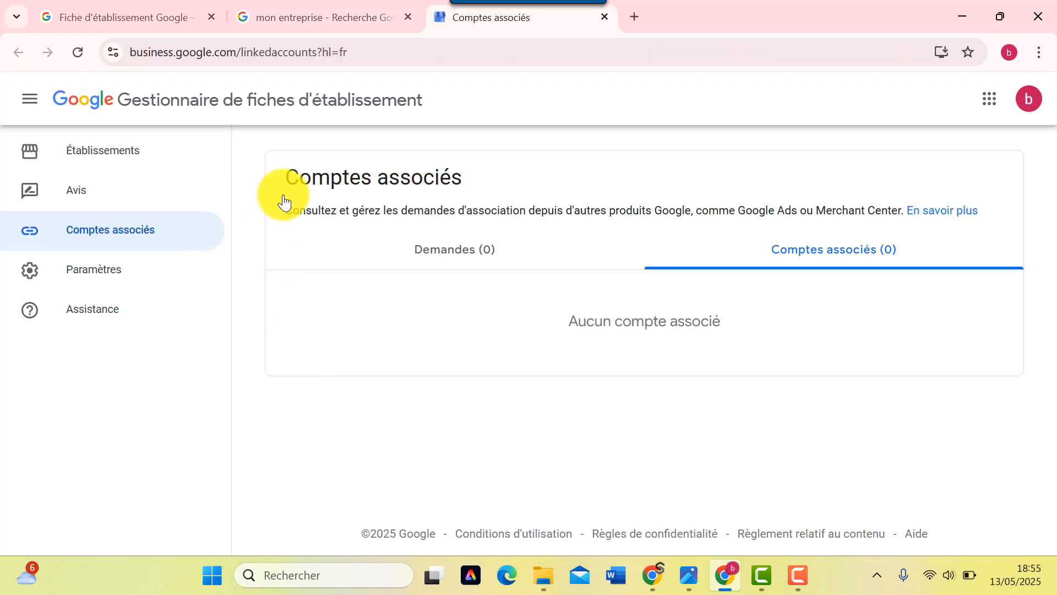
{"action": "left_click", "coordinate": [604, 17]}
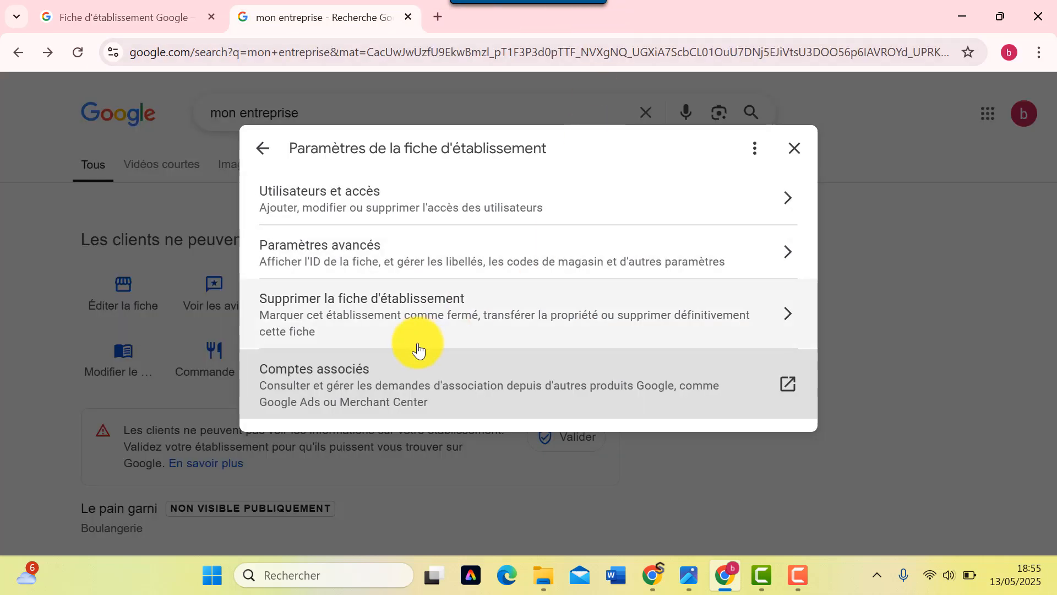
{"action": "left_click", "coordinate": [794, 147]}
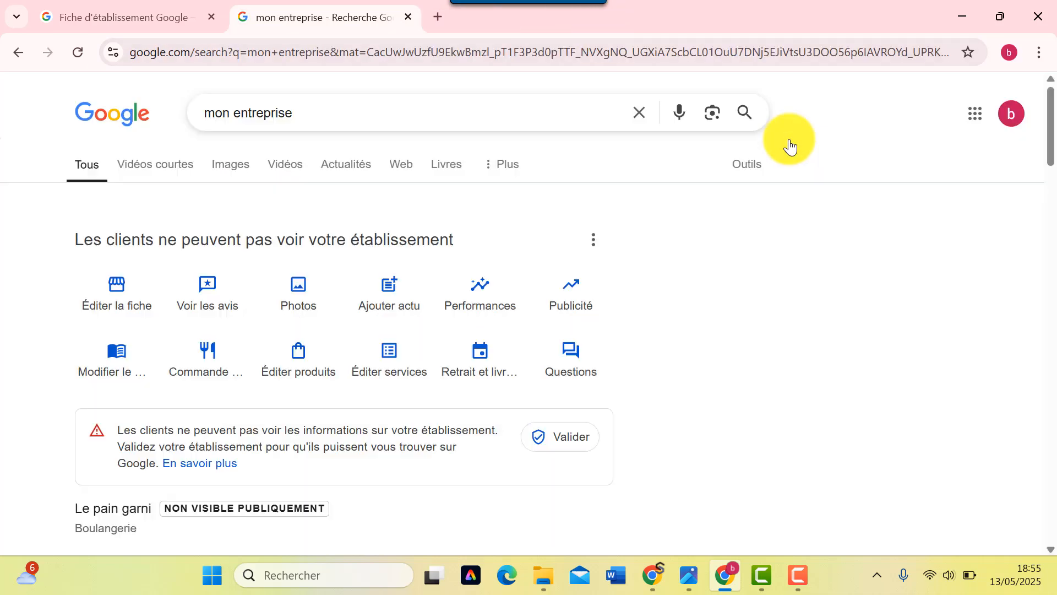
- Open the business information editor and scroll to the empty Date de création row
{"action": "left_click", "coordinate": [125, 303]}
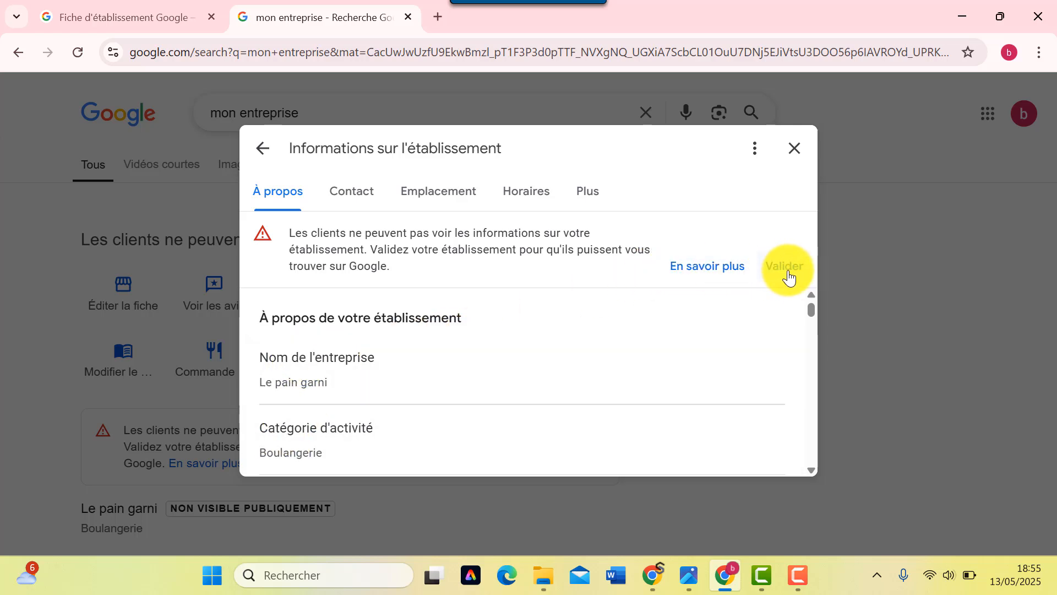
{"action": "scroll", "coordinate": [316, 325], "scroll_direction": "down", "scroll_amount": 3}
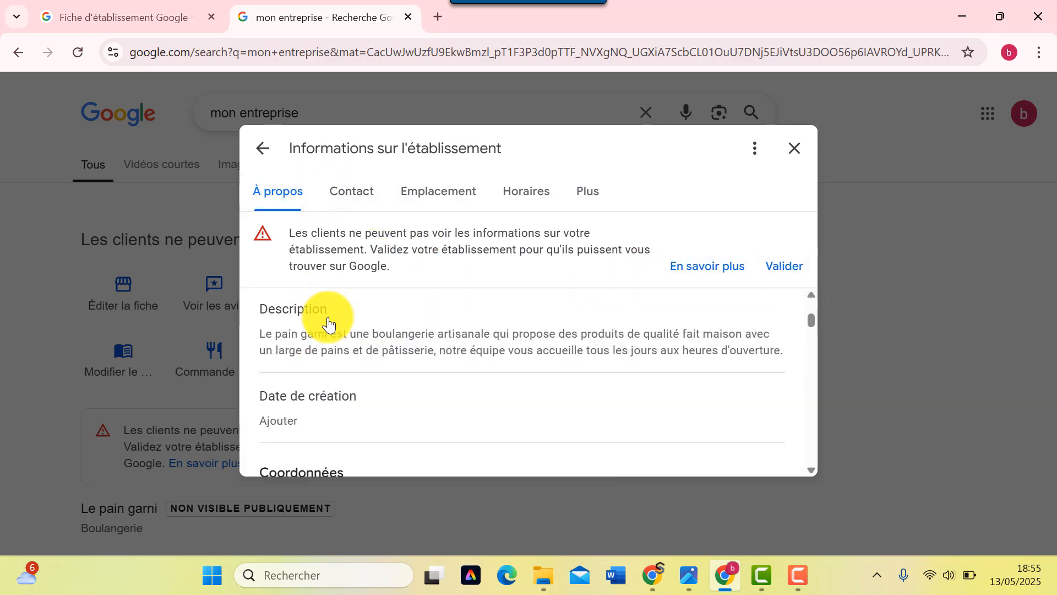
{"action": "scroll", "coordinate": [329, 324], "scroll_direction": "down", "scroll_amount": 5}
{"action": "scroll", "coordinate": [328, 324], "scroll_direction": "up", "scroll_amount": 5}
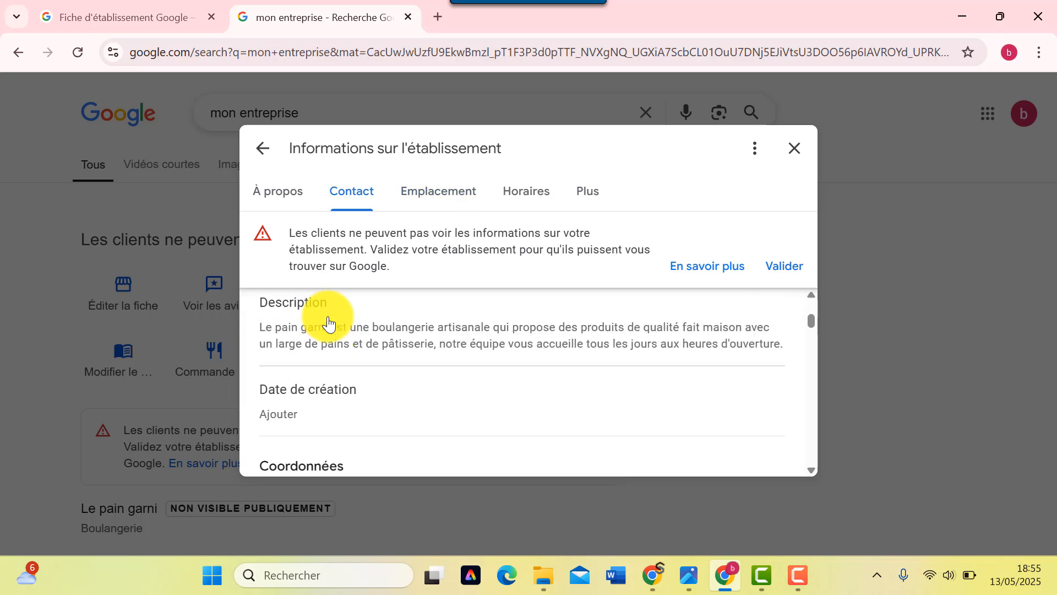
{"action": "scroll", "coordinate": [328, 324], "scroll_direction": "up", "scroll_amount": 1}
{"action": "scroll", "coordinate": [331, 319], "scroll_direction": "down", "scroll_amount": 2}
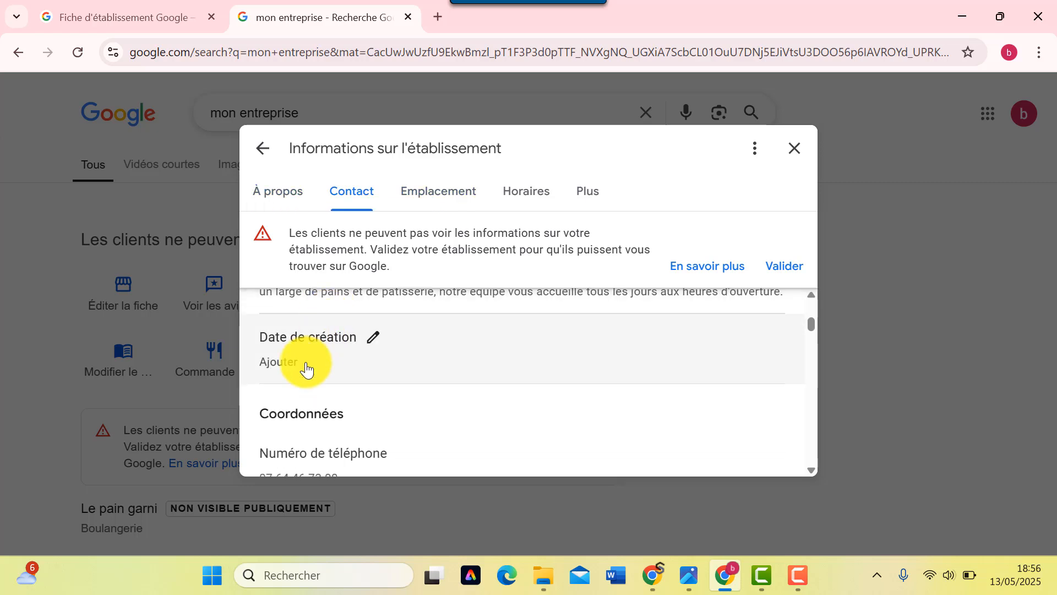
- Enter the creation date as year 2025, month mai and day 13
{"action": "left_click", "coordinate": [376, 342]}
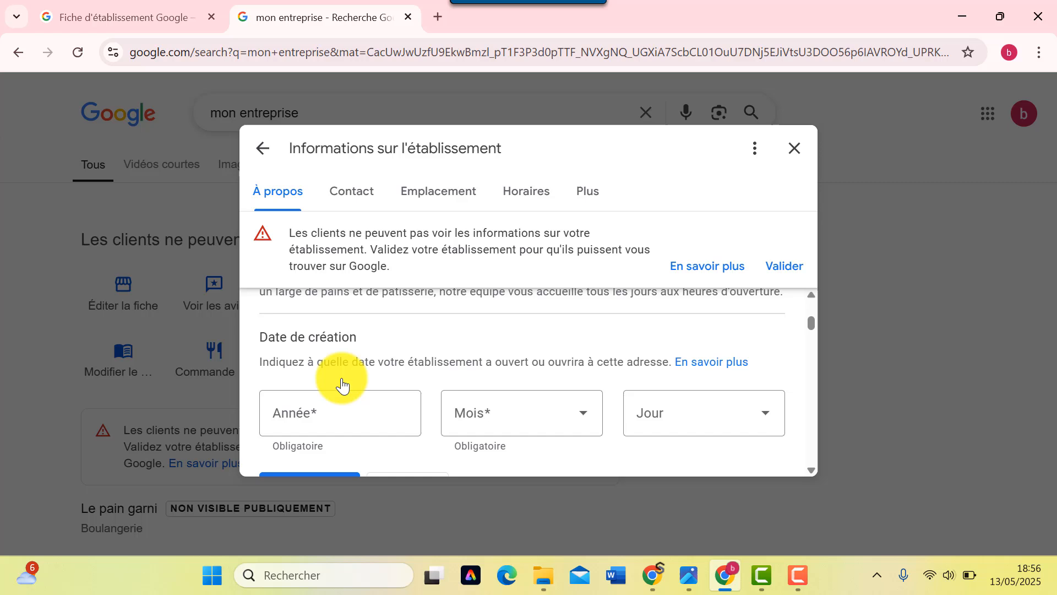
{"action": "left_click", "coordinate": [337, 416]}
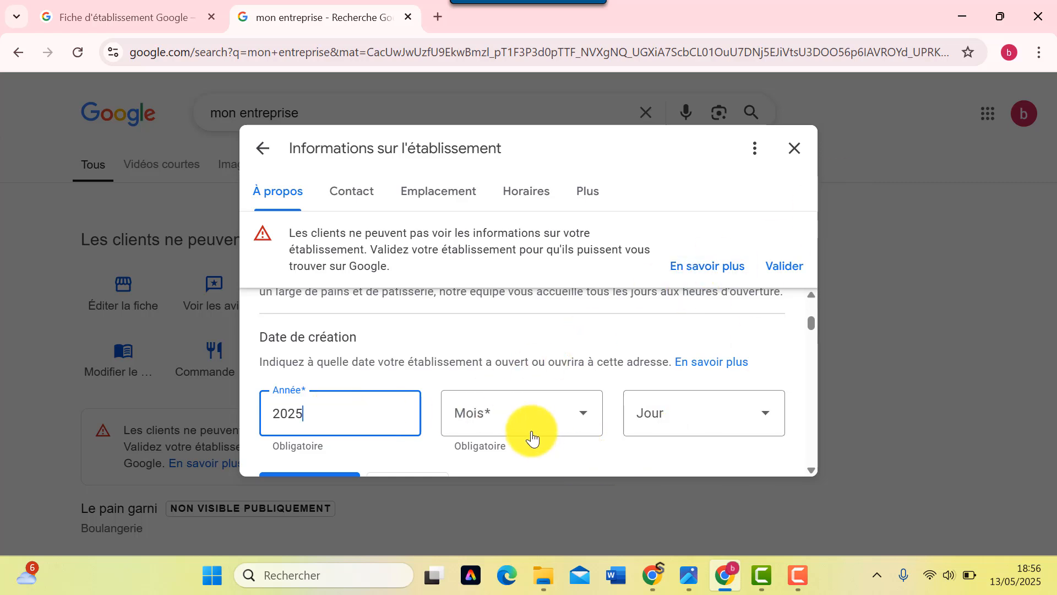
{"action": "left_click", "coordinate": [548, 414]}
{"action": "scroll", "coordinate": [534, 424], "scroll_direction": "down", "scroll_amount": 4}
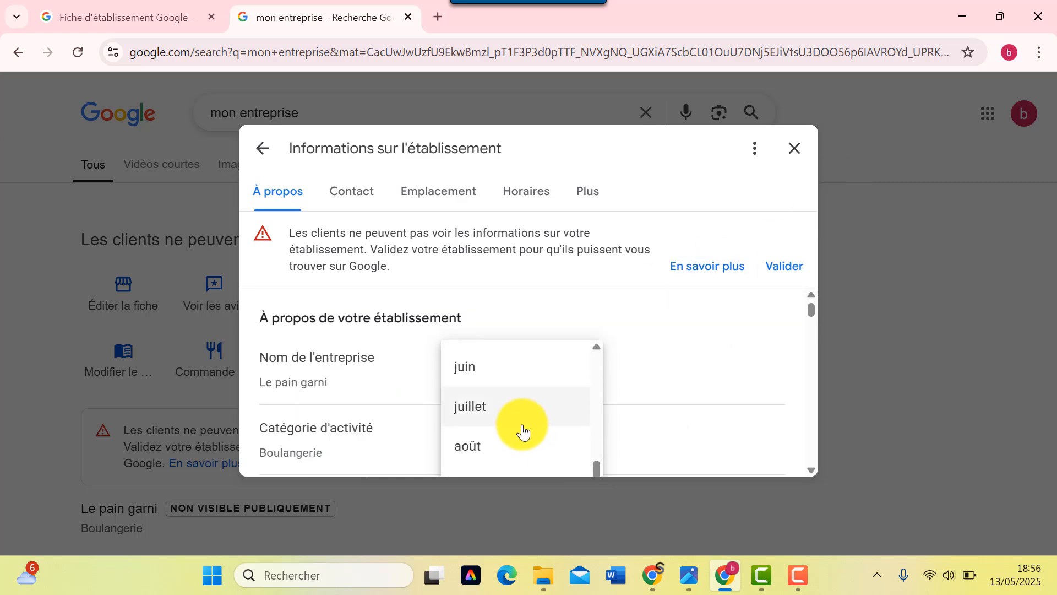
{"action": "scroll", "coordinate": [504, 427], "scroll_direction": "up", "scroll_amount": 4}
{"action": "scroll", "coordinate": [503, 427], "scroll_direction": "down", "scroll_amount": 2}
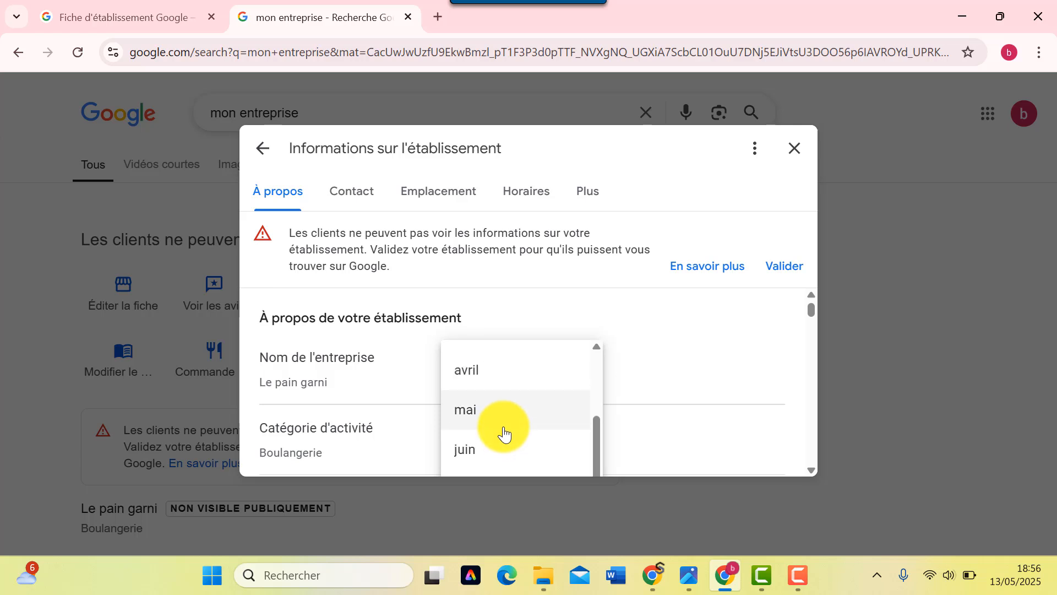
{"action": "left_click", "coordinate": [502, 425]}
{"action": "left_click", "coordinate": [671, 402]}
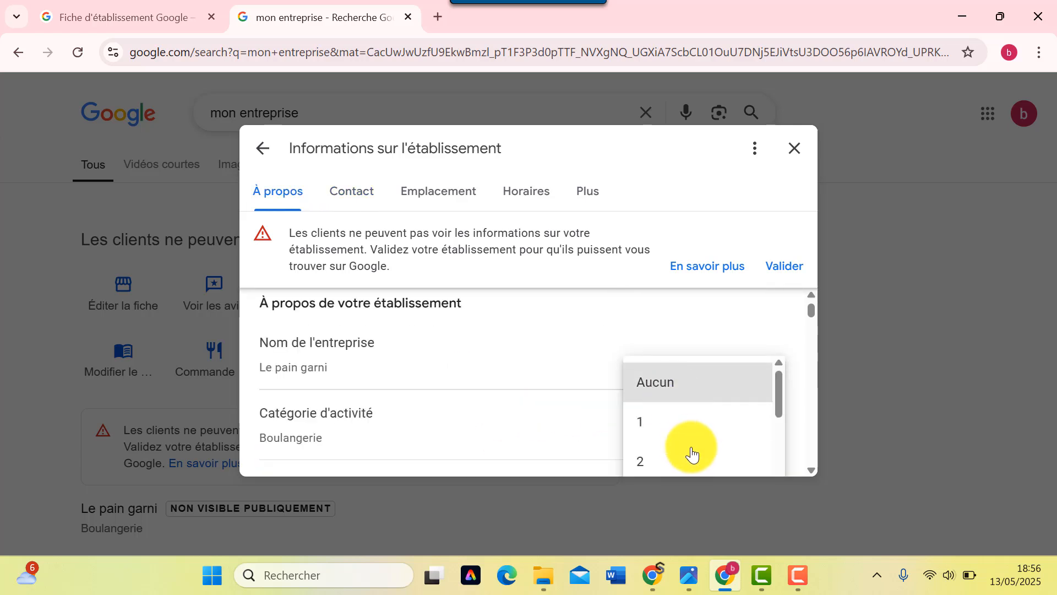
{"action": "scroll", "coordinate": [691, 451], "scroll_direction": "down", "scroll_amount": 3}
{"action": "scroll", "coordinate": [697, 452], "scroll_direction": "down", "scroll_amount": 2}
{"action": "scroll", "coordinate": [697, 451], "scroll_direction": "up", "scroll_amount": 2}
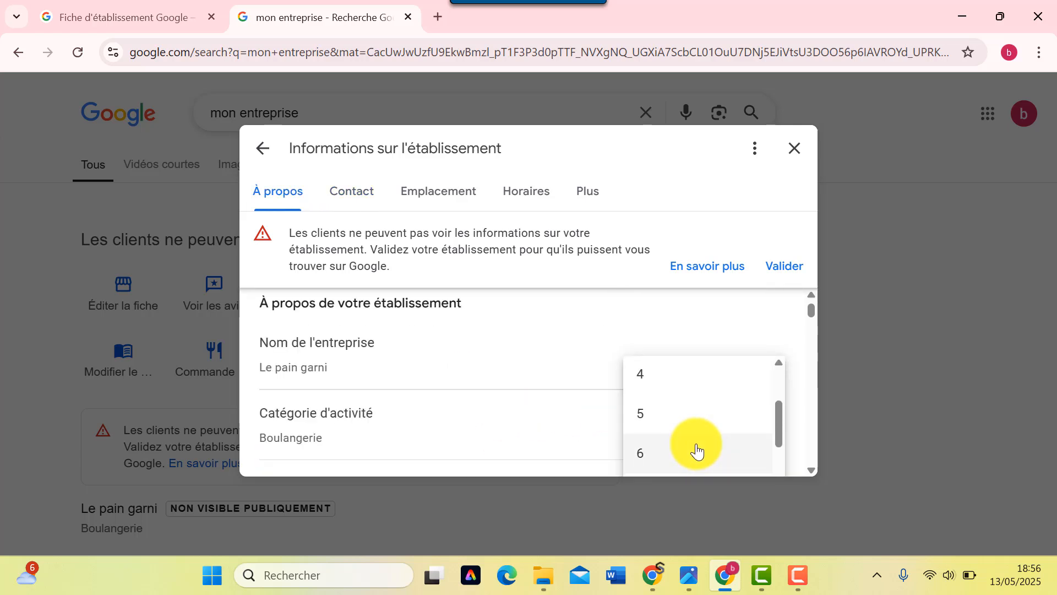
{"action": "scroll", "coordinate": [697, 451], "scroll_direction": "down", "scroll_amount": 4}
{"action": "scroll", "coordinate": [697, 452], "scroll_direction": "down", "scroll_amount": 4}
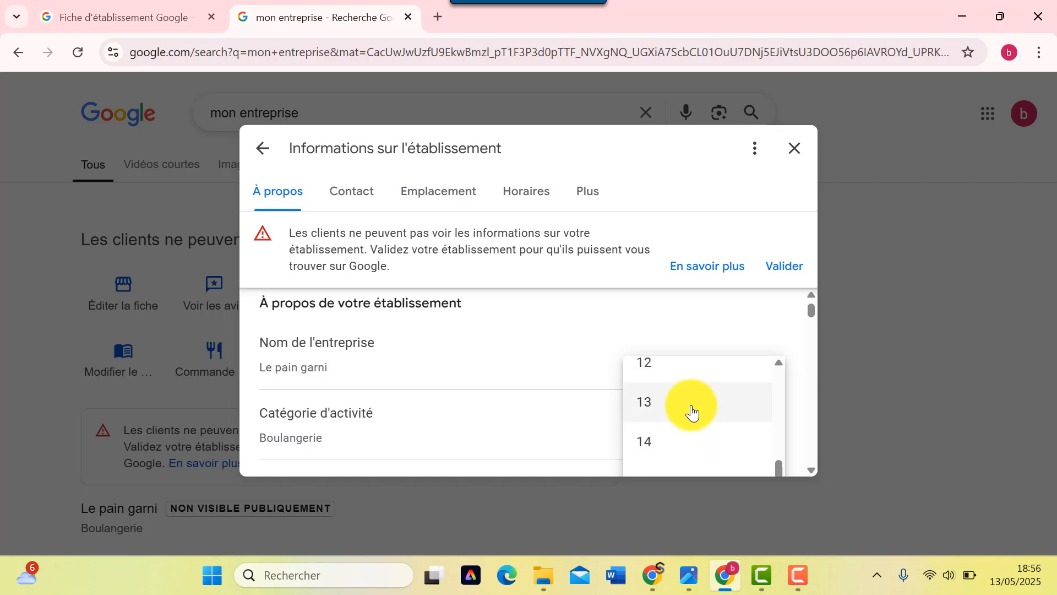
{"action": "left_click", "coordinate": [688, 412]}
{"action": "scroll", "coordinate": [586, 418], "scroll_direction": "down", "scroll_amount": 2}
{"action": "scroll", "coordinate": [585, 417], "scroll_direction": "up", "scroll_amount": 4}
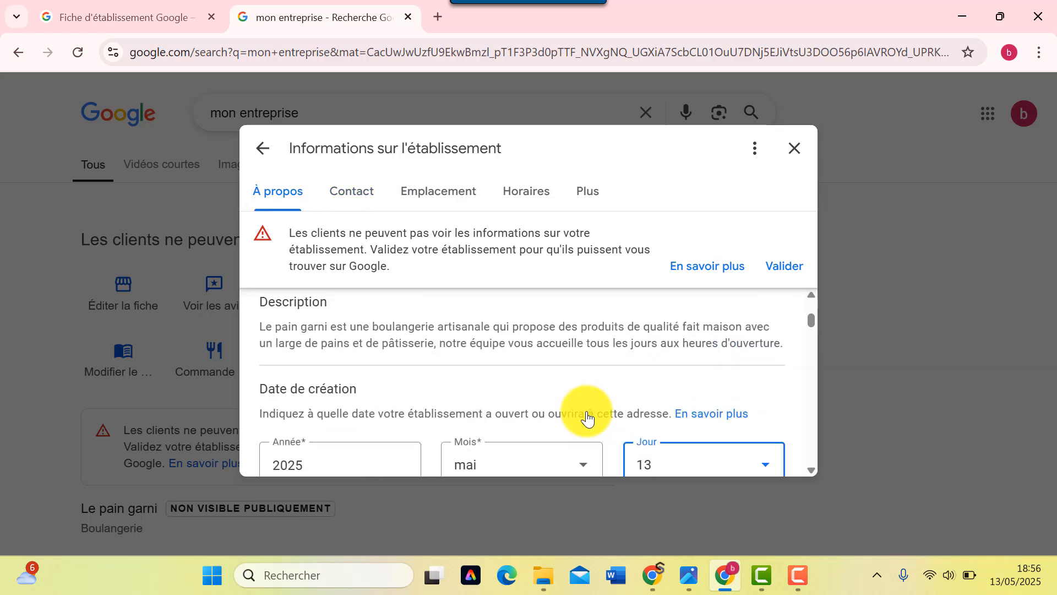
- Scroll through Contact, Emplacement and Horaires down to the Ajouter d'autres horaires options
{"action": "scroll", "coordinate": [586, 417], "scroll_direction": "down", "scroll_amount": 6}
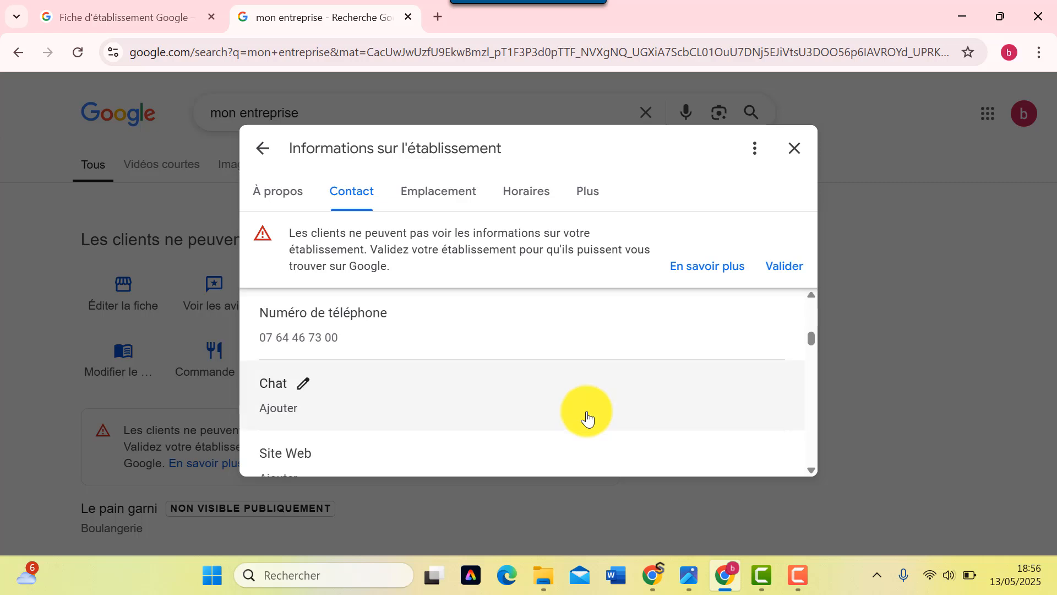
{"action": "scroll", "coordinate": [326, 429], "scroll_direction": "down", "scroll_amount": 3}
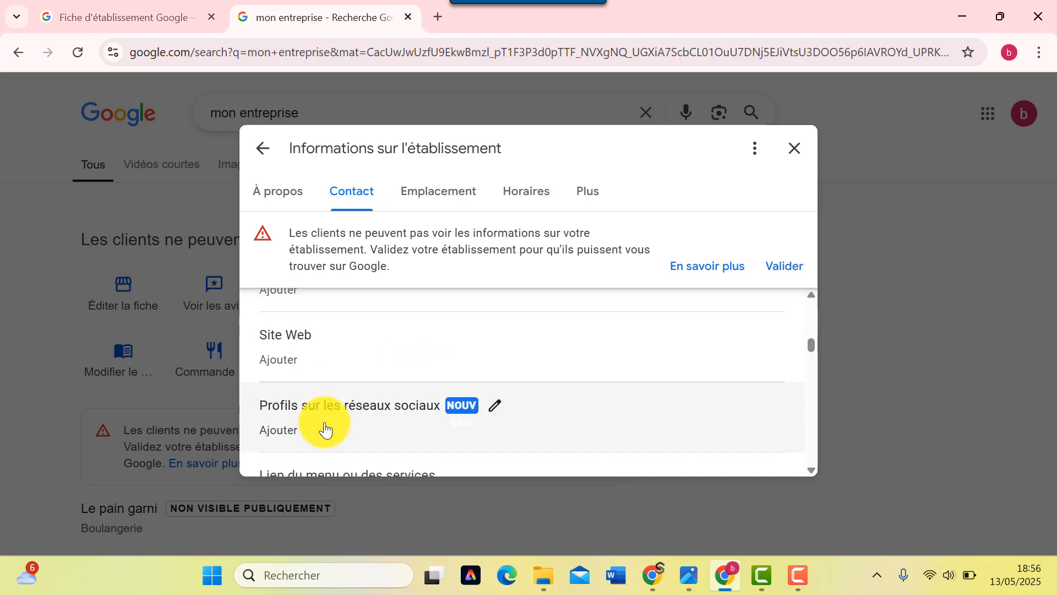
{"action": "scroll", "coordinate": [326, 428], "scroll_direction": "up", "scroll_amount": 2}
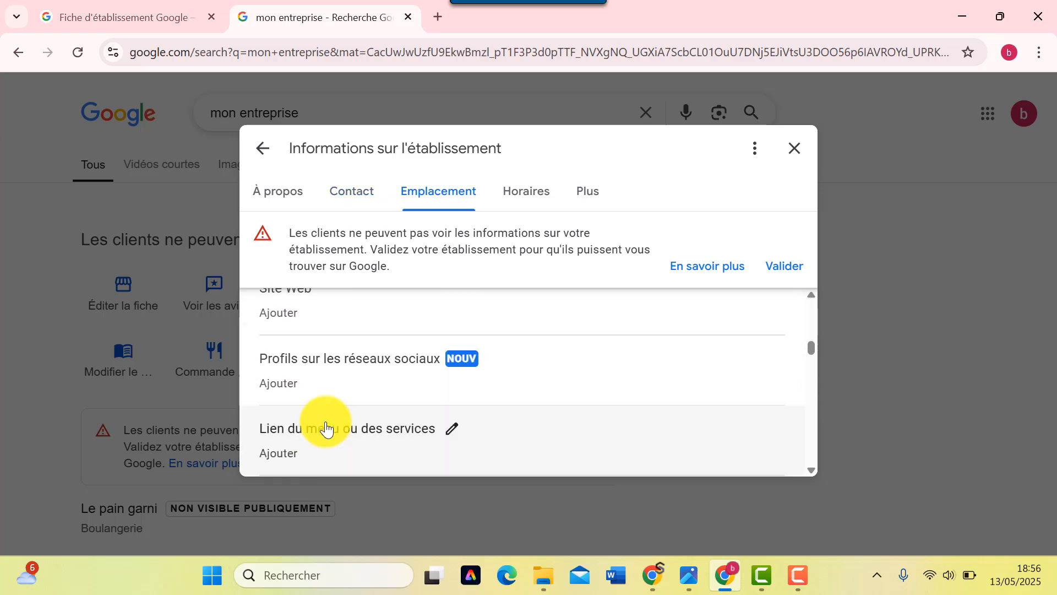
{"action": "scroll", "coordinate": [327, 429], "scroll_direction": "down", "scroll_amount": 2}
{"action": "scroll", "coordinate": [325, 426], "scroll_direction": "down", "scroll_amount": 2}
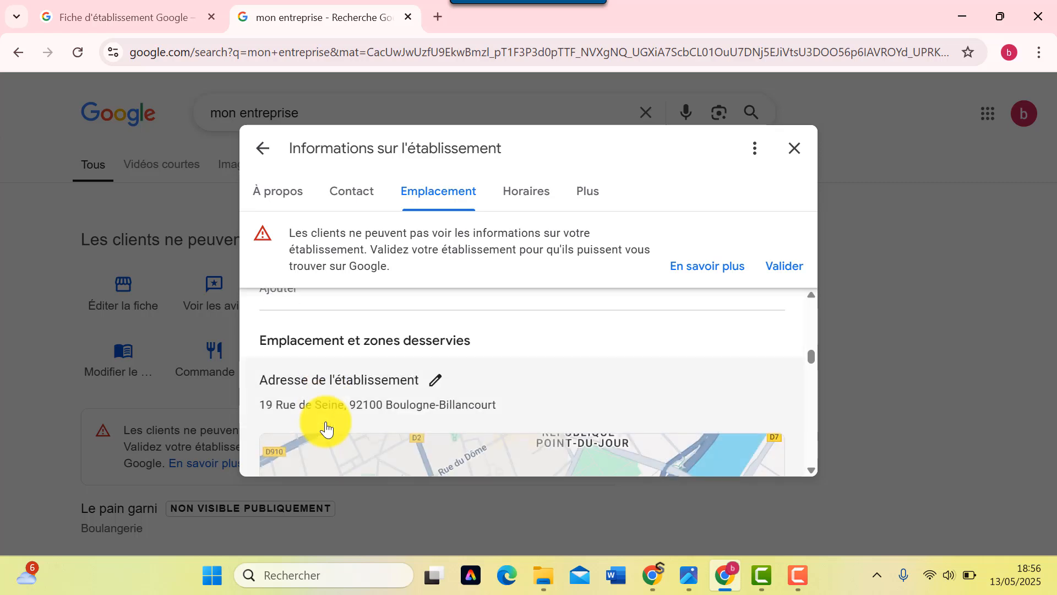
{"action": "scroll", "coordinate": [377, 374], "scroll_direction": "down", "scroll_amount": 4}
{"action": "scroll", "coordinate": [387, 410], "scroll_direction": "down", "scroll_amount": 8}
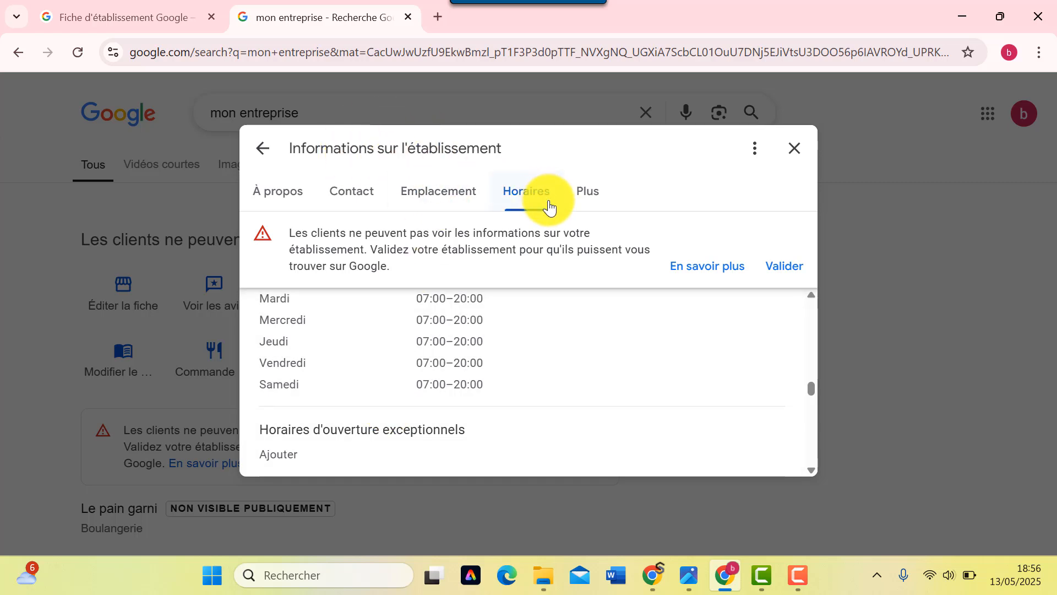
{"action": "scroll", "coordinate": [424, 385], "scroll_direction": "down", "scroll_amount": 2}
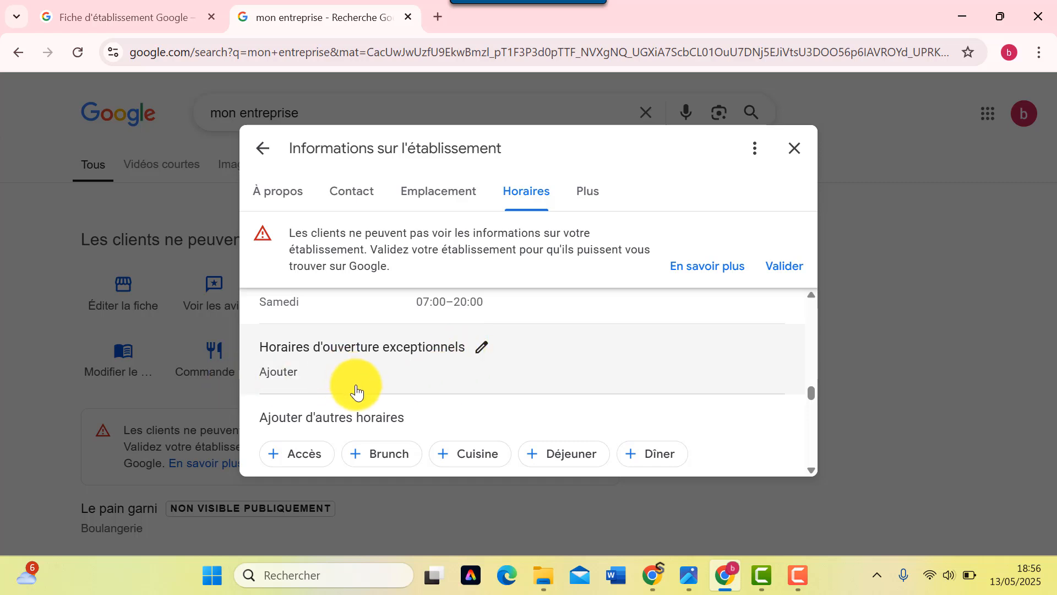
- Try adding Accès, Brunch and another hours type, keeping the unsaved edits at each warning
{"action": "scroll", "coordinate": [356, 389], "scroll_direction": "down", "scroll_amount": 1}
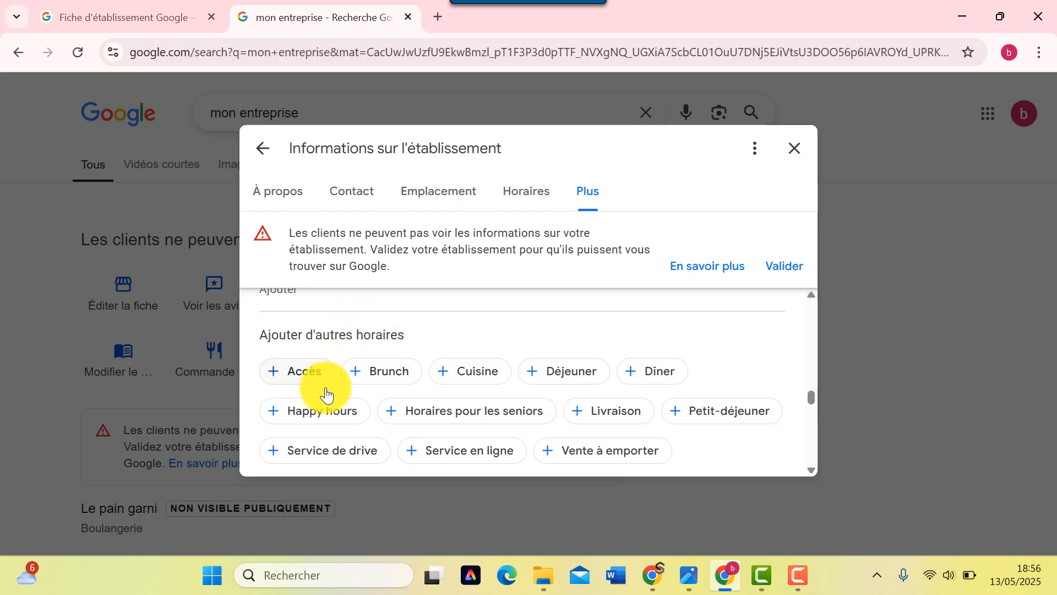
{"action": "left_click", "coordinate": [393, 377]}
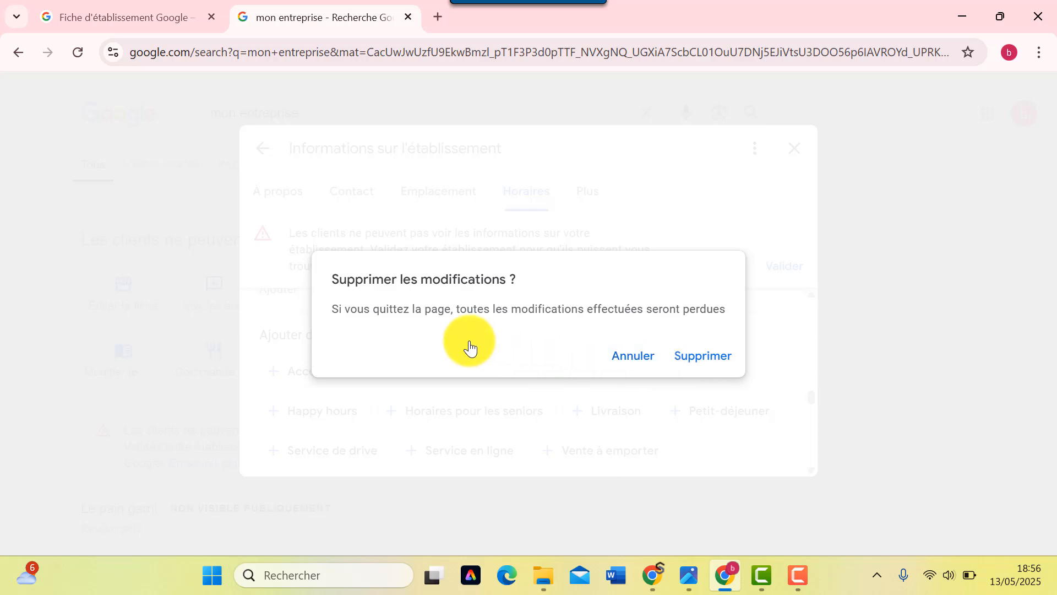
{"action": "left_click", "coordinate": [629, 357]}
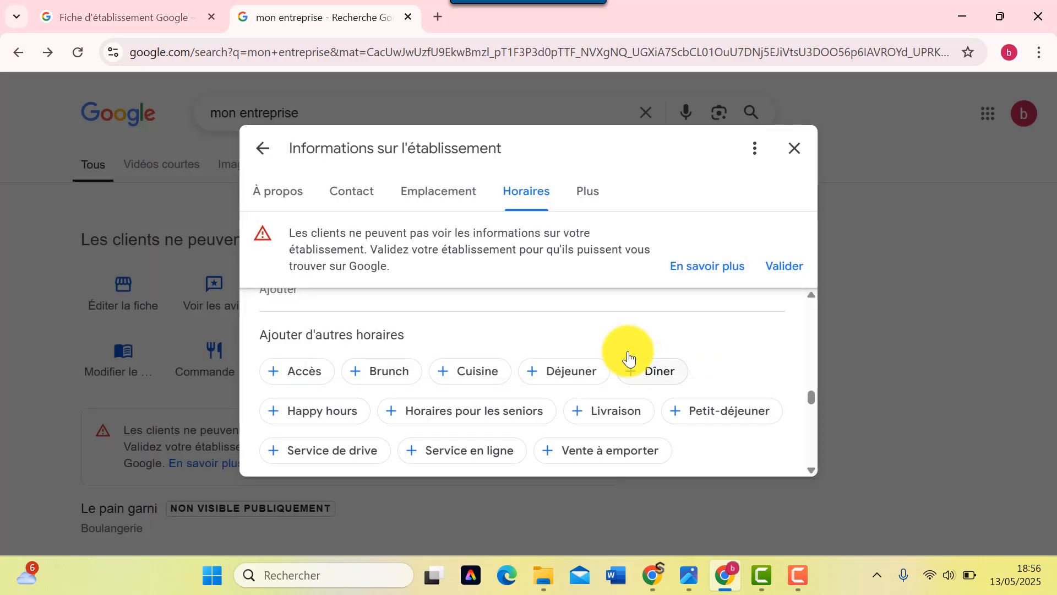
{"action": "left_click", "coordinate": [392, 380]}
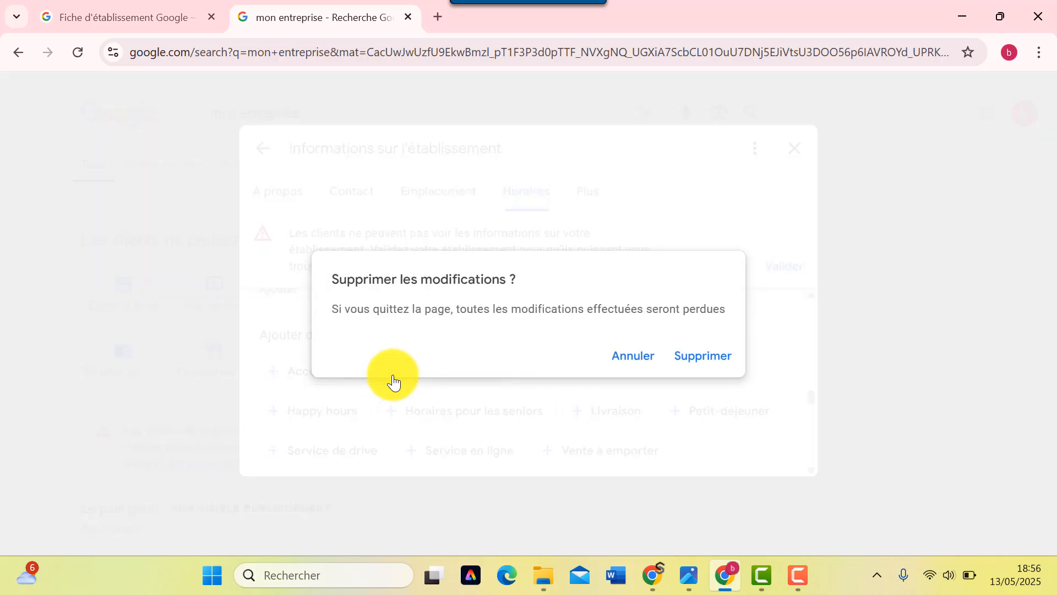
{"action": "left_click", "coordinate": [636, 365]}
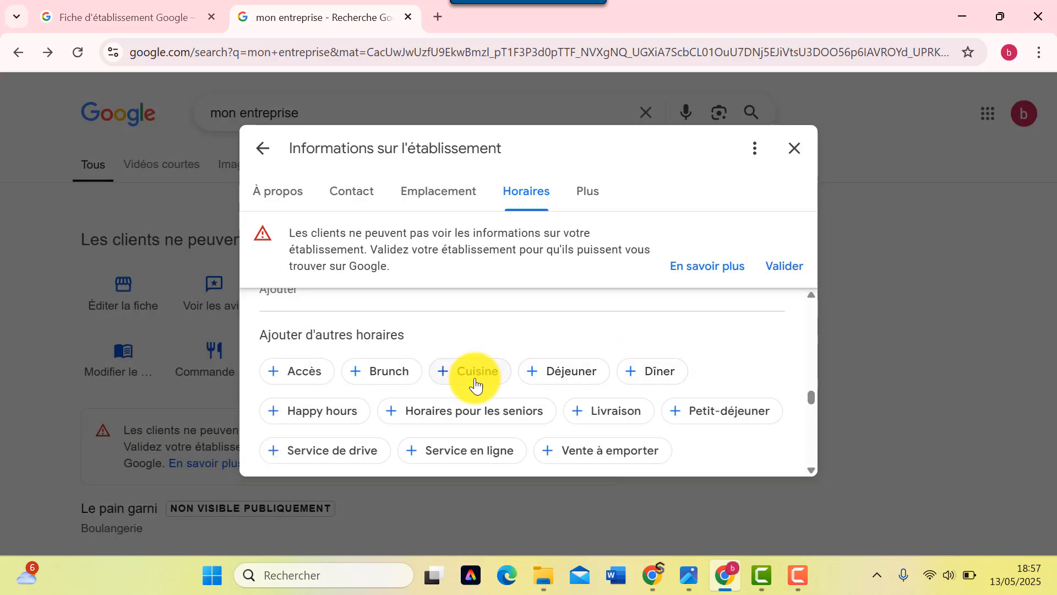
{"action": "scroll", "coordinate": [476, 380], "scroll_direction": "down", "scroll_amount": 3}
{"action": "scroll", "coordinate": [476, 380], "scroll_direction": "up", "scroll_amount": 3}
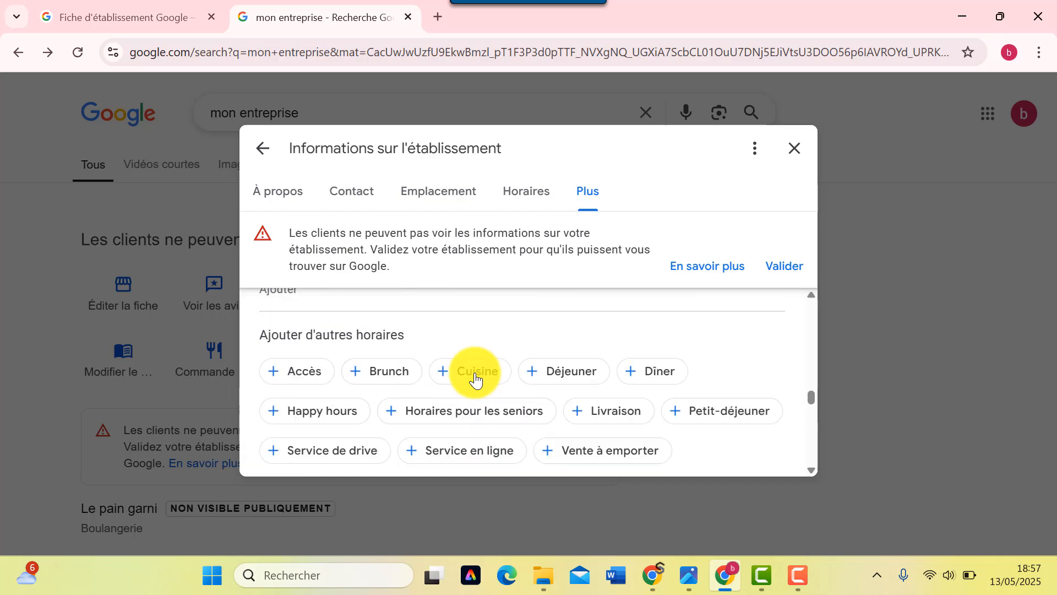
{"action": "scroll", "coordinate": [477, 380], "scroll_direction": "down", "scroll_amount": 1}
{"action": "scroll", "coordinate": [477, 380], "scroll_direction": "up", "scroll_amount": 1}
{"action": "left_click", "coordinate": [557, 377]}
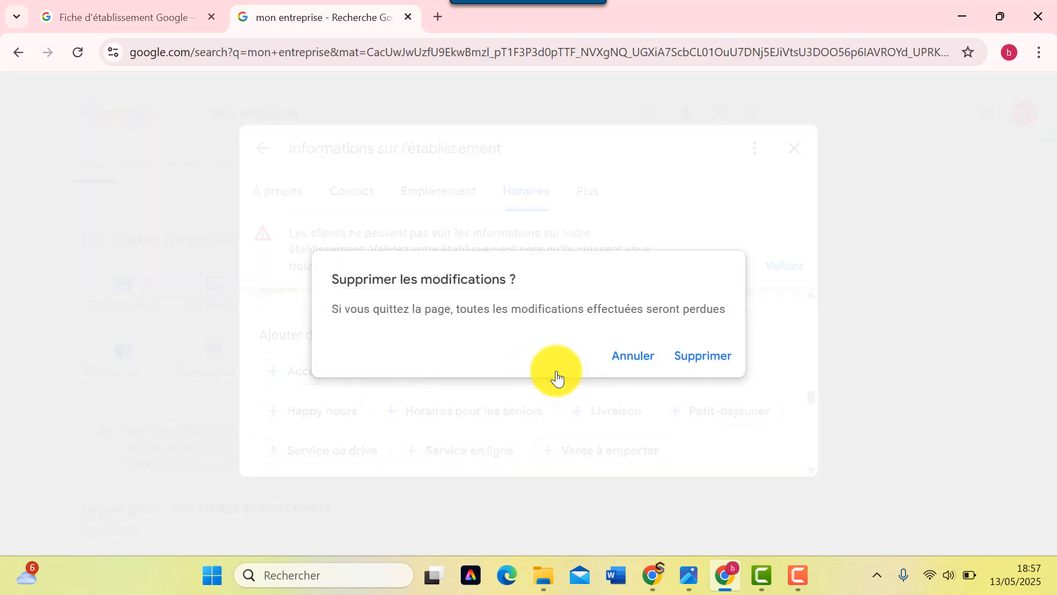
{"action": "left_click", "coordinate": [628, 359]}
- Open the Fournis par l'établissement details for editing
{"action": "scroll", "coordinate": [519, 366], "scroll_direction": "down", "scroll_amount": 5}
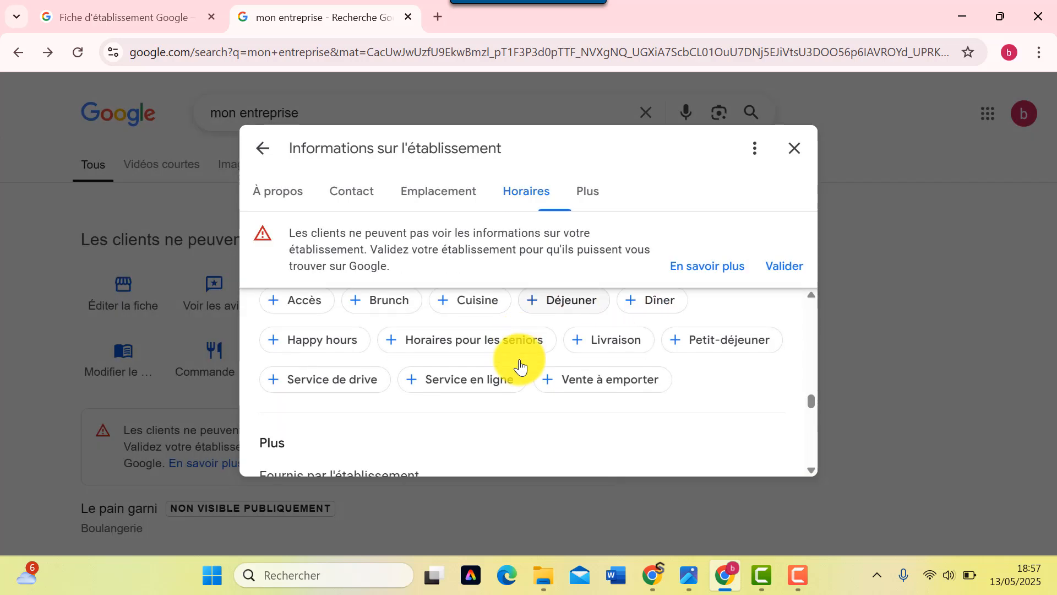
{"action": "scroll", "coordinate": [452, 376], "scroll_direction": "up", "scroll_amount": 2}
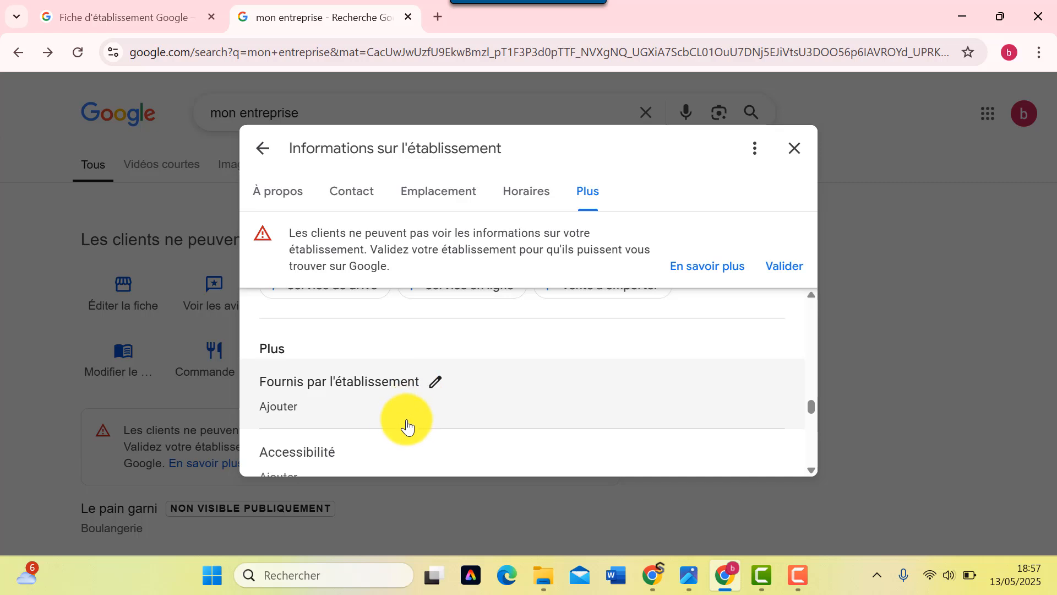
{"action": "left_click", "coordinate": [436, 384]}
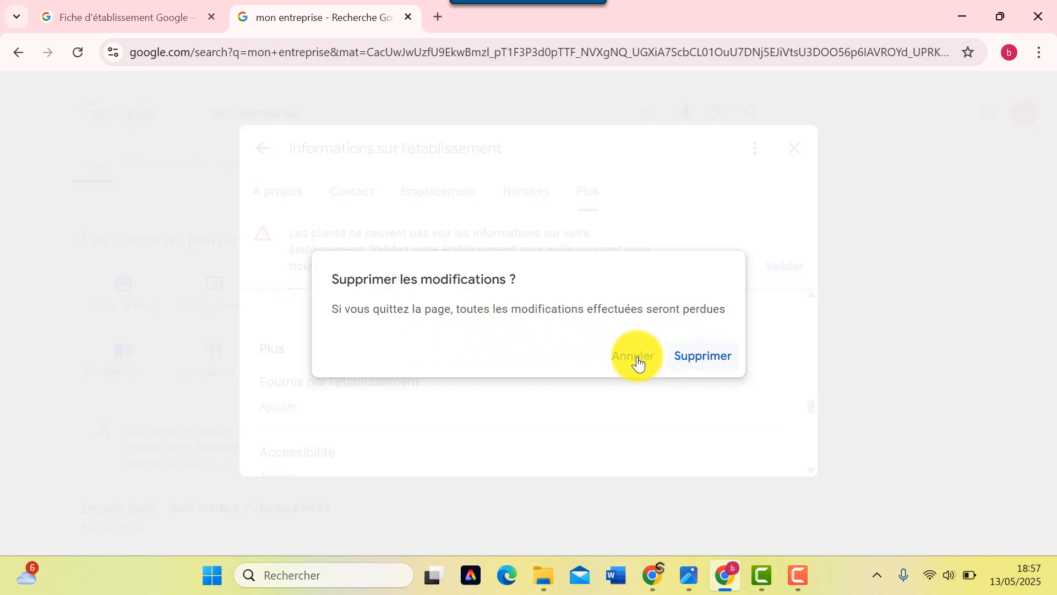
{"action": "left_click", "coordinate": [635, 359]}
{"action": "scroll", "coordinate": [562, 372], "scroll_direction": "down", "scroll_amount": 6}
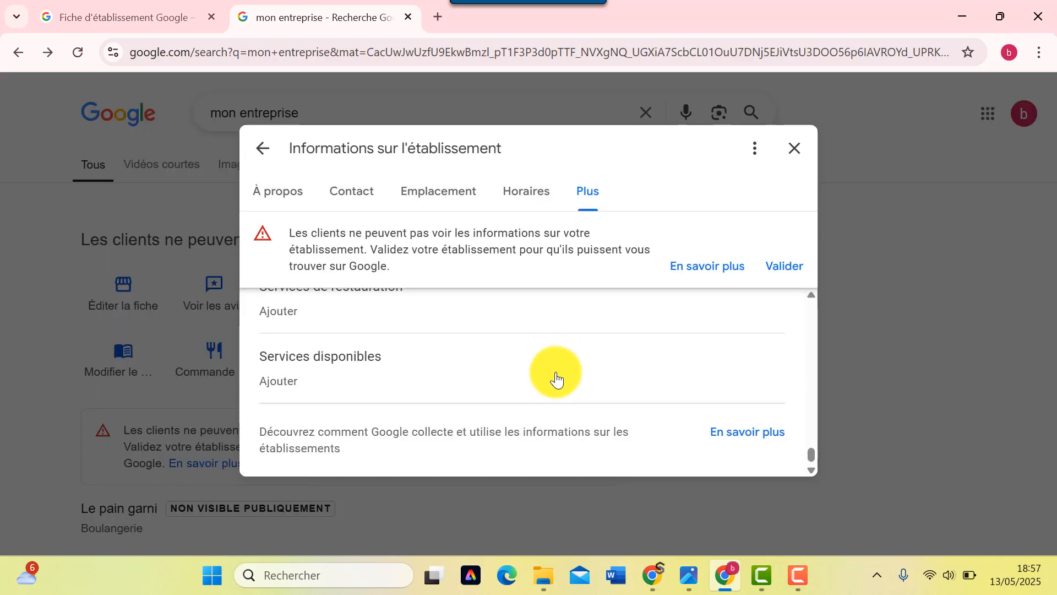
{"action": "scroll", "coordinate": [330, 410], "scroll_direction": "up", "scroll_amount": 2}
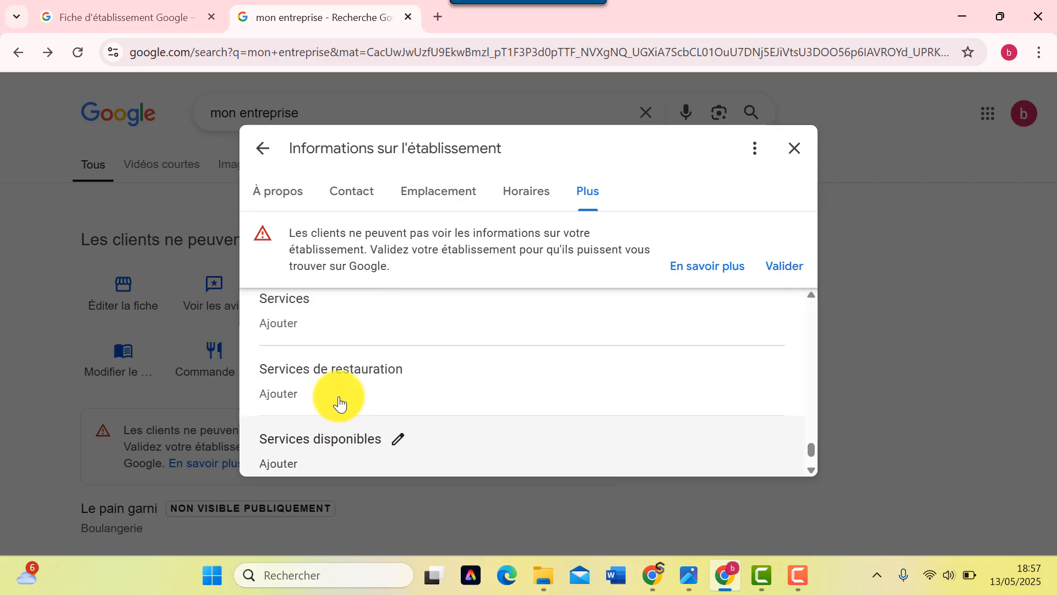
{"action": "left_click", "coordinate": [397, 436]}
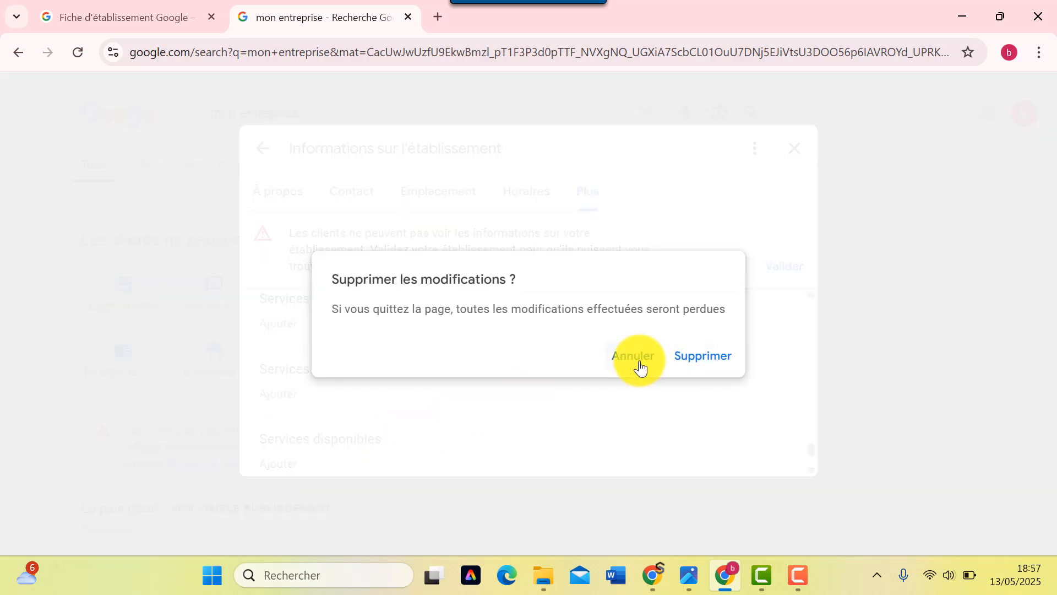
{"action": "left_click", "coordinate": [639, 367]}
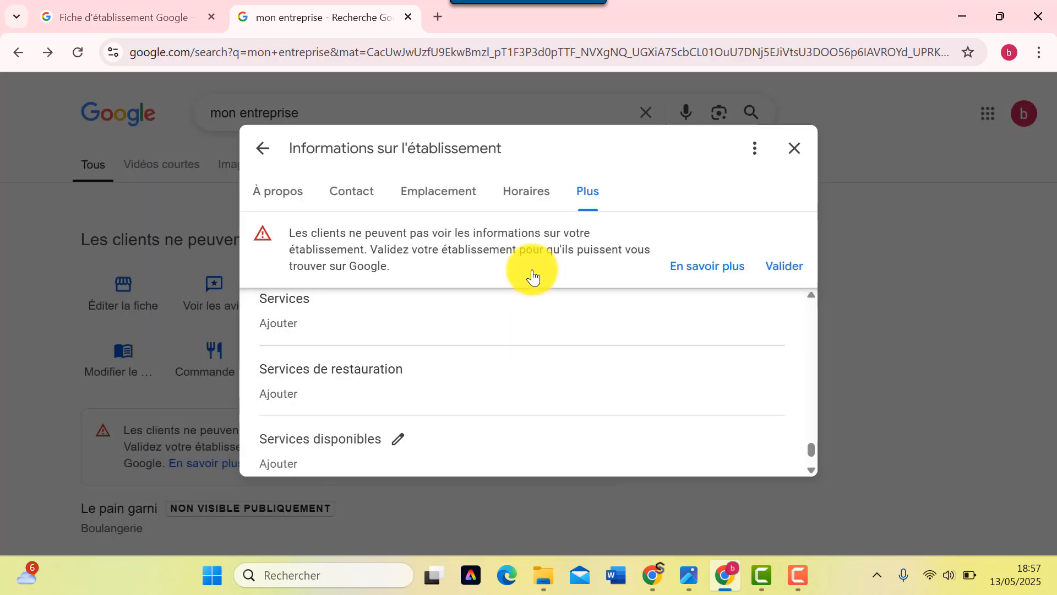
{"action": "scroll", "coordinate": [481, 304], "scroll_direction": "up", "scroll_amount": 10}
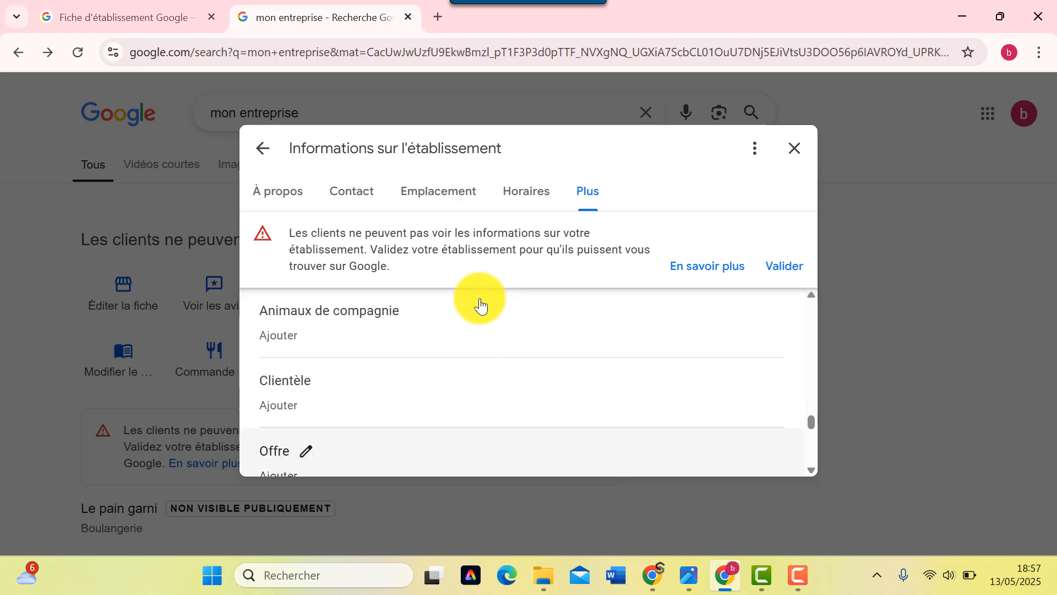
{"action": "scroll", "coordinate": [478, 341], "scroll_direction": "down", "scroll_amount": 5}
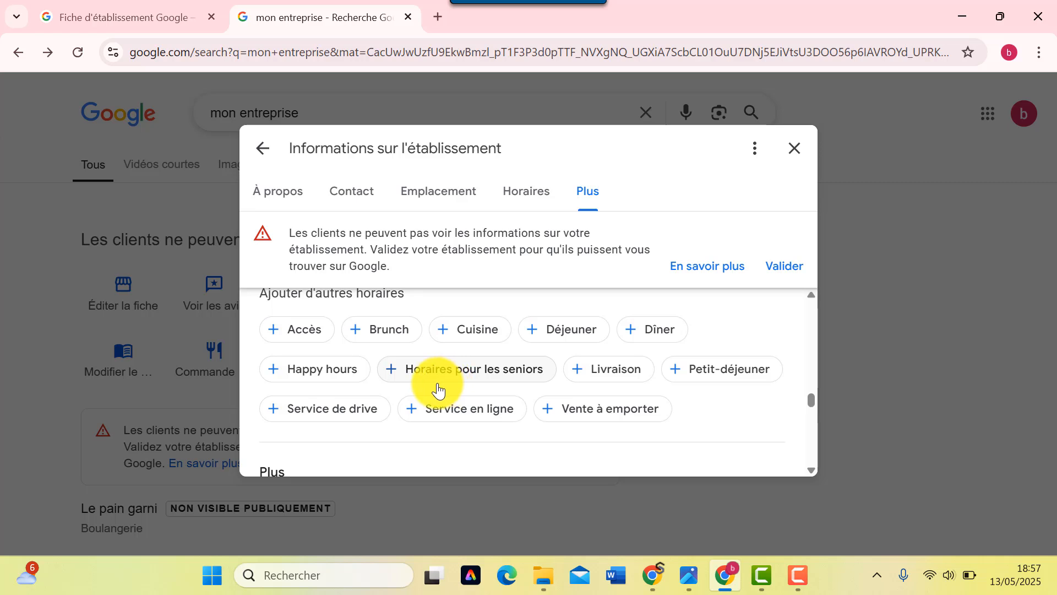
{"action": "scroll", "coordinate": [401, 361], "scroll_direction": "down", "scroll_amount": 6}
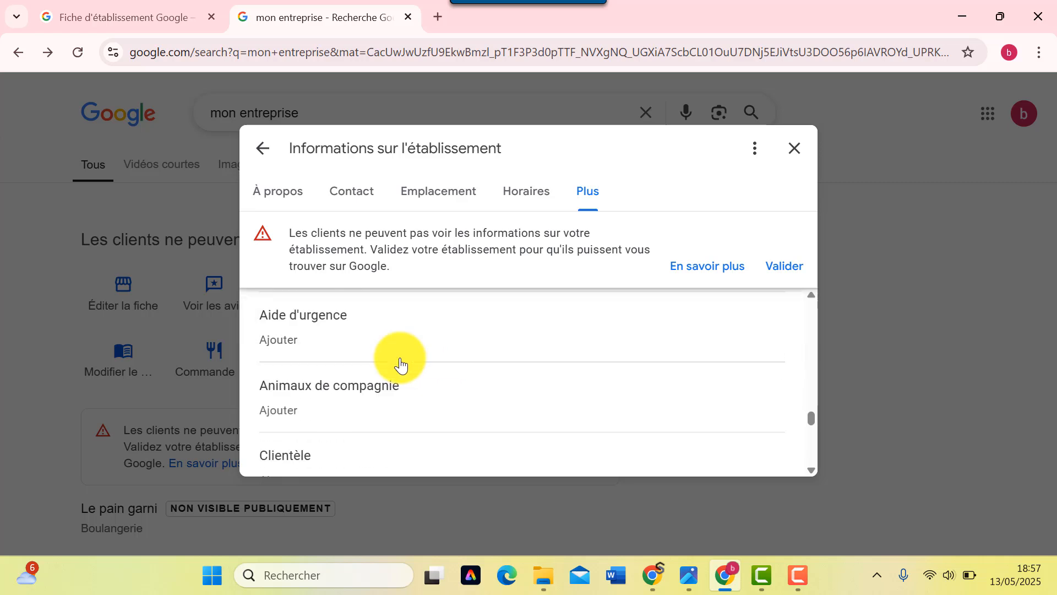
{"action": "scroll", "coordinate": [400, 363], "scroll_direction": "down", "scroll_amount": 4}
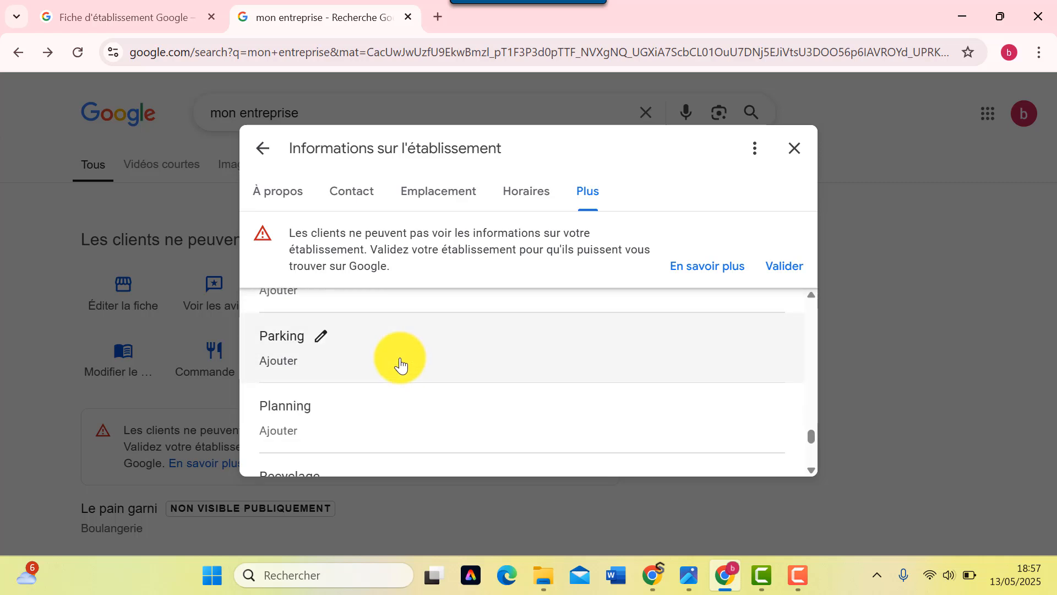
{"action": "scroll", "coordinate": [400, 363], "scroll_direction": "up", "scroll_amount": 1}
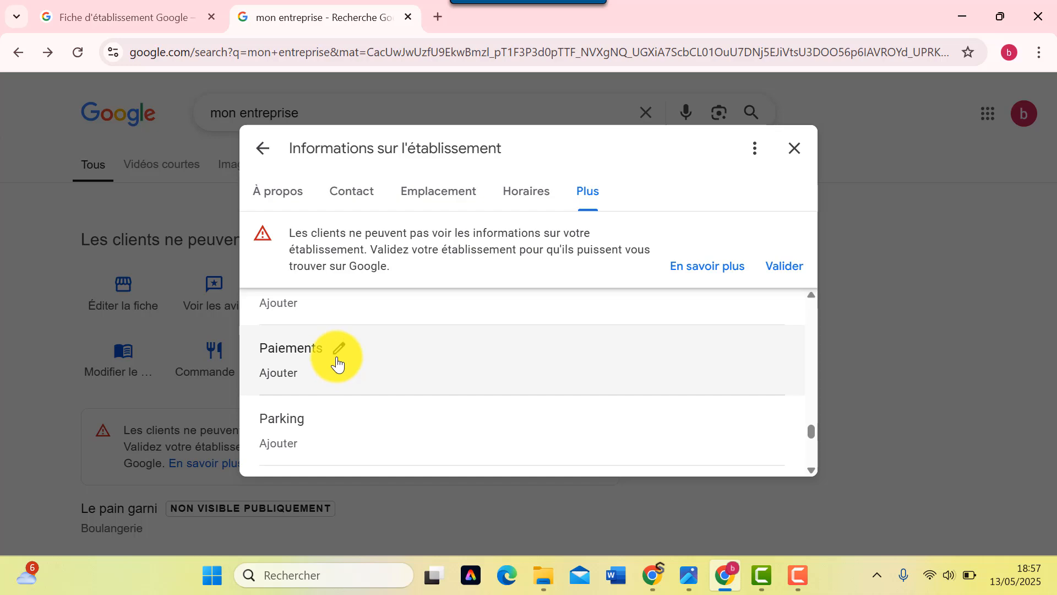
{"action": "left_click", "coordinate": [338, 364]}
{"action": "left_click", "coordinate": [630, 358]}
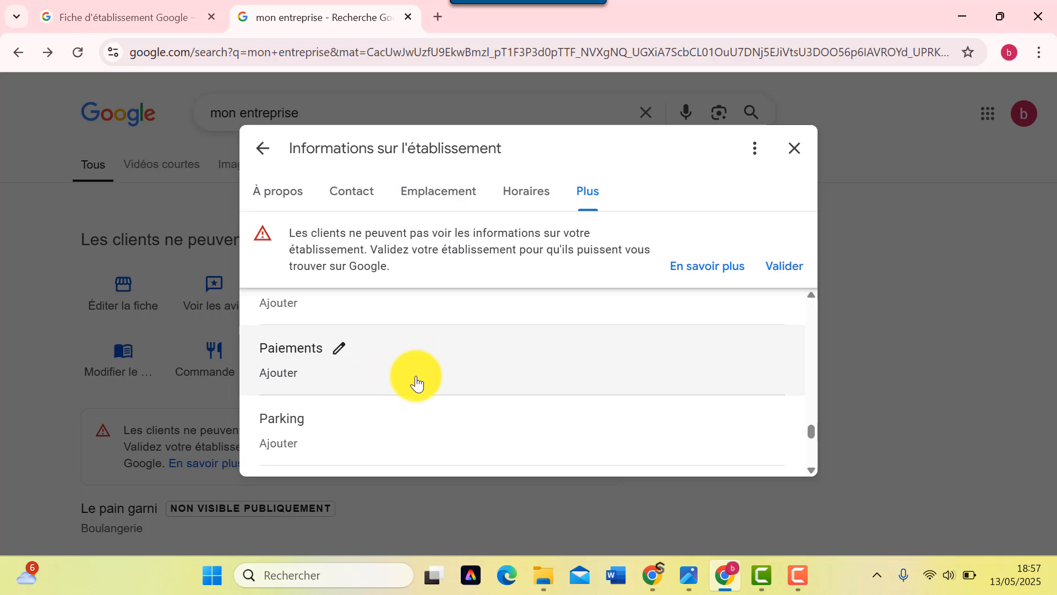
{"action": "scroll", "coordinate": [385, 391], "scroll_direction": "down", "scroll_amount": 1}
{"action": "scroll", "coordinate": [296, 376], "scroll_direction": "down", "scroll_amount": 1}
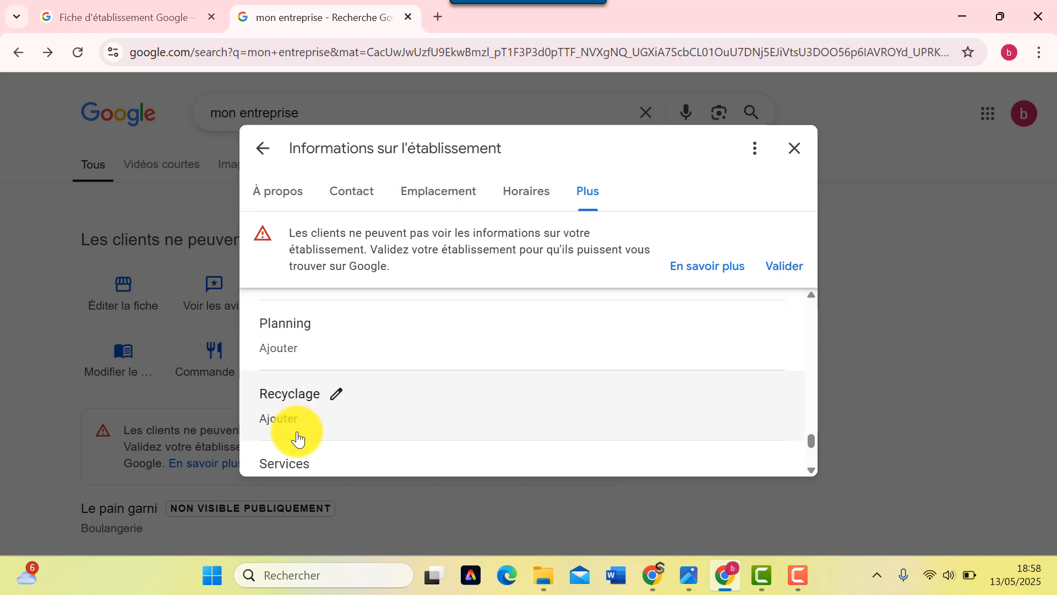
{"action": "scroll", "coordinate": [298, 432], "scroll_direction": "down", "scroll_amount": 1}
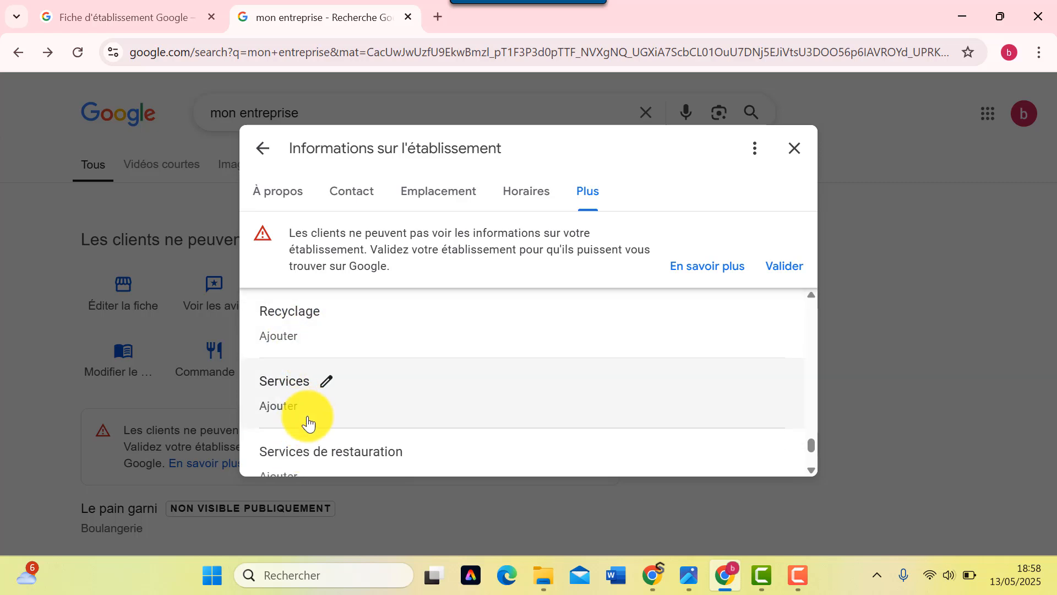
{"action": "scroll", "coordinate": [285, 408], "scroll_direction": "down", "scroll_amount": 1}
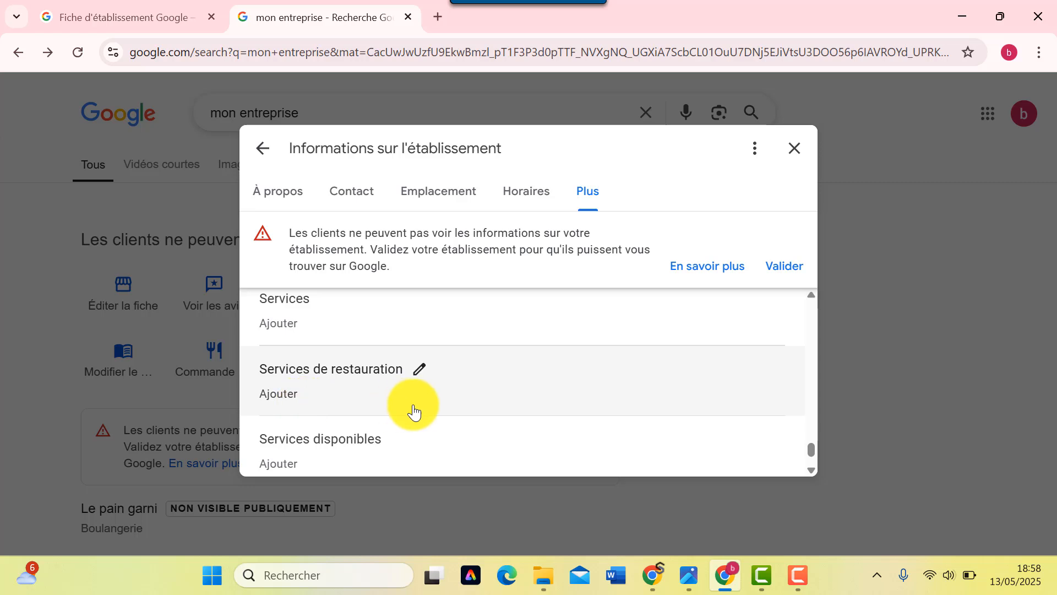
{"action": "scroll", "coordinate": [378, 408], "scroll_direction": "down", "scroll_amount": 1}
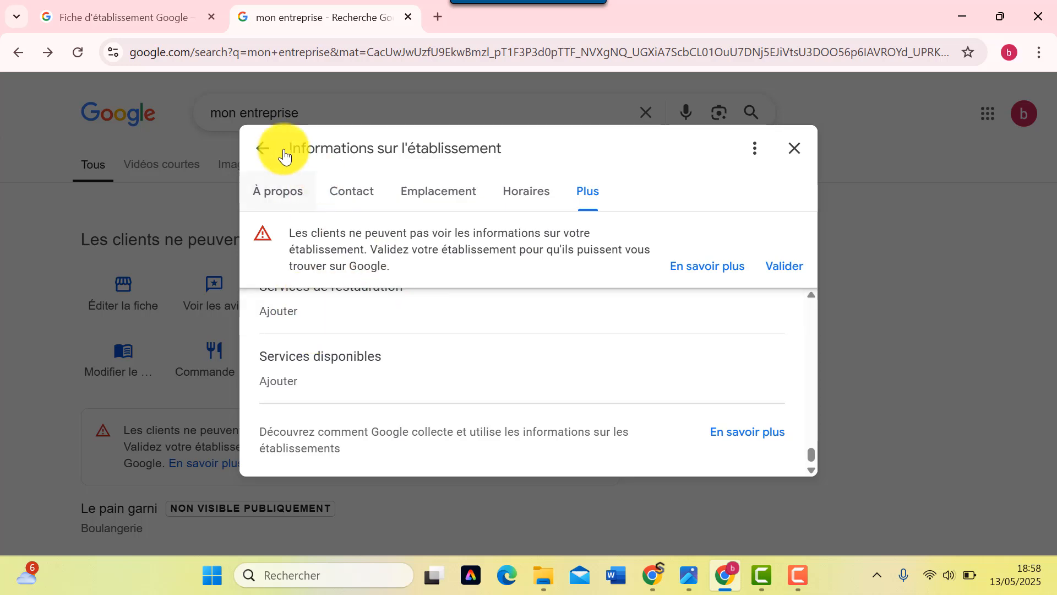
- Close the business information editor and confirm discarding the changes
{"action": "left_click", "coordinate": [264, 151]}
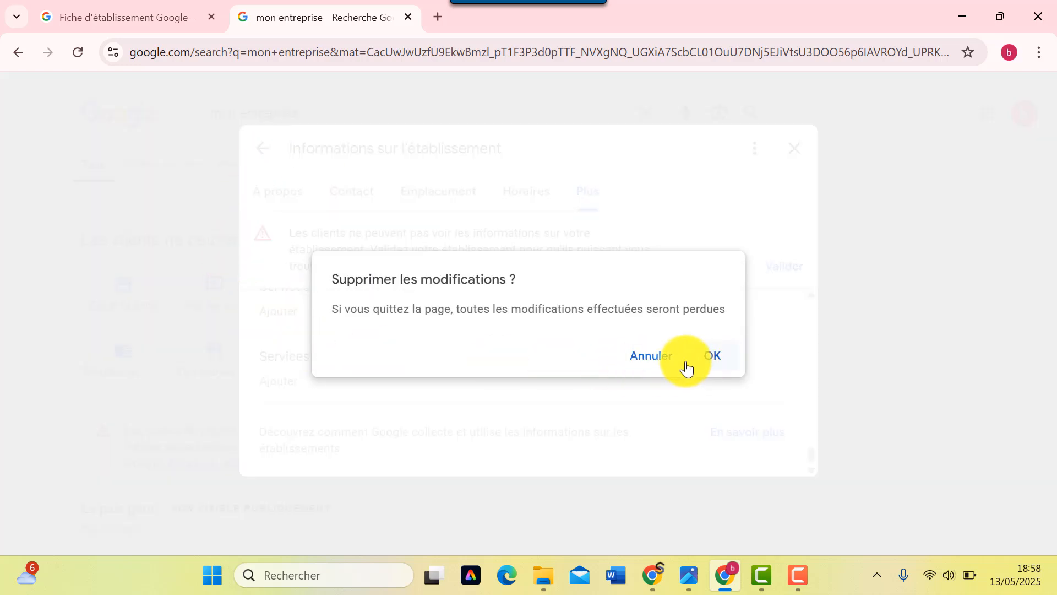
{"action": "left_click", "coordinate": [634, 358]}
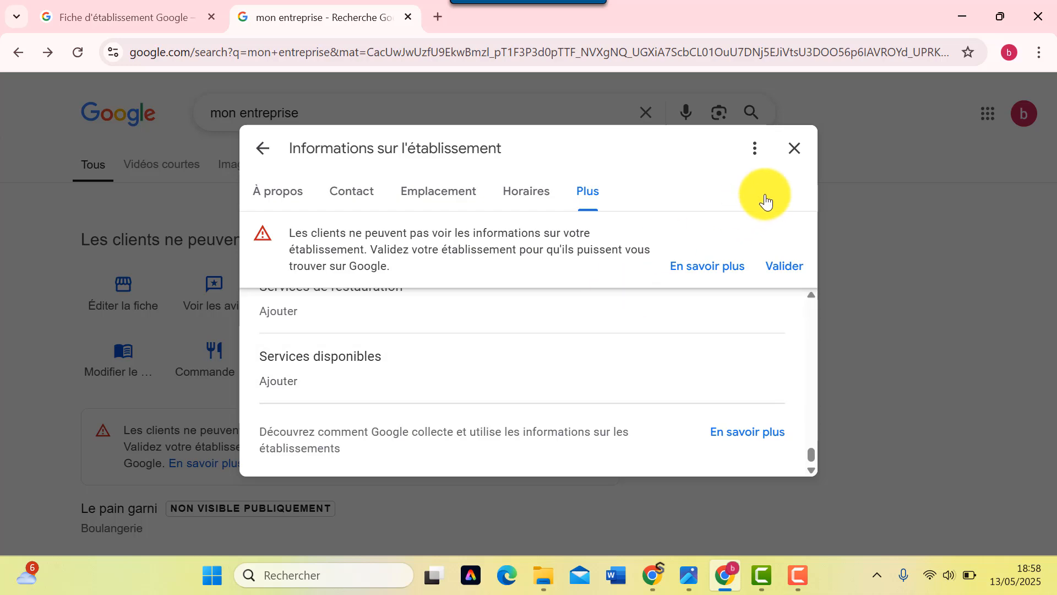
{"action": "left_click", "coordinate": [794, 153]}
{"action": "left_click", "coordinate": [709, 359]}
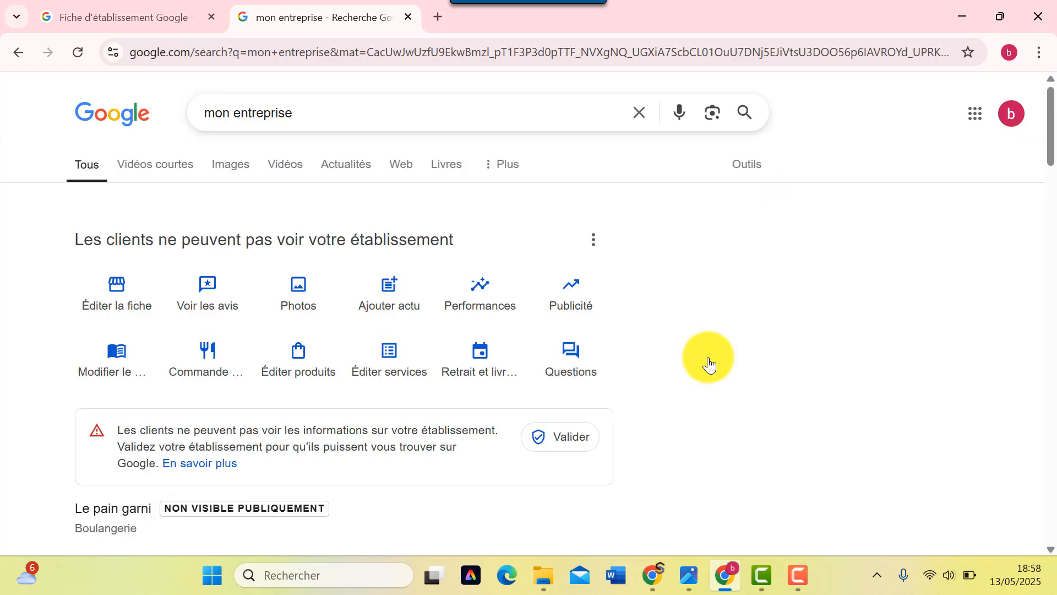
- Look over the customer reviews page, then close it
{"action": "left_click", "coordinate": [225, 293]}
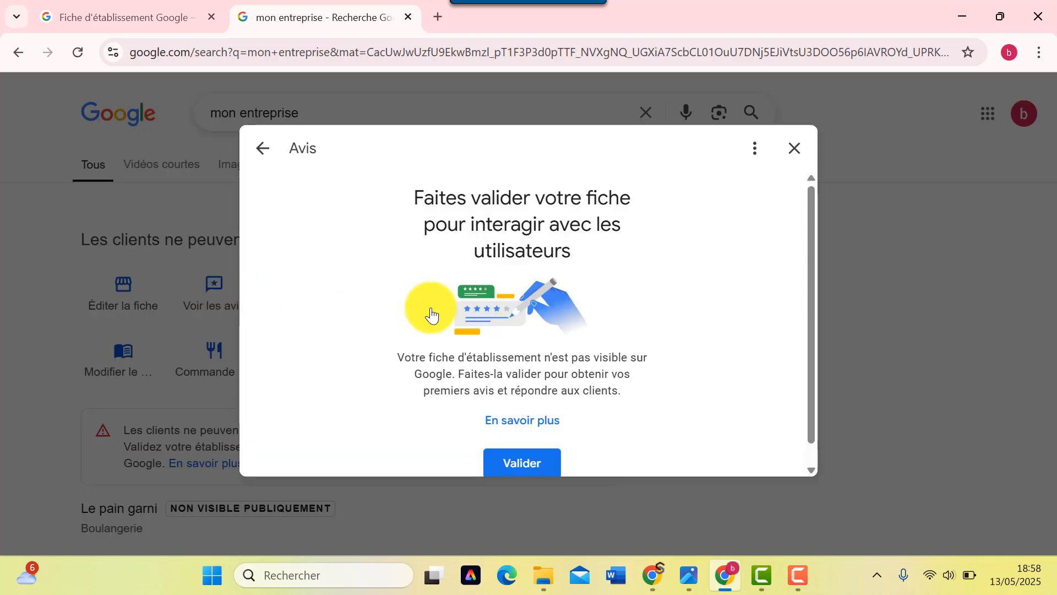
{"action": "scroll", "coordinate": [449, 302], "scroll_direction": "down", "scroll_amount": 1}
{"action": "scroll", "coordinate": [446, 311], "scroll_direction": "up", "scroll_amount": 1}
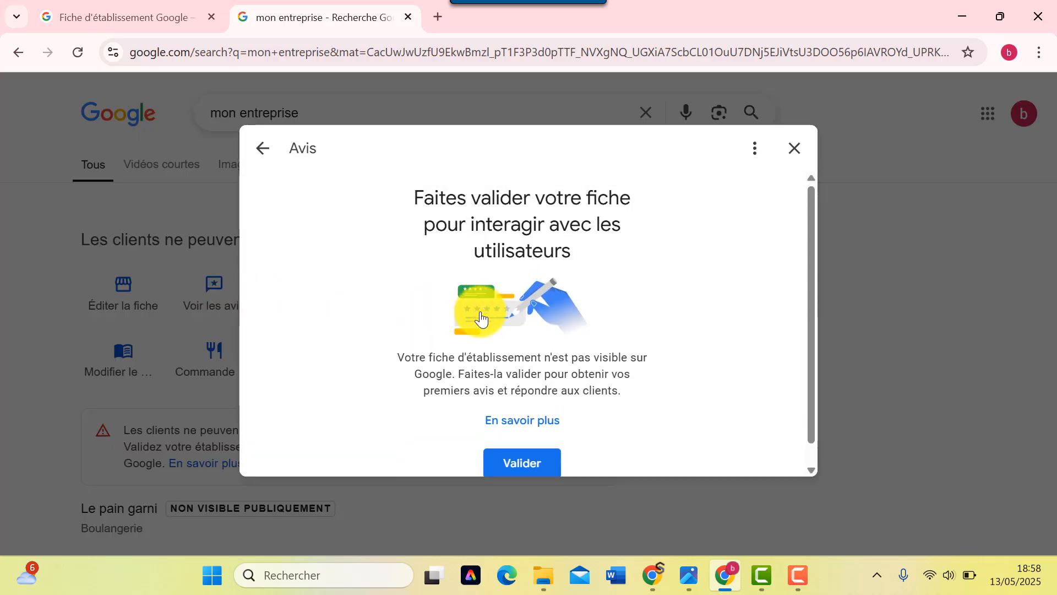
{"action": "scroll", "coordinate": [474, 305], "scroll_direction": "down", "scroll_amount": 1}
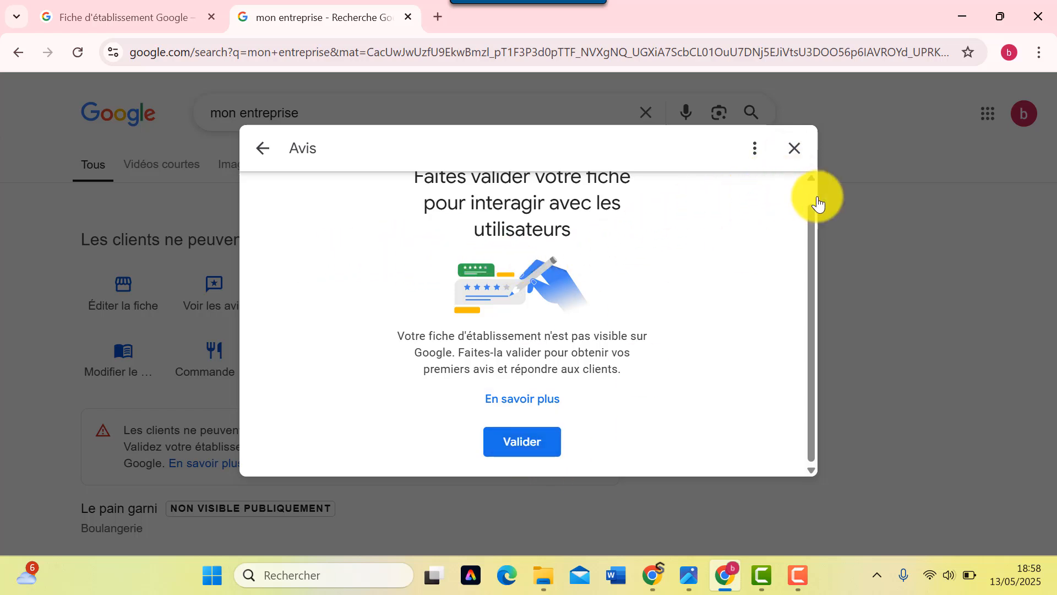
{"action": "left_click", "coordinate": [795, 149]}
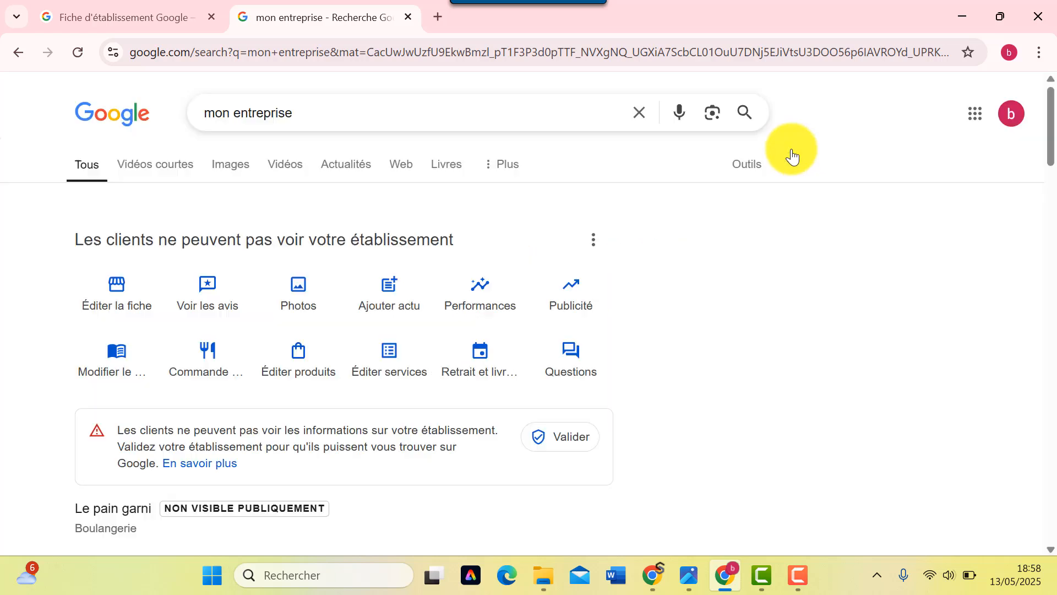
- Upload the Le pain garni image from the computer as the logo and save the crop
{"action": "left_click", "coordinate": [297, 297]}
{"action": "scroll", "coordinate": [296, 297], "scroll_direction": "down", "scroll_amount": 3}
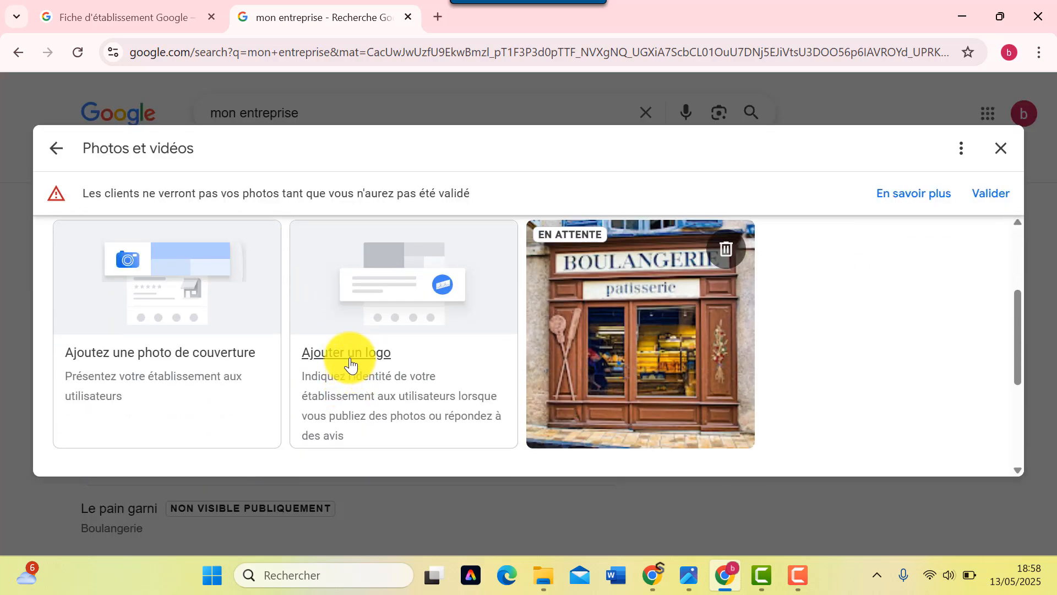
{"action": "left_click", "coordinate": [349, 355]}
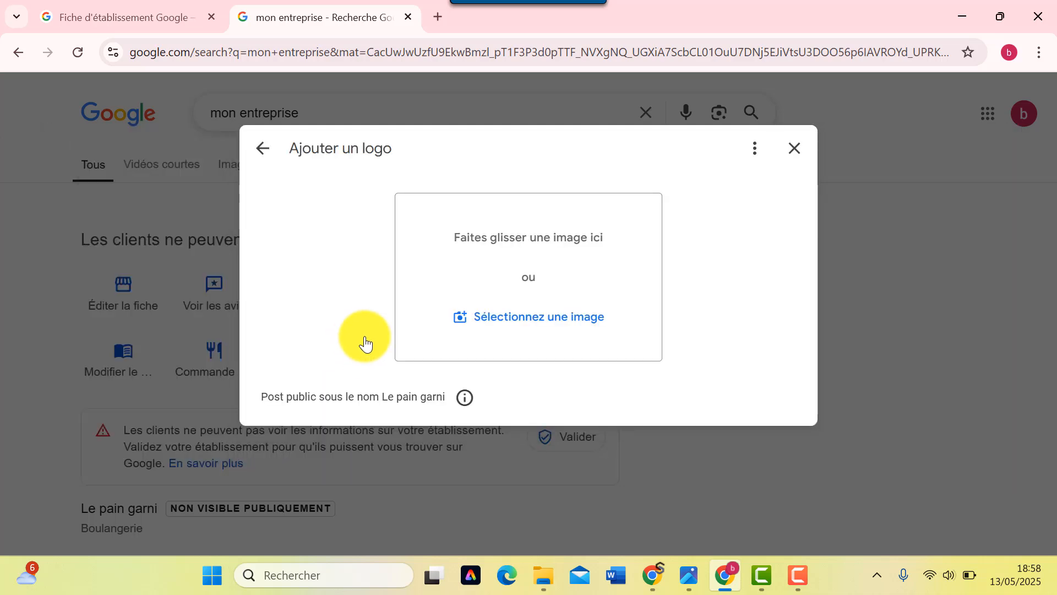
{"action": "left_click", "coordinate": [489, 326]}
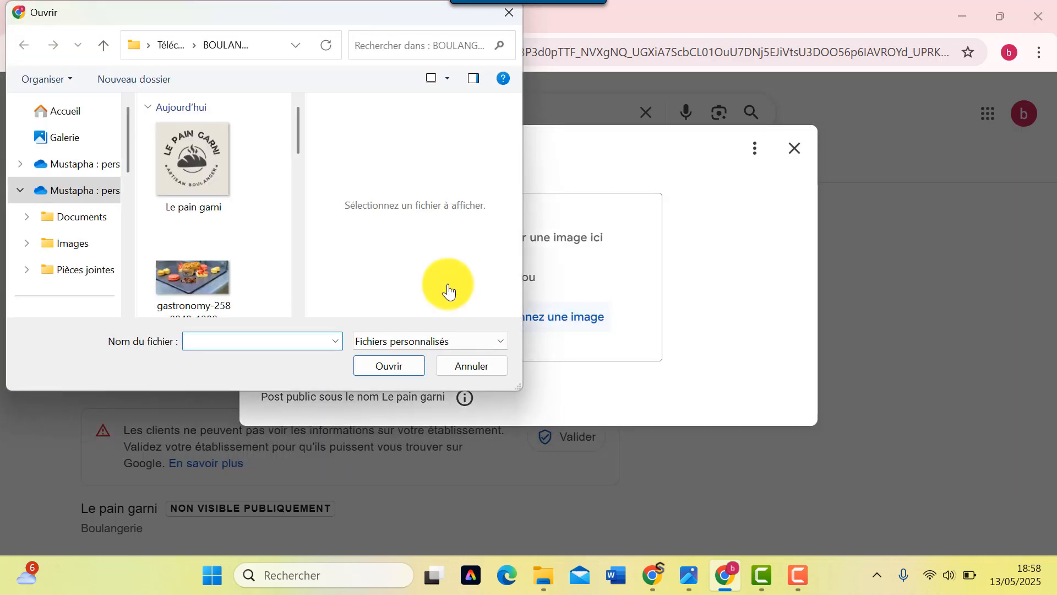
{"action": "double_click", "coordinate": [214, 172]}
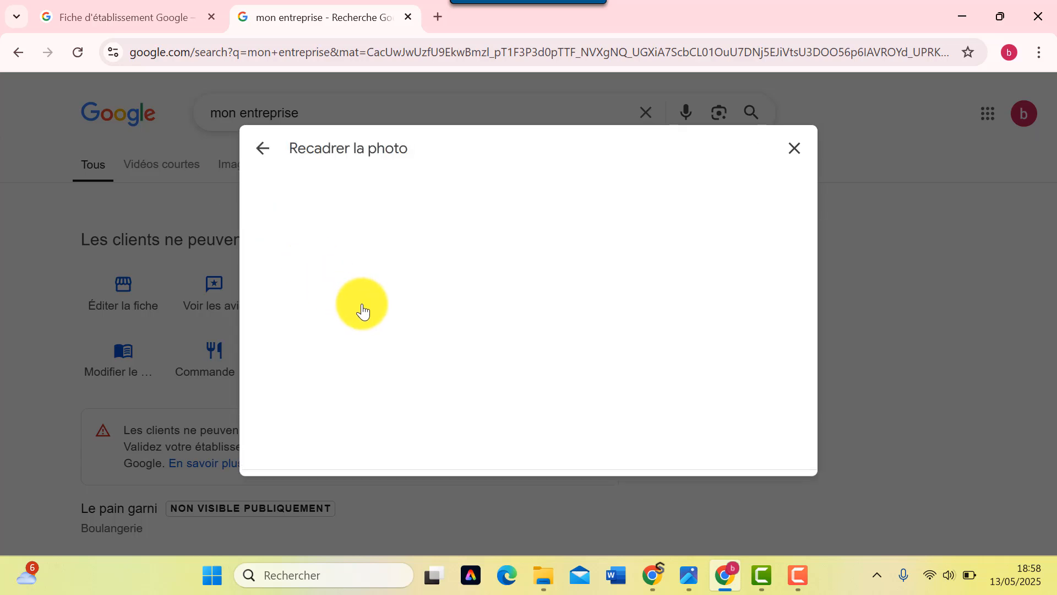
{"action": "left_click", "coordinate": [718, 456]}
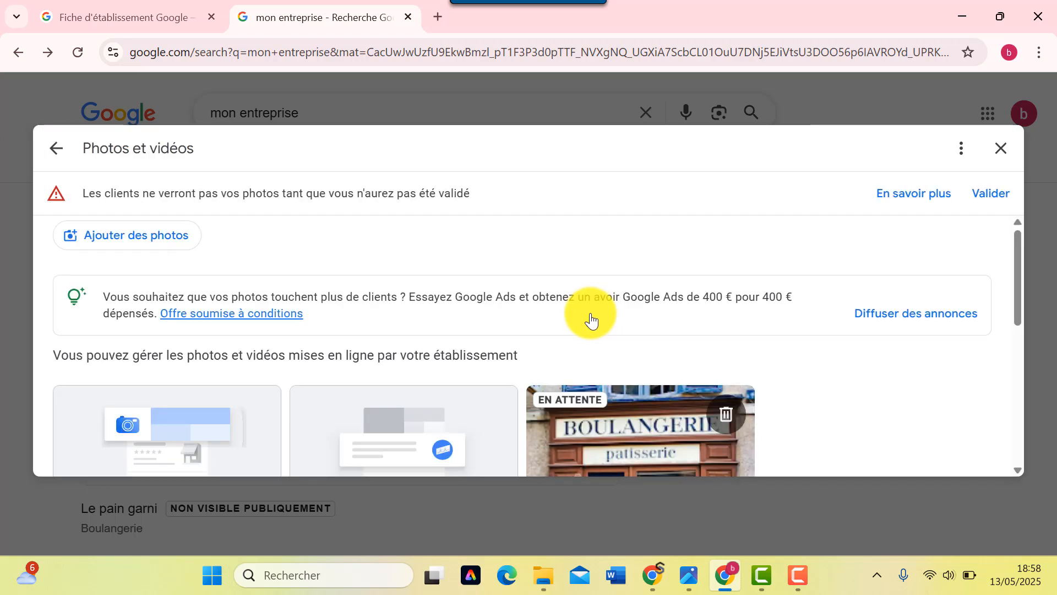
- Upload the gastronomy-2580049_1280 pastry photo as the cover, then close the photos panel
{"action": "scroll", "coordinate": [378, 286], "scroll_direction": "down", "scroll_amount": 3}
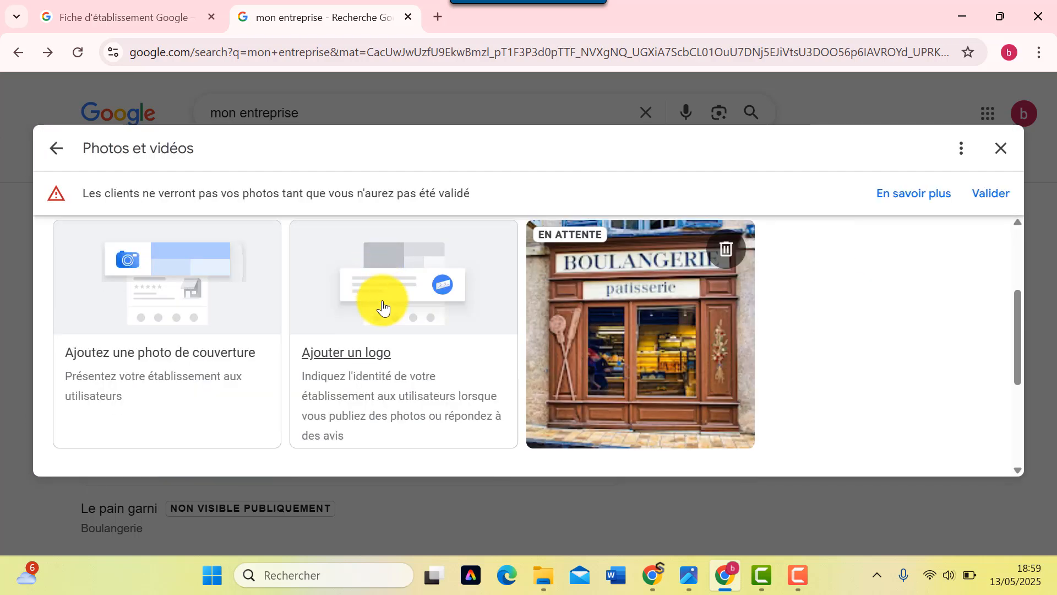
{"action": "scroll", "coordinate": [383, 308], "scroll_direction": "up", "scroll_amount": 3}
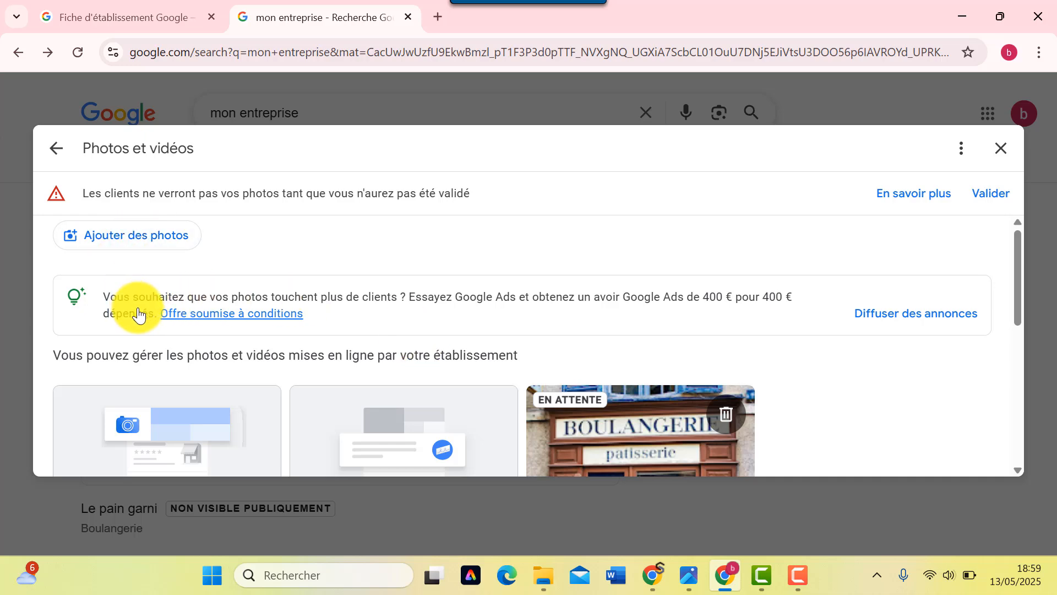
{"action": "scroll", "coordinate": [138, 314], "scroll_direction": "down", "scroll_amount": 3}
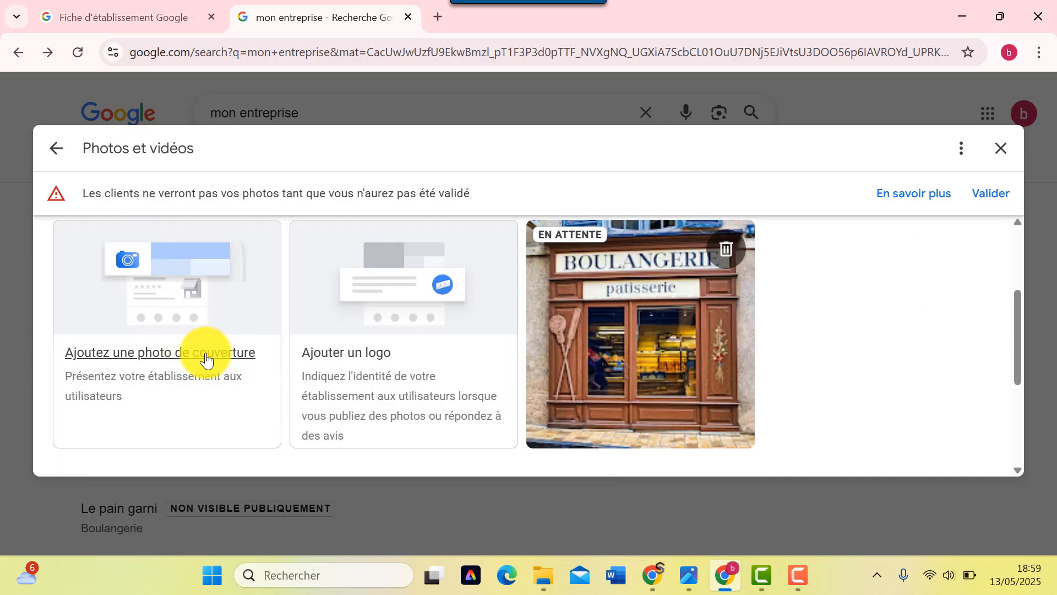
{"action": "left_click", "coordinate": [184, 356]}
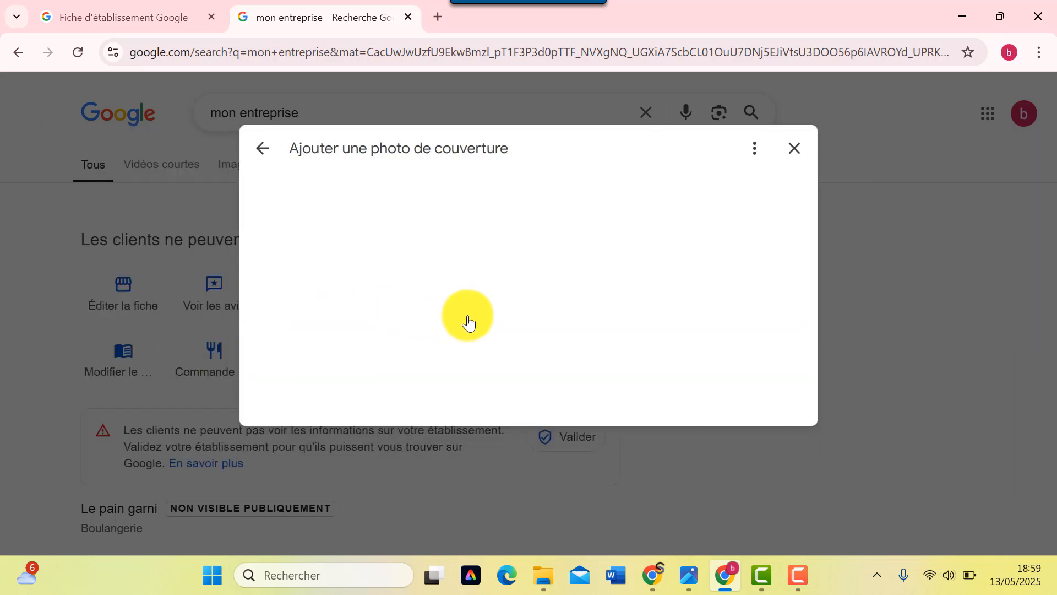
{"action": "left_click", "coordinate": [511, 316]}
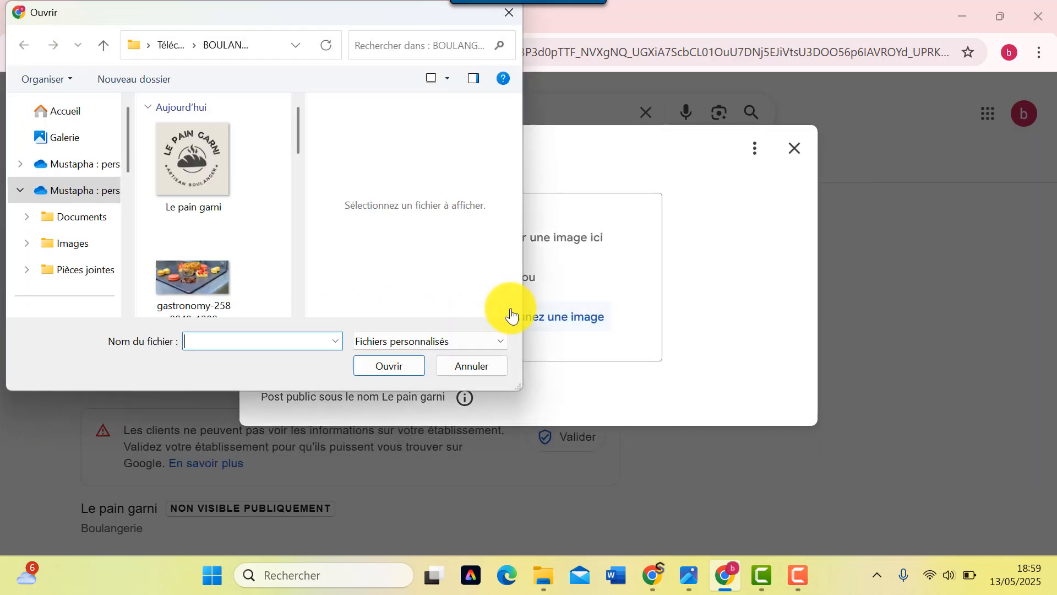
{"action": "scroll", "coordinate": [154, 253], "scroll_direction": "down", "scroll_amount": 2}
{"action": "double_click", "coordinate": [180, 194]}
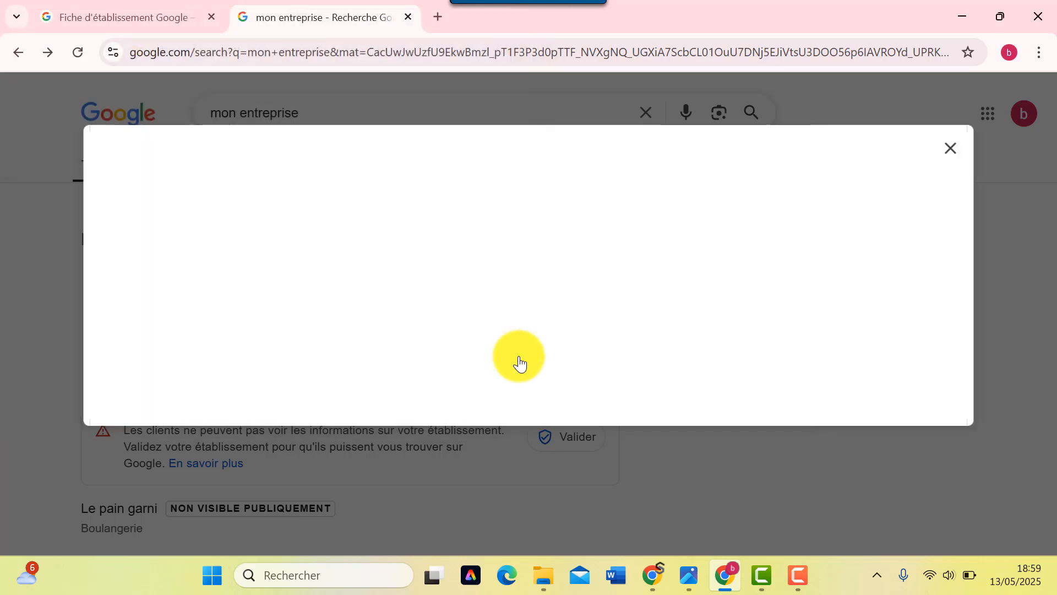
{"action": "scroll", "coordinate": [341, 313], "scroll_direction": "down", "scroll_amount": 3}
{"action": "scroll", "coordinate": [334, 313], "scroll_direction": "down", "scroll_amount": 4}
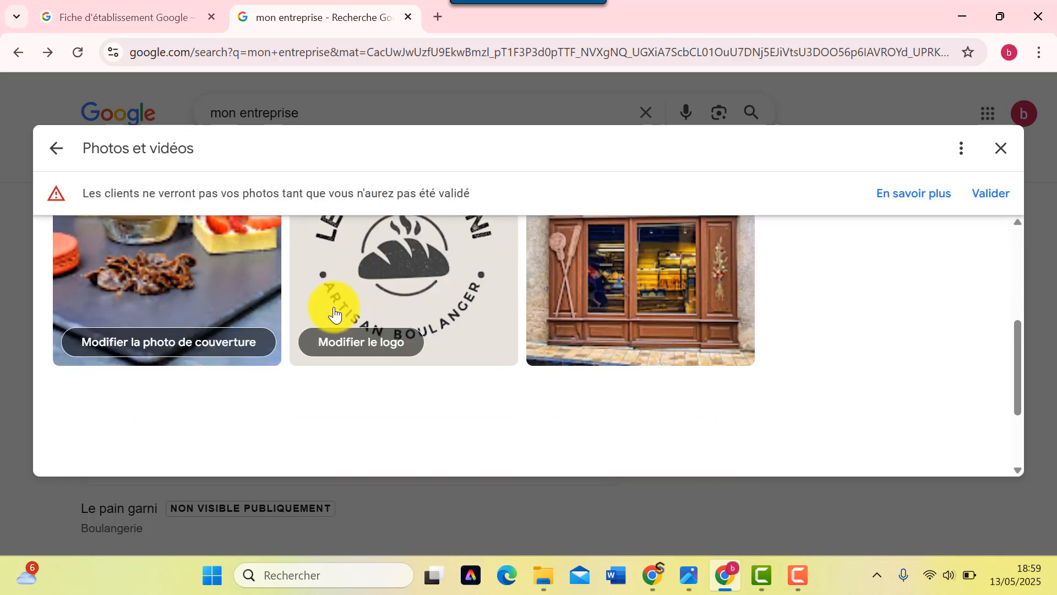
{"action": "scroll", "coordinate": [338, 314], "scroll_direction": "up", "scroll_amount": 7}
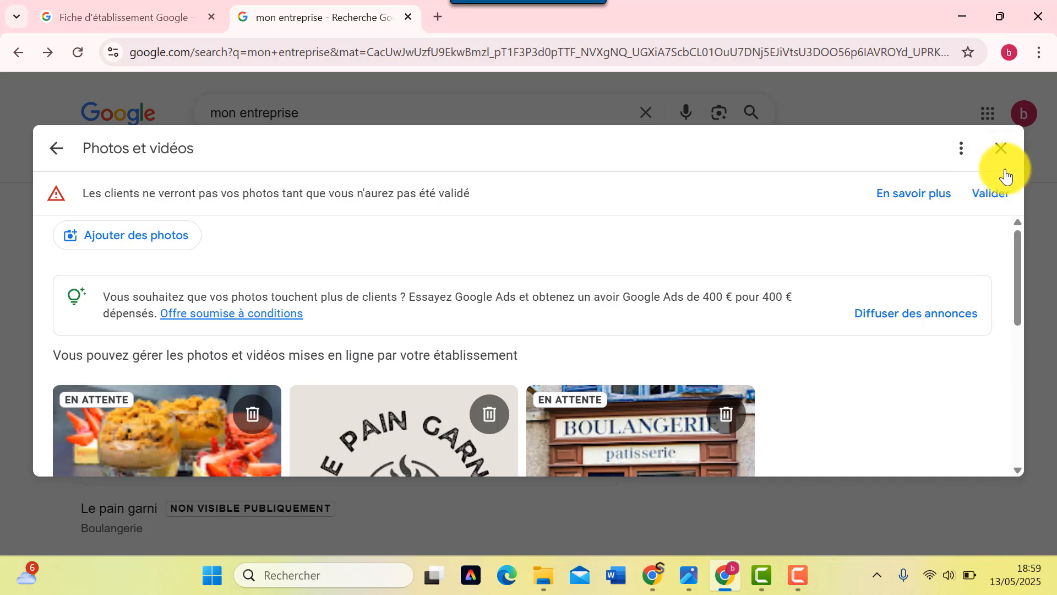
{"action": "left_click", "coordinate": [996, 155]}
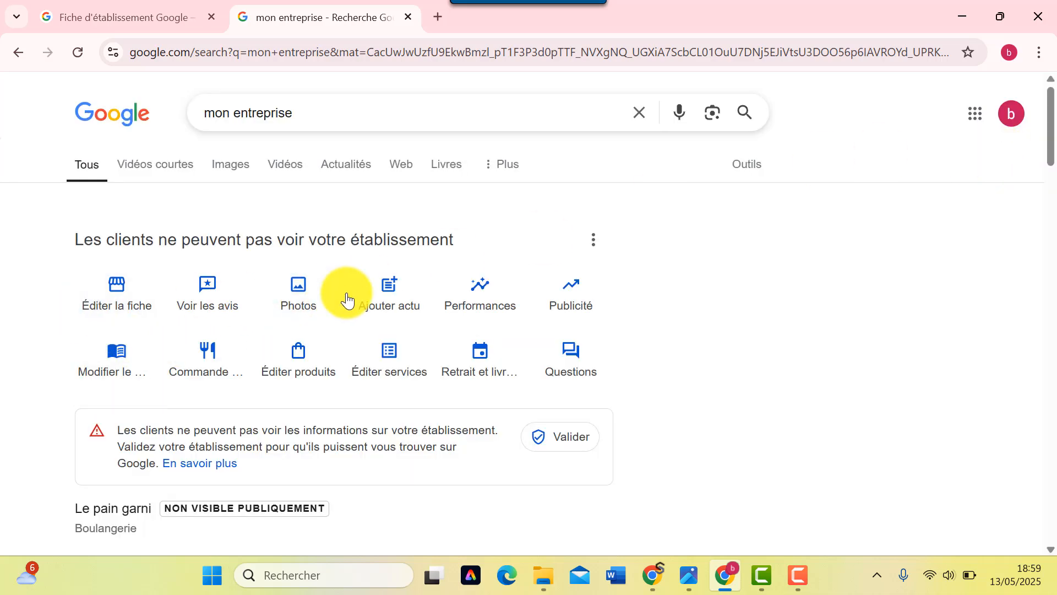
- Open a news post draft, look it over, and go back to the posting options
{"action": "left_click", "coordinate": [392, 297]}
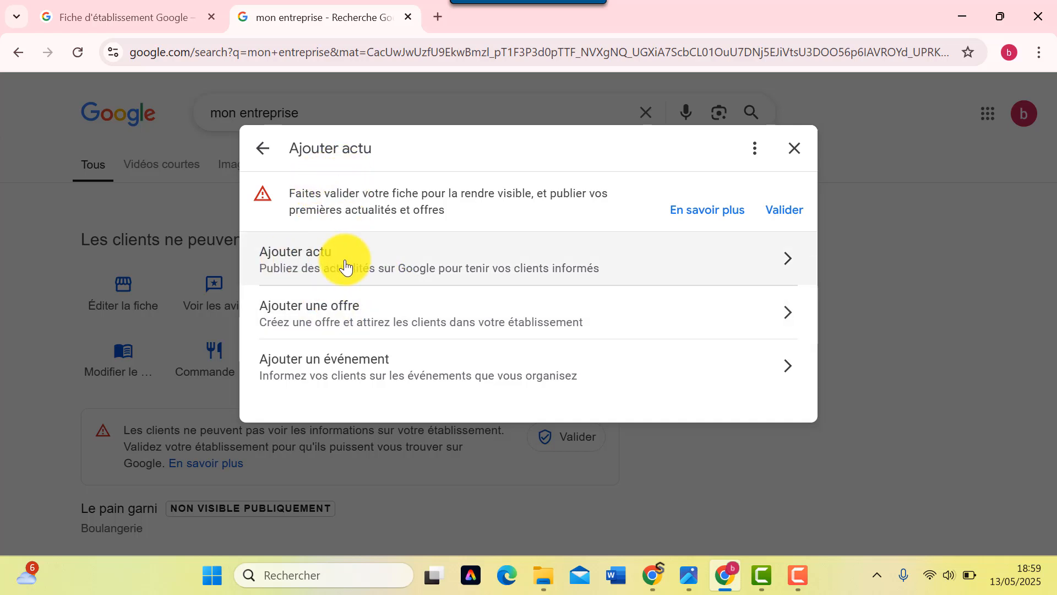
{"action": "left_click", "coordinate": [367, 263]}
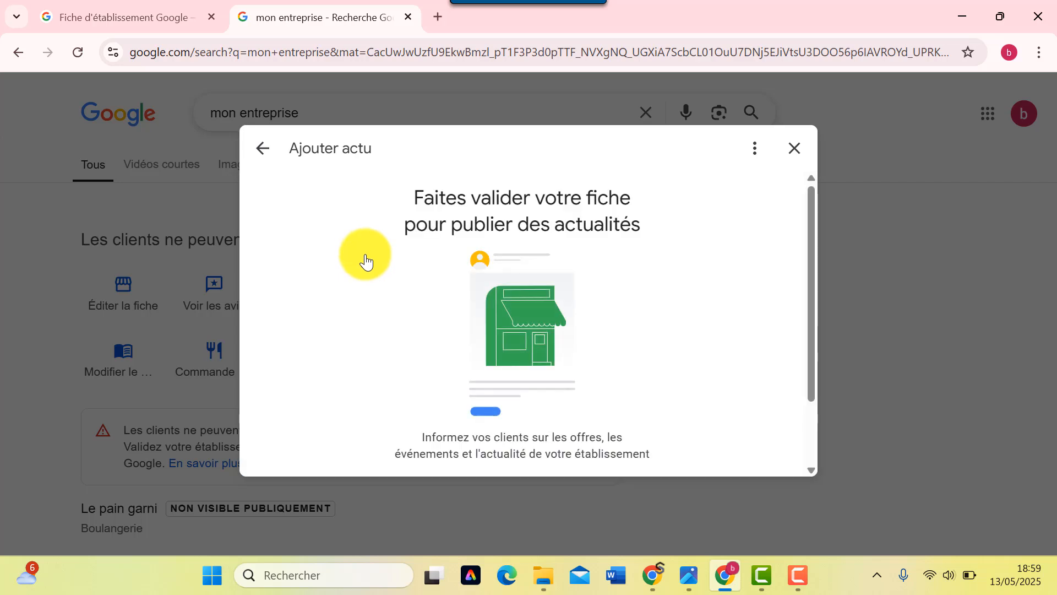
{"action": "scroll", "coordinate": [435, 303], "scroll_direction": "down", "scroll_amount": 2}
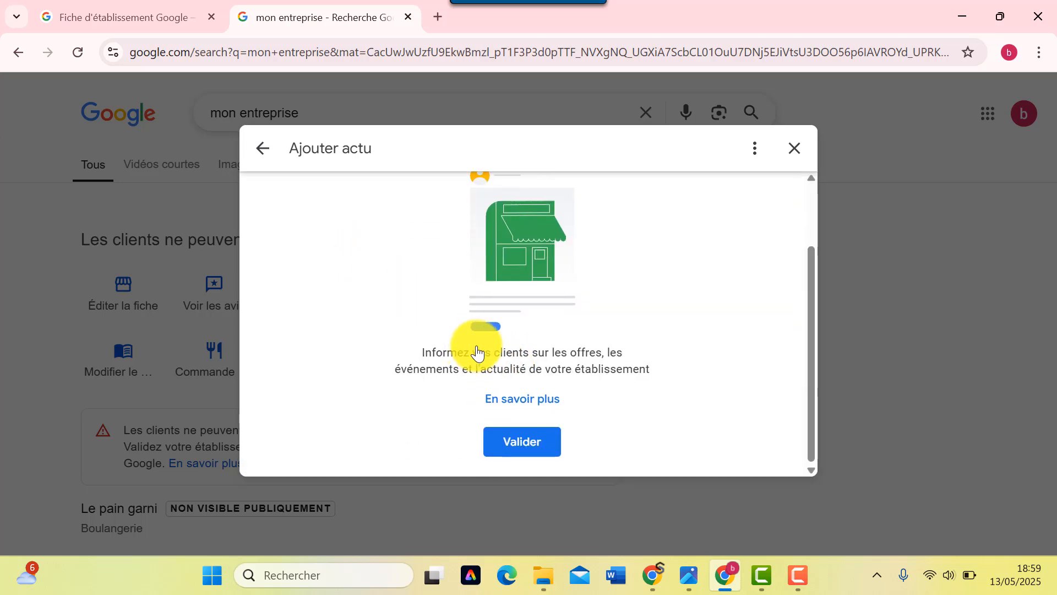
{"action": "scroll", "coordinate": [446, 343], "scroll_direction": "up", "scroll_amount": 2}
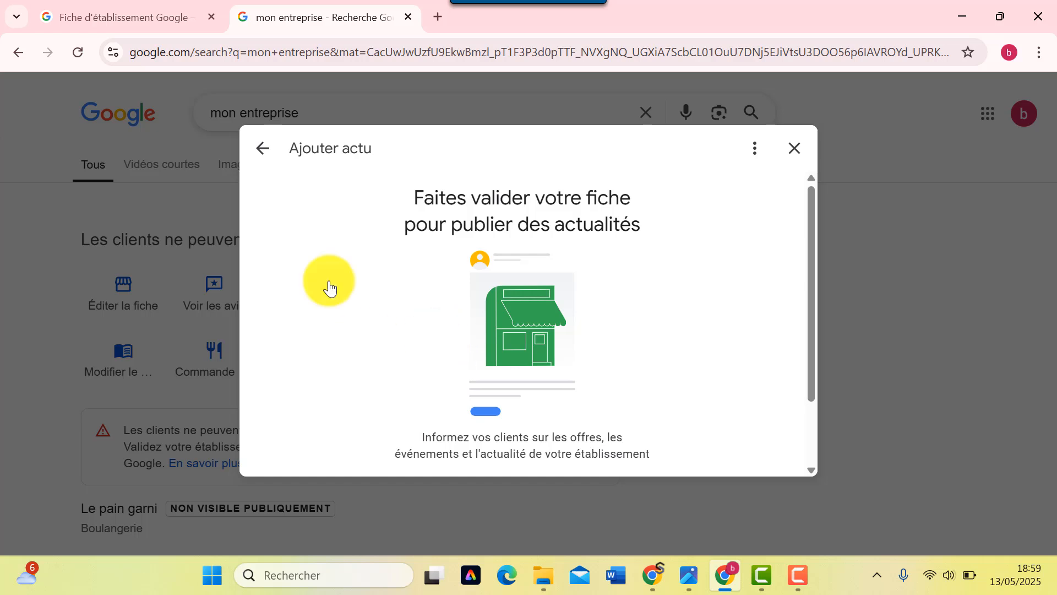
{"action": "left_click", "coordinate": [261, 148]}
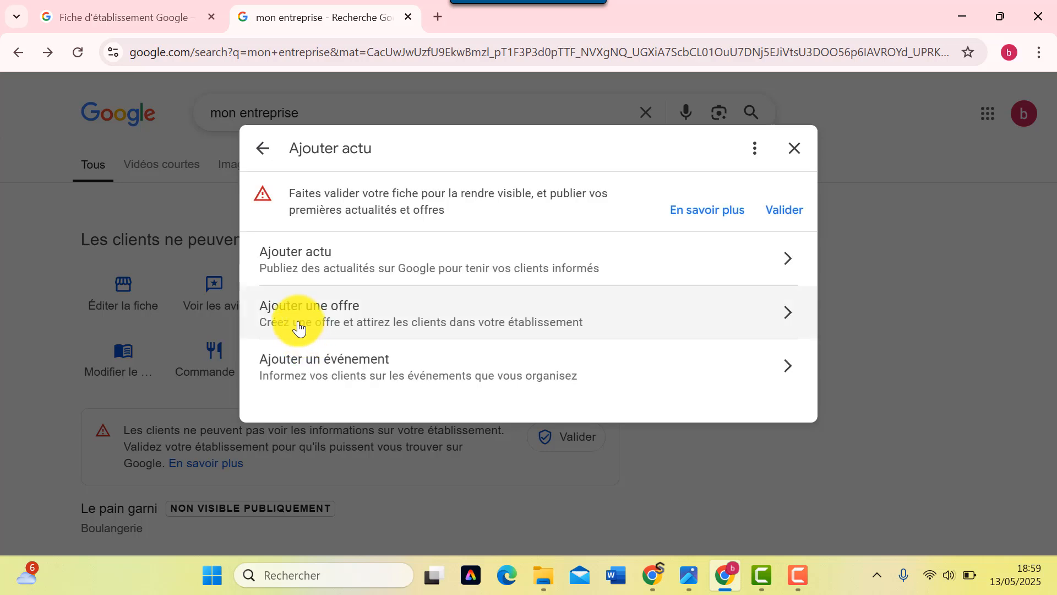
- Preview the Ajouter une offre page and close it
{"action": "left_click", "coordinate": [322, 325]}
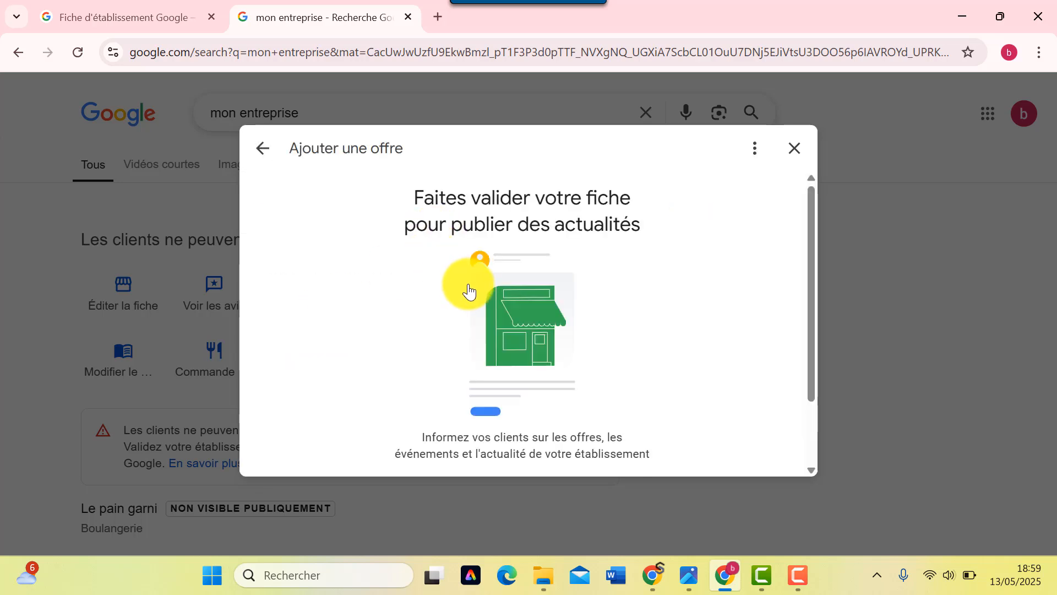
{"action": "scroll", "coordinate": [483, 300], "scroll_direction": "down", "scroll_amount": 2}
{"action": "scroll", "coordinate": [427, 288], "scroll_direction": "up", "scroll_amount": 2}
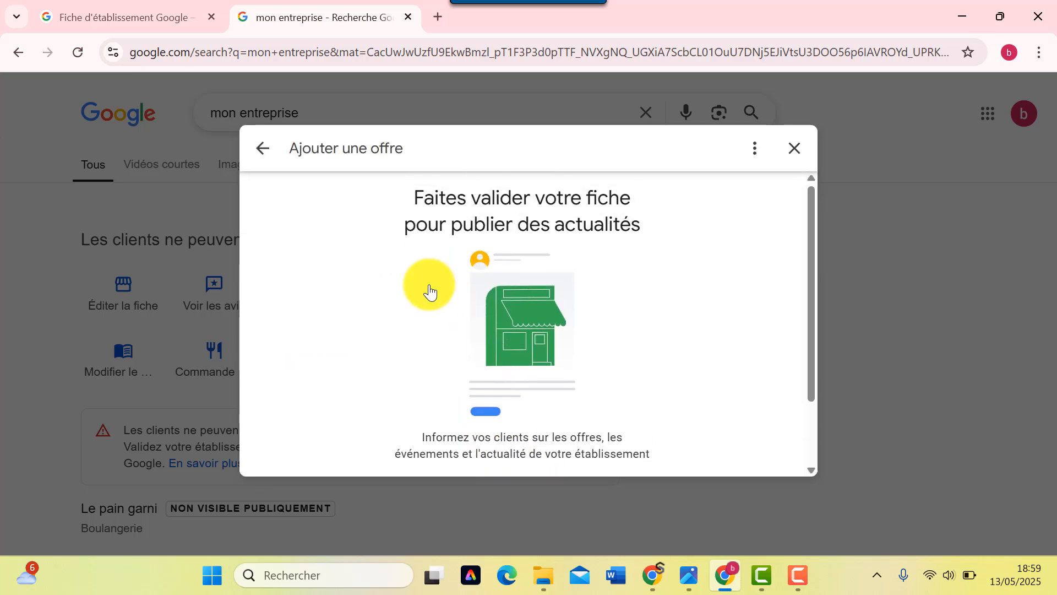
{"action": "scroll", "coordinate": [496, 354], "scroll_direction": "down", "scroll_amount": 2}
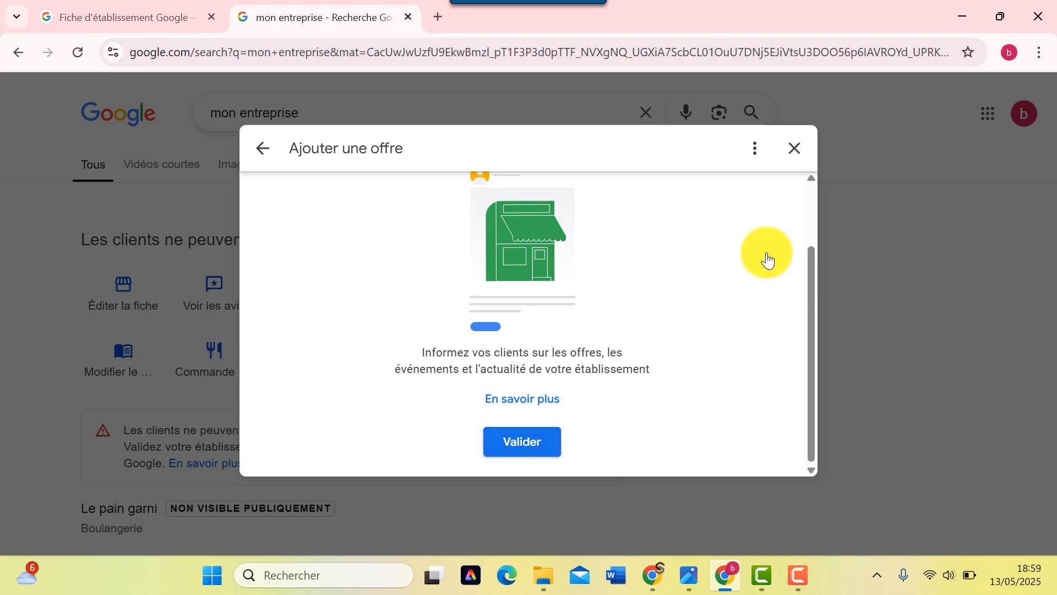
{"action": "left_click", "coordinate": [796, 149]}
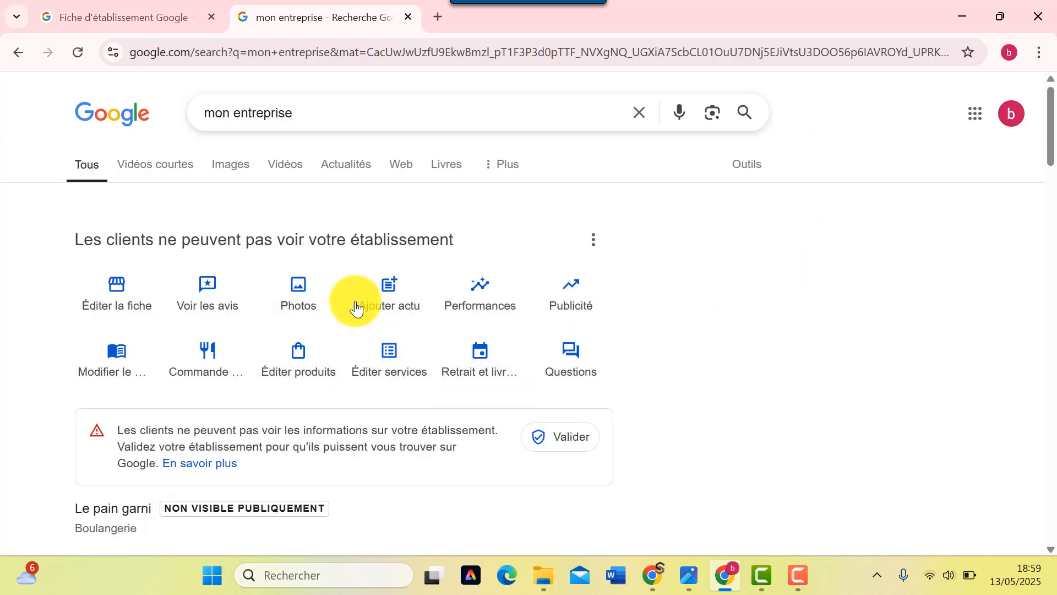
- Preview the Ajouter un événement page and close it
{"action": "left_click", "coordinate": [405, 300]}
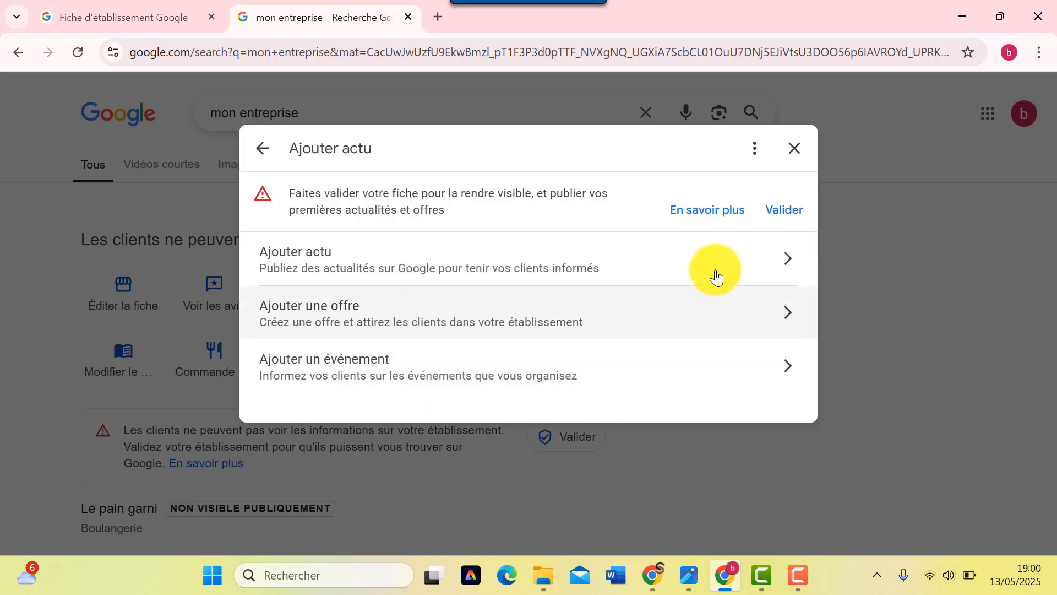
{"action": "left_click", "coordinate": [488, 362]}
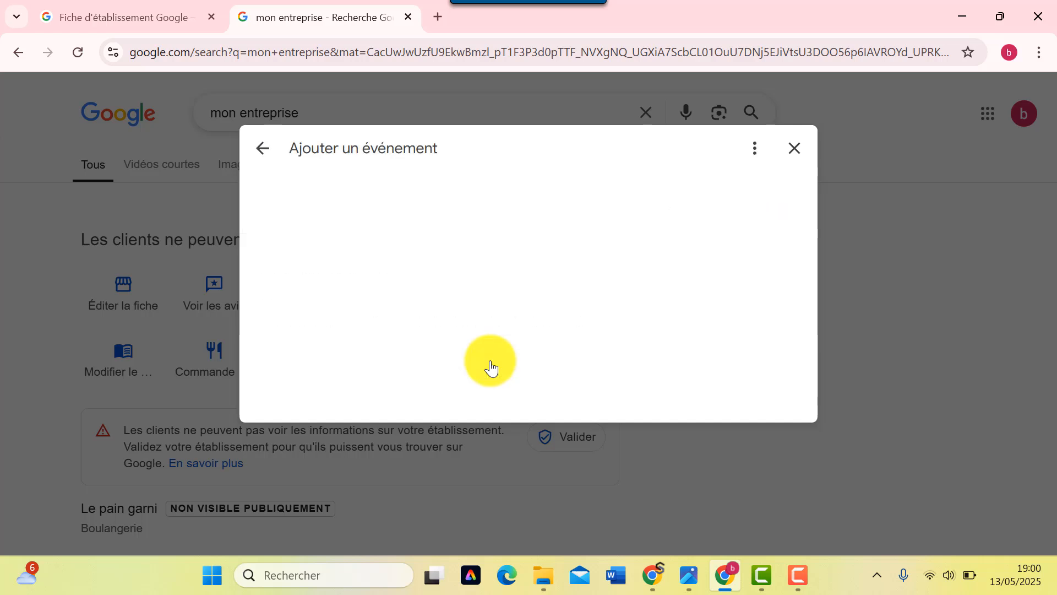
{"action": "scroll", "coordinate": [502, 441], "scroll_direction": "down", "scroll_amount": 2}
{"action": "scroll", "coordinate": [698, 238], "scroll_direction": "up", "scroll_amount": 2}
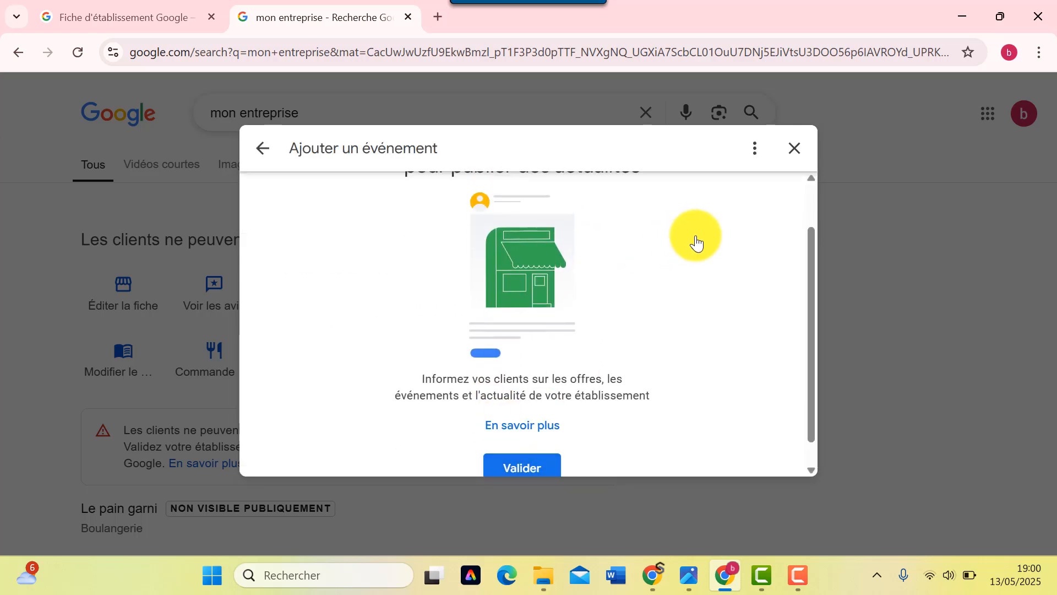
{"action": "left_click", "coordinate": [795, 160]}
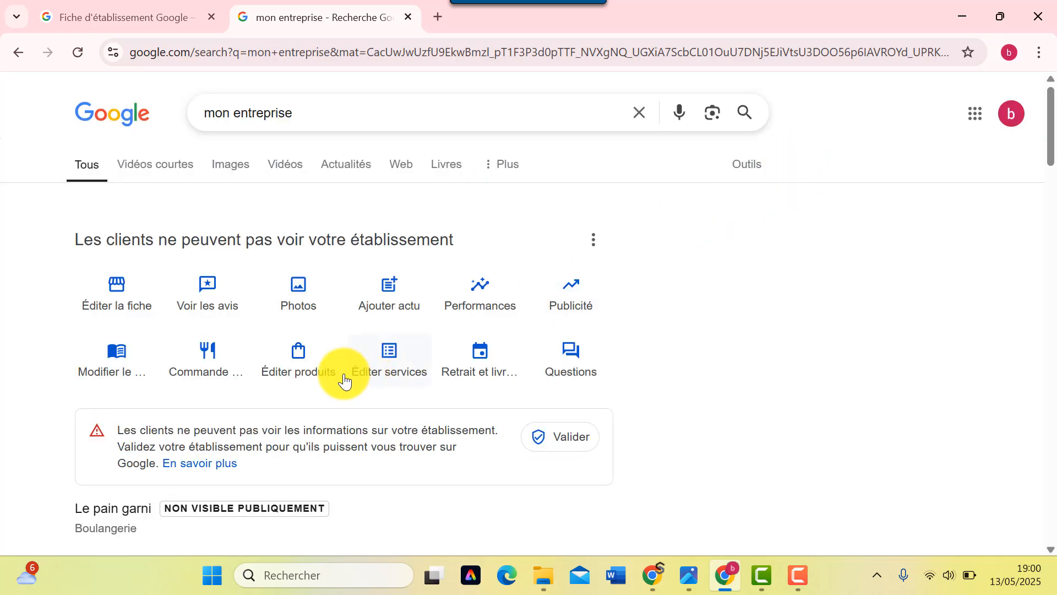
- Check the Performances statistics, then launch advertising setup in Google Ads
{"action": "left_click", "coordinate": [495, 304]}
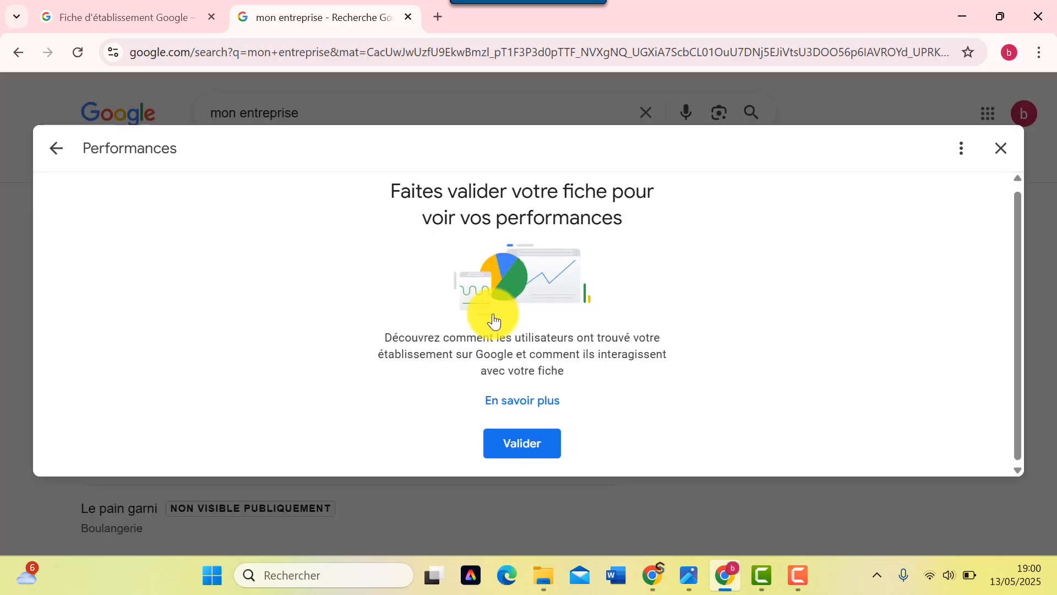
{"action": "left_click", "coordinate": [1003, 152]}
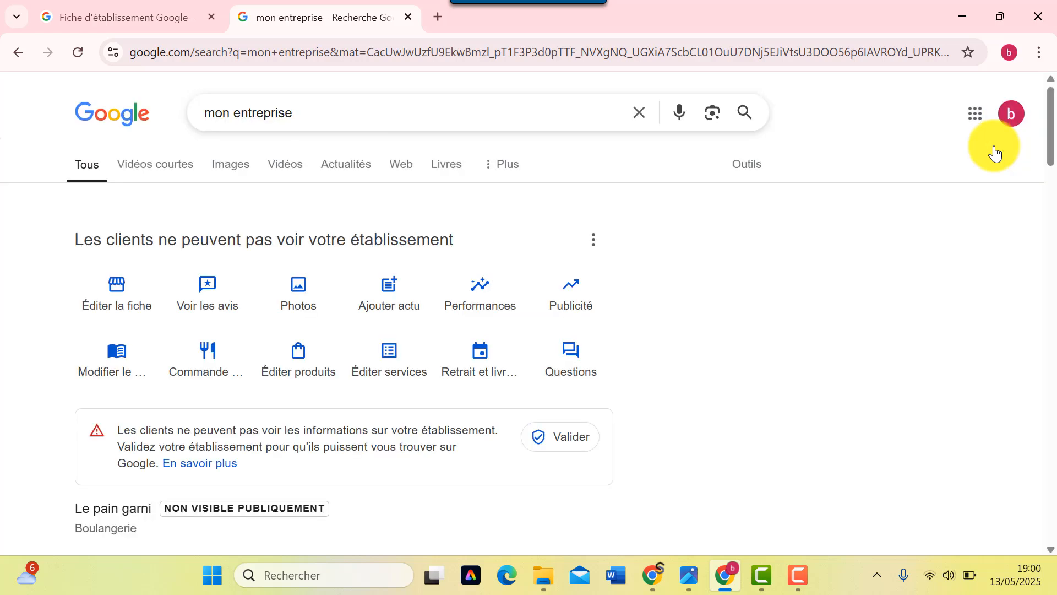
{"action": "left_click", "coordinate": [578, 300]}
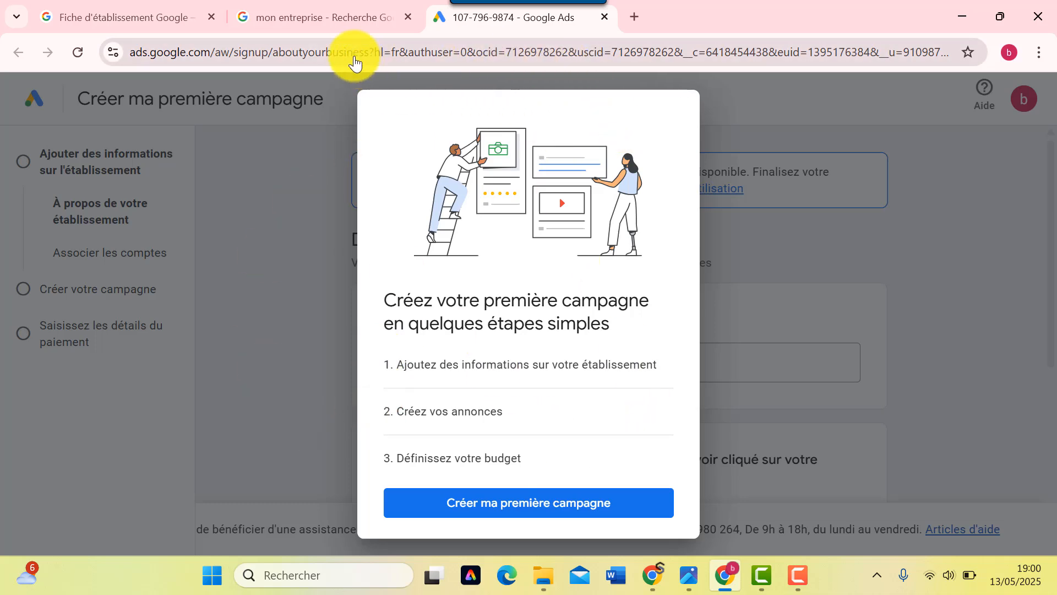
- Dismiss the Google Ads first-campaign intro and switch back to the Le pain garni search tab
{"action": "left_click", "coordinate": [892, 306]}
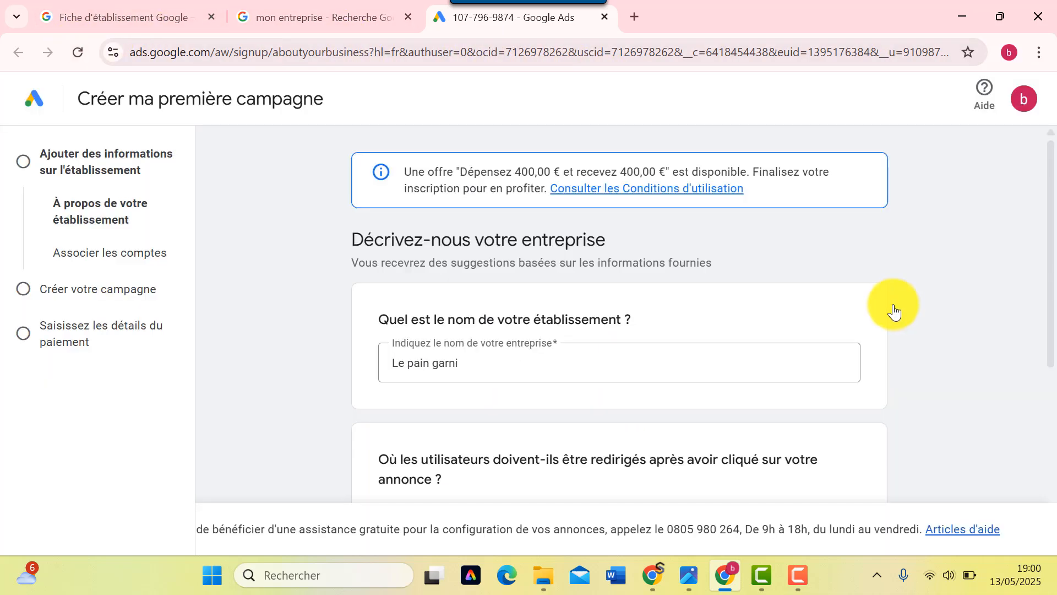
{"action": "left_click", "coordinate": [308, 18]}
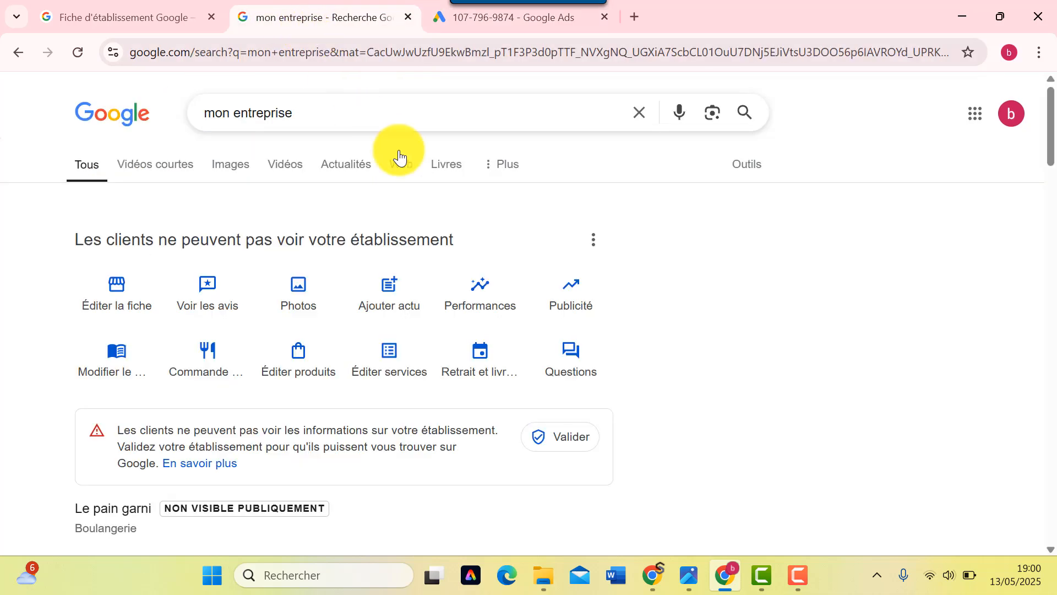
- Create a new menu and enter the formule midi section name
{"action": "left_click", "coordinate": [110, 358]}
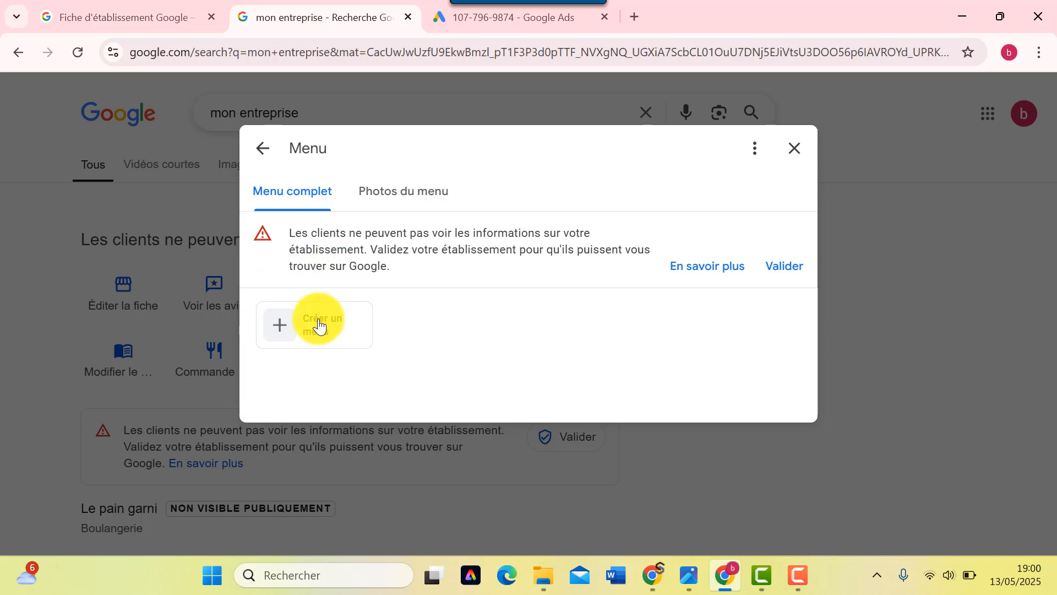
{"action": "left_click", "coordinate": [265, 345]}
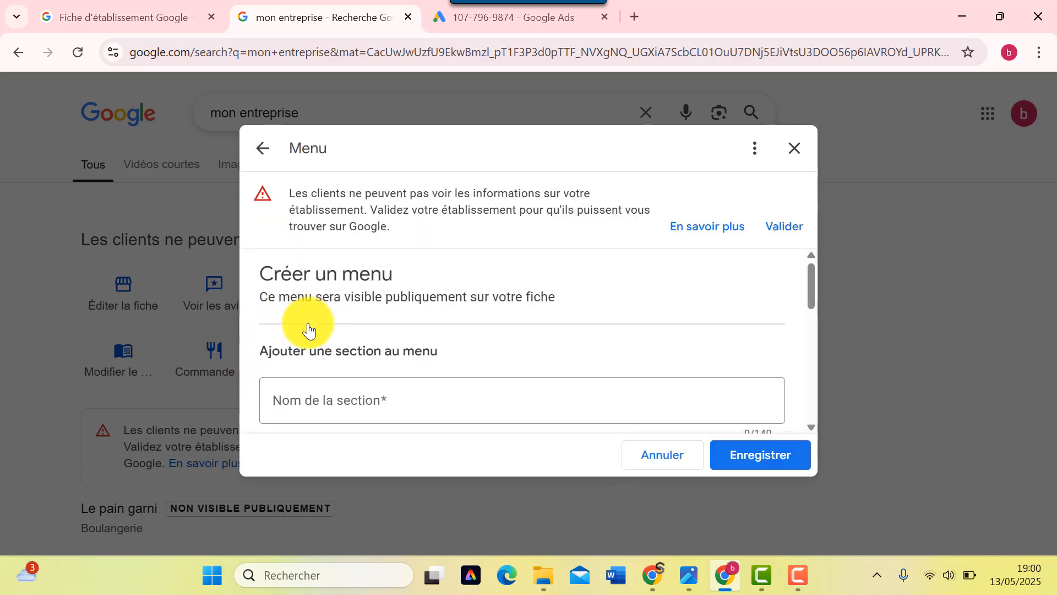
{"action": "scroll", "coordinate": [308, 329], "scroll_direction": "down", "scroll_amount": 2}
{"action": "left_click", "coordinate": [389, 318]}
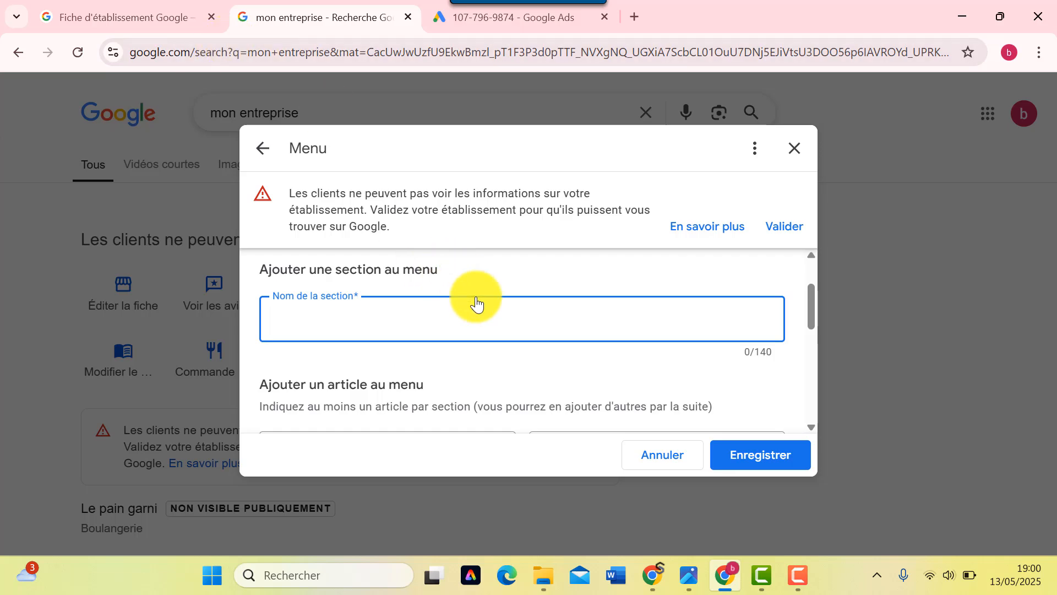
{"action": "scroll", "coordinate": [480, 319], "scroll_direction": "down", "scroll_amount": 3}
{"action": "scroll", "coordinate": [482, 329], "scroll_direction": "up", "scroll_amount": 2}
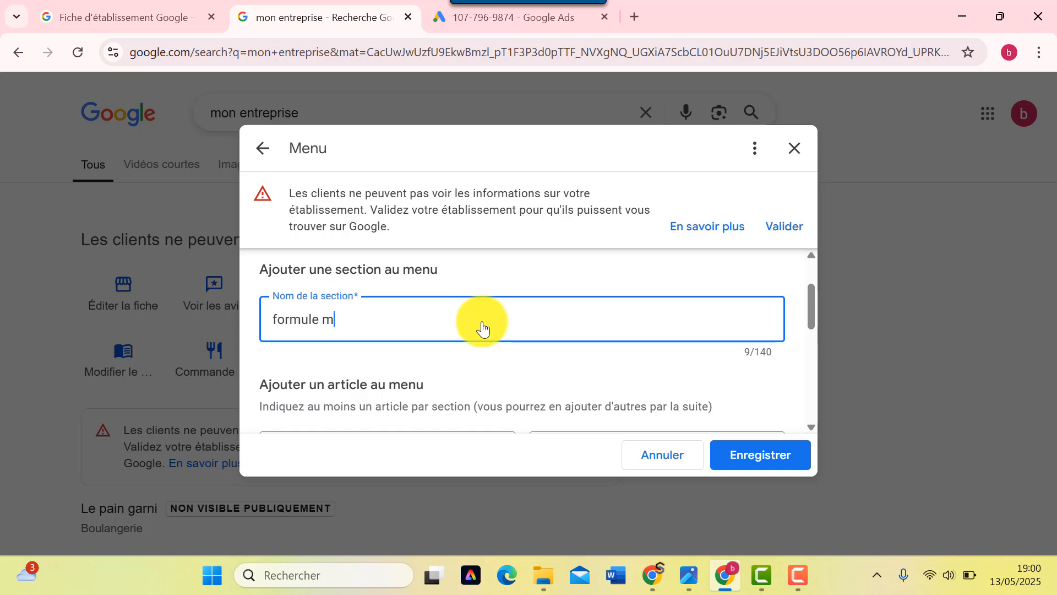
{"action": "scroll", "coordinate": [482, 328], "scroll_direction": "down", "scroll_amount": 3}
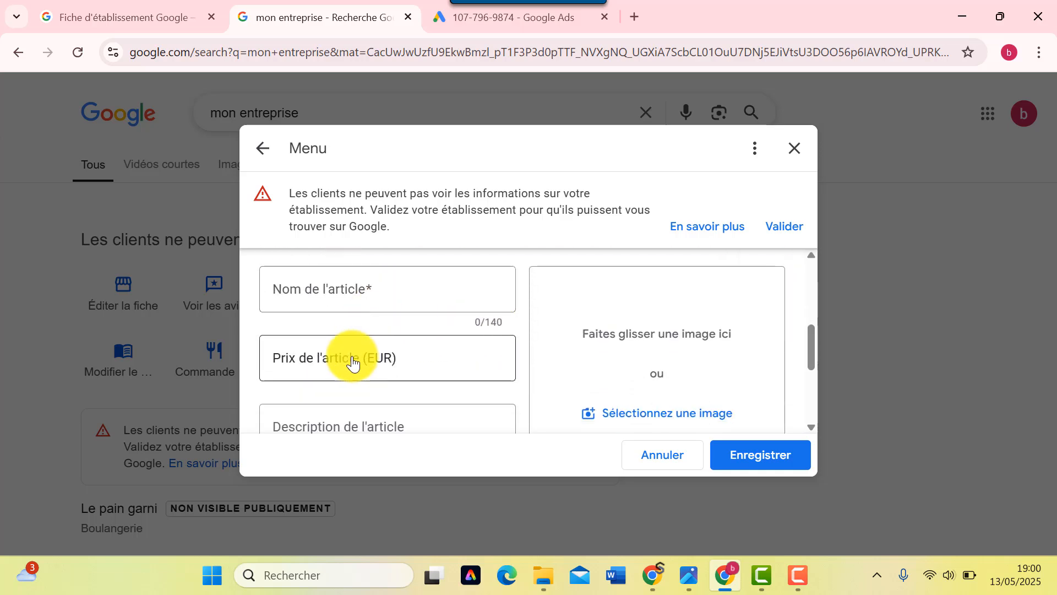
- Price the item at 10 EUR and choose Formule Sandwich as its name
{"action": "left_click", "coordinate": [352, 362]}
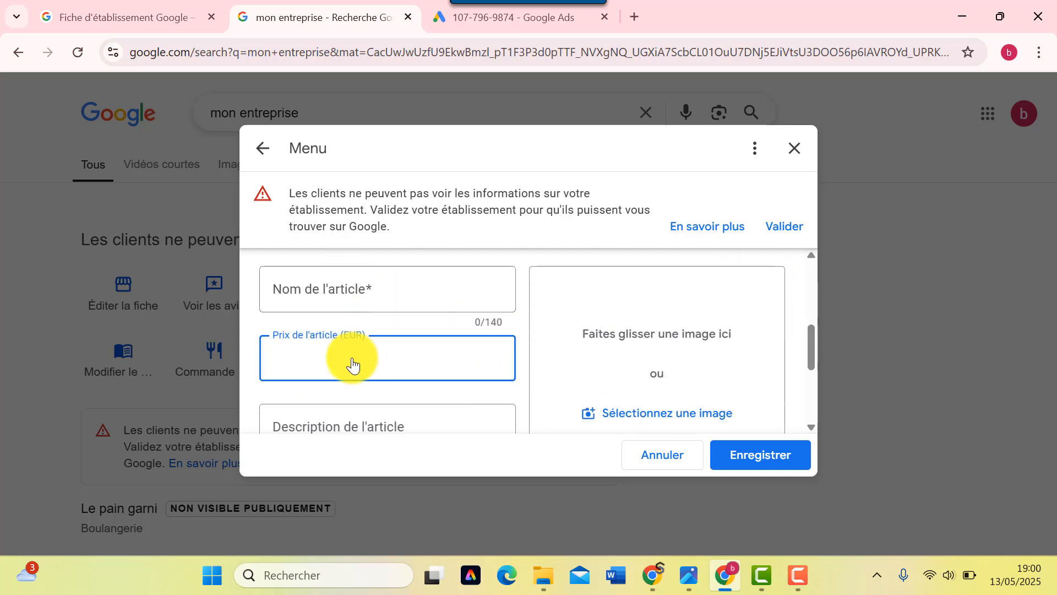
{"action": "left_click", "coordinate": [315, 297]}
{"action": "scroll", "coordinate": [424, 331], "scroll_direction": "down", "scroll_amount": 1}
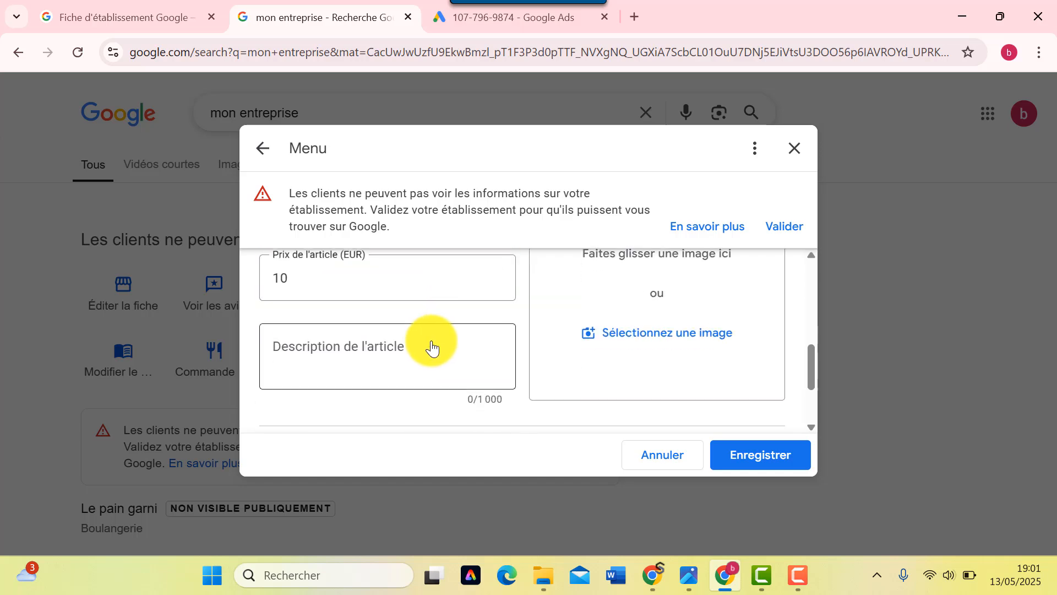
{"action": "scroll", "coordinate": [330, 358], "scroll_direction": "up", "scroll_amount": 2}
{"action": "scroll", "coordinate": [331, 355], "scroll_direction": "up", "scroll_amount": 2}
{"action": "scroll", "coordinate": [330, 352], "scroll_direction": "down", "scroll_amount": 2}
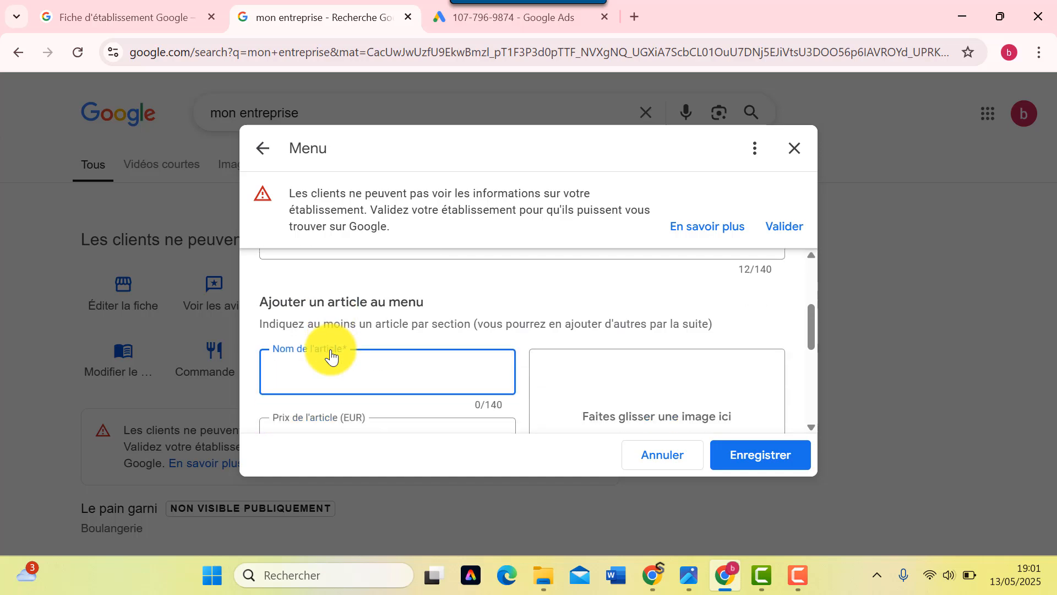
{"action": "type", "text": "form"}
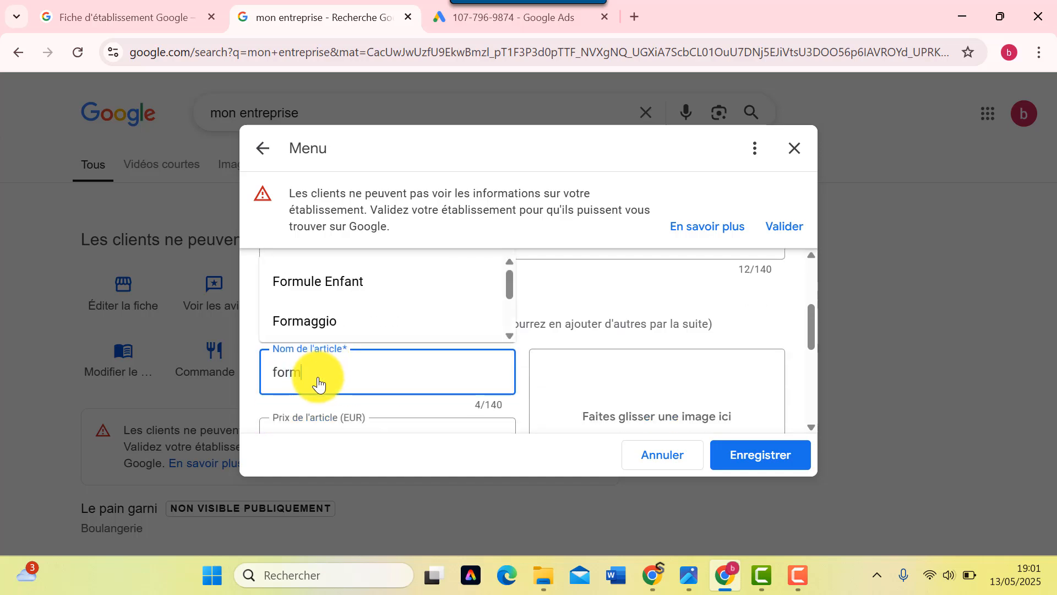
{"action": "scroll", "coordinate": [367, 300], "scroll_direction": "down", "scroll_amount": 2}
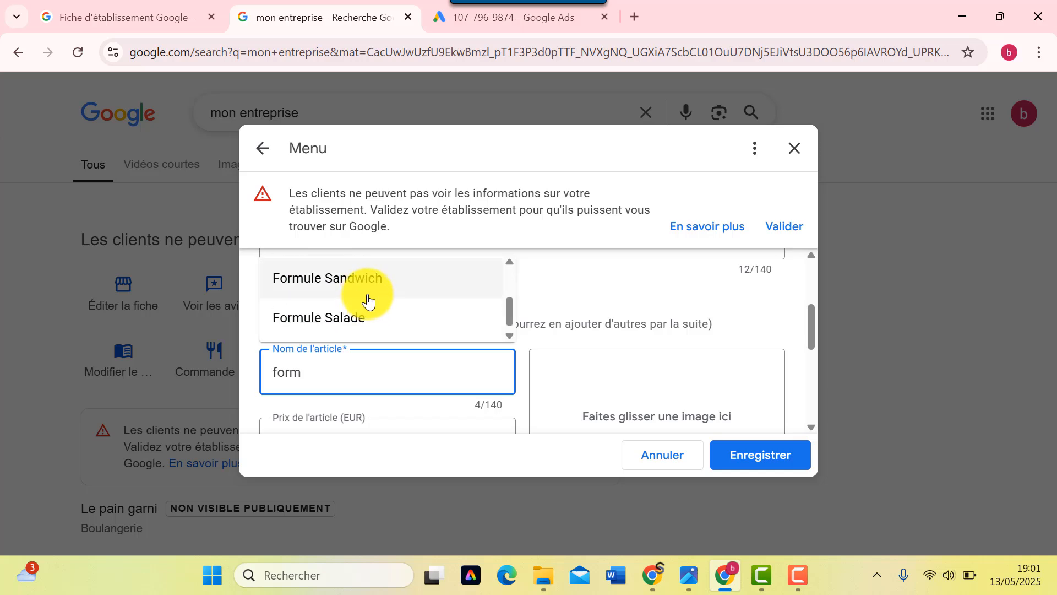
{"action": "left_click", "coordinate": [368, 301]}
- Begin the item description with 'san'
{"action": "scroll", "coordinate": [369, 319], "scroll_direction": "down", "scroll_amount": 5}
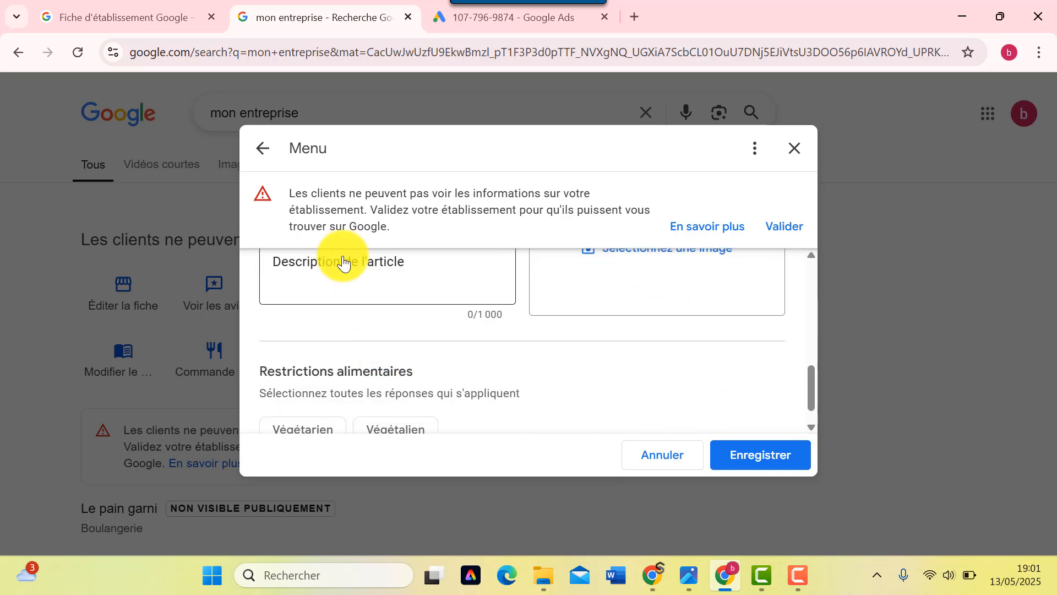
{"action": "scroll", "coordinate": [345, 283], "scroll_direction": "up", "scroll_amount": 3}
{"action": "scroll", "coordinate": [350, 308], "scroll_direction": "down", "scroll_amount": 1}
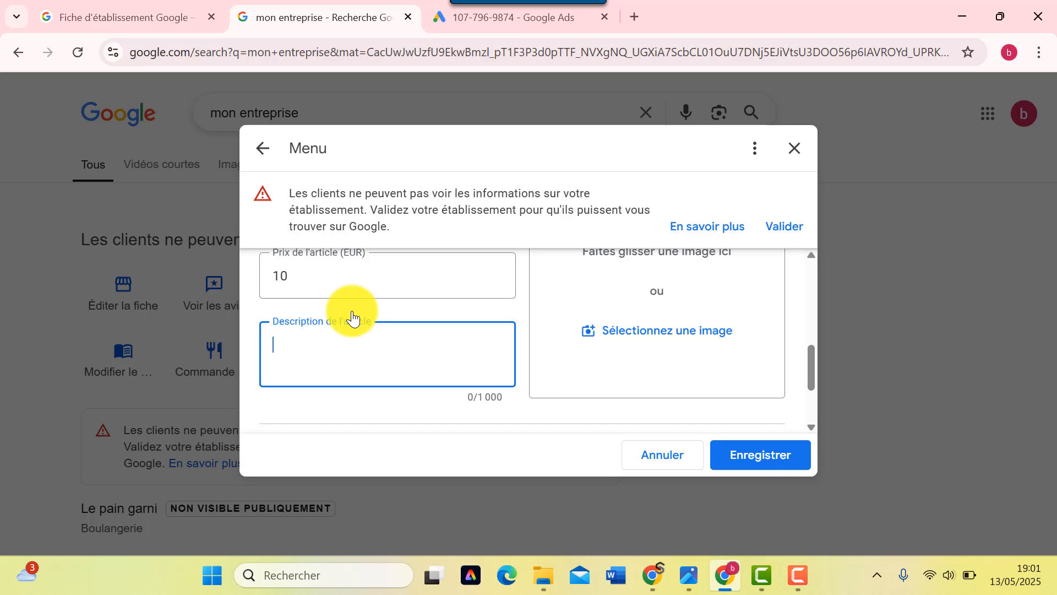
{"action": "type", "text": "san"}
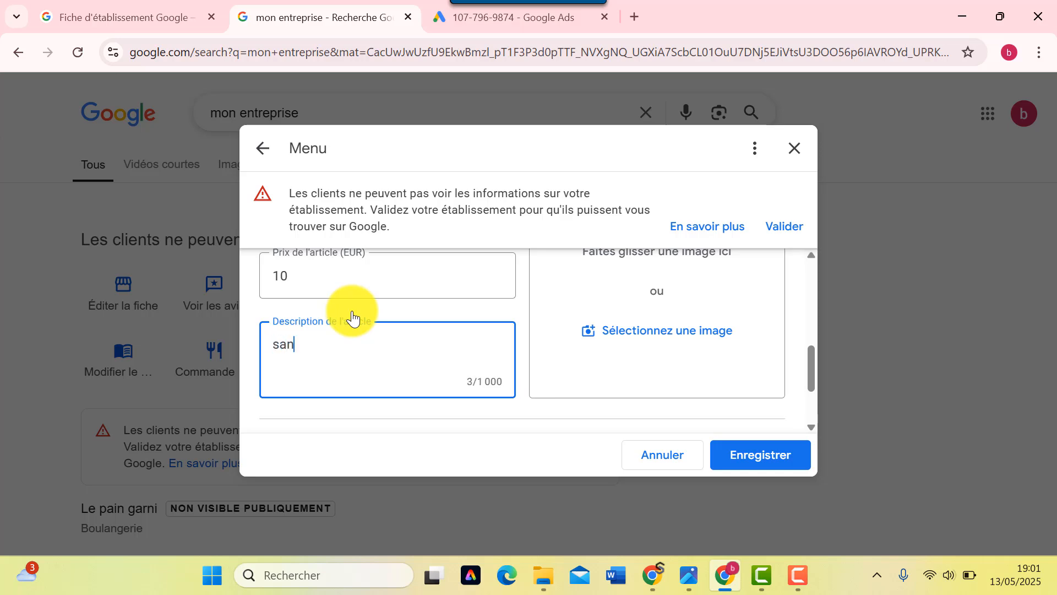
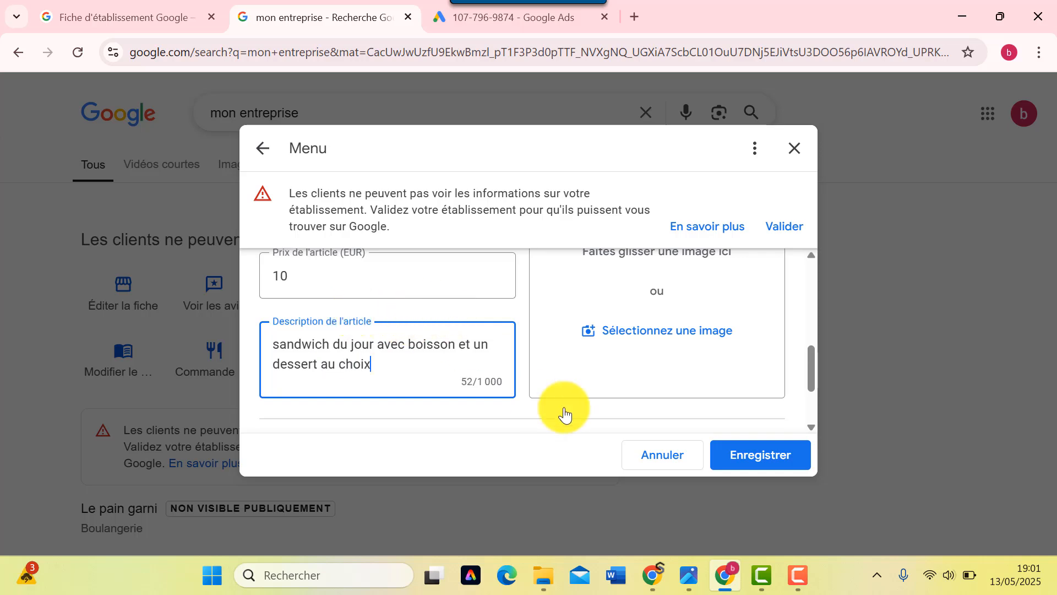
- Attach the fast-food photo to the Formule Sandwich item and save the menu
{"action": "scroll", "coordinate": [655, 358], "scroll_direction": "up", "scroll_amount": 2}
{"action": "scroll", "coordinate": [651, 356], "scroll_direction": "down", "scroll_amount": 2}
{"action": "left_click", "coordinate": [652, 342]}
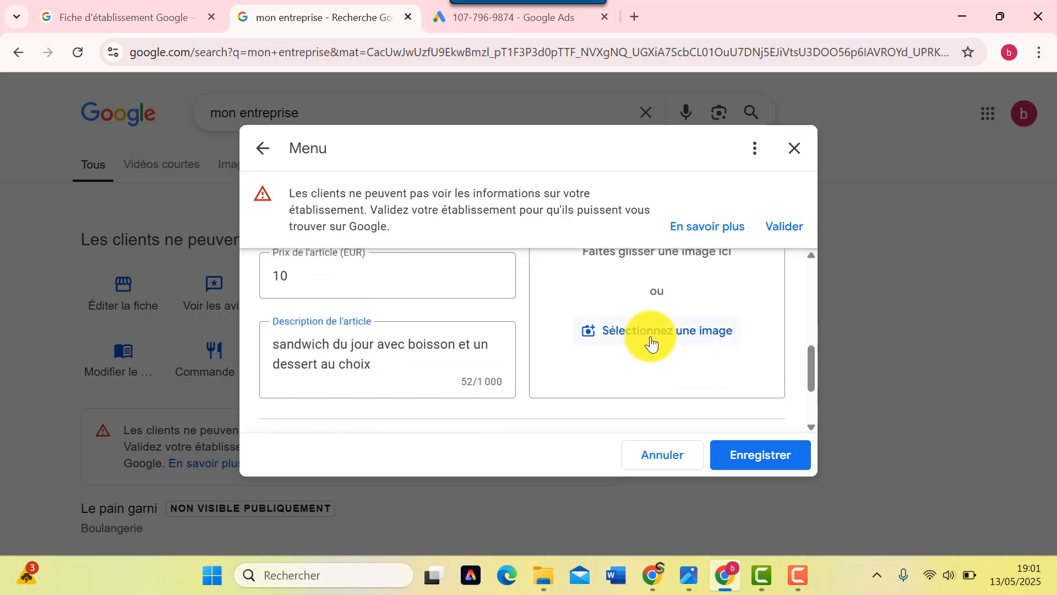
{"action": "scroll", "coordinate": [279, 224], "scroll_direction": "down", "scroll_amount": 5}
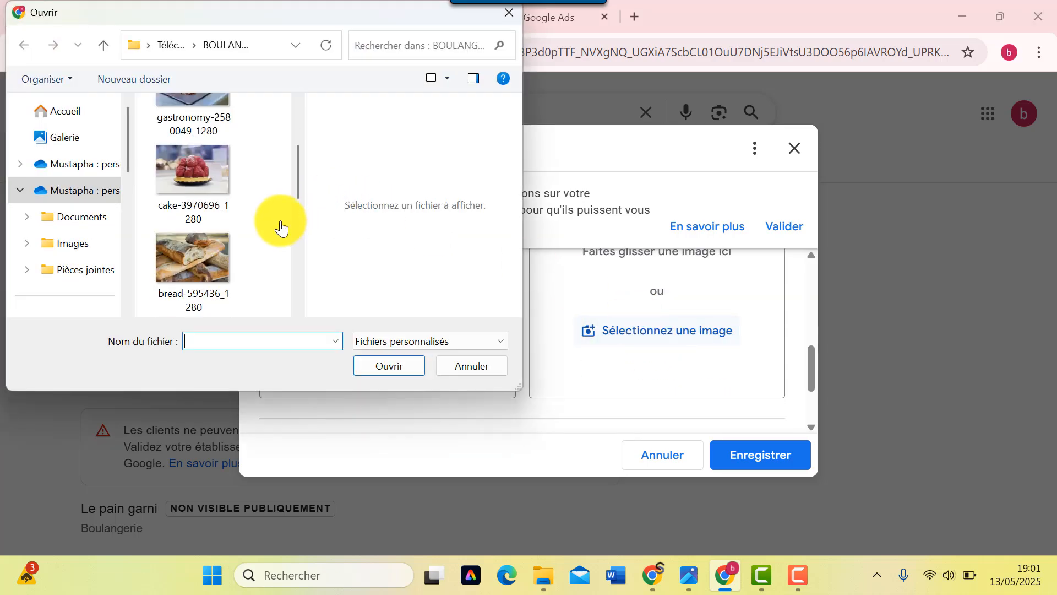
{"action": "double_click", "coordinate": [185, 256]}
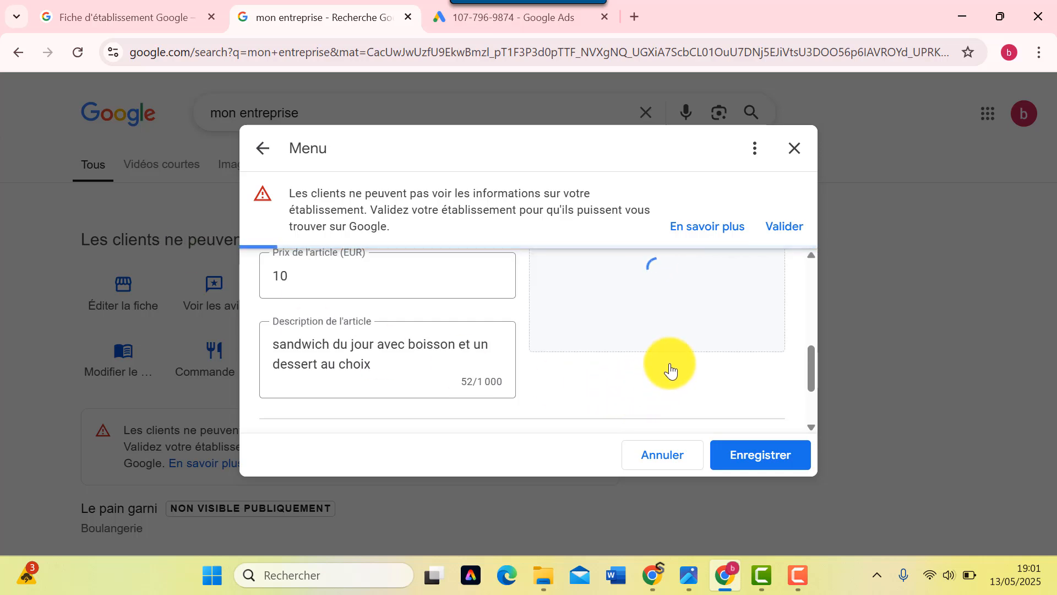
{"action": "scroll", "coordinate": [670, 368], "scroll_direction": "up", "scroll_amount": 2}
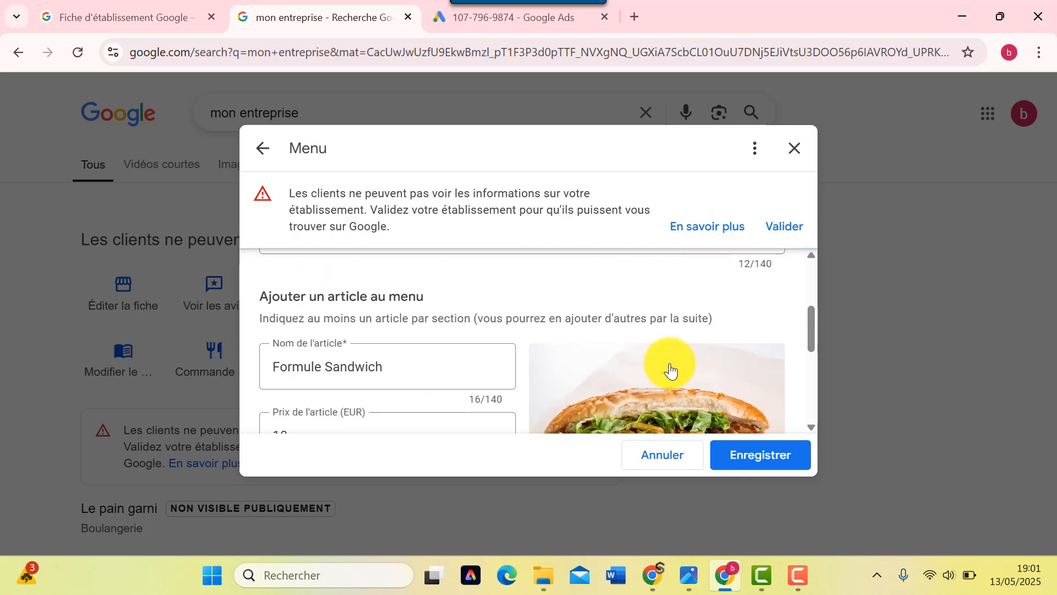
{"action": "scroll", "coordinate": [670, 368], "scroll_direction": "down", "scroll_amount": 1}
{"action": "left_click", "coordinate": [756, 464]}
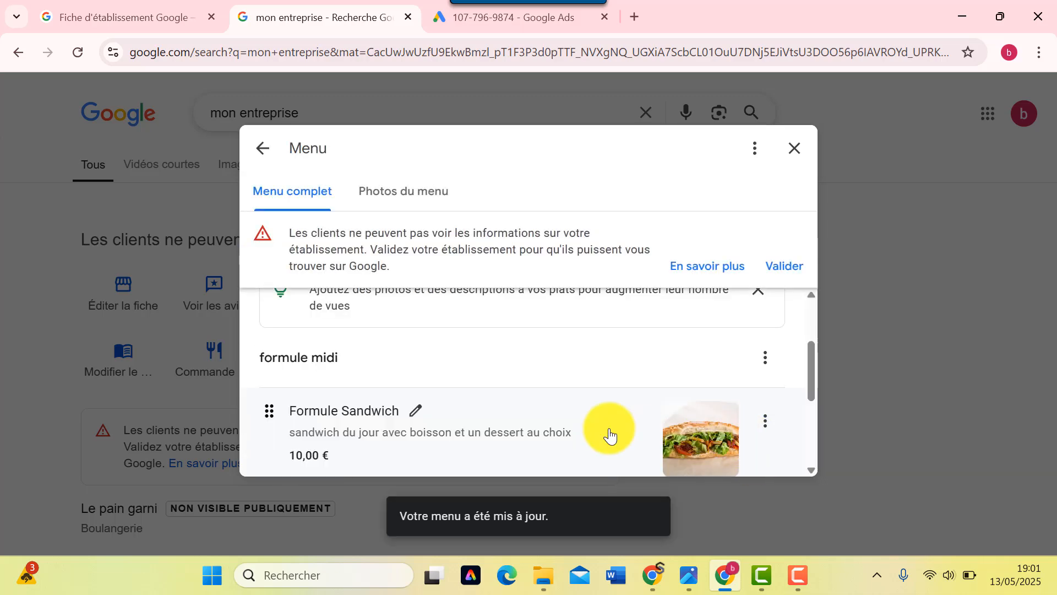
{"action": "scroll", "coordinate": [609, 435], "scroll_direction": "down", "scroll_amount": 3}
{"action": "scroll", "coordinate": [566, 425], "scroll_direction": "up", "scroll_amount": 3}
{"action": "scroll", "coordinate": [565, 425], "scroll_direction": "down", "scroll_amount": 1}
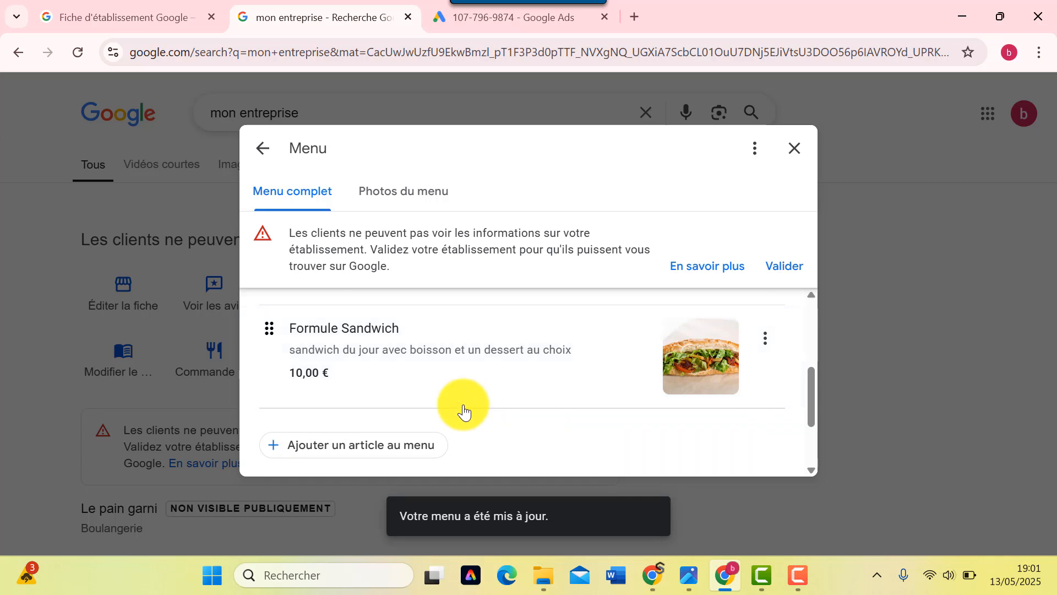
{"action": "scroll", "coordinate": [385, 430], "scroll_direction": "down", "scroll_amount": 1}
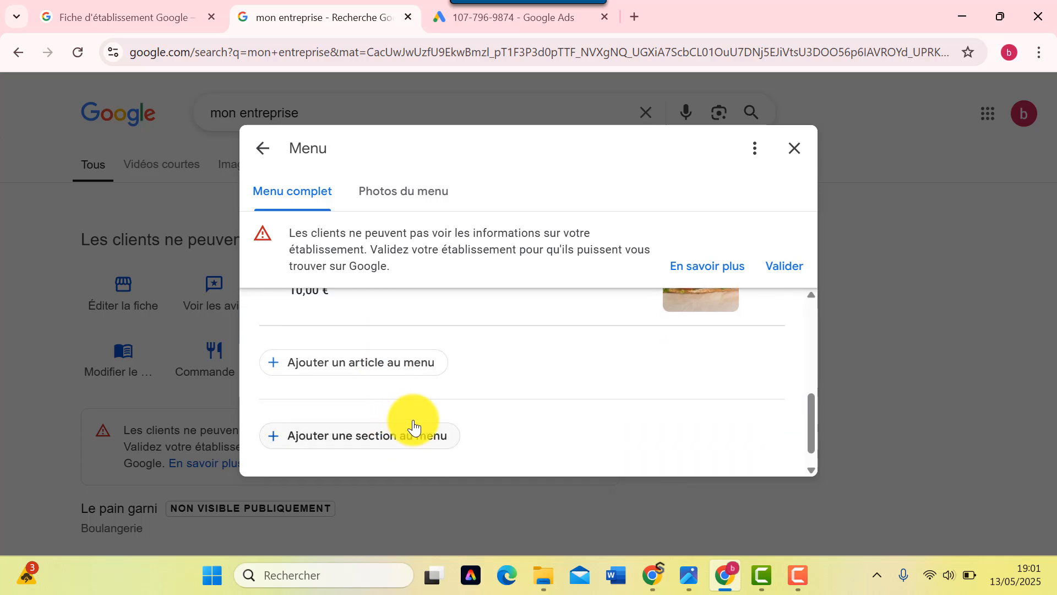
{"action": "scroll", "coordinate": [413, 425], "scroll_direction": "up", "scroll_amount": 1}
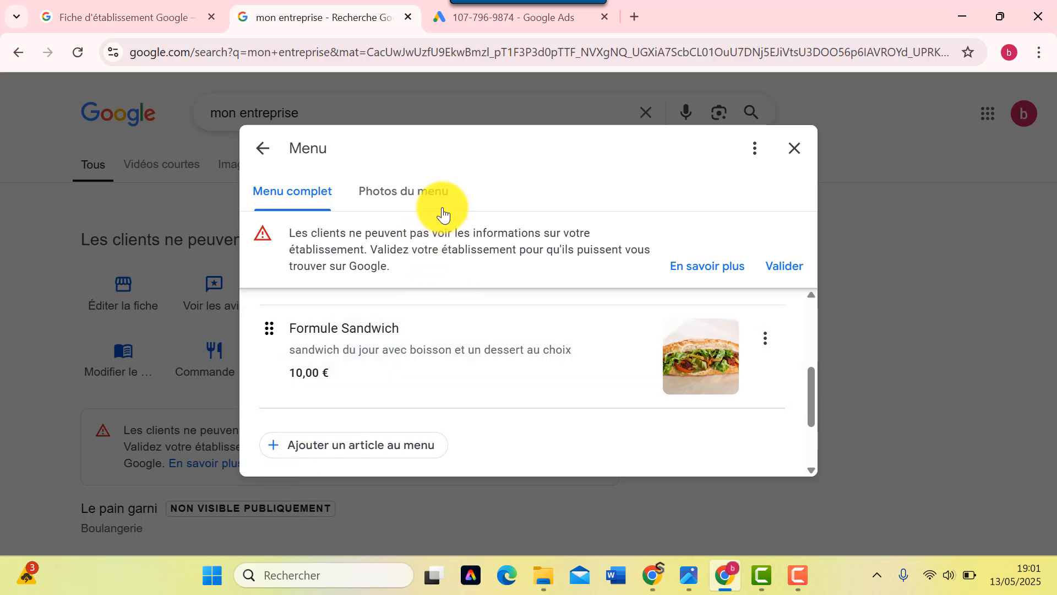
- Upload the fast-food image as a menu photo under Photos du menu
{"action": "left_click", "coordinate": [397, 191]}
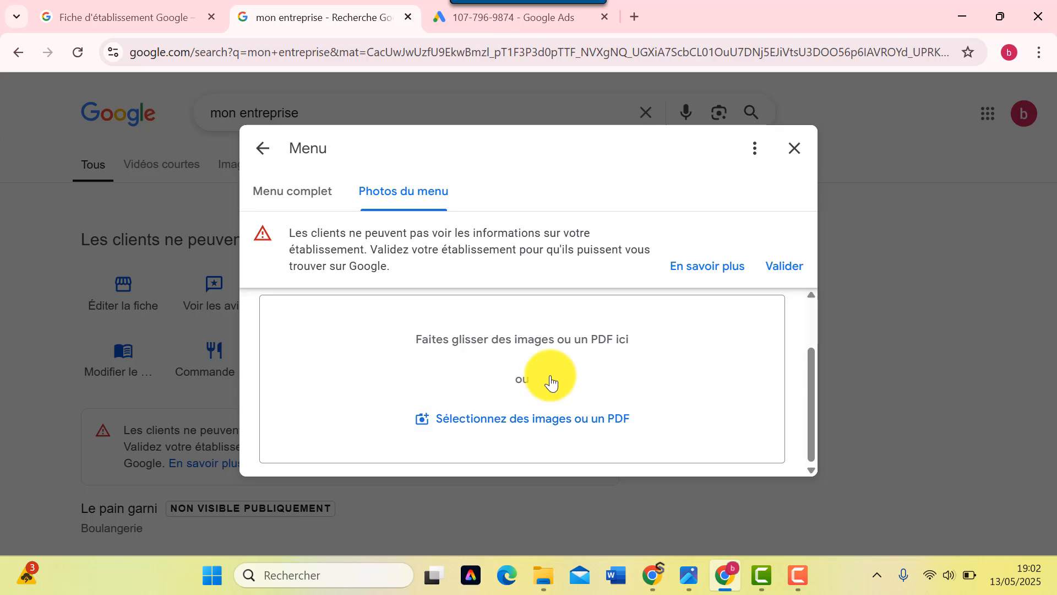
{"action": "left_click", "coordinate": [514, 429]}
{"action": "scroll", "coordinate": [193, 284], "scroll_direction": "down", "scroll_amount": 3}
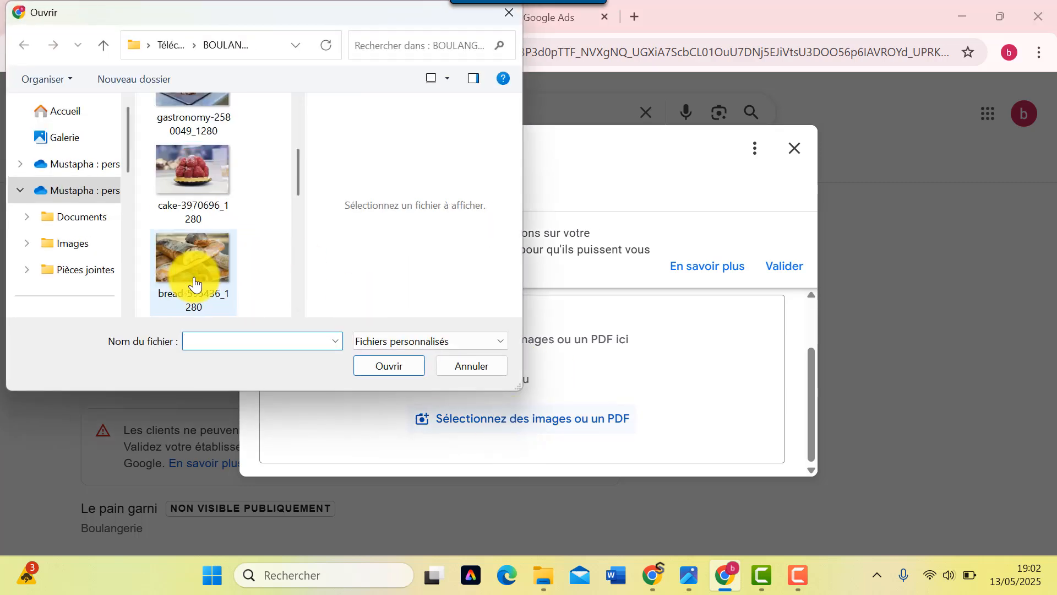
{"action": "scroll", "coordinate": [193, 284], "scroll_direction": "down", "scroll_amount": 2}
{"action": "double_click", "coordinate": [194, 259]}
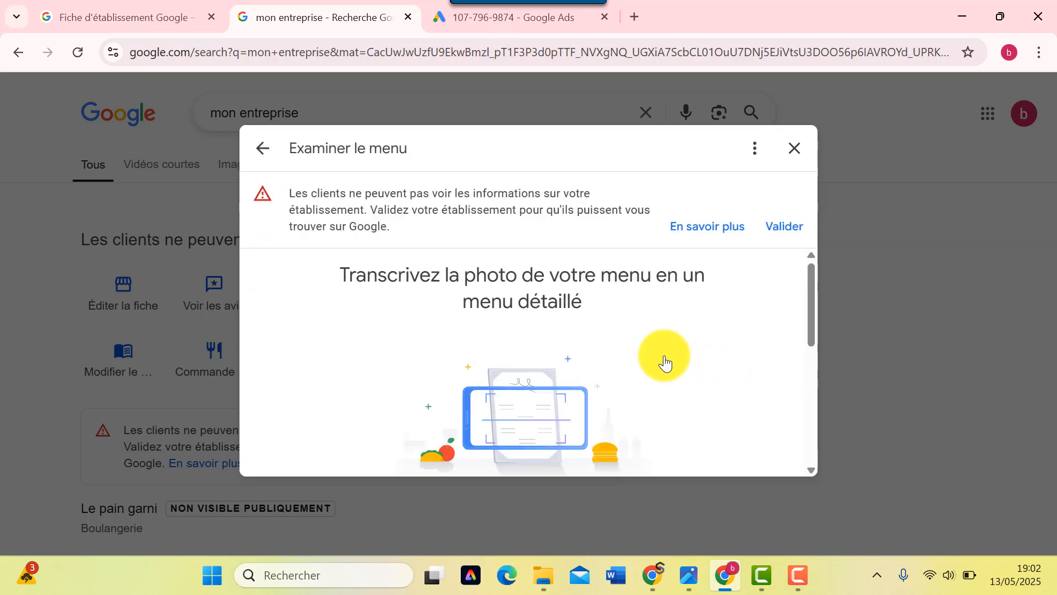
- Skip transcription of the uploaded menu photo
{"action": "scroll", "coordinate": [665, 359], "scroll_direction": "down", "scroll_amount": 3}
{"action": "scroll", "coordinate": [665, 359], "scroll_direction": "down", "scroll_amount": 2}
{"action": "scroll", "coordinate": [655, 358], "scroll_direction": "up", "scroll_amount": 5}
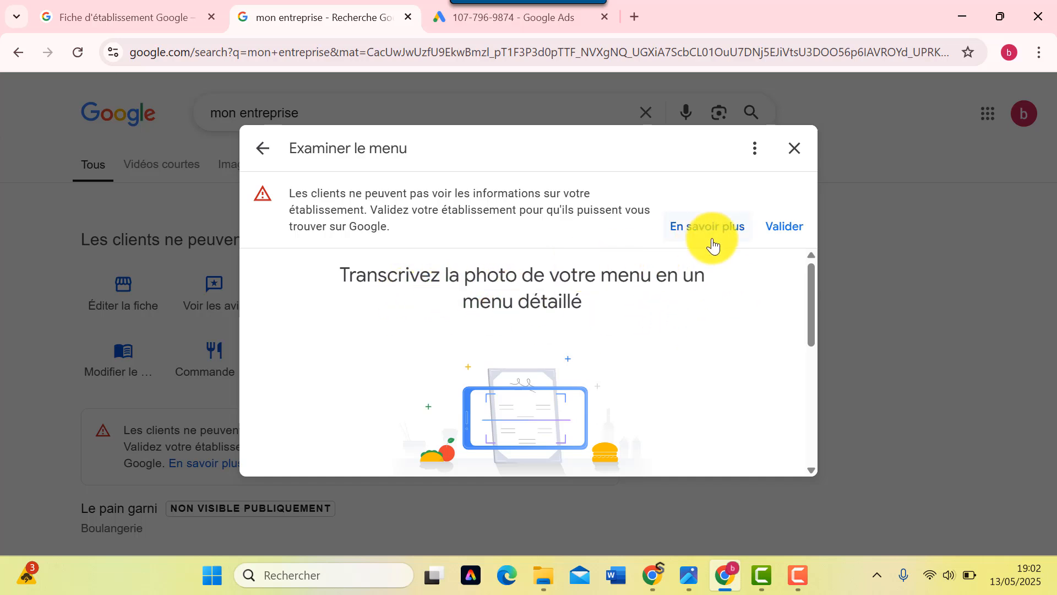
{"action": "scroll", "coordinate": [602, 406], "scroll_direction": "down", "scroll_amount": 5}
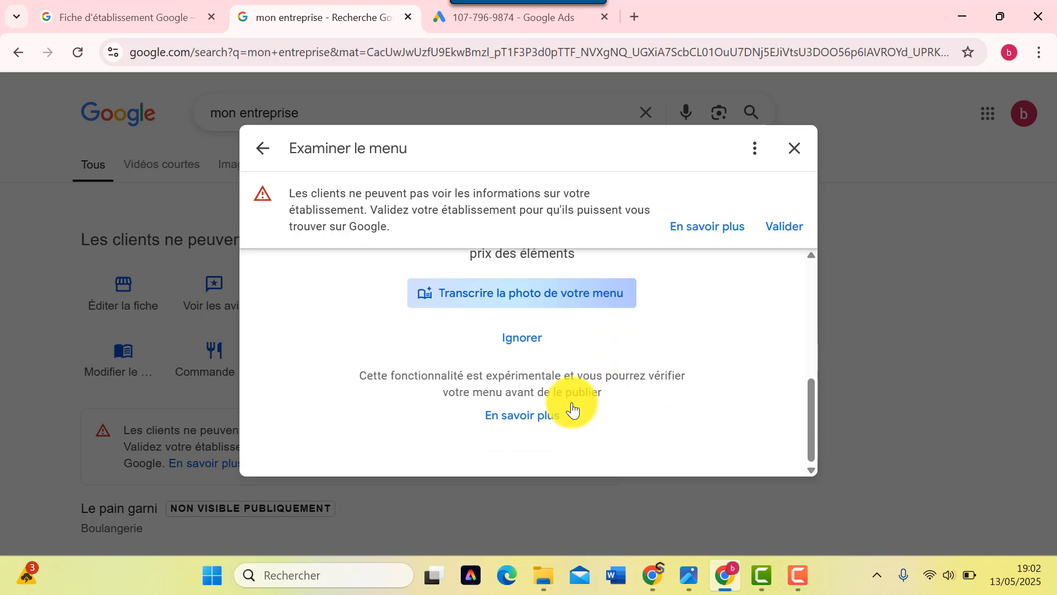
{"action": "left_click", "coordinate": [523, 338]}
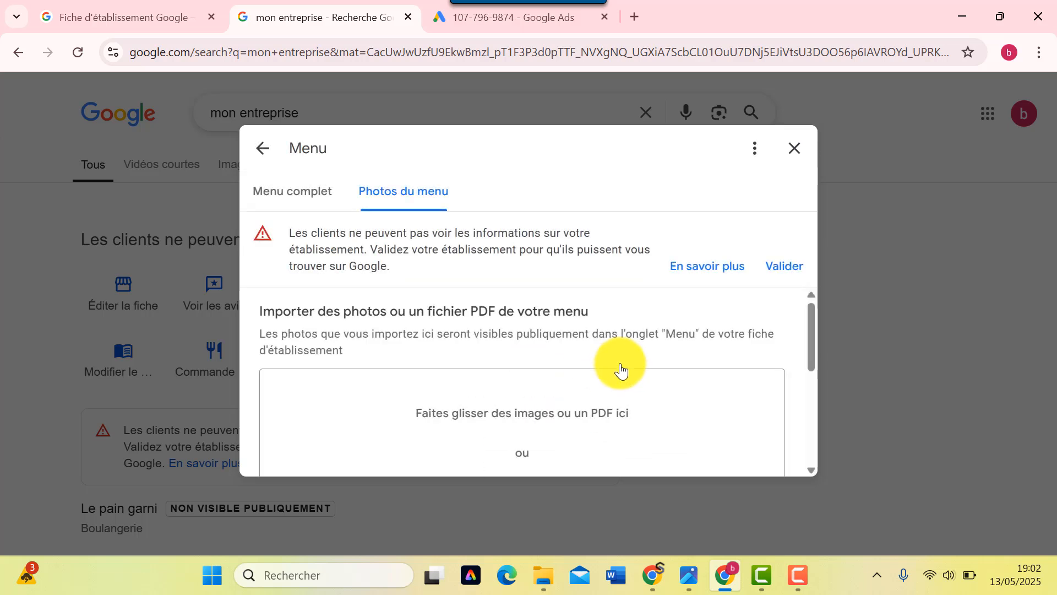
{"action": "scroll", "coordinate": [592, 363], "scroll_direction": "down", "scroll_amount": 5}
{"action": "scroll", "coordinate": [573, 361], "scroll_direction": "up", "scroll_amount": 2}
{"action": "scroll", "coordinate": [574, 361], "scroll_direction": "down", "scroll_amount": 2}
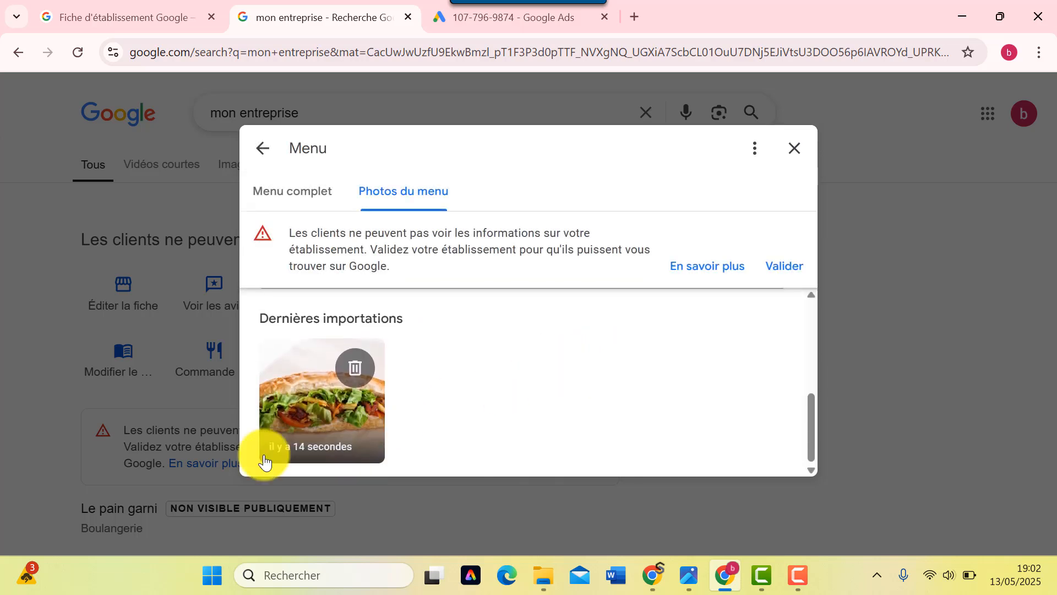
{"action": "scroll", "coordinate": [292, 412], "scroll_direction": "up", "scroll_amount": 1}
{"action": "scroll", "coordinate": [292, 412], "scroll_direction": "up", "scroll_amount": 3}
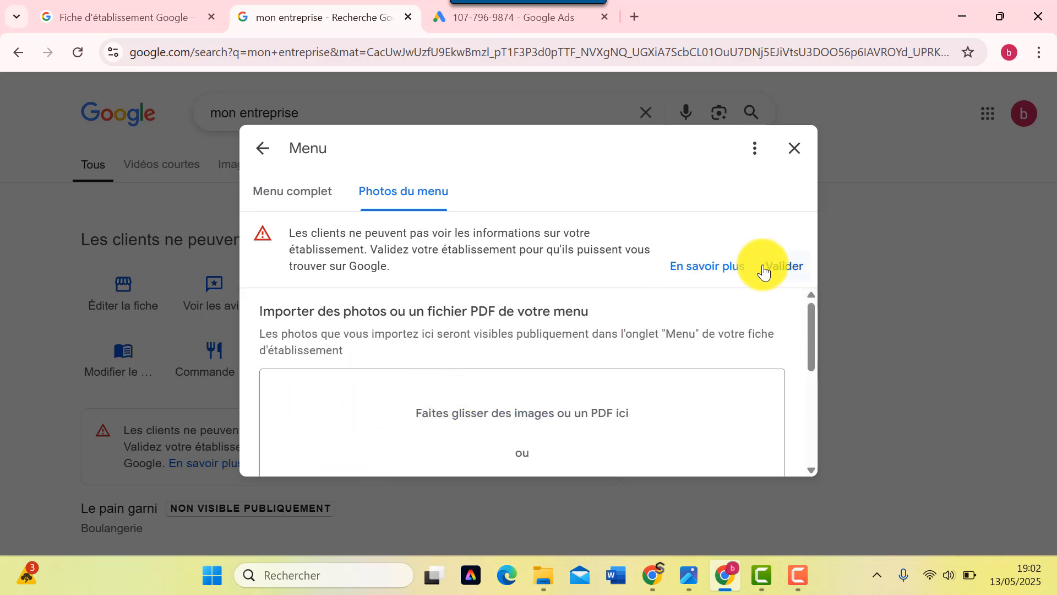
- Start business verification, then go back from the connection-refused page to the profile
{"action": "left_click", "coordinate": [805, 272]}
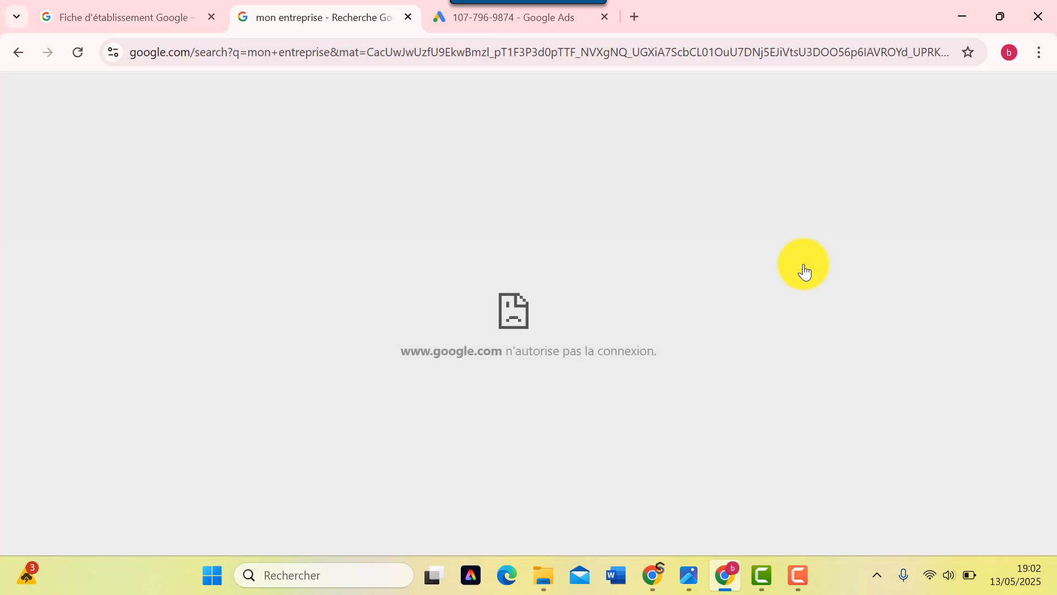
{"action": "left_click", "coordinate": [10, 51]}
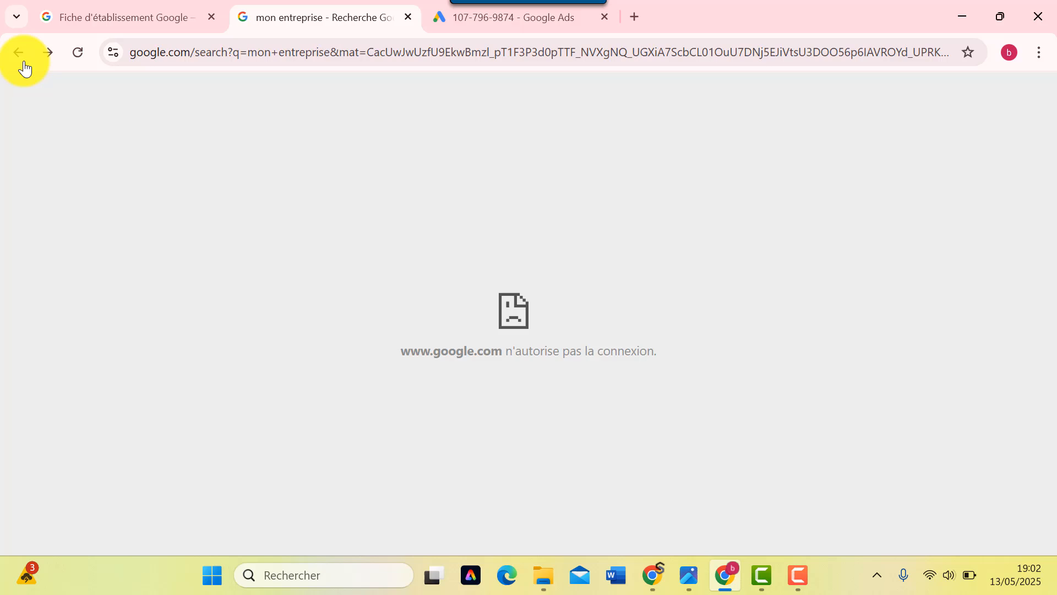
{"action": "left_click", "coordinate": [25, 56]}
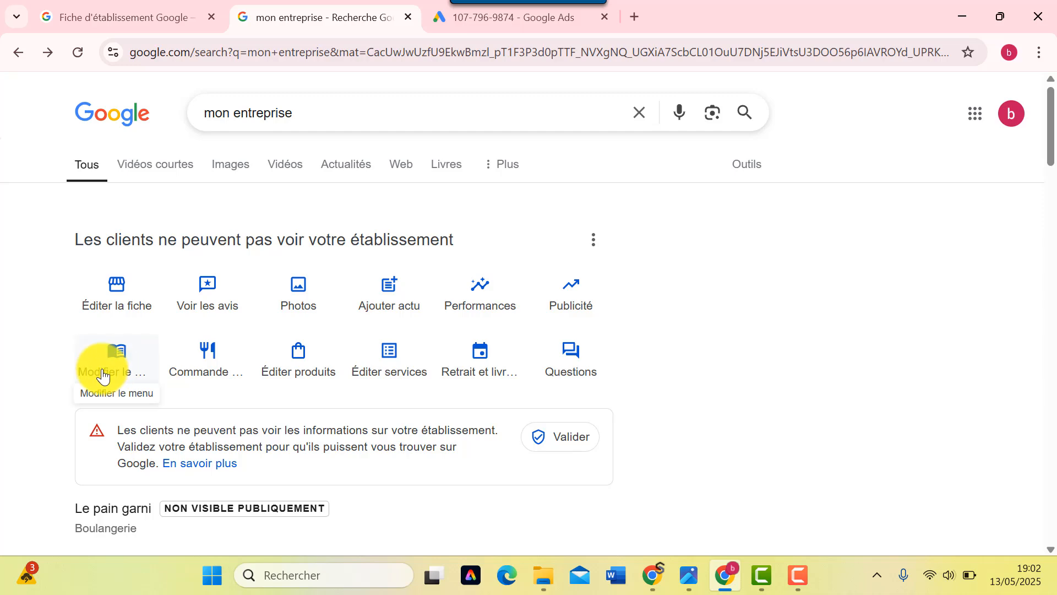
- Review Commande de repas settings, cancelling the ordering link without adding one
{"action": "left_click", "coordinate": [193, 379]}
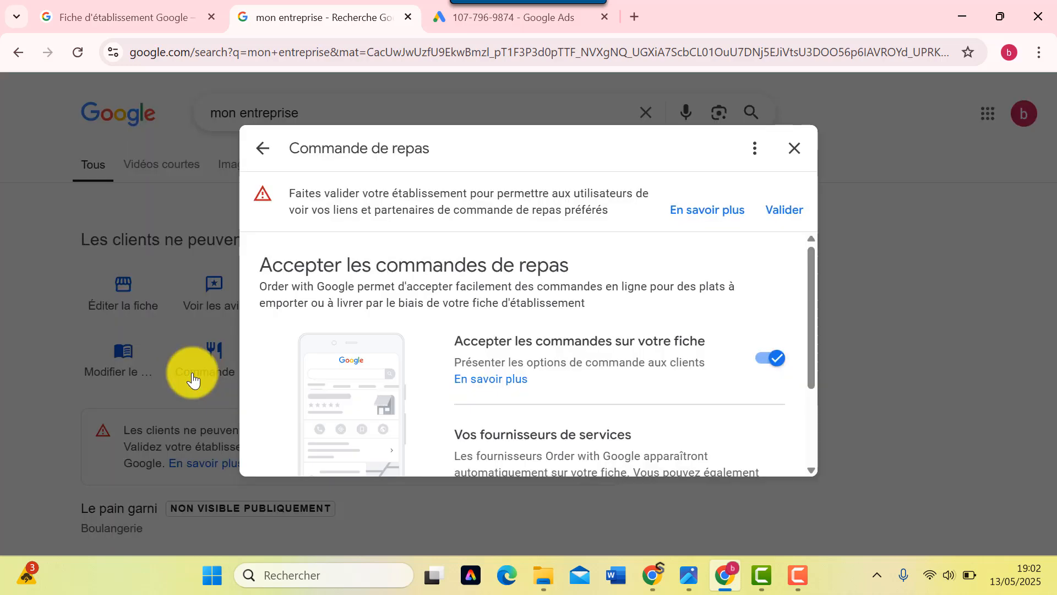
{"action": "scroll", "coordinate": [490, 367], "scroll_direction": "down", "scroll_amount": 2}
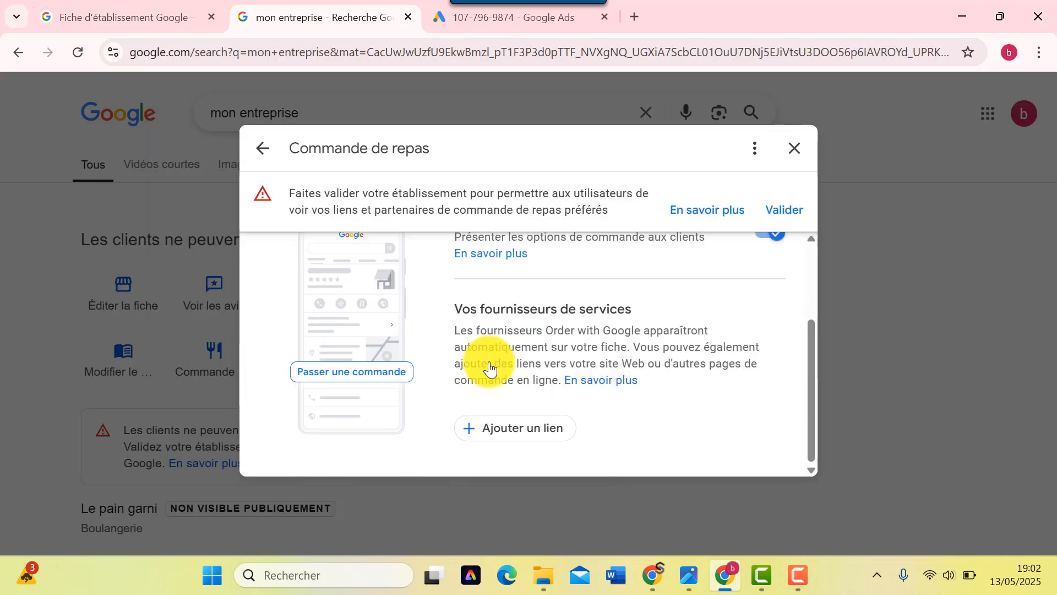
{"action": "scroll", "coordinate": [490, 367], "scroll_direction": "up", "scroll_amount": 2}
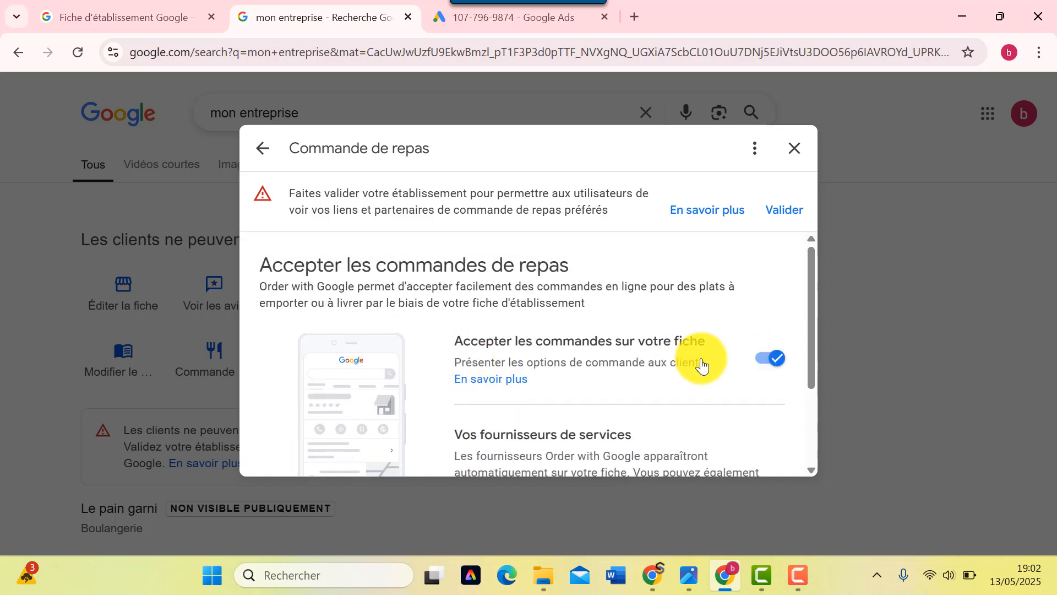
{"action": "scroll", "coordinate": [771, 363], "scroll_direction": "down", "scroll_amount": 2}
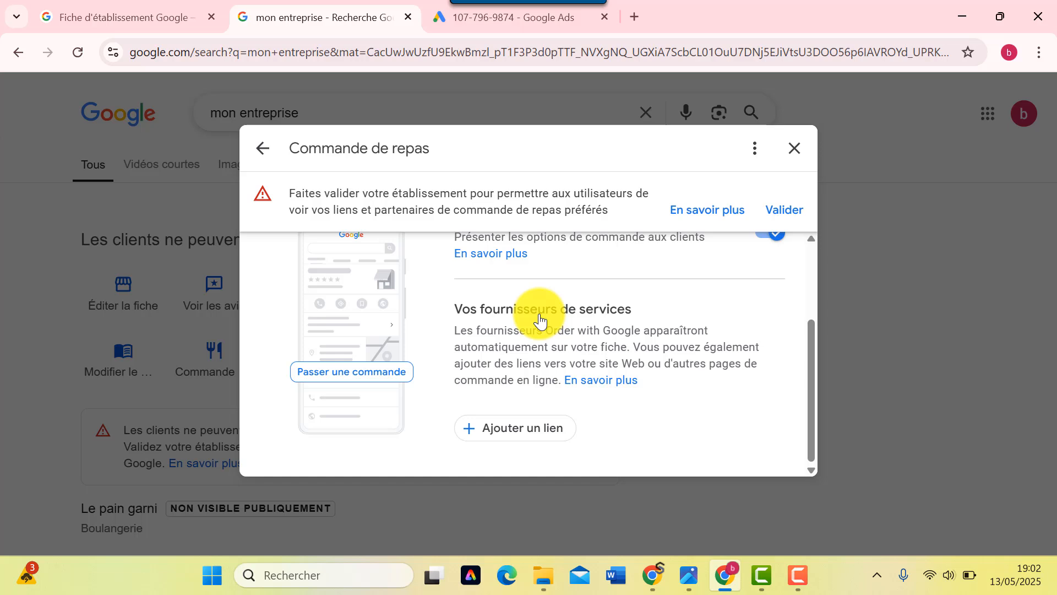
{"action": "left_click", "coordinate": [513, 431]}
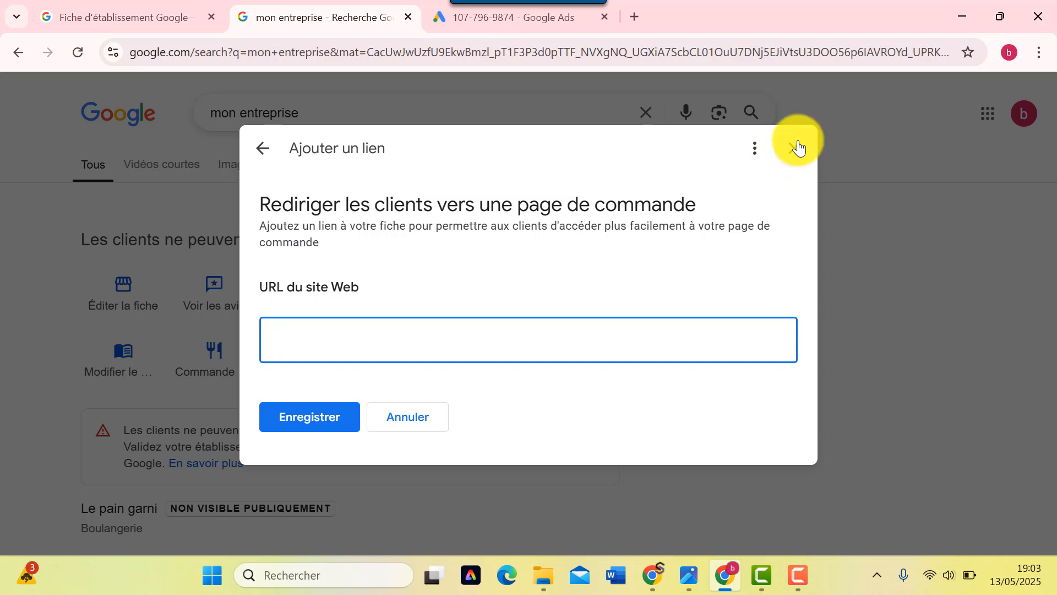
{"action": "left_click", "coordinate": [414, 417]}
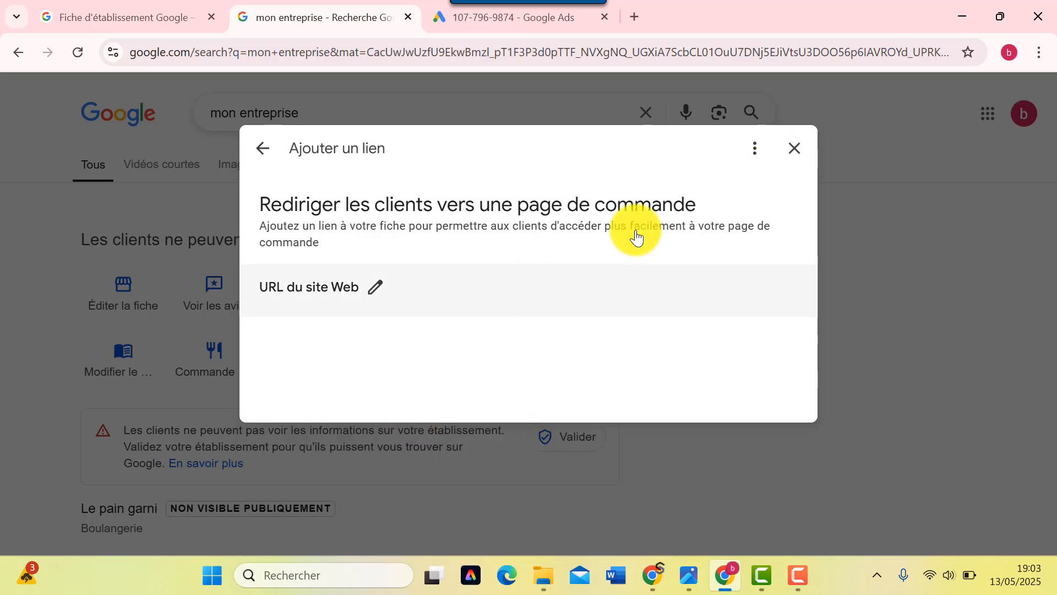
{"action": "left_click", "coordinate": [794, 165]}
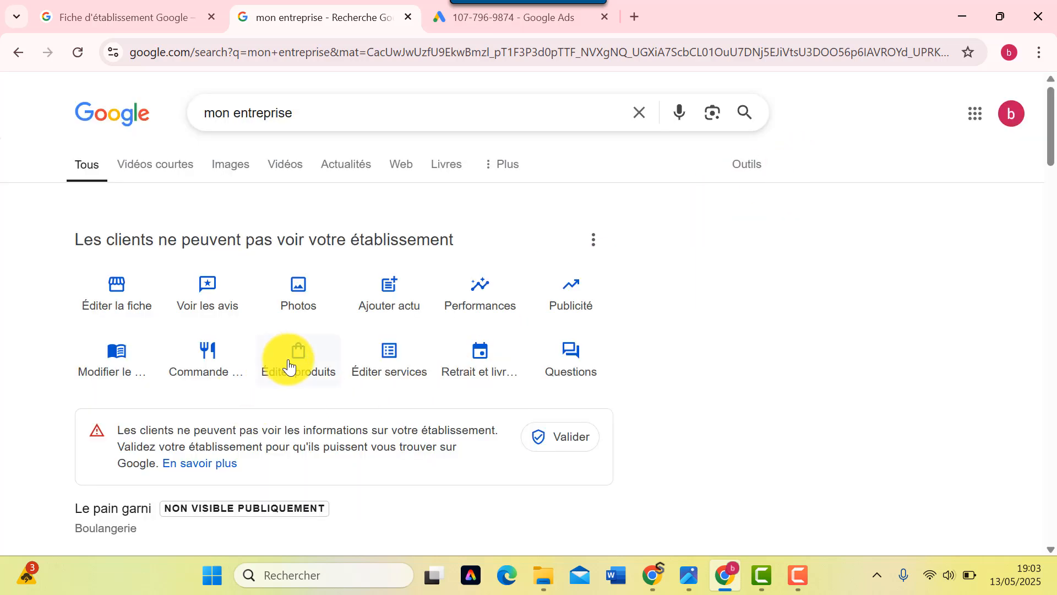
- Start adding the bakery's first product, named 'pain'
{"action": "left_click", "coordinate": [307, 376]}
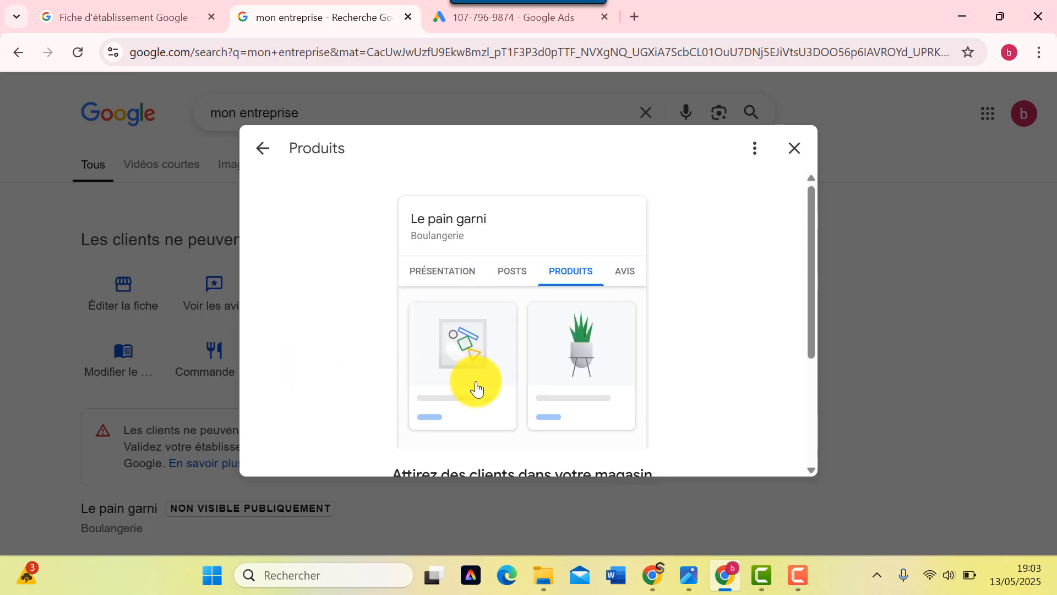
{"action": "scroll", "coordinate": [499, 379], "scroll_direction": "down", "scroll_amount": 3}
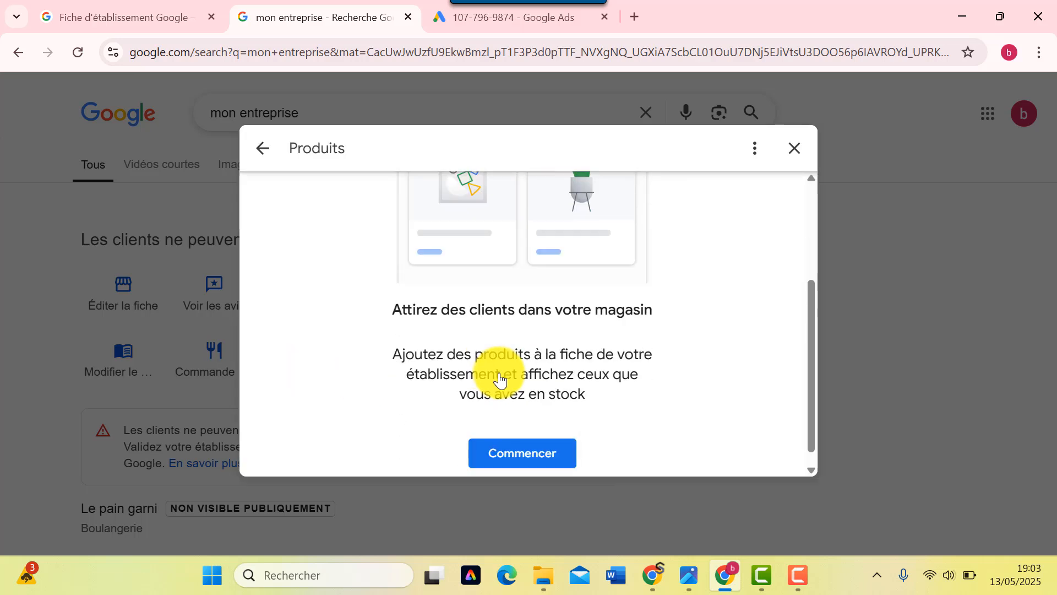
{"action": "scroll", "coordinate": [489, 361], "scroll_direction": "up", "scroll_amount": 3}
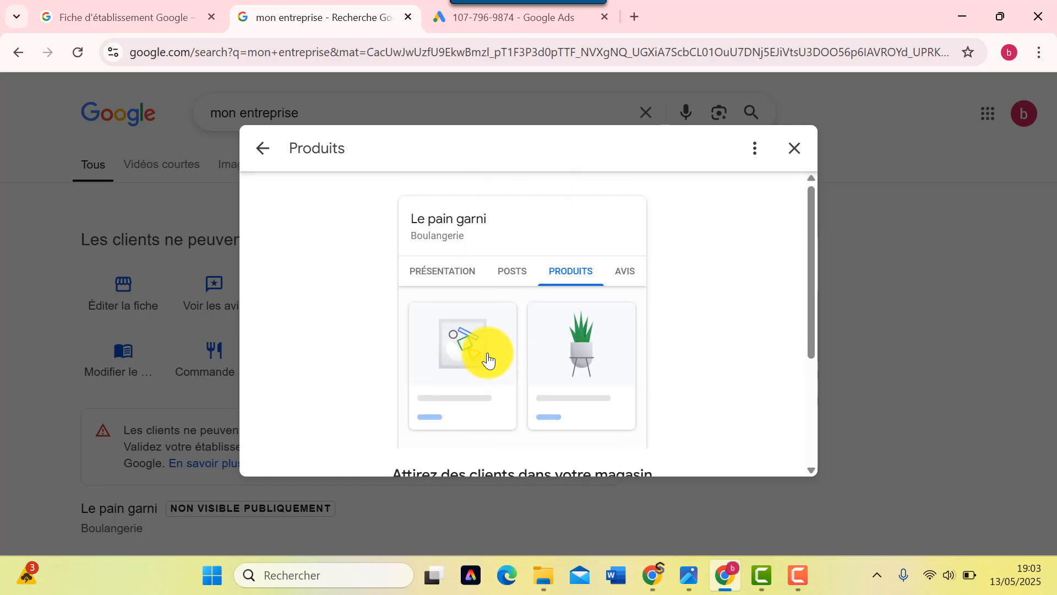
{"action": "scroll", "coordinate": [489, 360], "scroll_direction": "down", "scroll_amount": 3}
{"action": "left_click", "coordinate": [504, 436]}
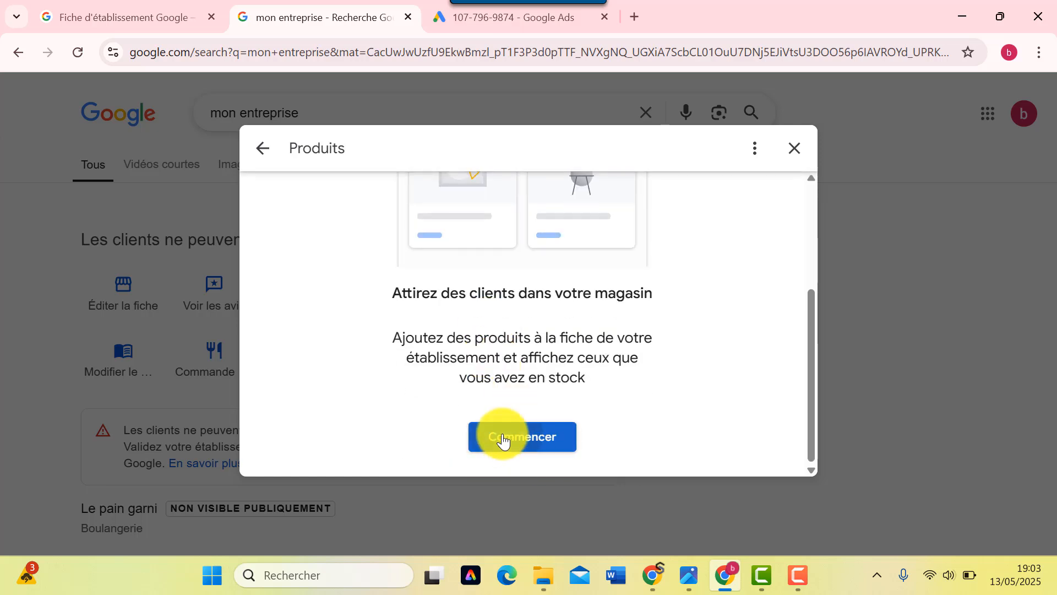
{"action": "left_click", "coordinate": [370, 306]}
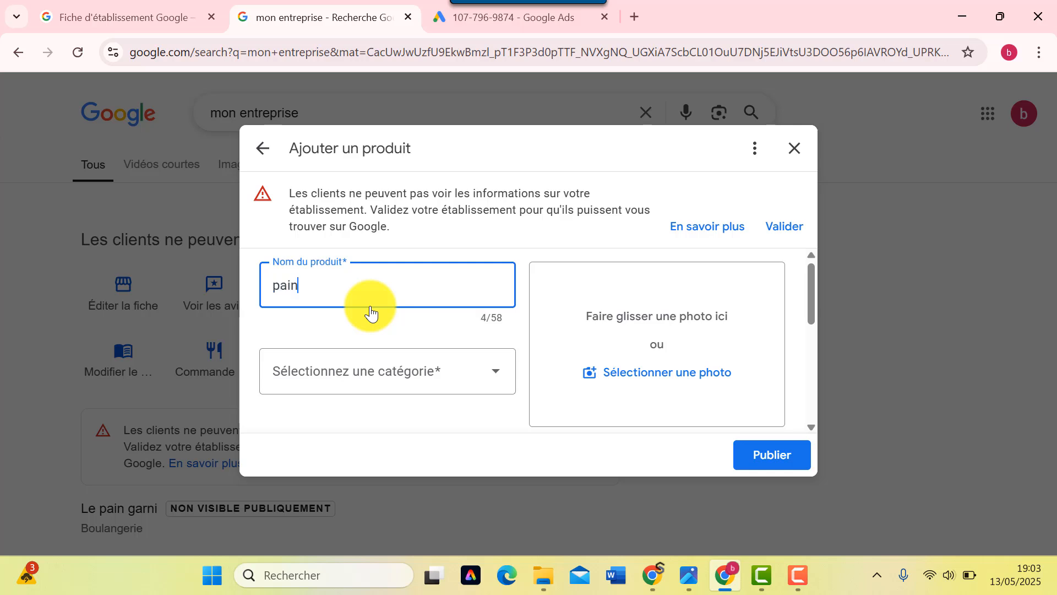
- Put it in a new 'pains' category at 2 € with description 'pain au levain'
{"action": "left_click", "coordinate": [432, 368]}
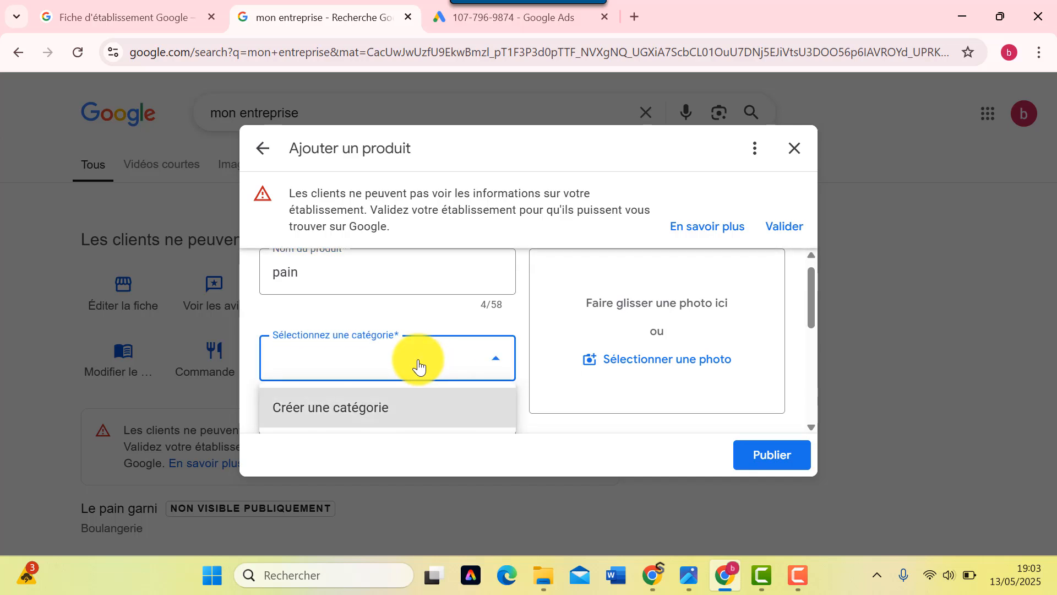
{"action": "left_click", "coordinate": [351, 327]}
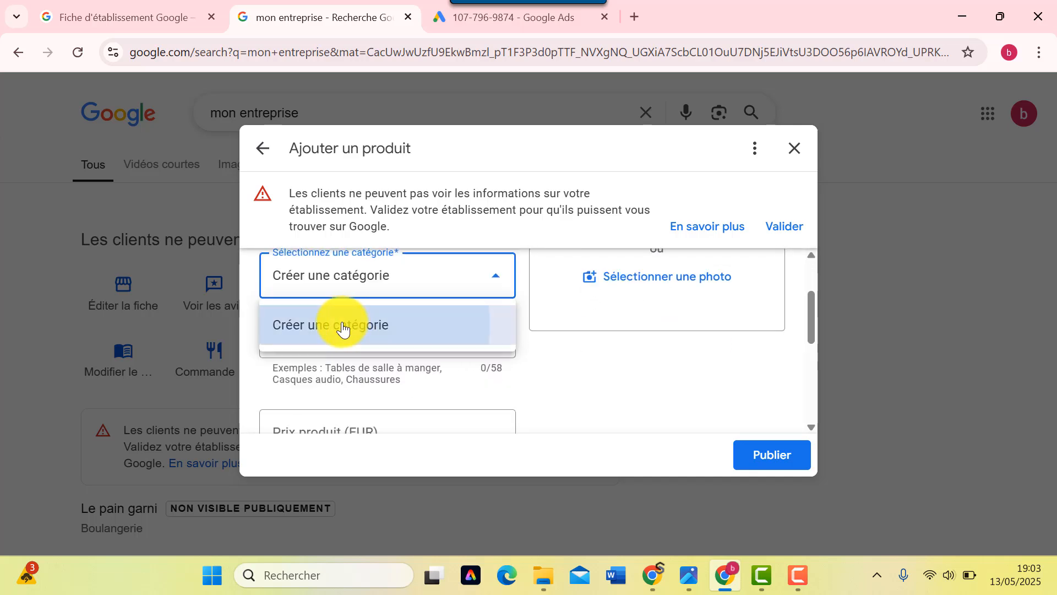
{"action": "scroll", "coordinate": [338, 330], "scroll_direction": "up", "scroll_amount": 2}
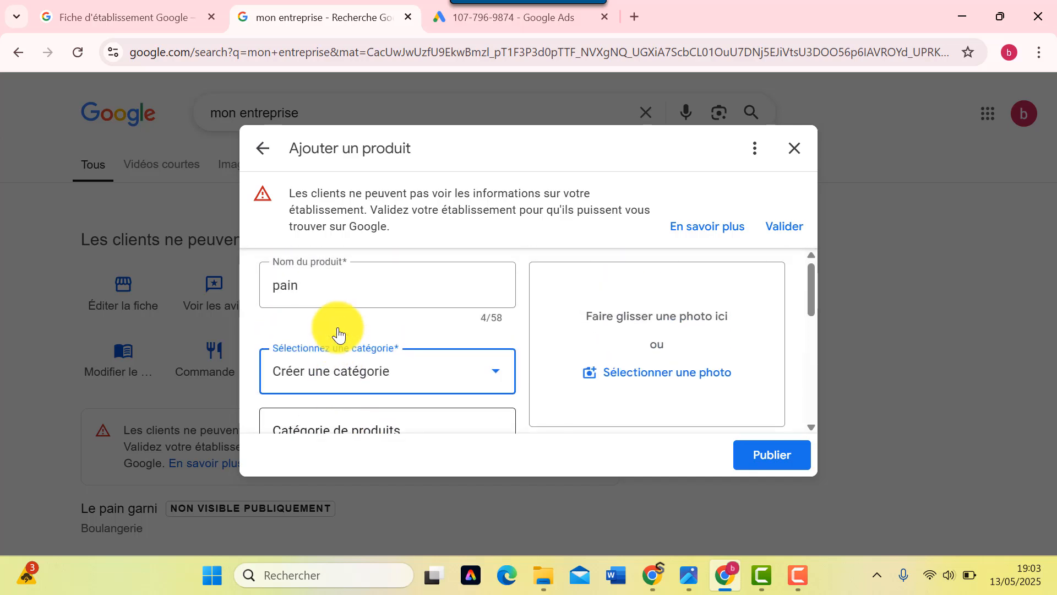
{"action": "scroll", "coordinate": [337, 331], "scroll_direction": "down", "scroll_amount": 2}
{"action": "left_click", "coordinate": [401, 358]}
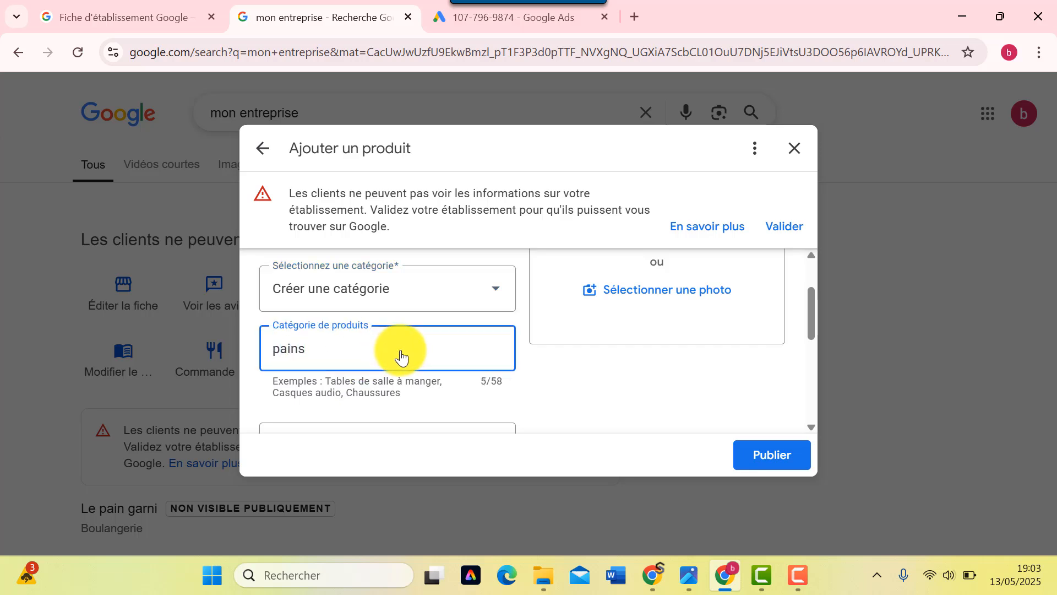
{"action": "scroll", "coordinate": [386, 386], "scroll_direction": "down", "scroll_amount": 2}
{"action": "left_click", "coordinate": [365, 374]}
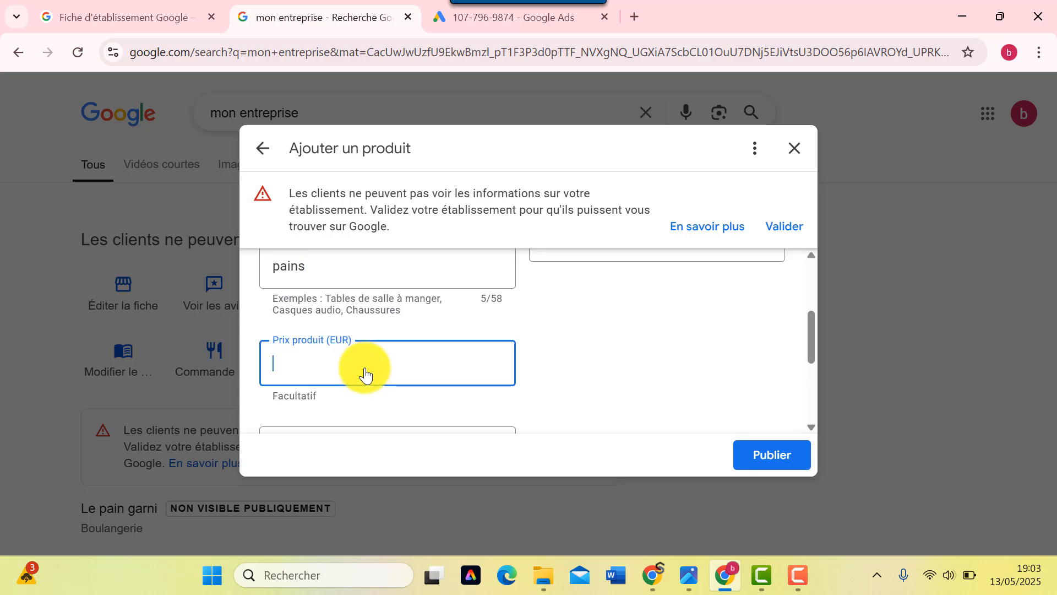
{"action": "type", "text": "2"}
{"action": "scroll", "coordinate": [365, 371], "scroll_direction": "down", "scroll_amount": 3}
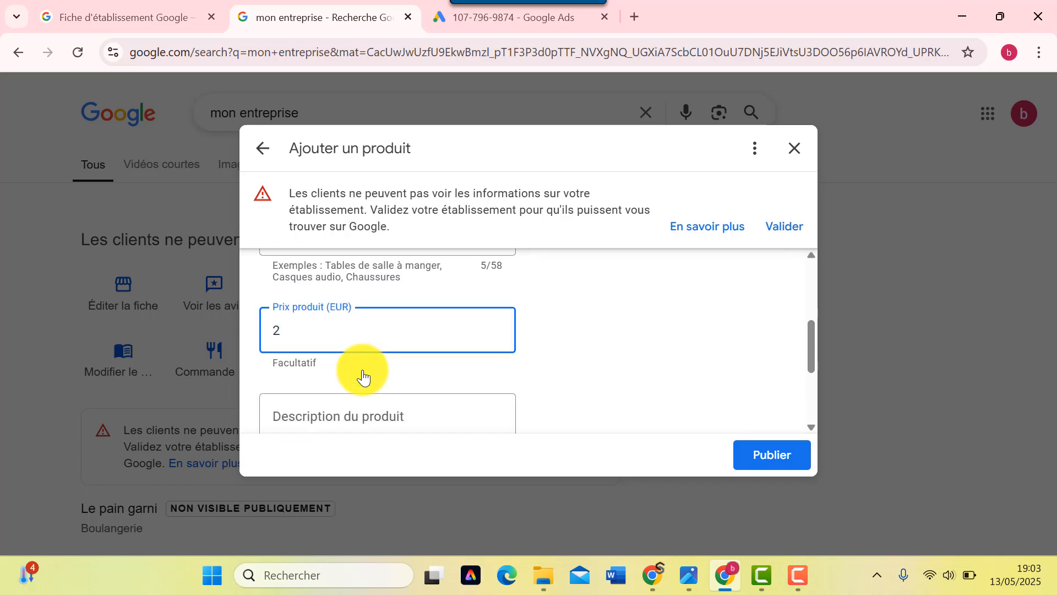
{"action": "left_click", "coordinate": [330, 295]}
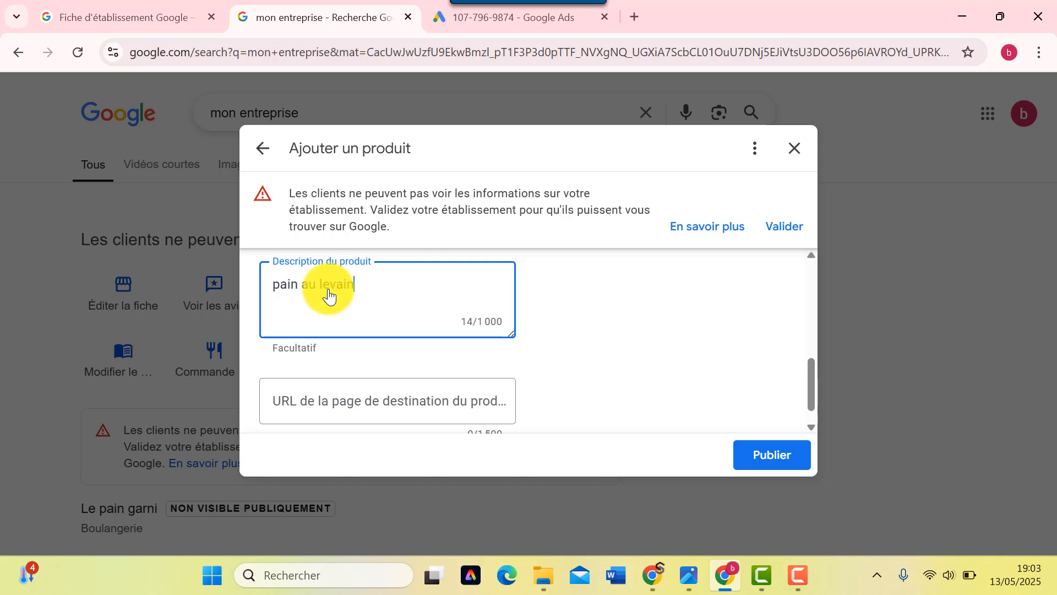
{"action": "scroll", "coordinate": [358, 380], "scroll_direction": "down", "scroll_amount": 1}
{"action": "scroll", "coordinate": [600, 419], "scroll_direction": "up", "scroll_amount": 4}
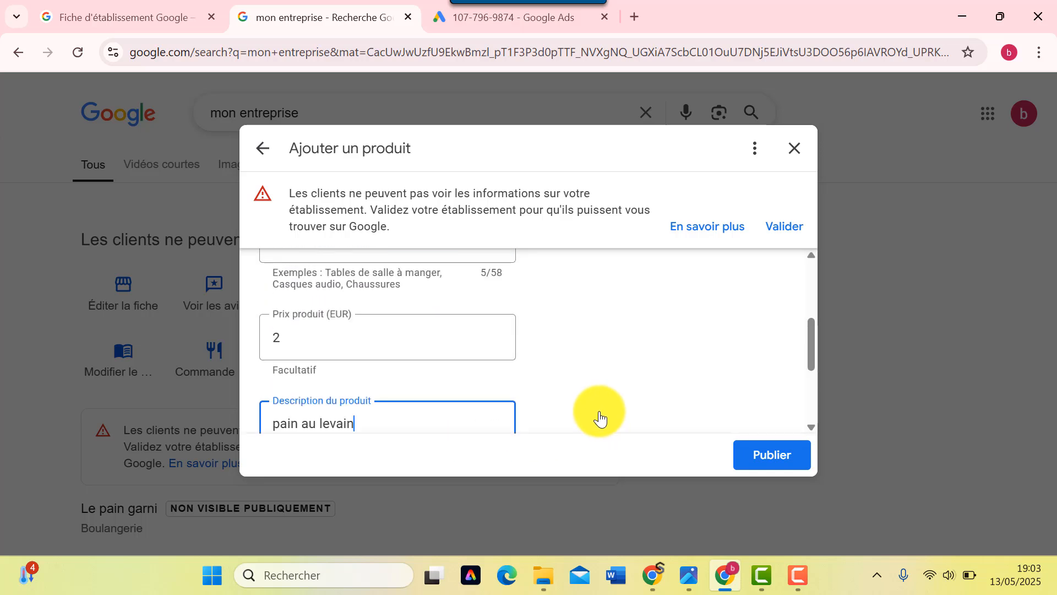
{"action": "scroll", "coordinate": [418, 370], "scroll_direction": "down", "scroll_amount": 3}
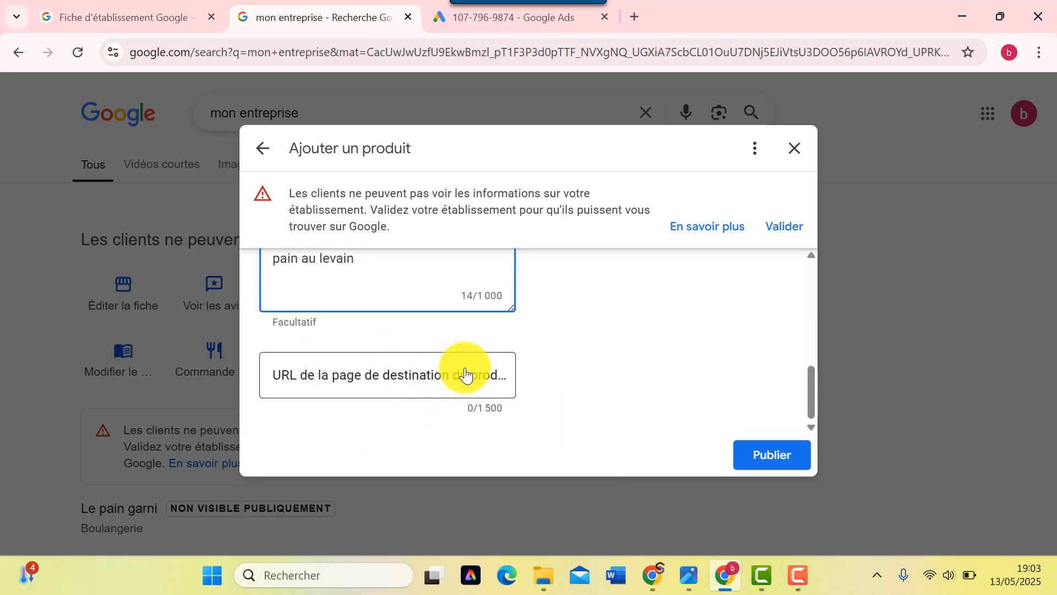
{"action": "scroll", "coordinate": [467, 374], "scroll_direction": "up", "scroll_amount": 3}
{"action": "scroll", "coordinate": [468, 374], "scroll_direction": "up", "scroll_amount": 2}
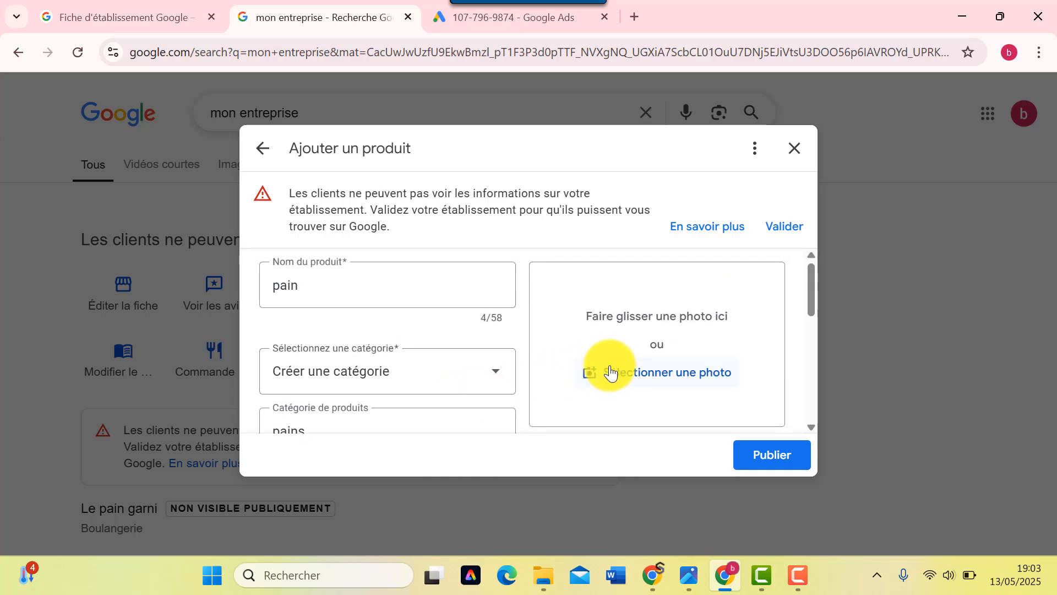
- Attach the bread photo, publish the product, and view the product list
{"action": "left_click", "coordinate": [645, 374]}
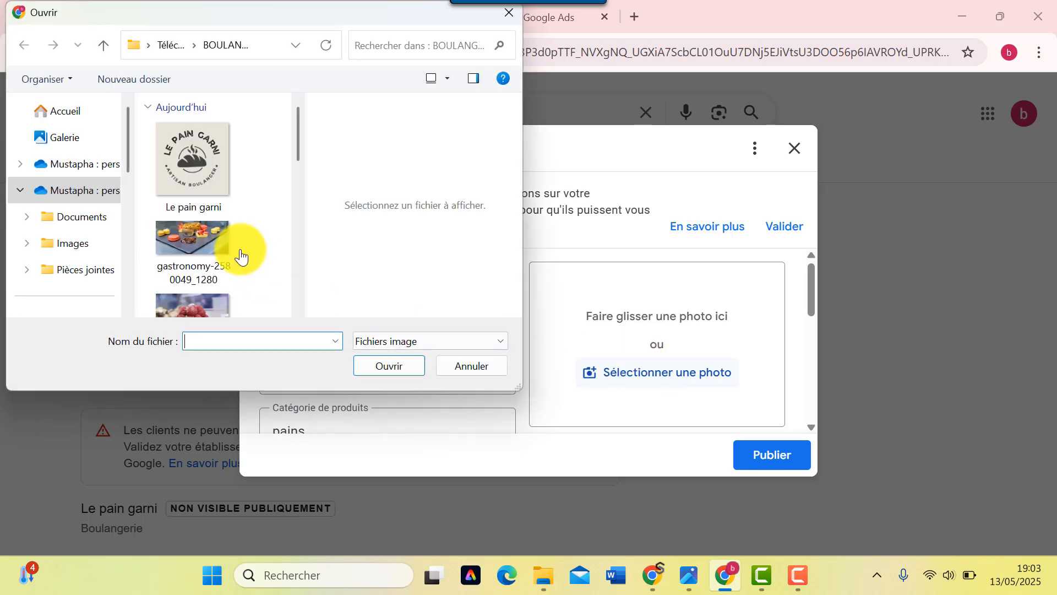
{"action": "scroll", "coordinate": [231, 254], "scroll_direction": "down", "scroll_amount": 2}
{"action": "left_click", "coordinate": [205, 267]}
{"action": "double_click", "coordinate": [205, 266]}
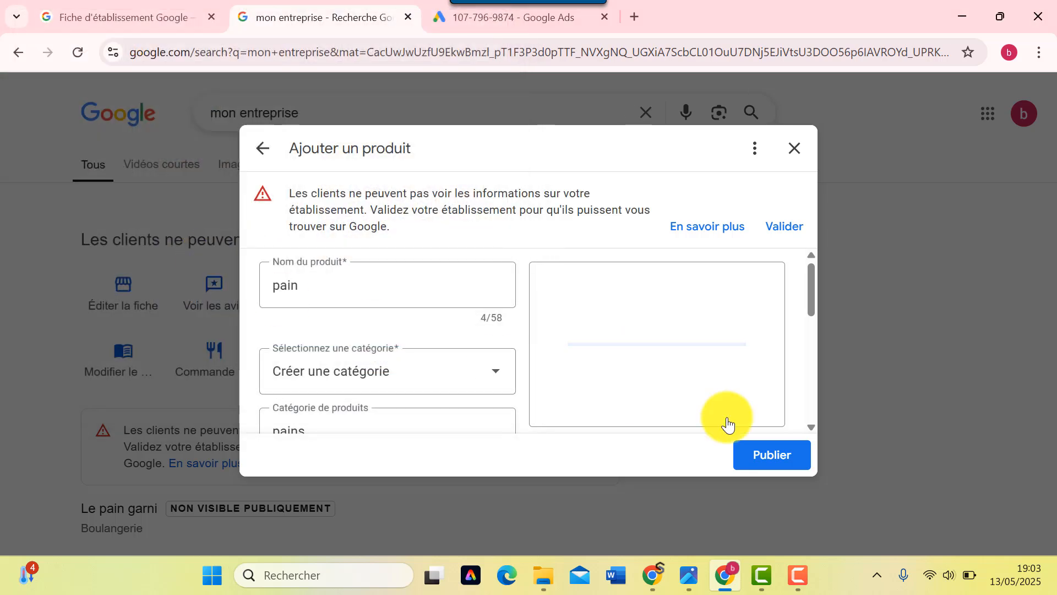
{"action": "left_click", "coordinate": [772, 458]}
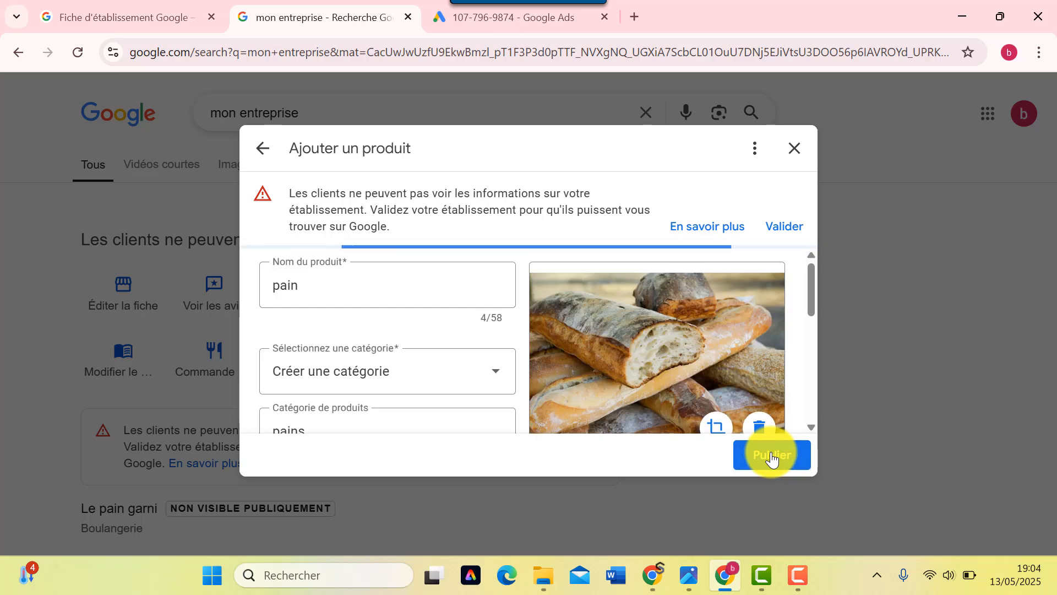
{"action": "scroll", "coordinate": [602, 333], "scroll_direction": "down", "scroll_amount": 2}
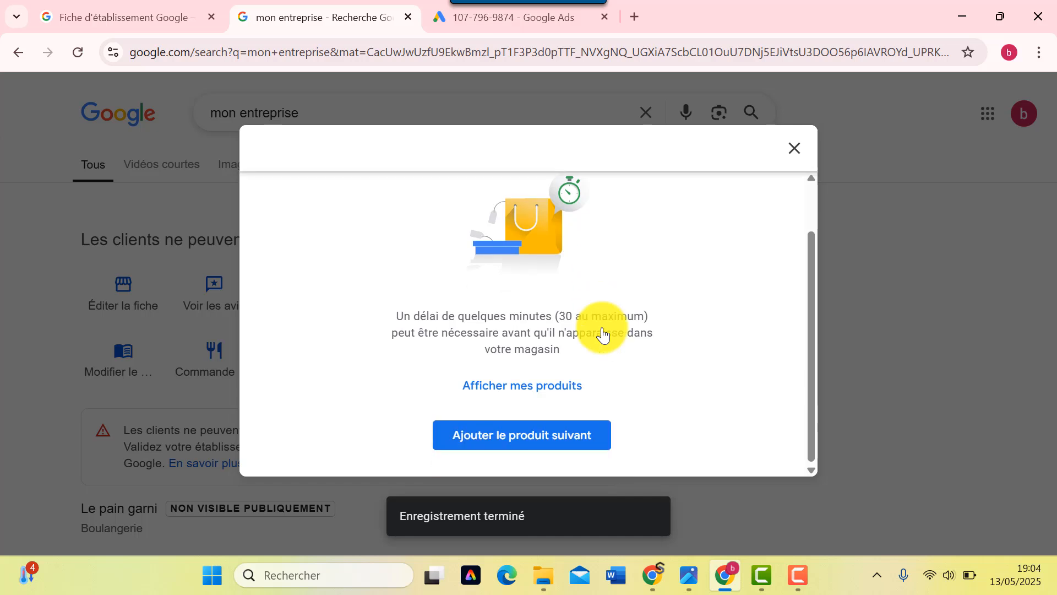
{"action": "left_click", "coordinate": [537, 390]}
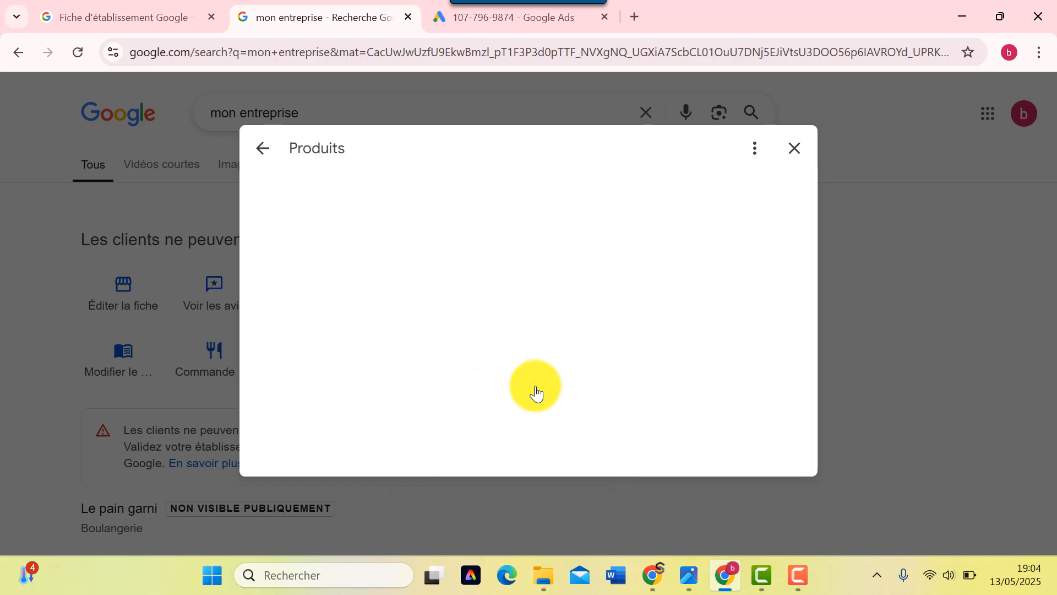
{"action": "scroll", "coordinate": [538, 389], "scroll_direction": "down", "scroll_amount": 3}
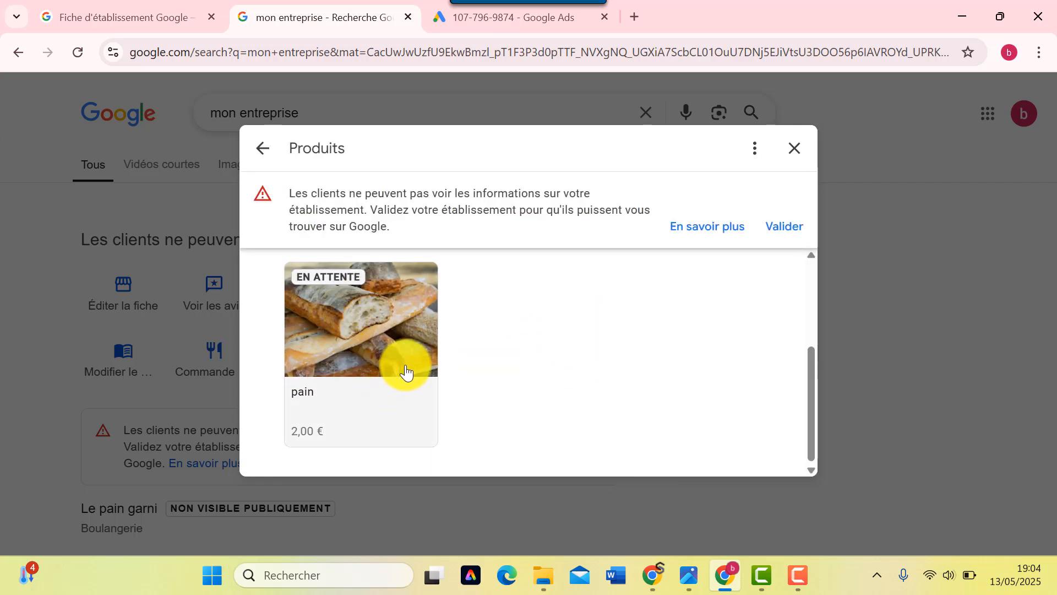
{"action": "scroll", "coordinate": [358, 325], "scroll_direction": "up", "scroll_amount": 3}
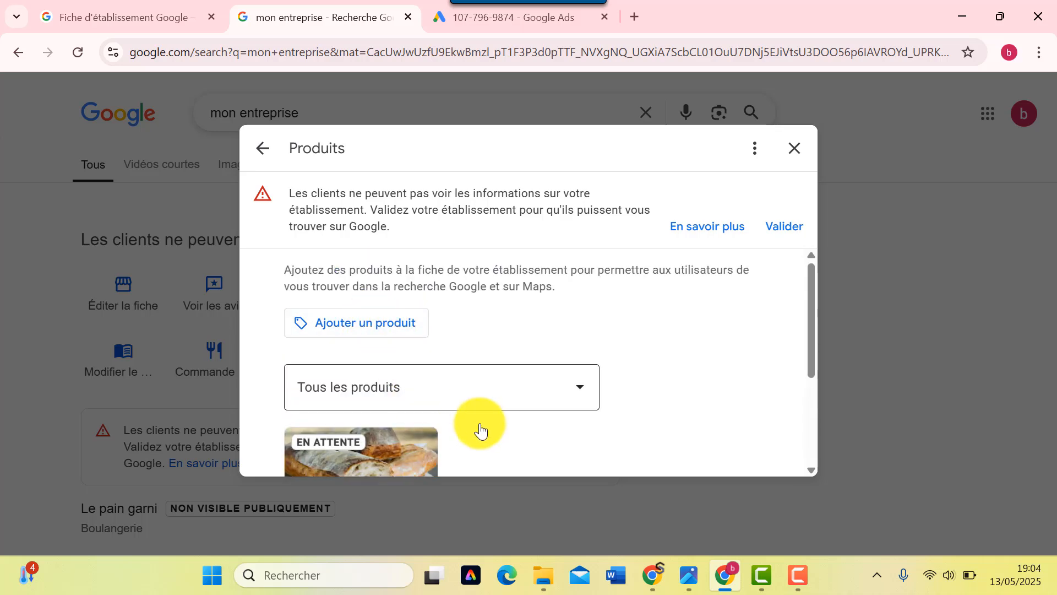
- Add 'brunch' as a custom service under Boulangerie and save it
{"action": "left_click", "coordinate": [796, 150]}
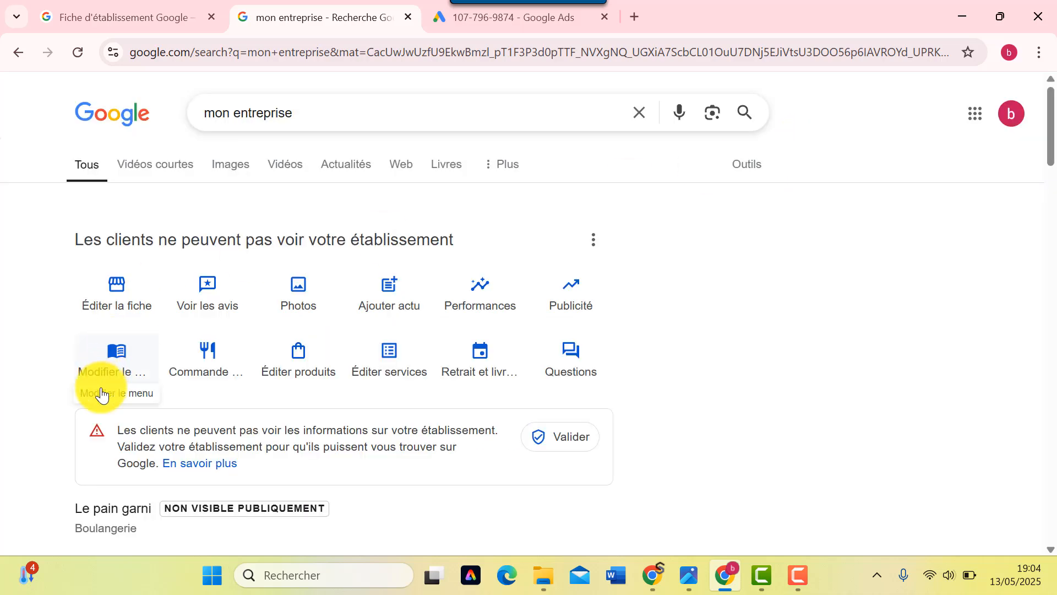
{"action": "left_click", "coordinate": [394, 361]}
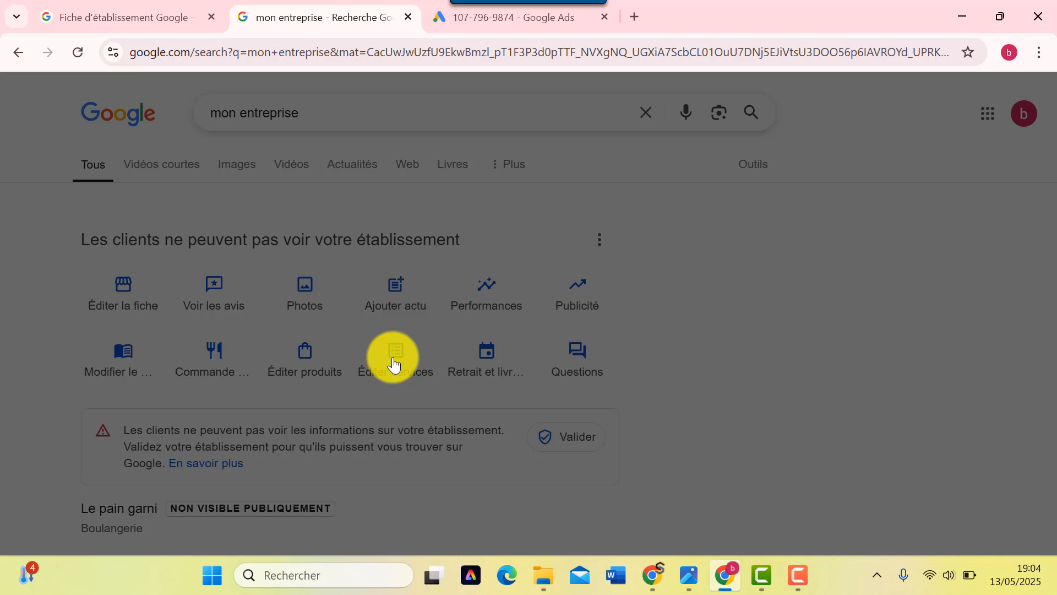
{"action": "scroll", "coordinate": [342, 359], "scroll_direction": "down", "scroll_amount": 1}
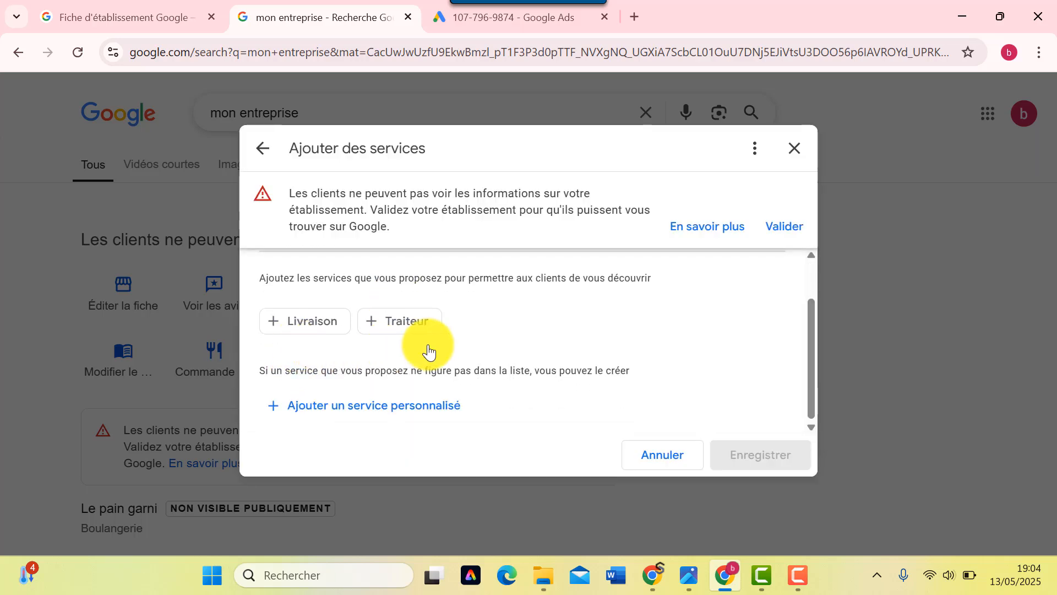
{"action": "scroll", "coordinate": [400, 332], "scroll_direction": "up", "scroll_amount": 1}
{"action": "scroll", "coordinate": [401, 332], "scroll_direction": "down", "scroll_amount": 1}
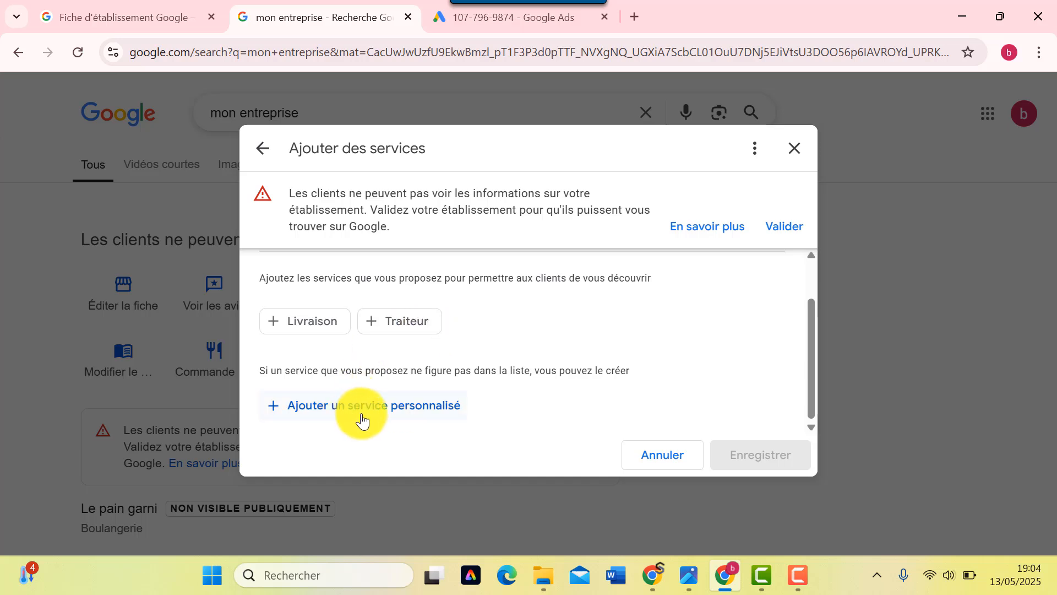
{"action": "left_click", "coordinate": [361, 419]}
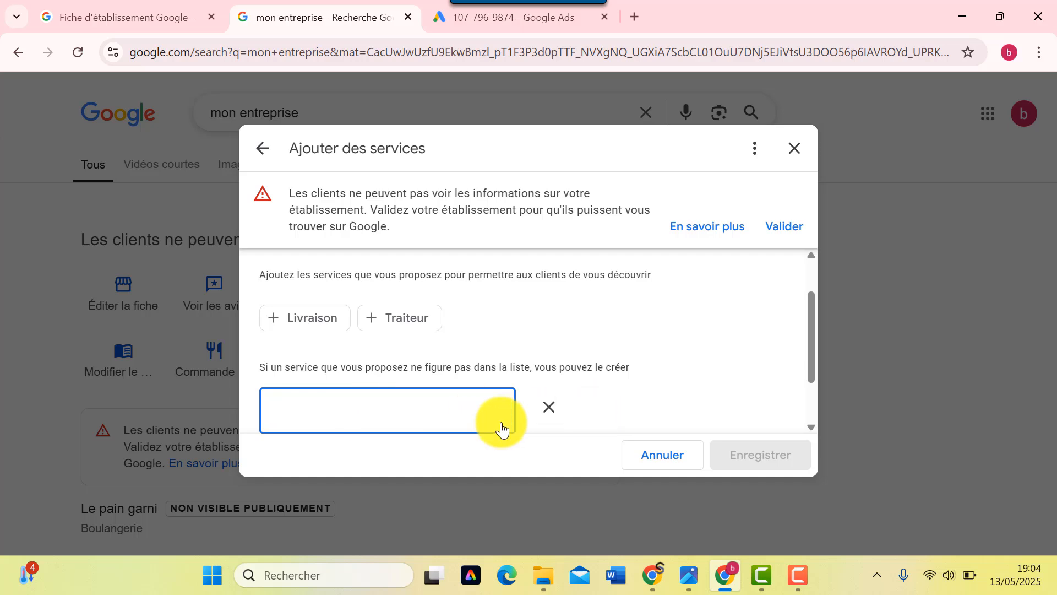
{"action": "type", "text": "brunch"}
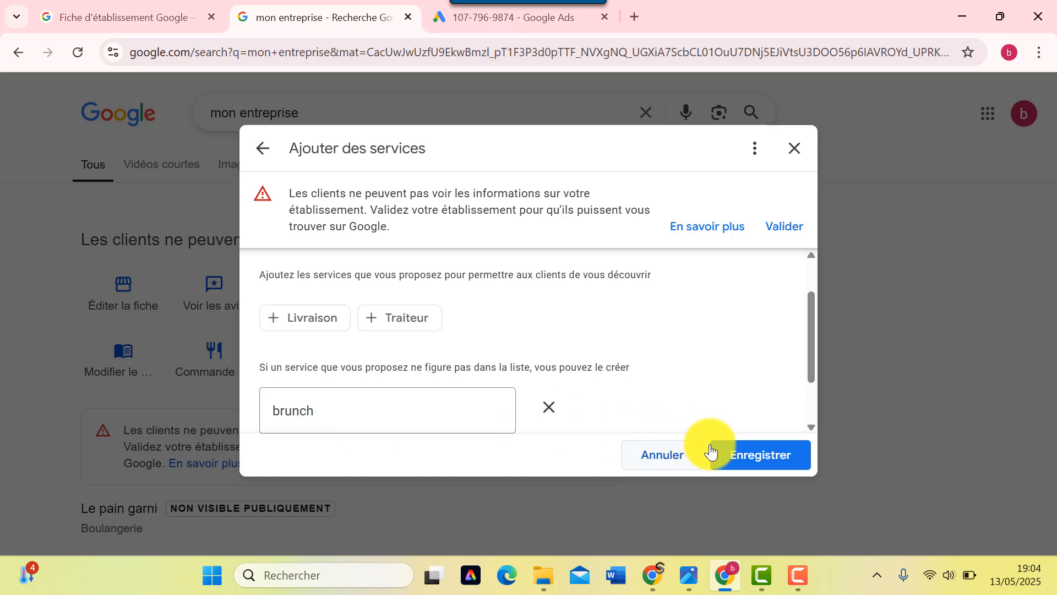
{"action": "left_click", "coordinate": [786, 465]}
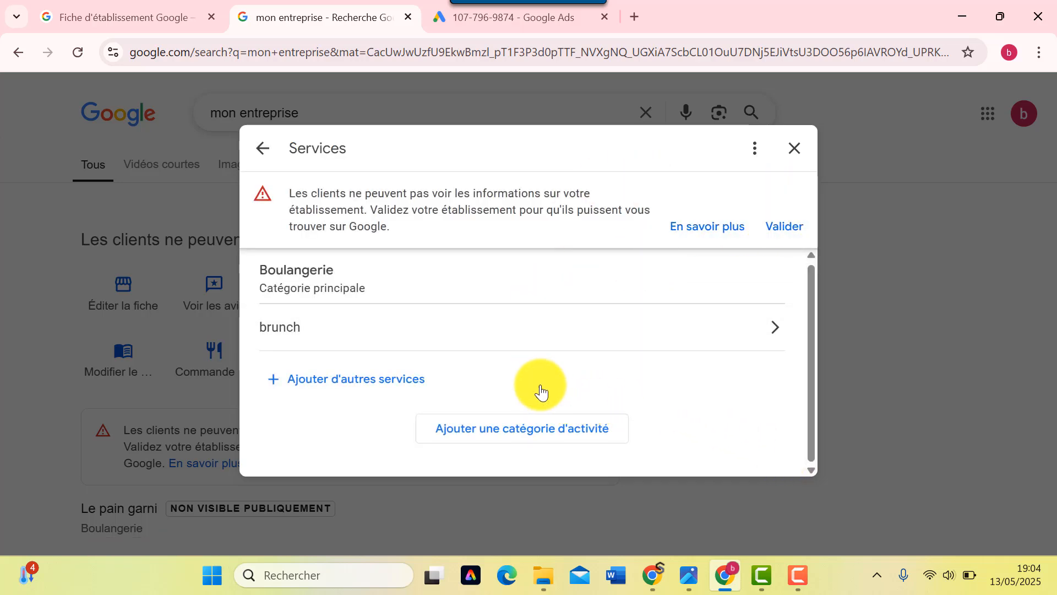
{"action": "left_click", "coordinate": [796, 150]}
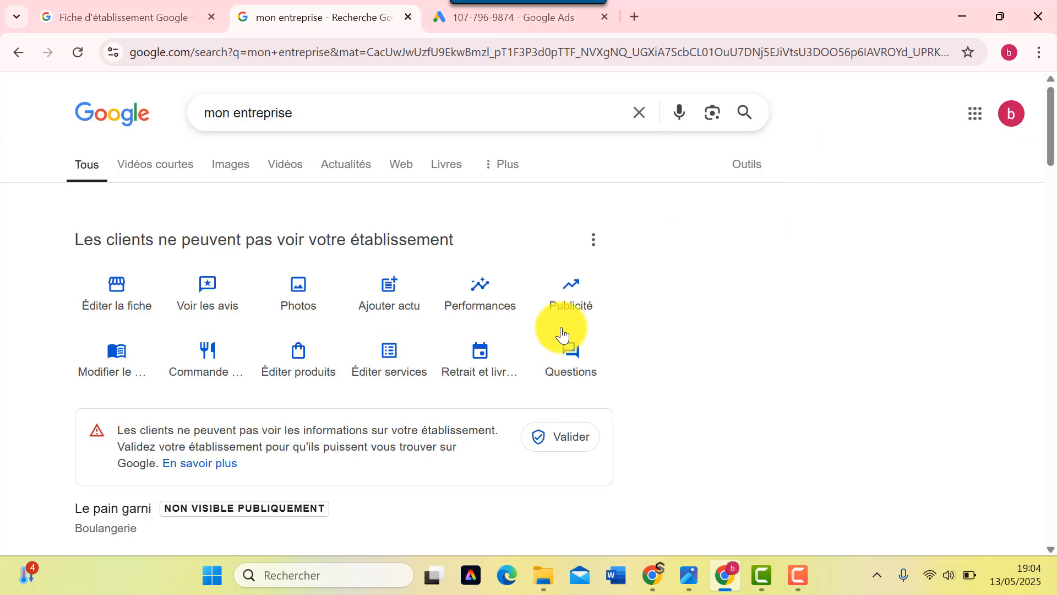
{"action": "left_click", "coordinate": [489, 363]}
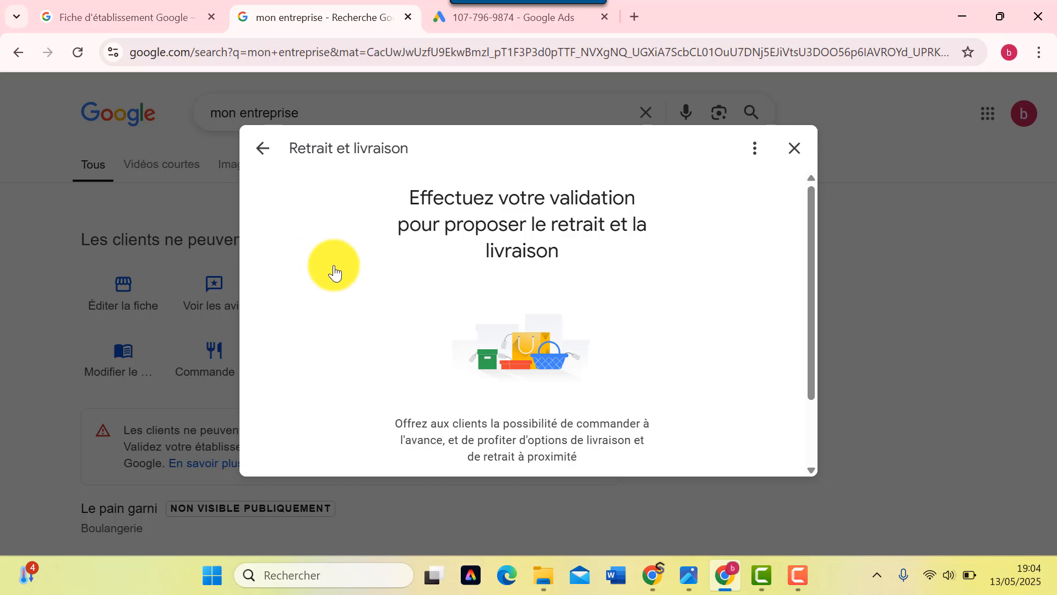
{"action": "scroll", "coordinate": [509, 378], "scroll_direction": "down", "scroll_amount": 2}
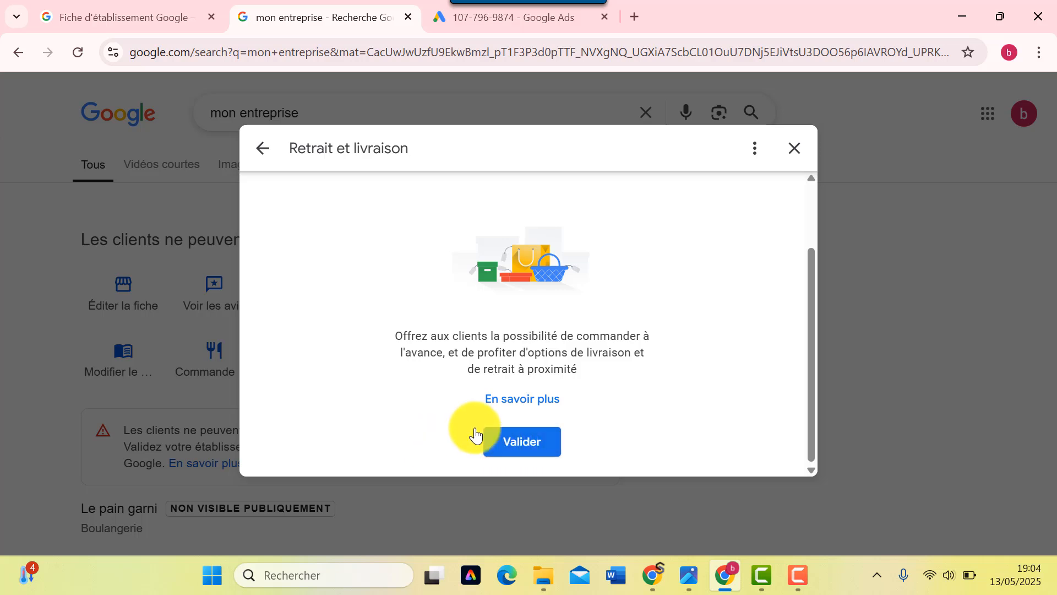
{"action": "left_click", "coordinate": [506, 450]}
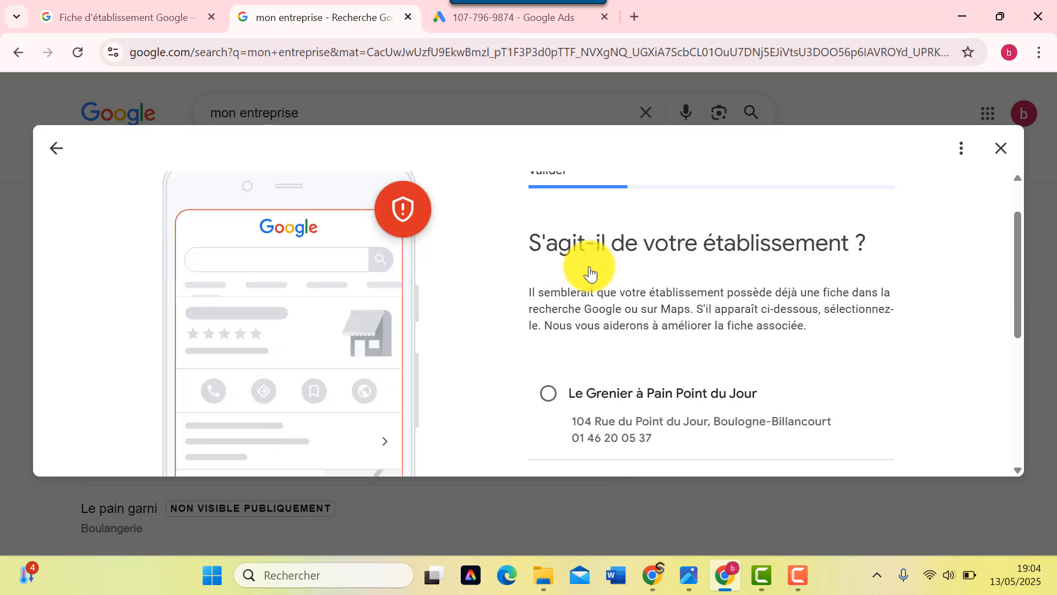
{"action": "left_click", "coordinate": [55, 149]}
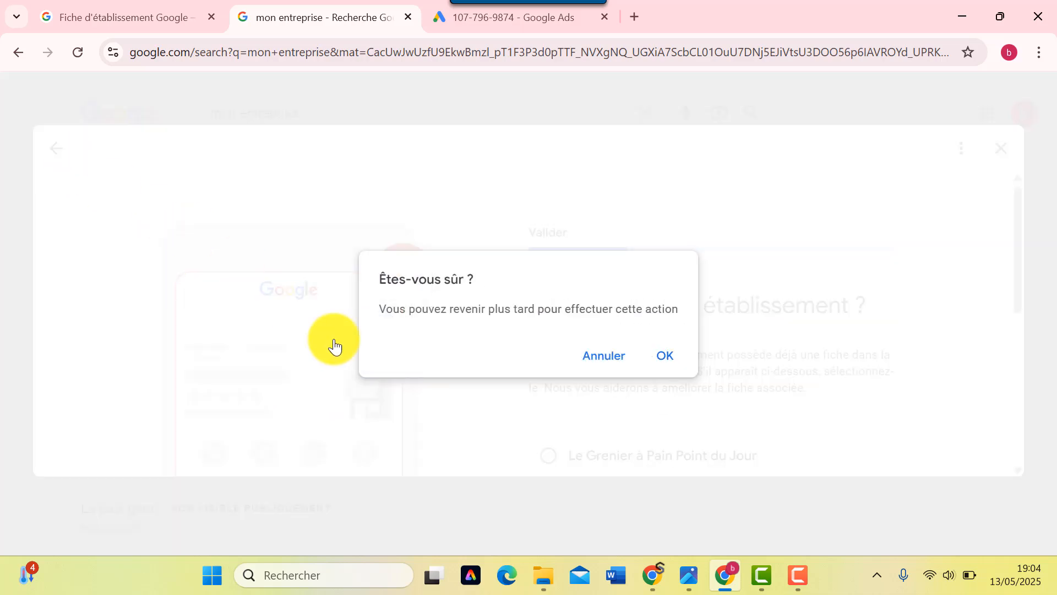
{"action": "left_click", "coordinate": [664, 358]}
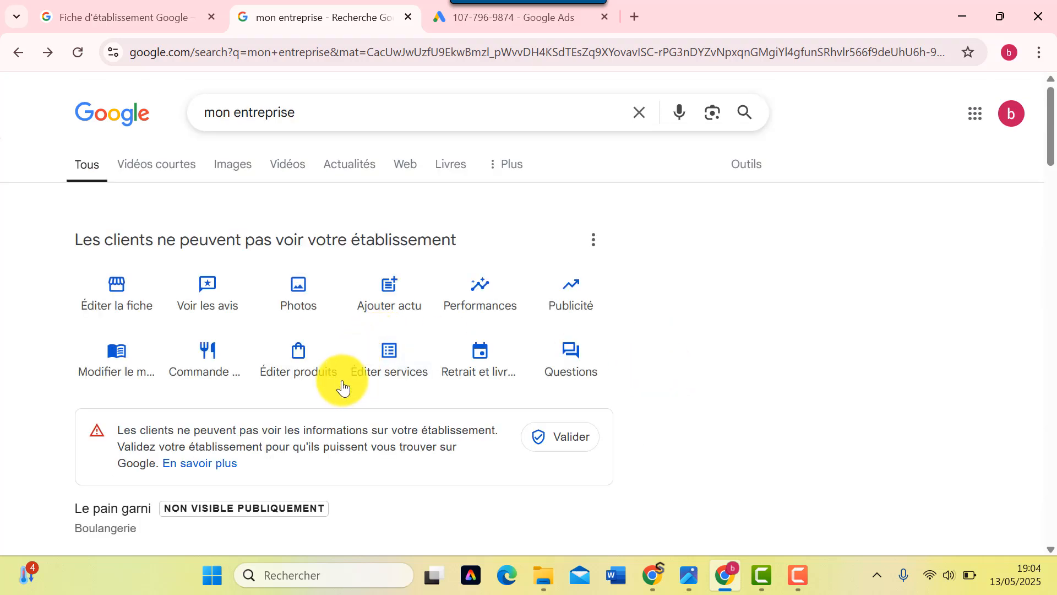
{"action": "left_click", "coordinate": [578, 366]}
{"action": "scroll", "coordinate": [506, 316], "scroll_direction": "down", "scroll_amount": 1}
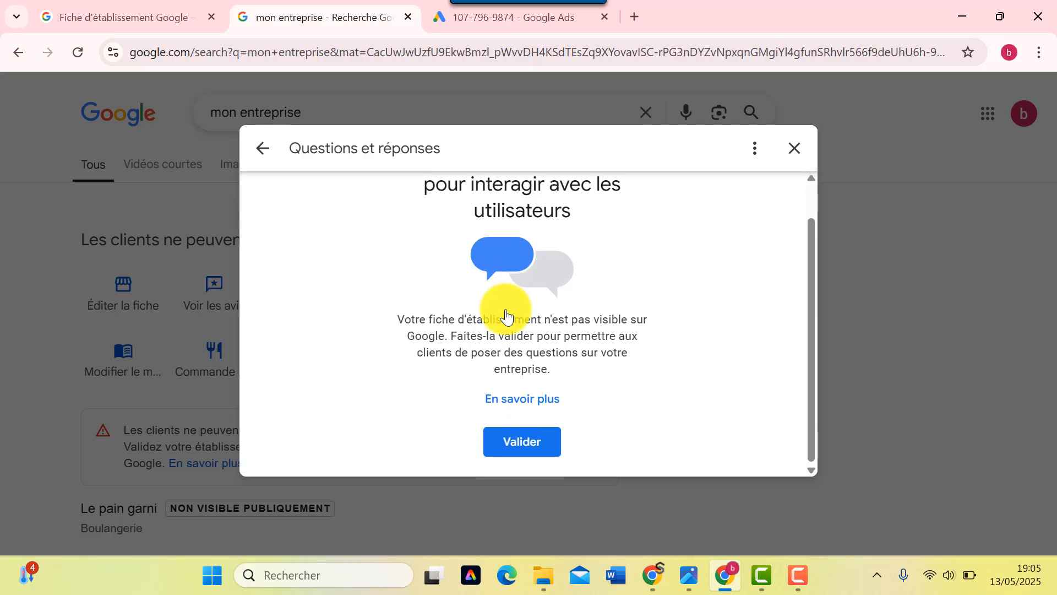
{"action": "scroll", "coordinate": [509, 408], "scroll_direction": "up", "scroll_amount": 1}
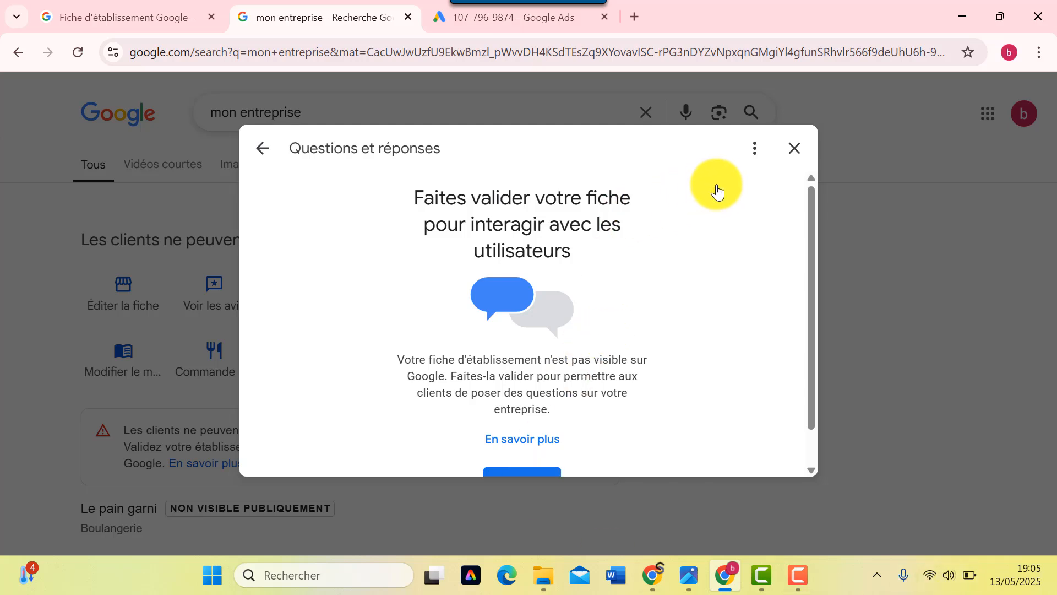
{"action": "left_click", "coordinate": [795, 148]}
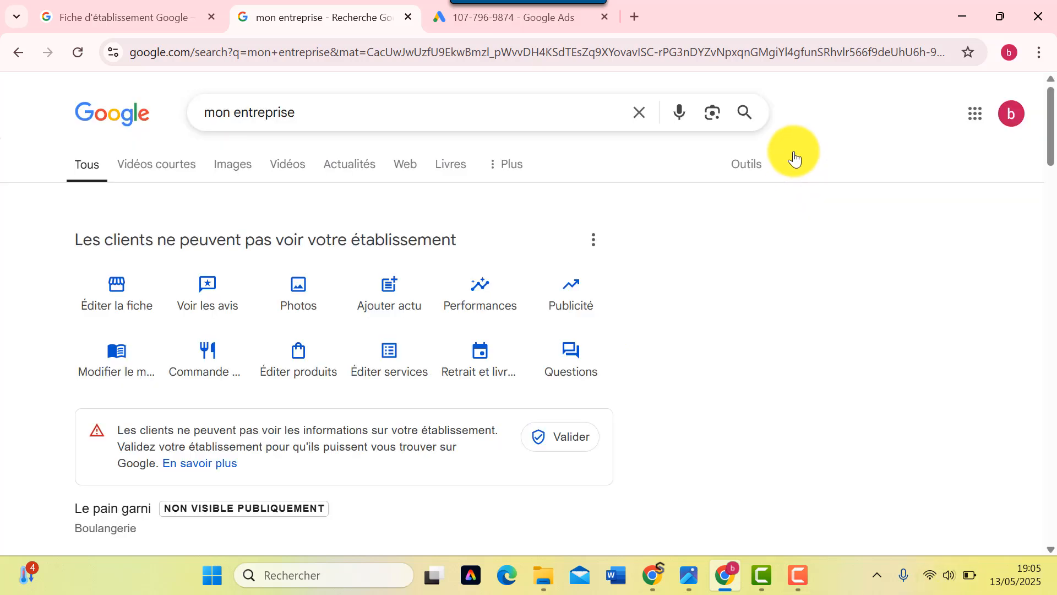
{"action": "scroll", "coordinate": [472, 380], "scroll_direction": "down", "scroll_amount": 5}
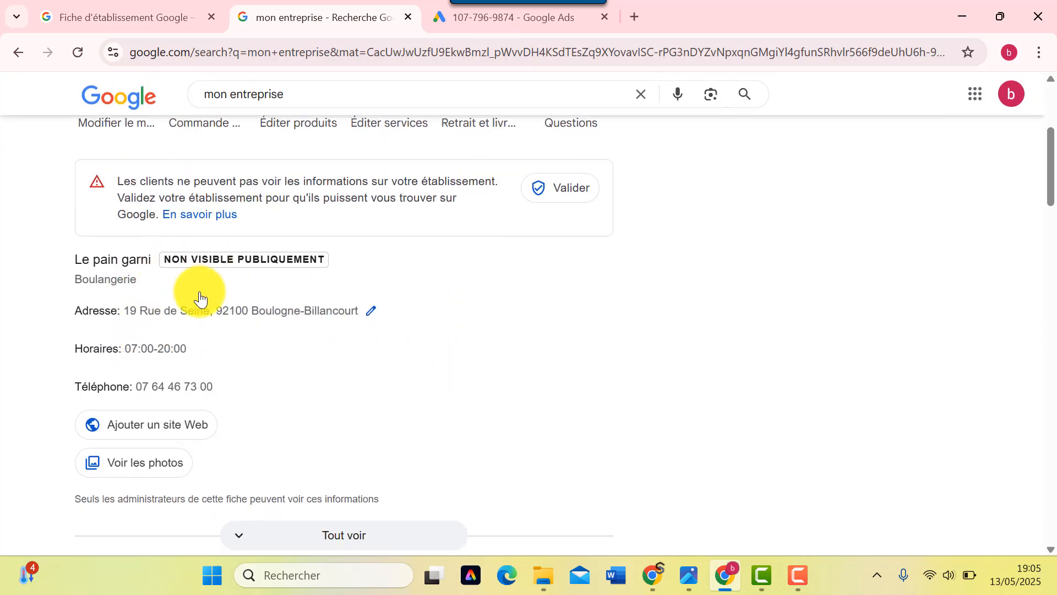
{"action": "scroll", "coordinate": [197, 297], "scroll_direction": "down", "scroll_amount": 3}
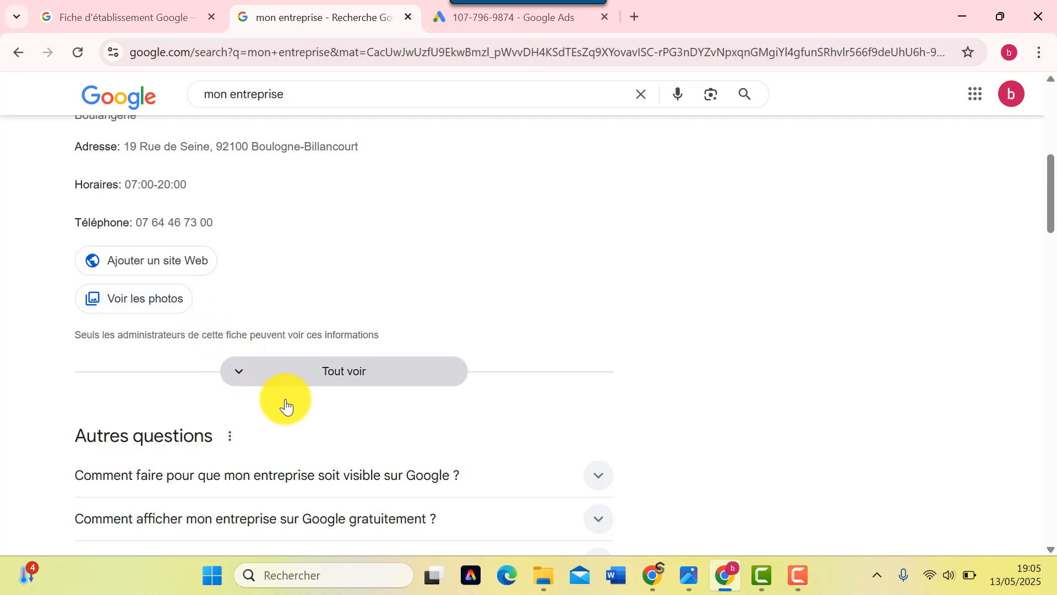
{"action": "scroll", "coordinate": [266, 347], "scroll_direction": "up", "scroll_amount": 7}
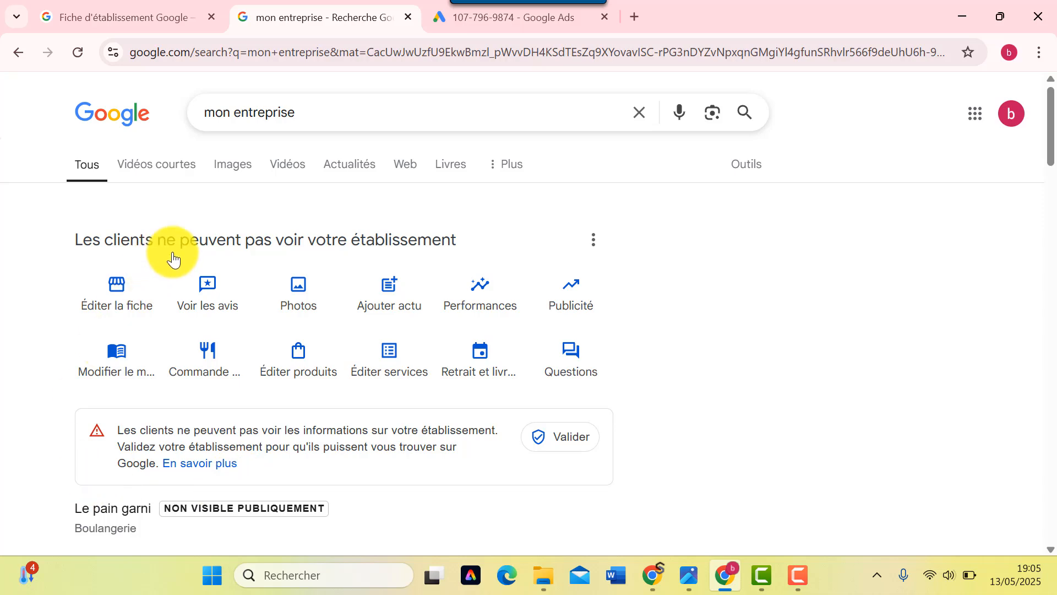
{"action": "scroll", "coordinate": [243, 278], "scroll_direction": "down", "scroll_amount": 4}
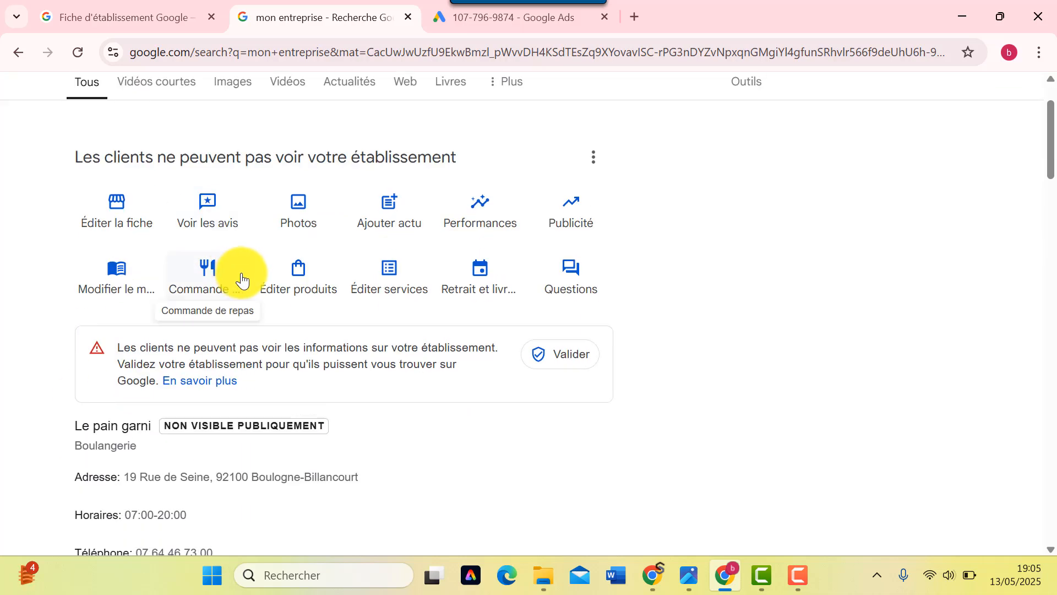
{"action": "scroll", "coordinate": [252, 319], "scroll_direction": "up", "scroll_amount": 4}
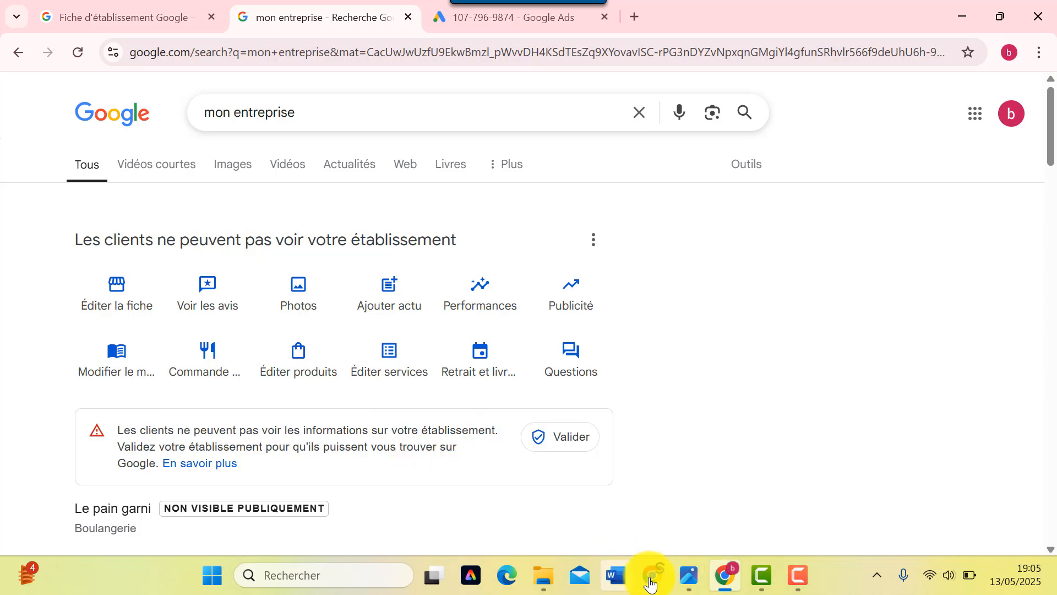
- Bring up the Chicken palace window and scroll through its 4,9 rating and 88 reviews
{"action": "mouse_move", "coordinate": [652, 583]}
{"action": "left_click", "coordinate": [600, 499]}
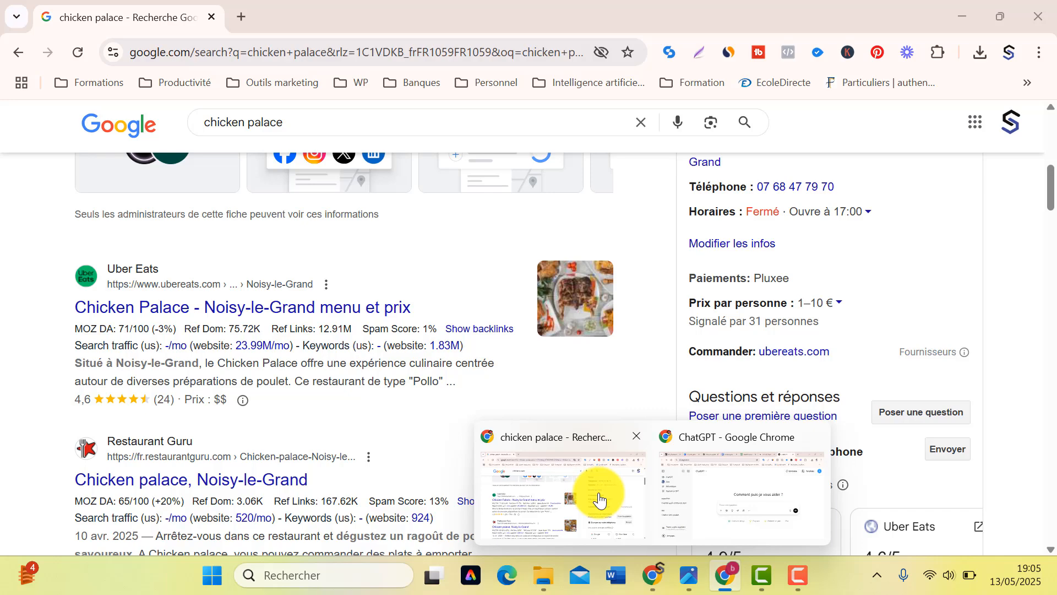
{"action": "scroll", "coordinate": [579, 330], "scroll_direction": "up", "scroll_amount": 10}
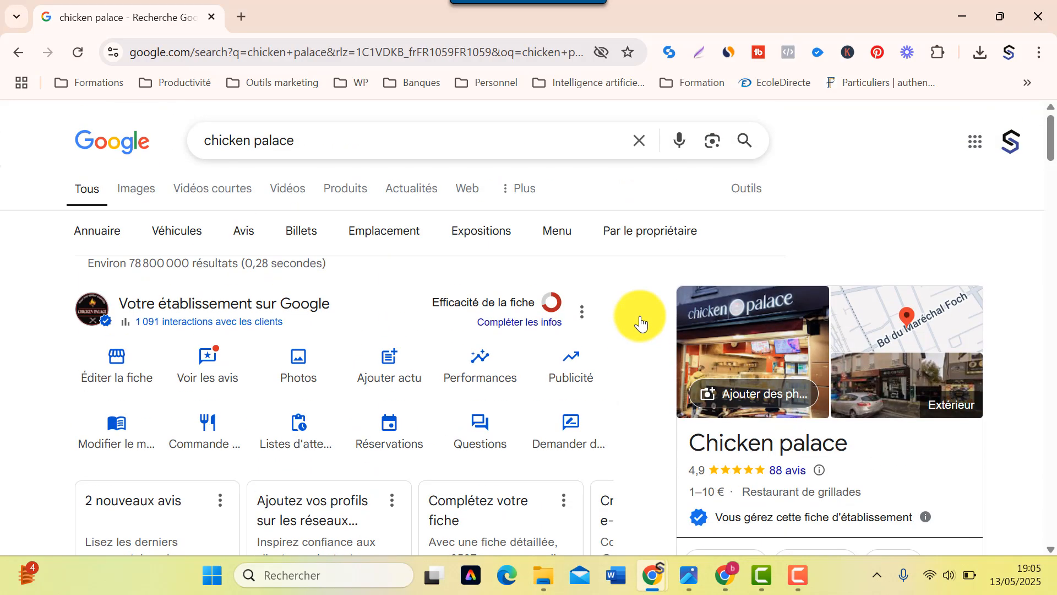
{"action": "scroll", "coordinate": [640, 324], "scroll_direction": "down", "scroll_amount": 3}
{"action": "scroll", "coordinate": [638, 320], "scroll_direction": "up", "scroll_amount": 3}
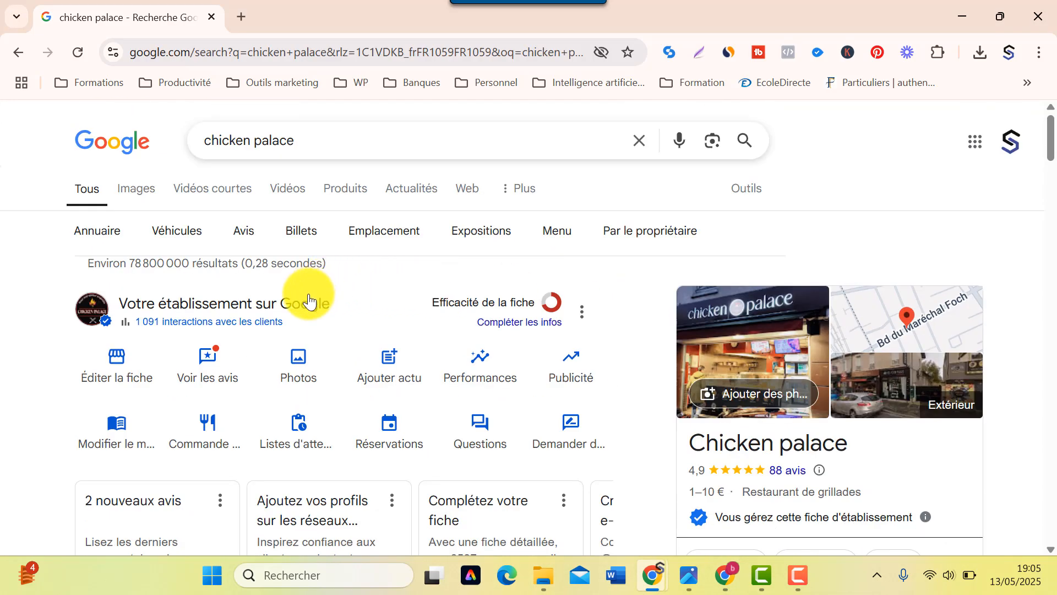
{"action": "scroll", "coordinate": [716, 435], "scroll_direction": "down", "scroll_amount": 1}
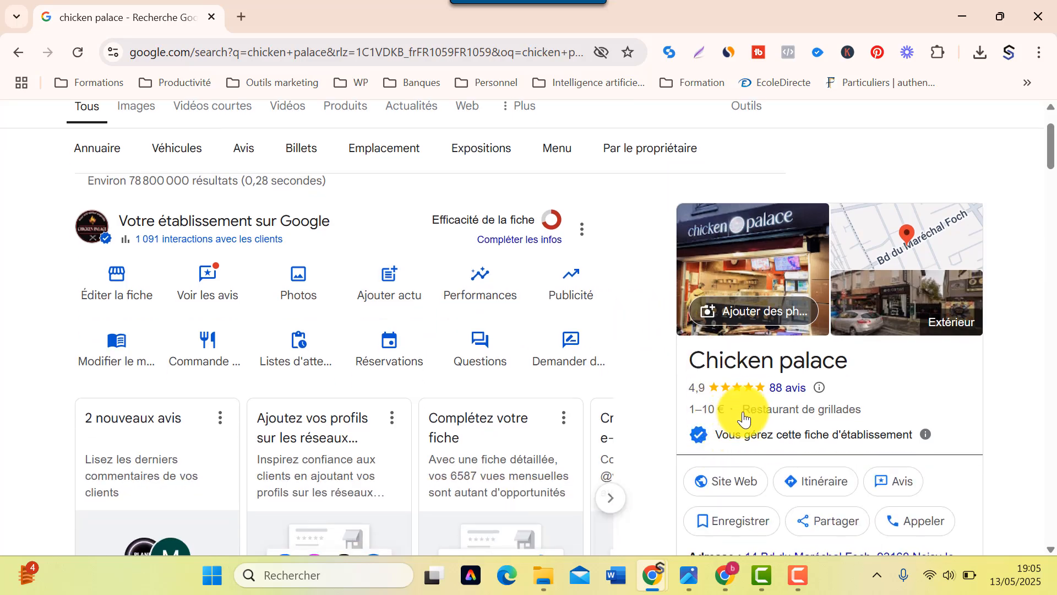
{"action": "scroll", "coordinate": [743, 419], "scroll_direction": "down", "scroll_amount": 1}
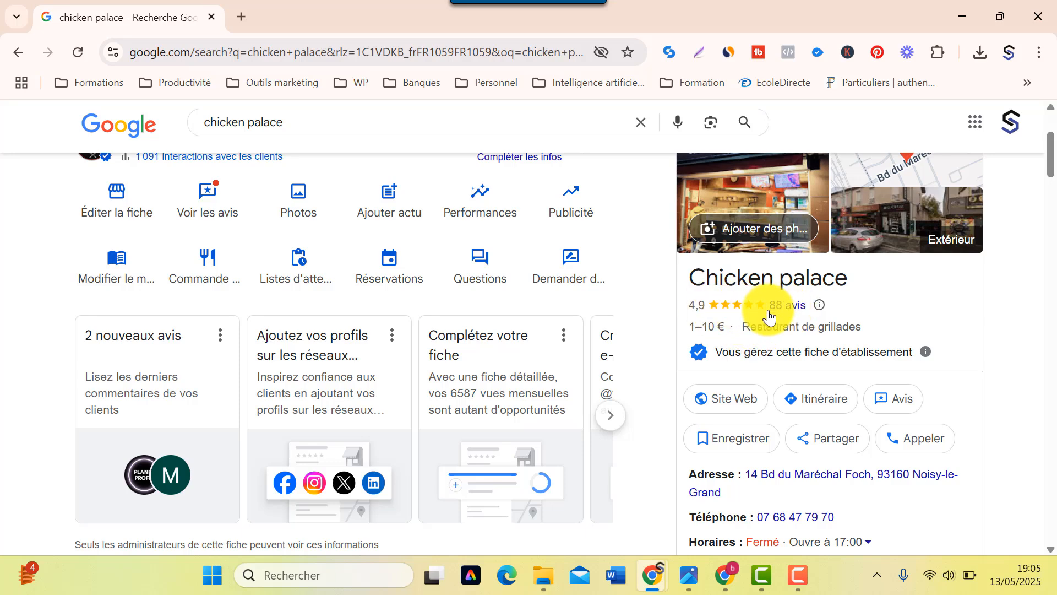
{"action": "scroll", "coordinate": [790, 351], "scroll_direction": "down", "scroll_amount": 2}
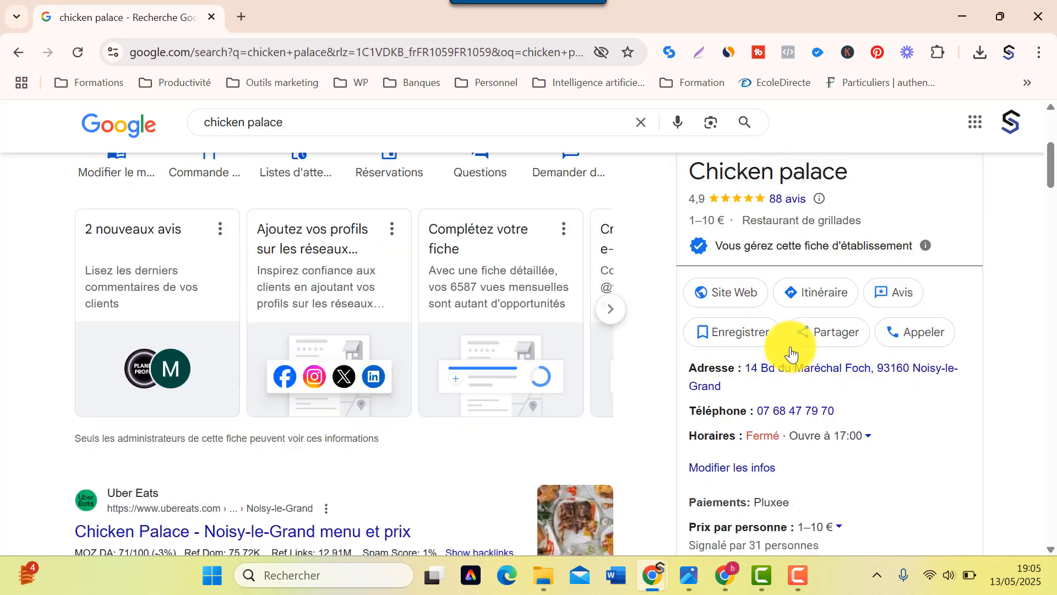
{"action": "scroll", "coordinate": [790, 351], "scroll_direction": "down", "scroll_amount": 4}
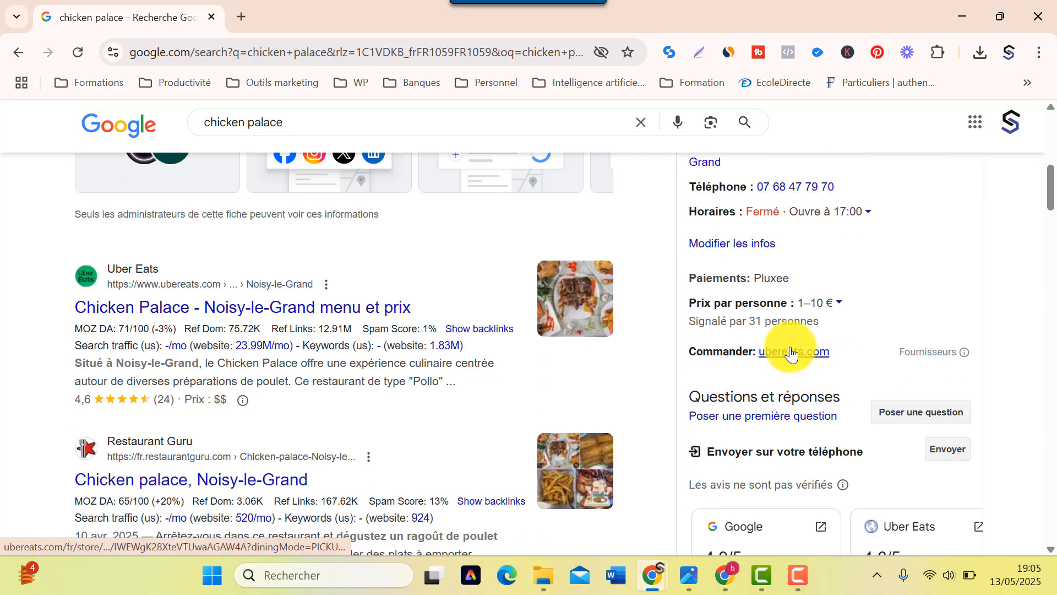
{"action": "scroll", "coordinate": [790, 351], "scroll_direction": "up", "scroll_amount": 4}
{"action": "scroll", "coordinate": [790, 352], "scroll_direction": "down", "scroll_amount": 6}
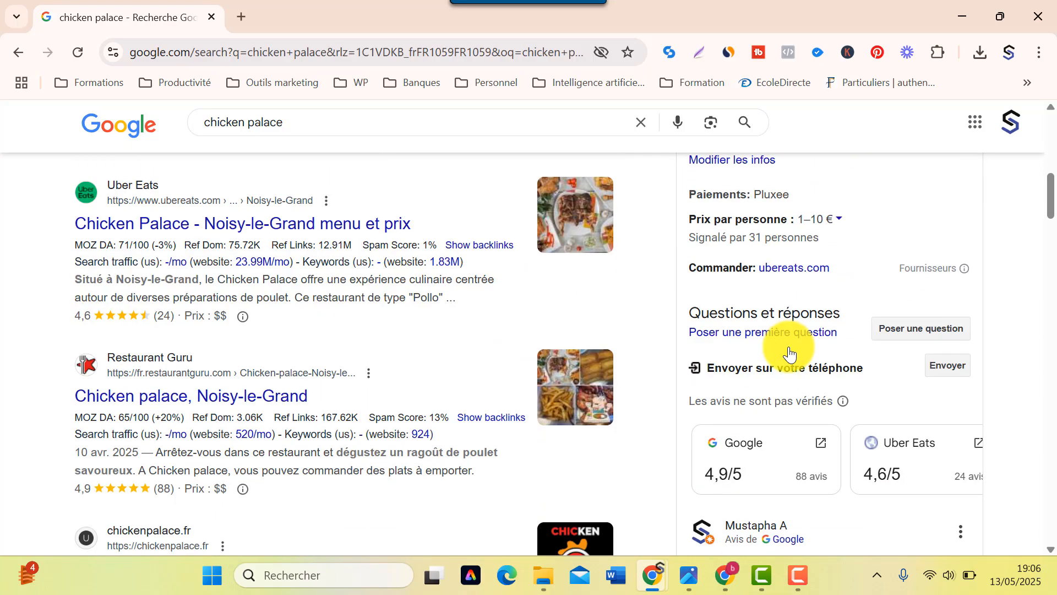
{"action": "scroll", "coordinate": [790, 352], "scroll_direction": "down", "scroll_amount": 7}
{"action": "scroll", "coordinate": [790, 351], "scroll_direction": "down", "scroll_amount": 9}
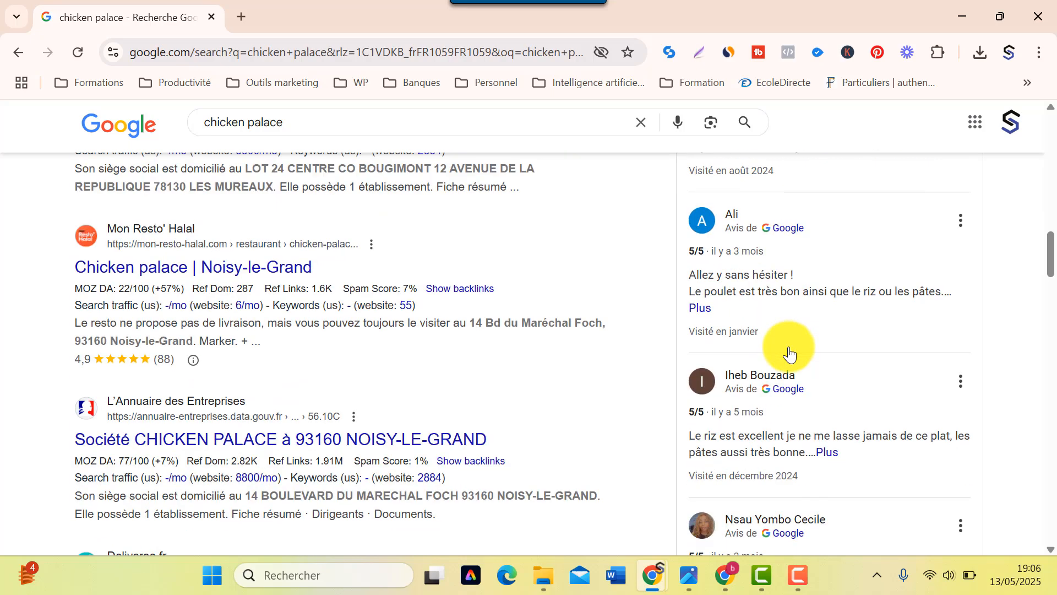
{"action": "scroll", "coordinate": [790, 351], "scroll_direction": "up", "scroll_amount": 12}
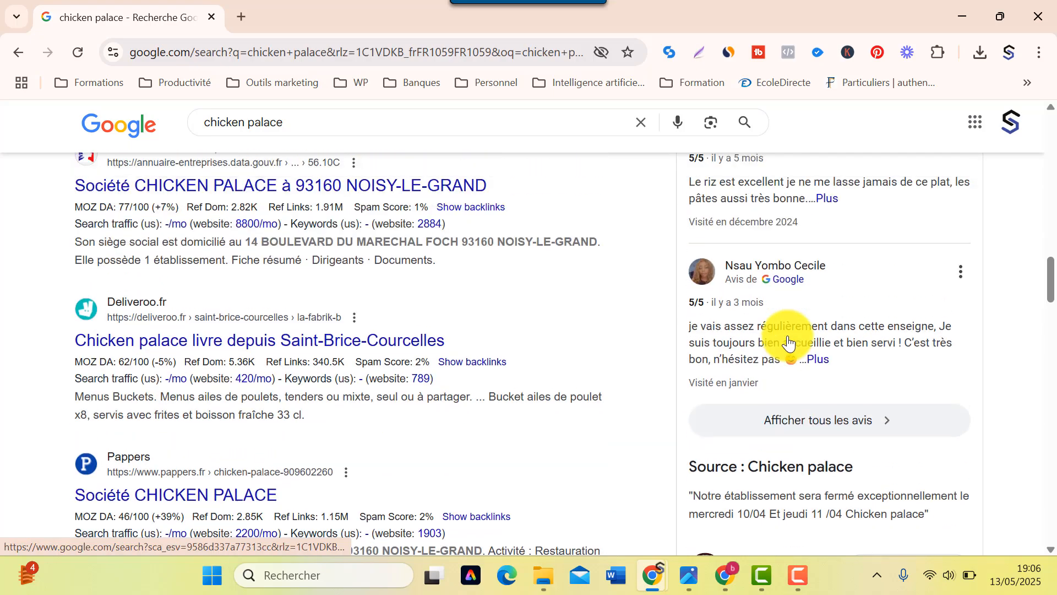
{"action": "scroll", "coordinate": [789, 340], "scroll_direction": "up", "scroll_amount": 3}
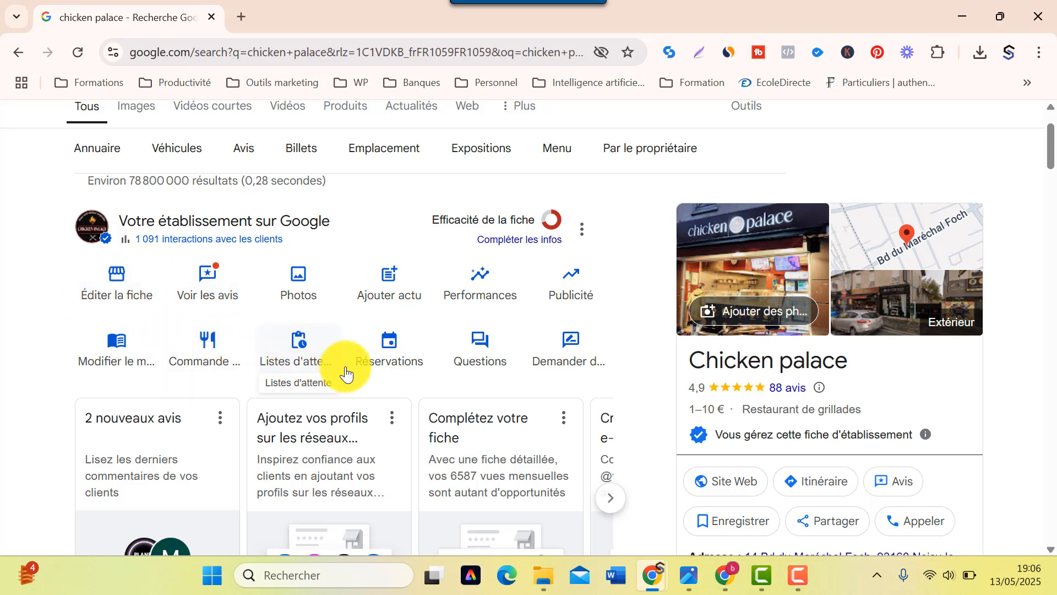
- Scroll through Chicken palace's business information attributes in the Plus tab, then close it
{"action": "left_click", "coordinate": [115, 285]}
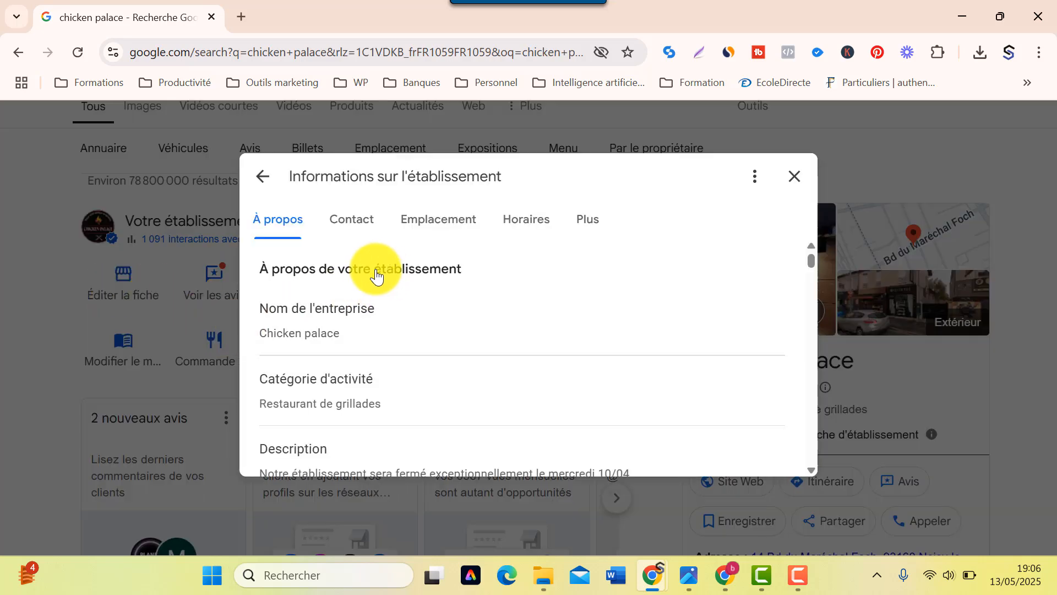
{"action": "scroll", "coordinate": [354, 302], "scroll_direction": "down", "scroll_amount": 8}
{"action": "scroll", "coordinate": [357, 304], "scroll_direction": "down", "scroll_amount": 5}
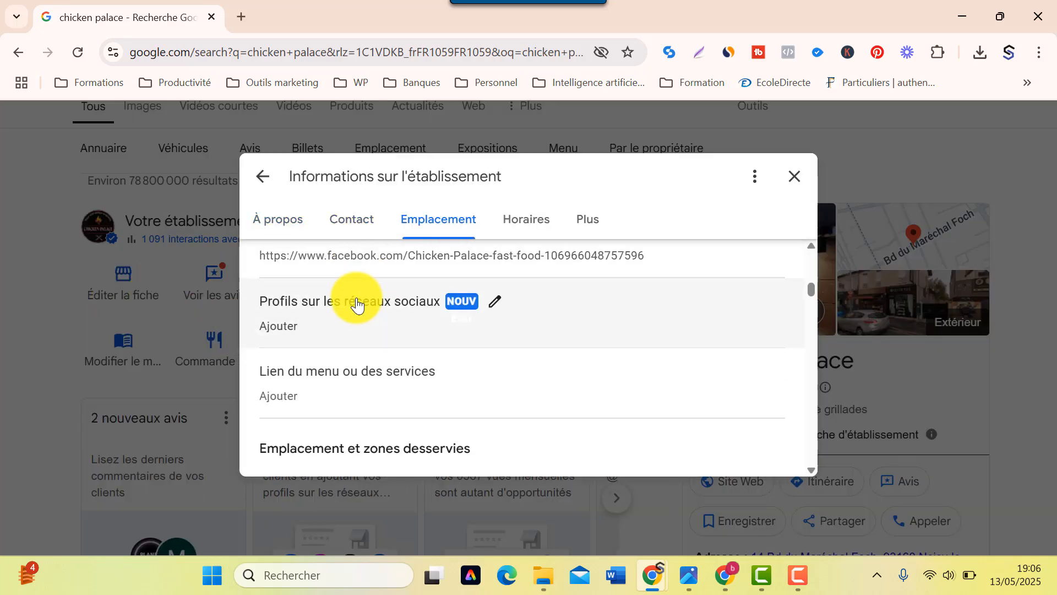
{"action": "scroll", "coordinate": [357, 304], "scroll_direction": "down", "scroll_amount": 10}
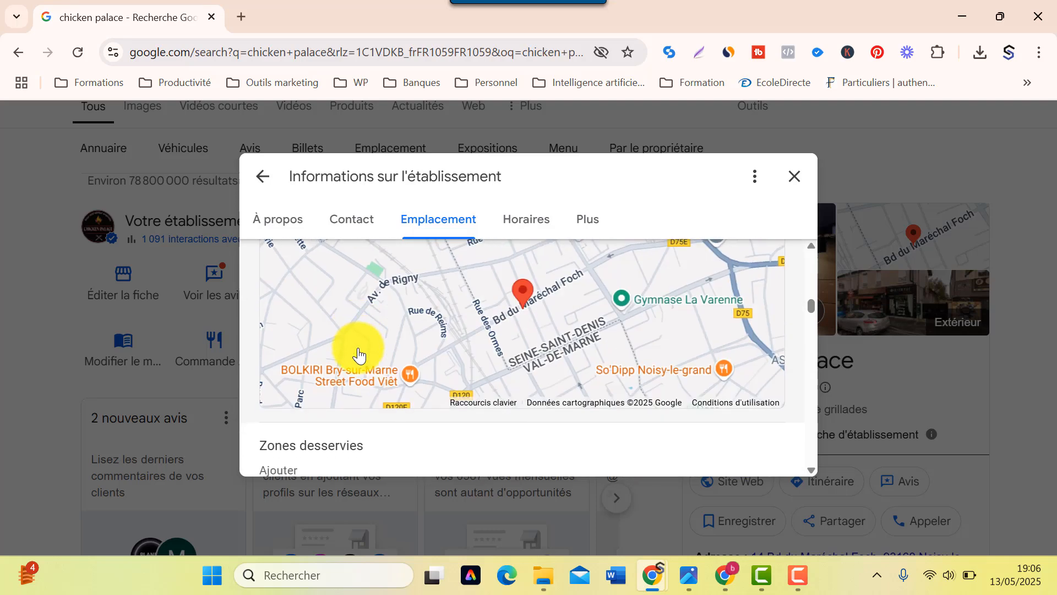
{"action": "scroll", "coordinate": [358, 355], "scroll_direction": "down", "scroll_amount": 12}
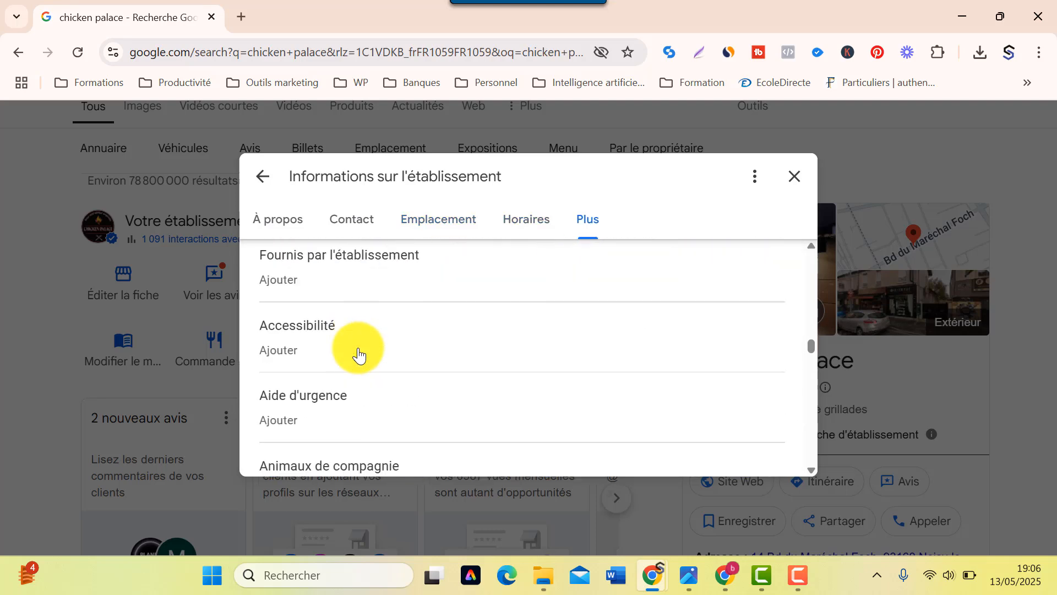
{"action": "scroll", "coordinate": [359, 355], "scroll_direction": "down", "scroll_amount": 6}
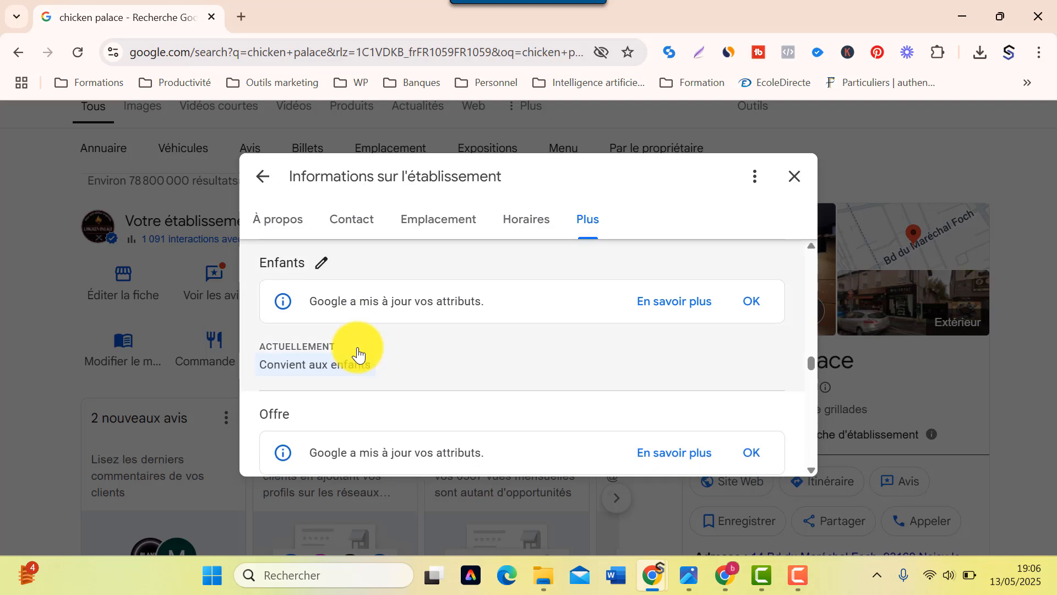
{"action": "scroll", "coordinate": [359, 354], "scroll_direction": "down", "scroll_amount": 3}
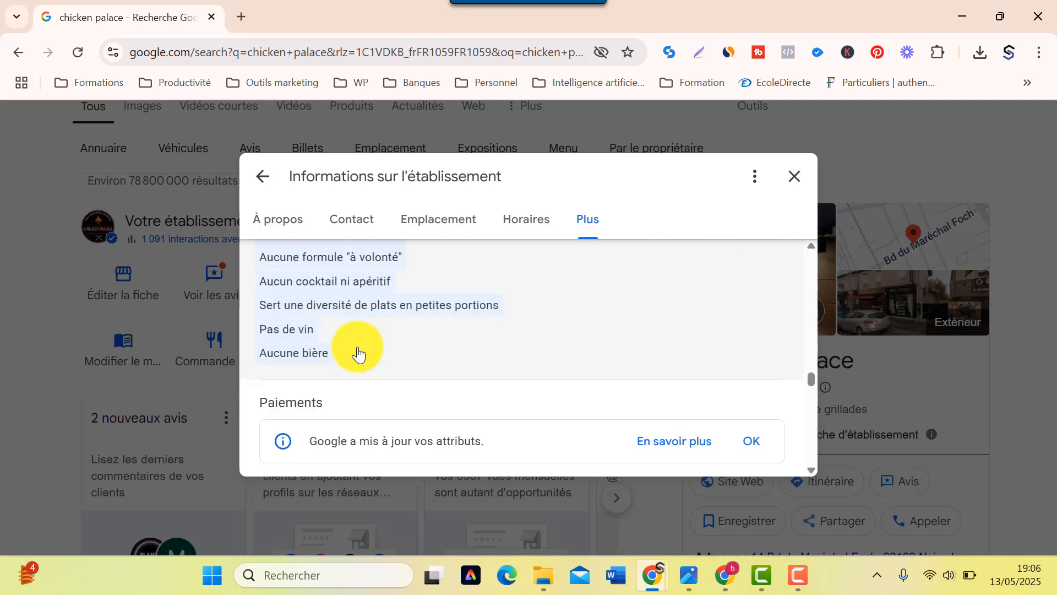
{"action": "scroll", "coordinate": [359, 354], "scroll_direction": "down", "scroll_amount": 6}
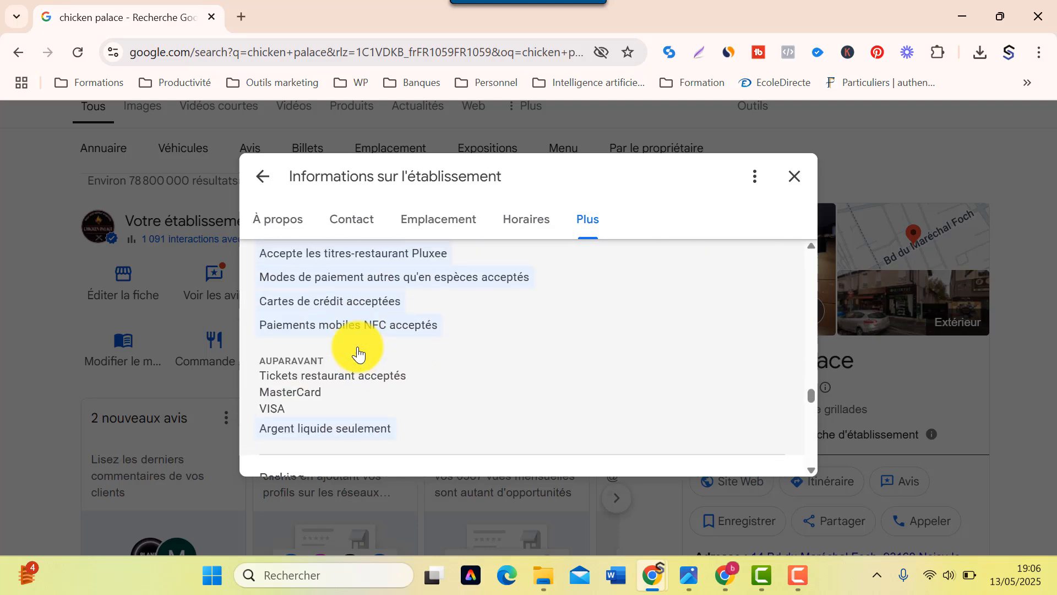
{"action": "scroll", "coordinate": [359, 354], "scroll_direction": "up", "scroll_amount": 3}
{"action": "scroll", "coordinate": [355, 358], "scroll_direction": "down", "scroll_amount": 5}
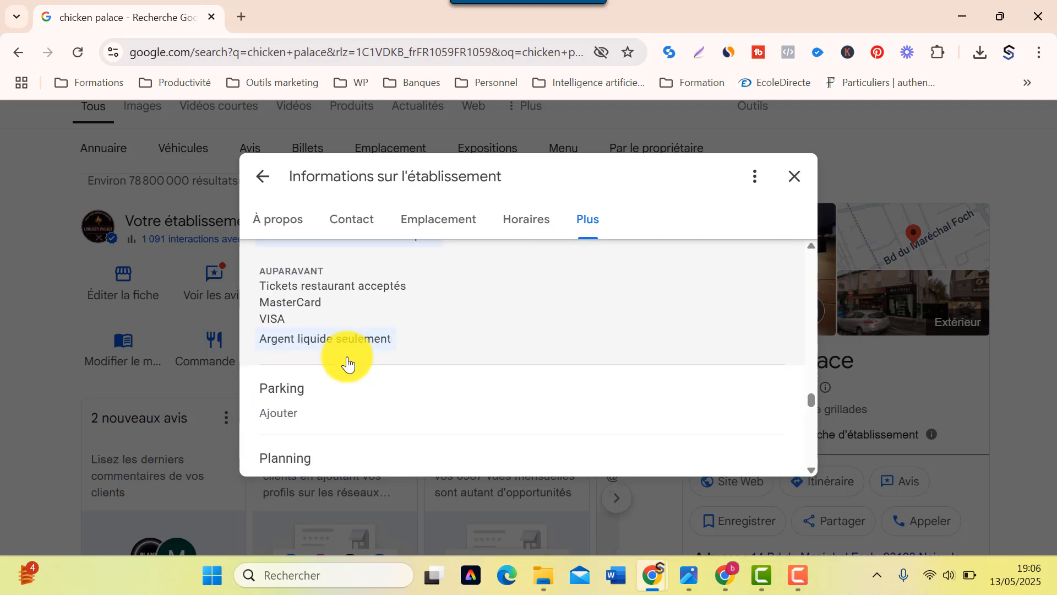
{"action": "scroll", "coordinate": [347, 363], "scroll_direction": "down", "scroll_amount": 3}
{"action": "scroll", "coordinate": [347, 361], "scroll_direction": "up", "scroll_amount": 2}
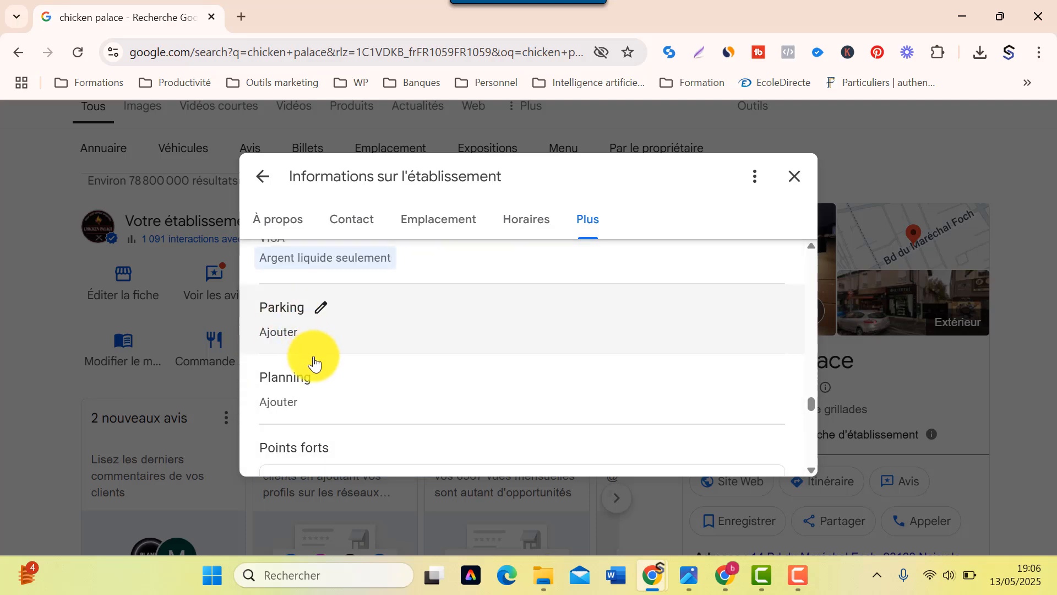
{"action": "scroll", "coordinate": [314, 365], "scroll_direction": "down", "scroll_amount": 2}
{"action": "scroll", "coordinate": [472, 363], "scroll_direction": "down", "scroll_amount": 3}
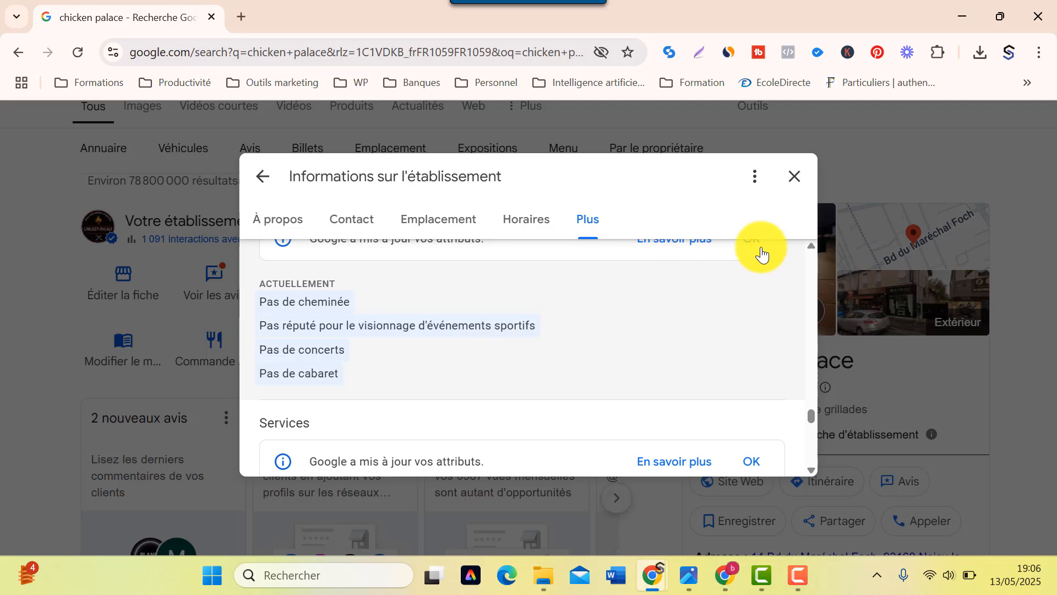
{"action": "left_click", "coordinate": [794, 176]}
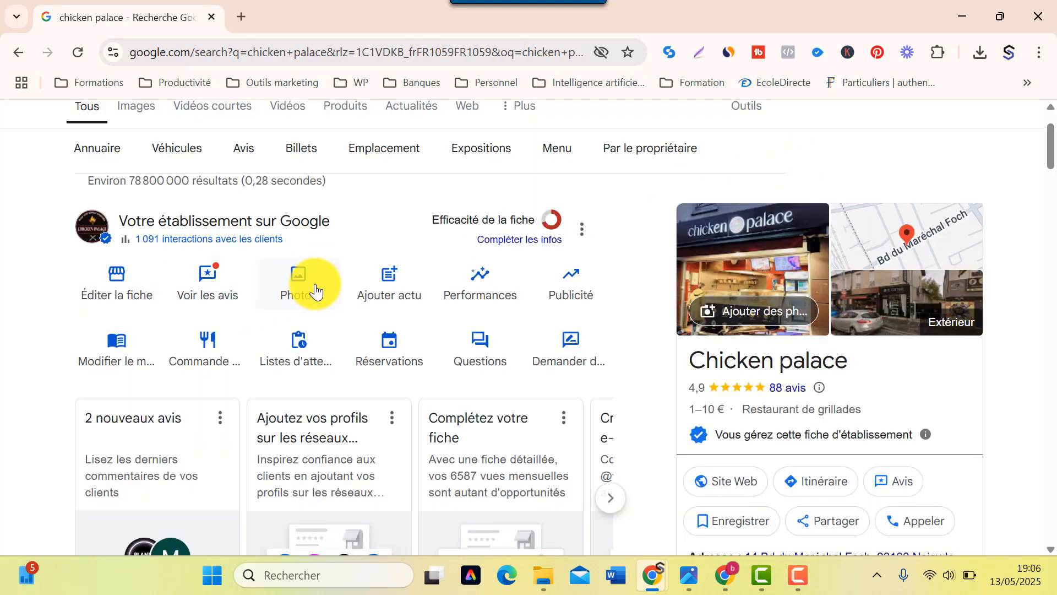
- Browse Chicken palace's photos and videos gallery, then close it
{"action": "left_click", "coordinate": [315, 290]}
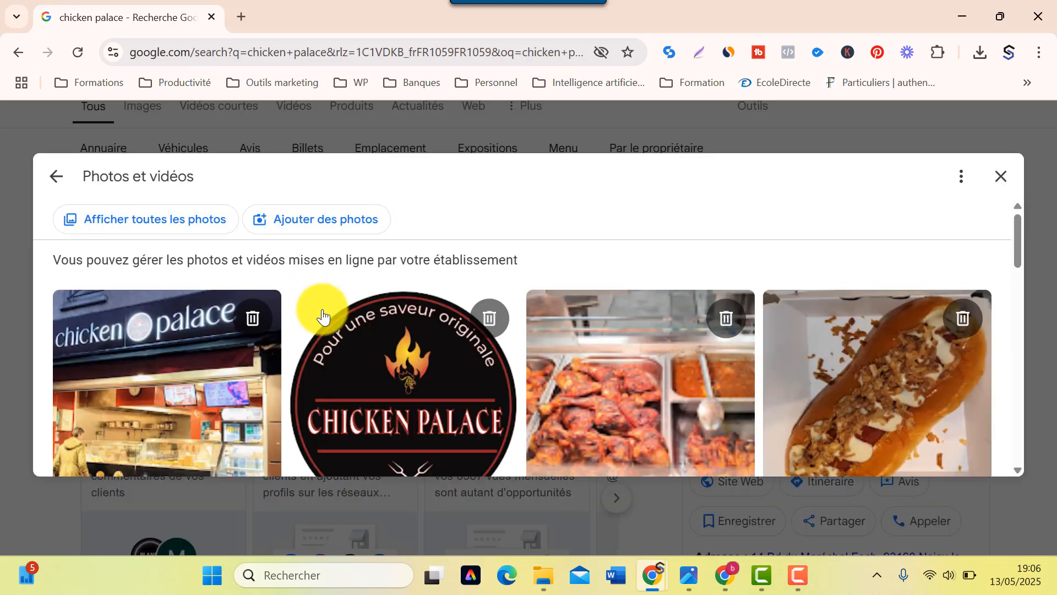
{"action": "scroll", "coordinate": [323, 317], "scroll_direction": "down", "scroll_amount": 15}
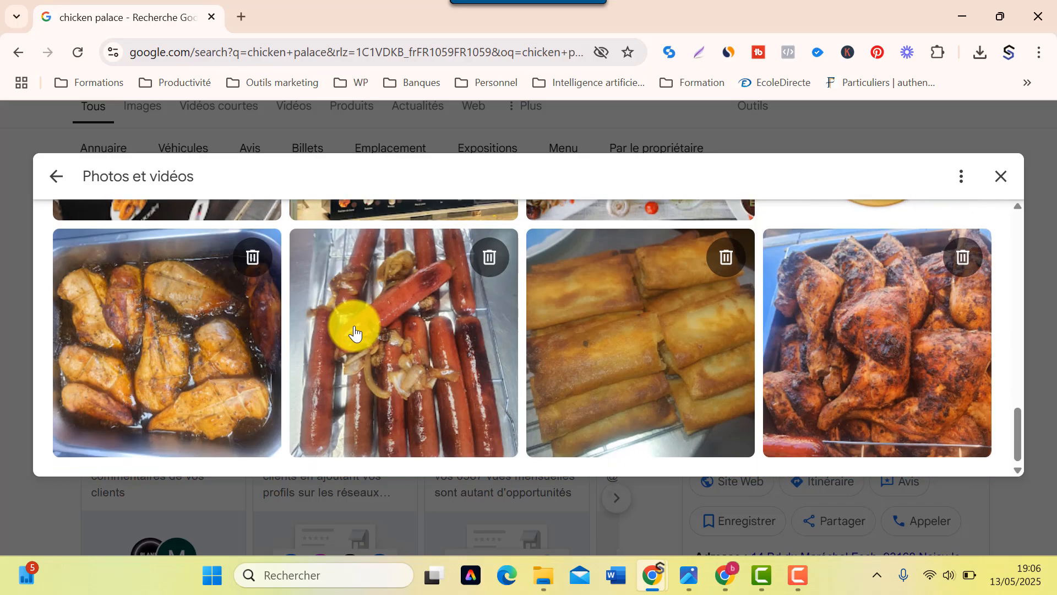
{"action": "scroll", "coordinate": [649, 283], "scroll_direction": "up", "scroll_amount": 5}
{"action": "left_click", "coordinate": [1012, 182]}
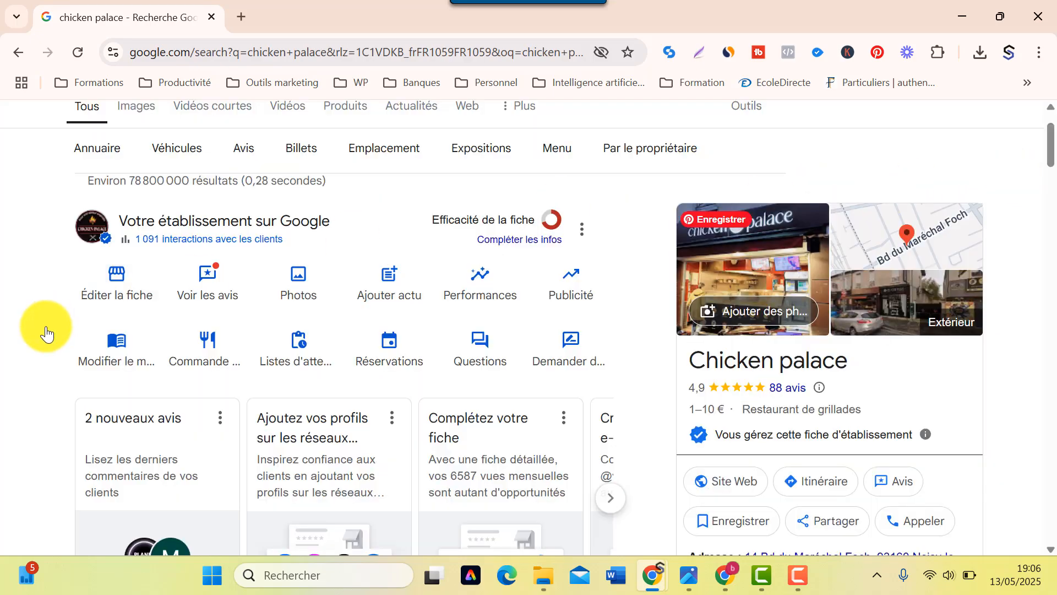
- Open the reviews and filter by Réponse reçue, then Sans réponse
{"action": "left_click", "coordinate": [200, 302]}
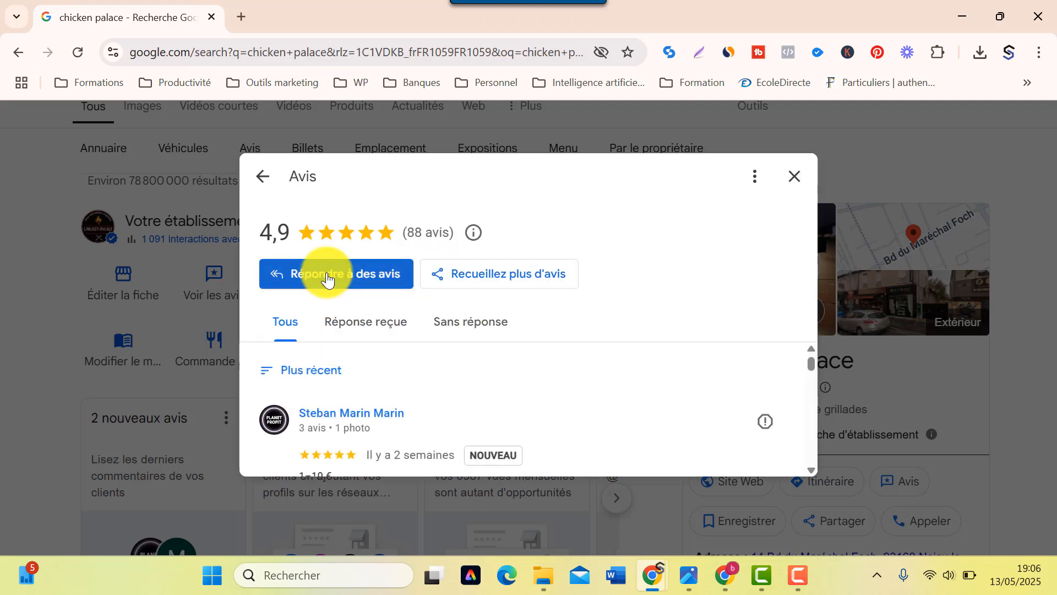
{"action": "left_click", "coordinate": [354, 319]}
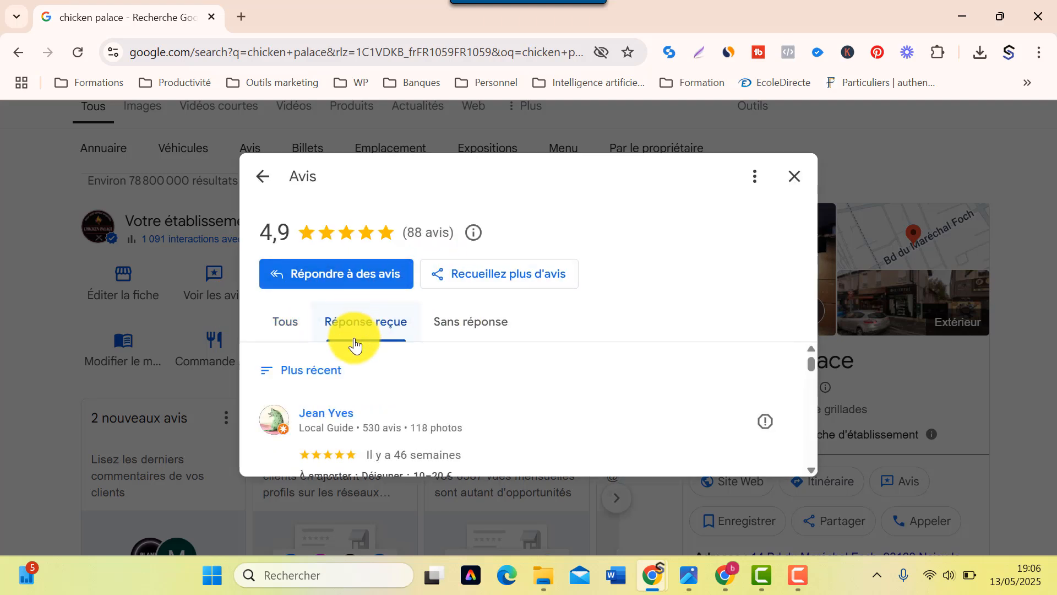
{"action": "left_click", "coordinate": [497, 320]}
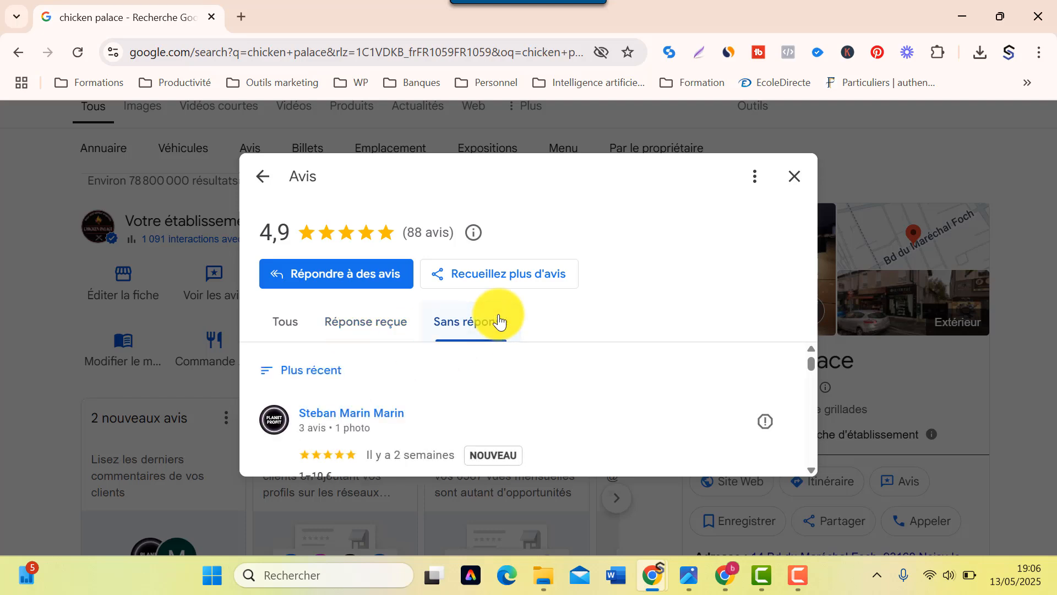
{"action": "scroll", "coordinate": [349, 397], "scroll_direction": "down", "scroll_amount": 5}
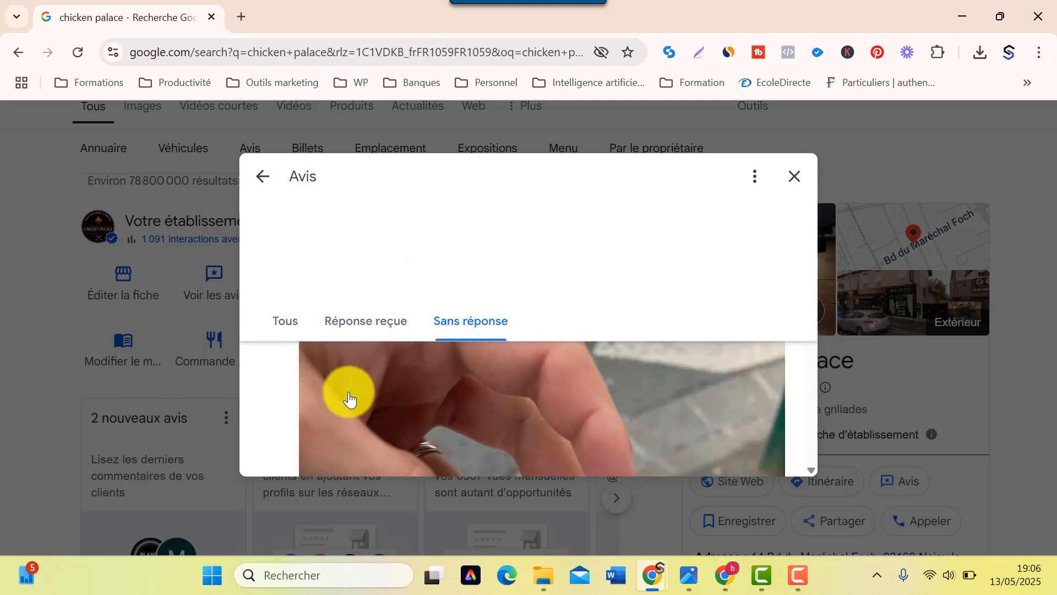
{"action": "scroll", "coordinate": [349, 397], "scroll_direction": "up", "scroll_amount": 3}
{"action": "scroll", "coordinate": [349, 398], "scroll_direction": "down", "scroll_amount": 5}
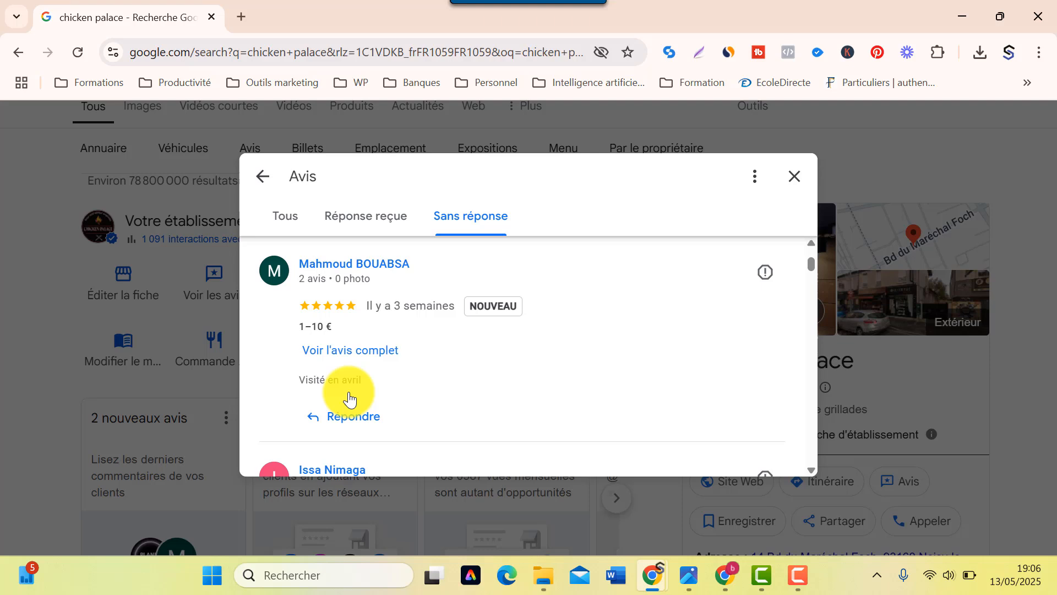
{"action": "scroll", "coordinate": [349, 398], "scroll_direction": "up", "scroll_amount": 3}
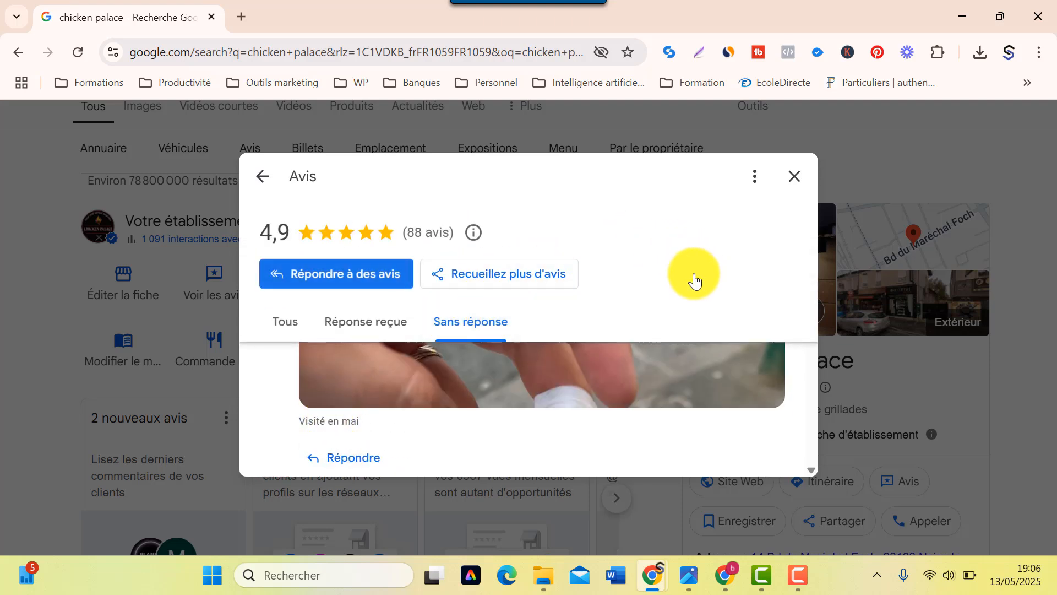
- View the Recueillez plus d'avis review link and QR code, then close the dialog
{"action": "left_click", "coordinate": [476, 280]}
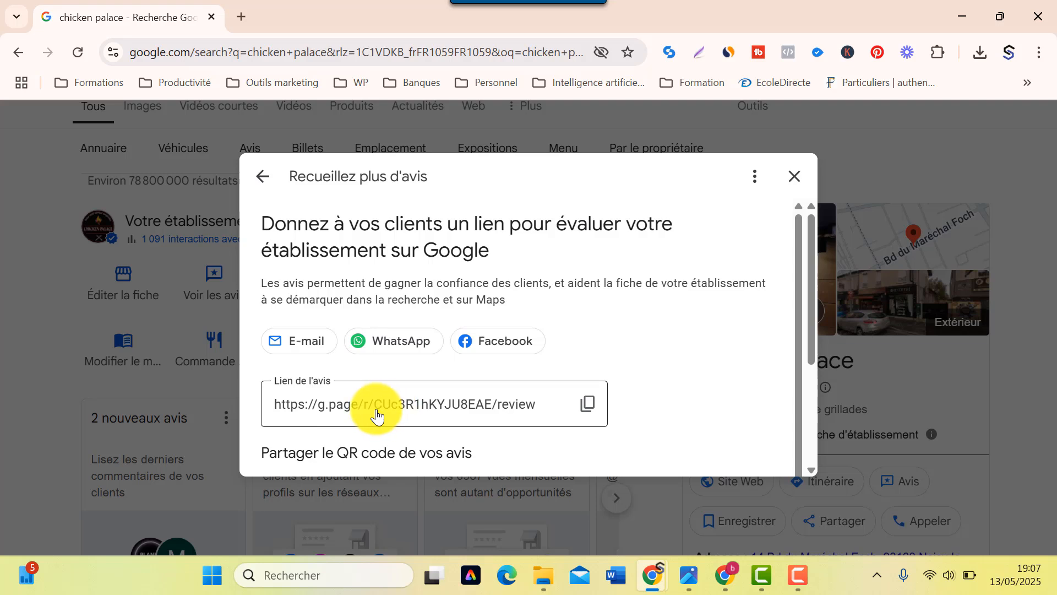
{"action": "scroll", "coordinate": [387, 426], "scroll_direction": "down", "scroll_amount": 4}
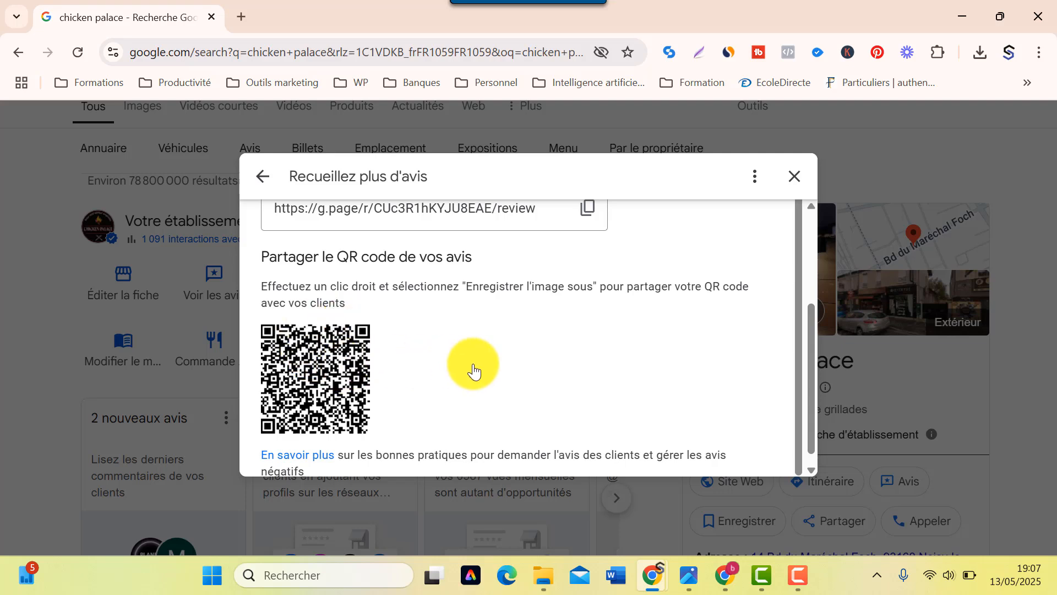
{"action": "scroll", "coordinate": [471, 372], "scroll_direction": "up", "scroll_amount": 1}
{"action": "scroll", "coordinate": [468, 373], "scroll_direction": "down", "scroll_amount": 1}
{"action": "scroll", "coordinate": [442, 380], "scroll_direction": "up", "scroll_amount": 1}
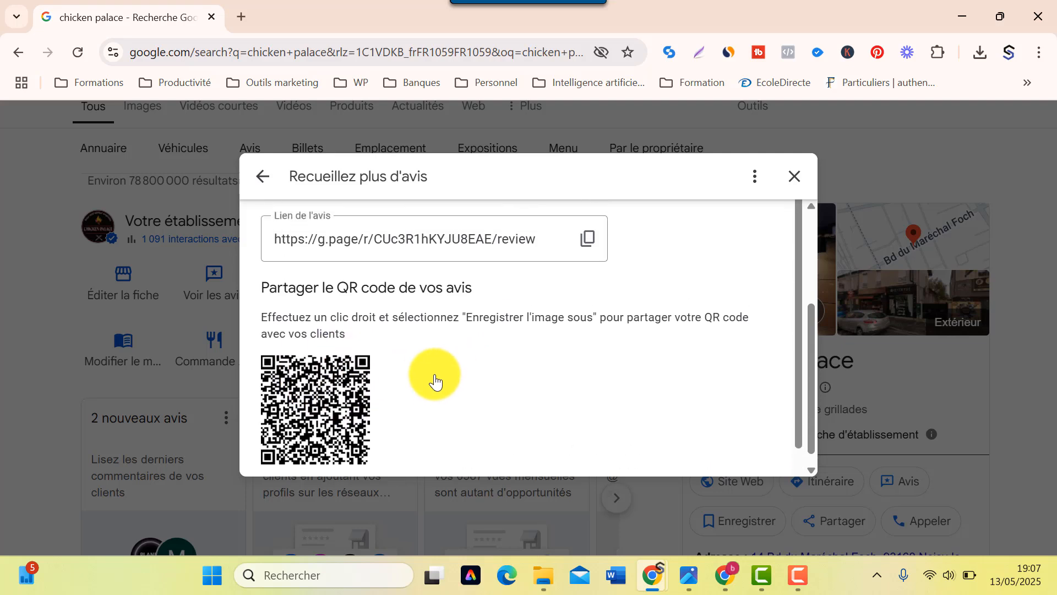
{"action": "scroll", "coordinate": [420, 243], "scroll_direction": "up", "scroll_amount": 5}
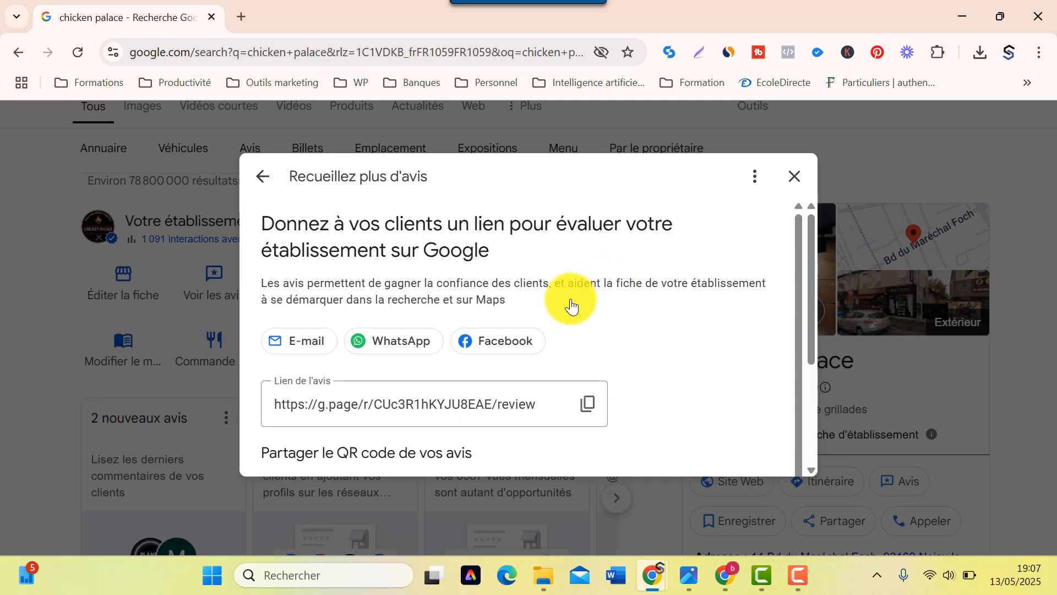
{"action": "scroll", "coordinate": [558, 320], "scroll_direction": "down", "scroll_amount": 1}
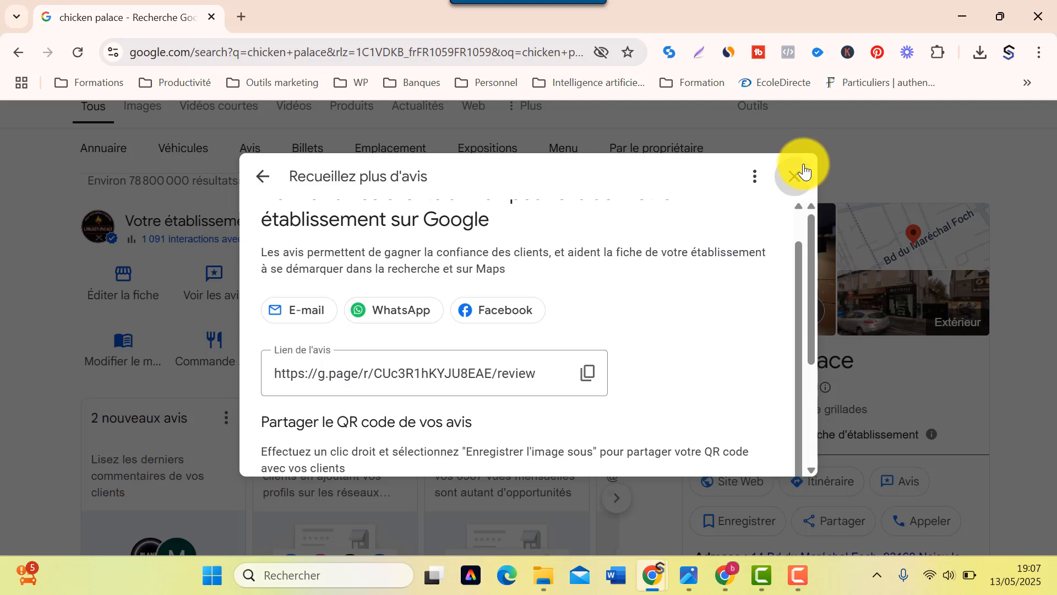
{"action": "left_click", "coordinate": [803, 172]}
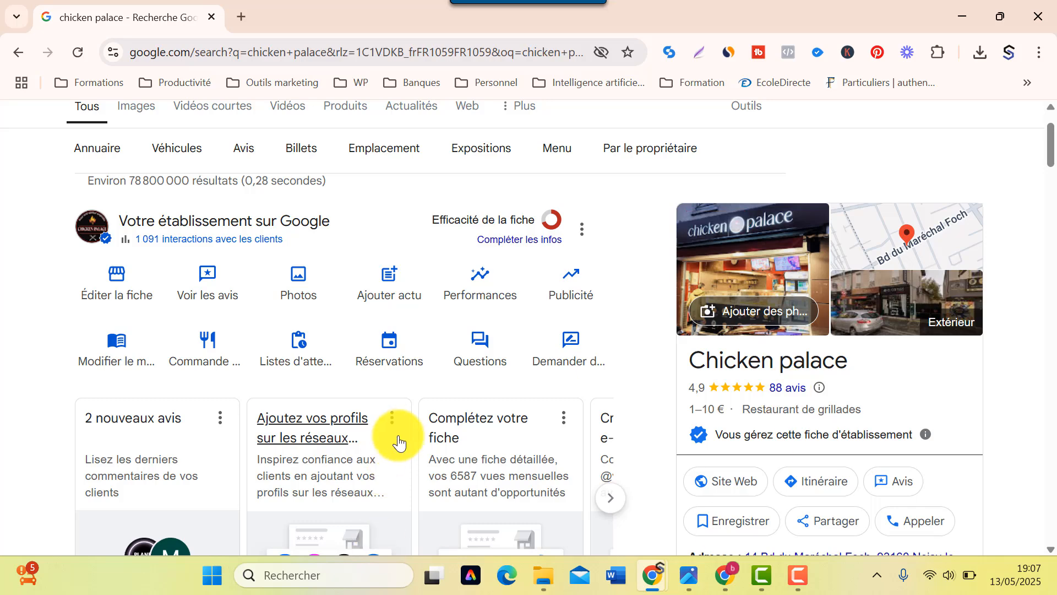
- Glance at customer questions, then check Commande de repas shows UberEats ordering and close it
{"action": "left_click", "coordinate": [468, 368]}
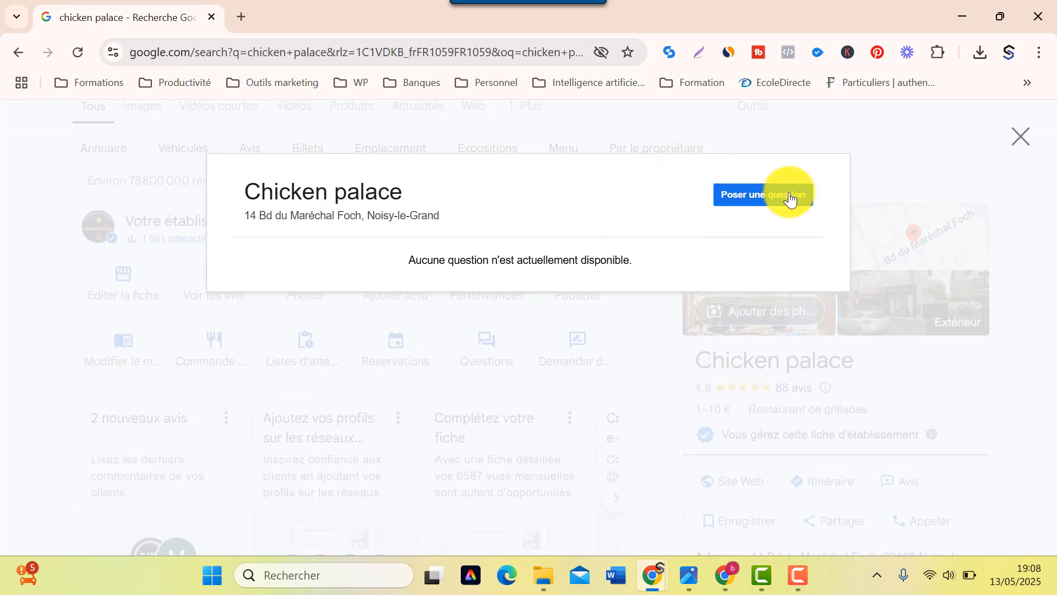
{"action": "left_click", "coordinate": [1019, 139]}
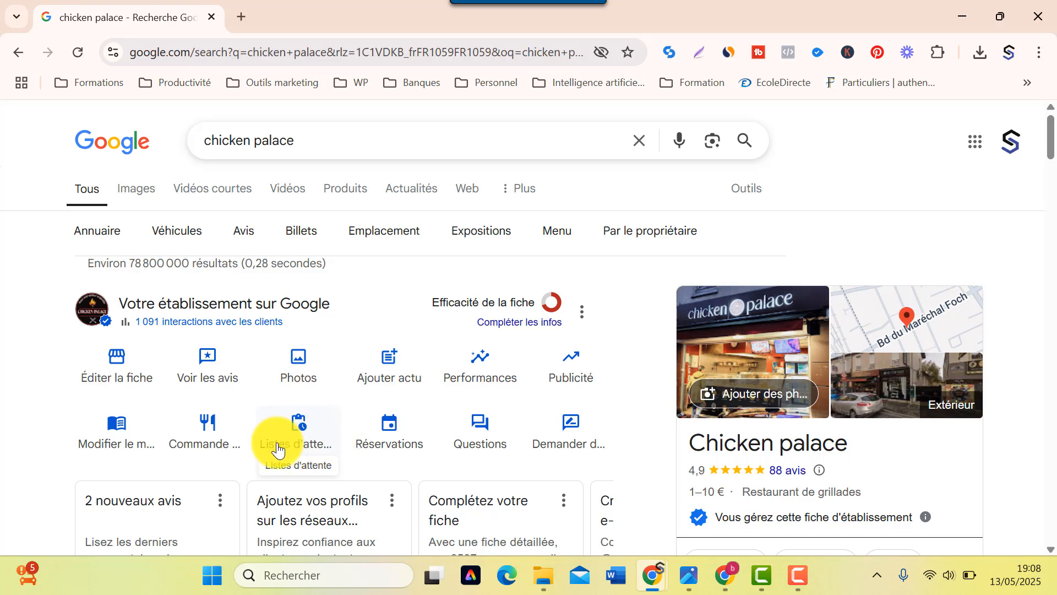
{"action": "left_click", "coordinate": [204, 443]}
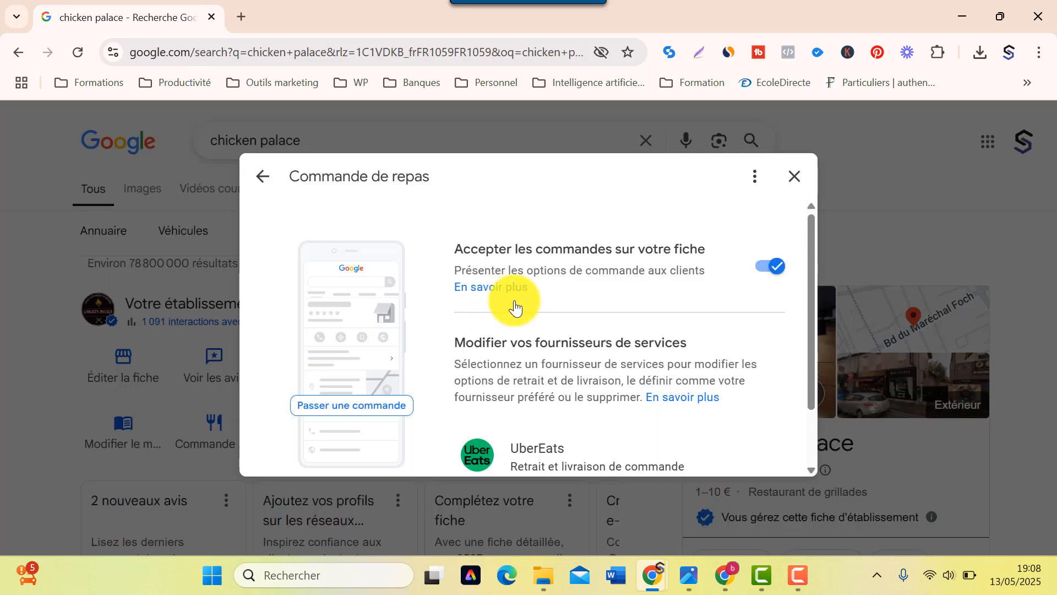
{"action": "scroll", "coordinate": [551, 364], "scroll_direction": "down", "scroll_amount": 2}
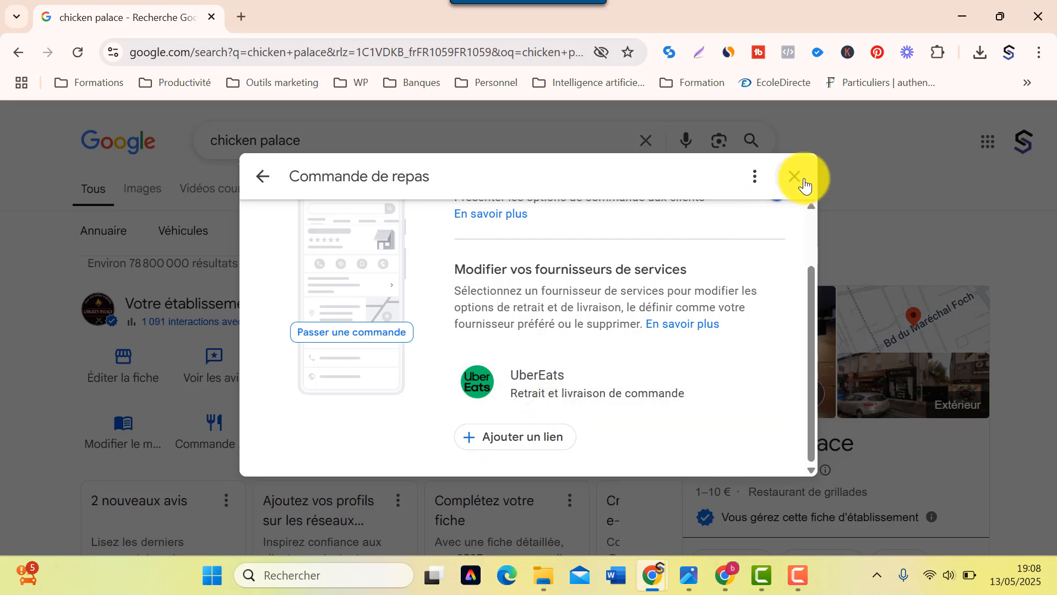
{"action": "left_click", "coordinate": [804, 186]}
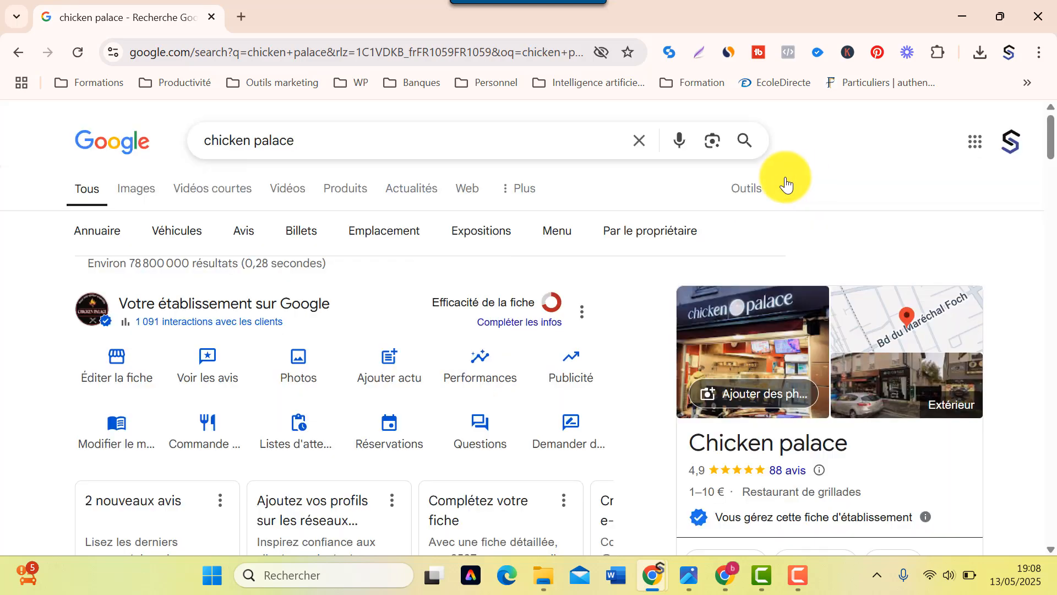
{"action": "left_click", "coordinate": [200, 434]}
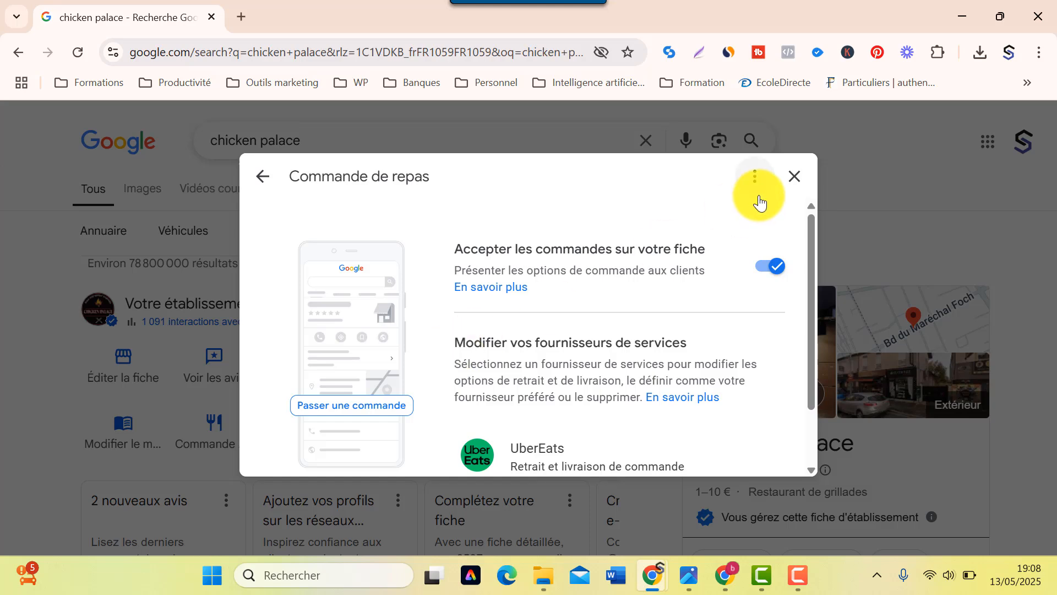
{"action": "left_click", "coordinate": [793, 182]}
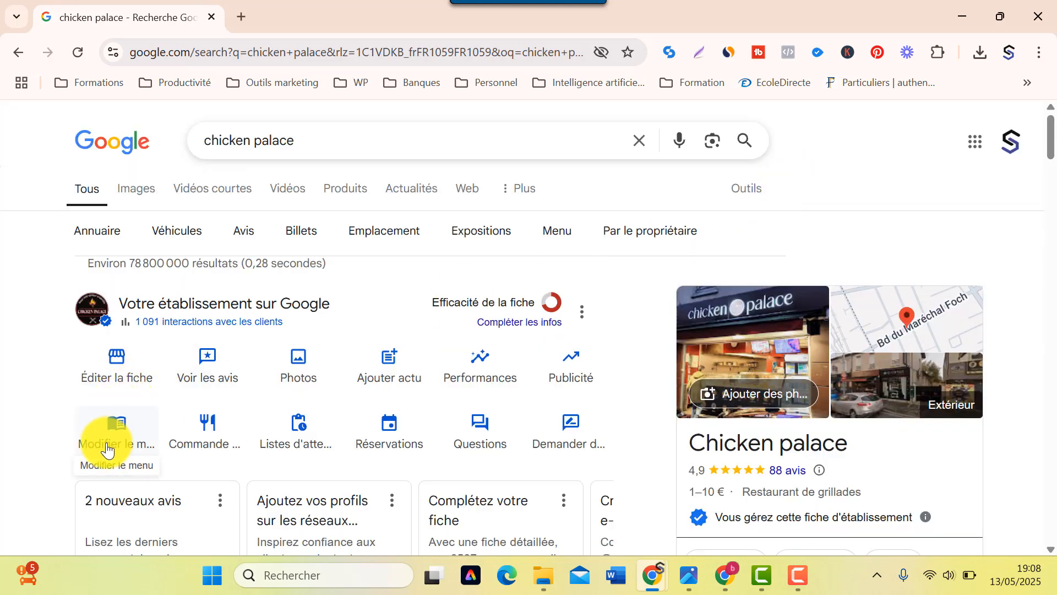
{"action": "left_click", "coordinate": [109, 447]}
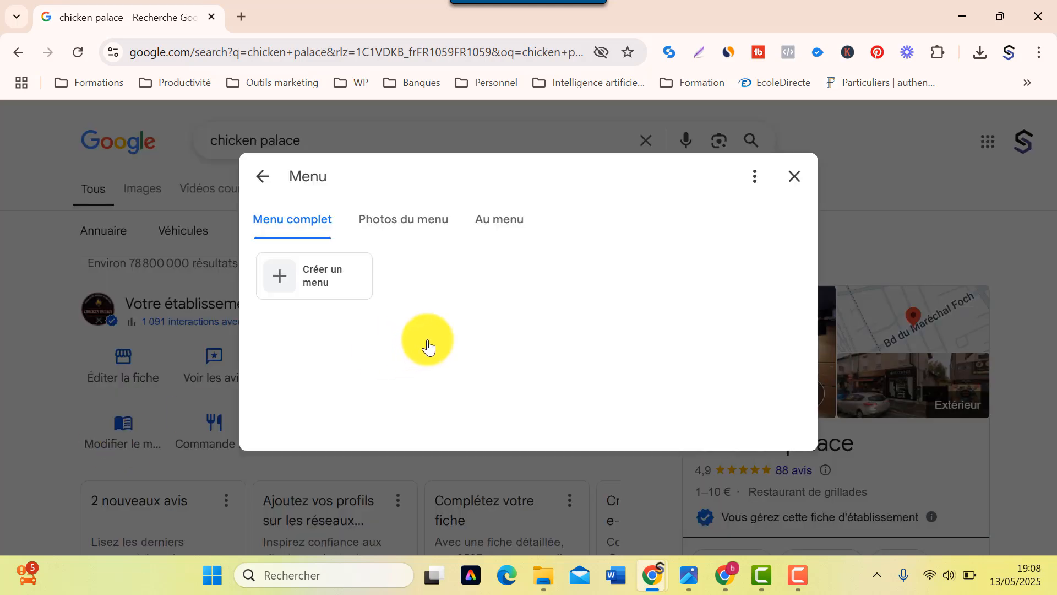
{"action": "left_click", "coordinate": [490, 226]}
{"action": "scroll", "coordinate": [484, 342], "scroll_direction": "down", "scroll_amount": 5}
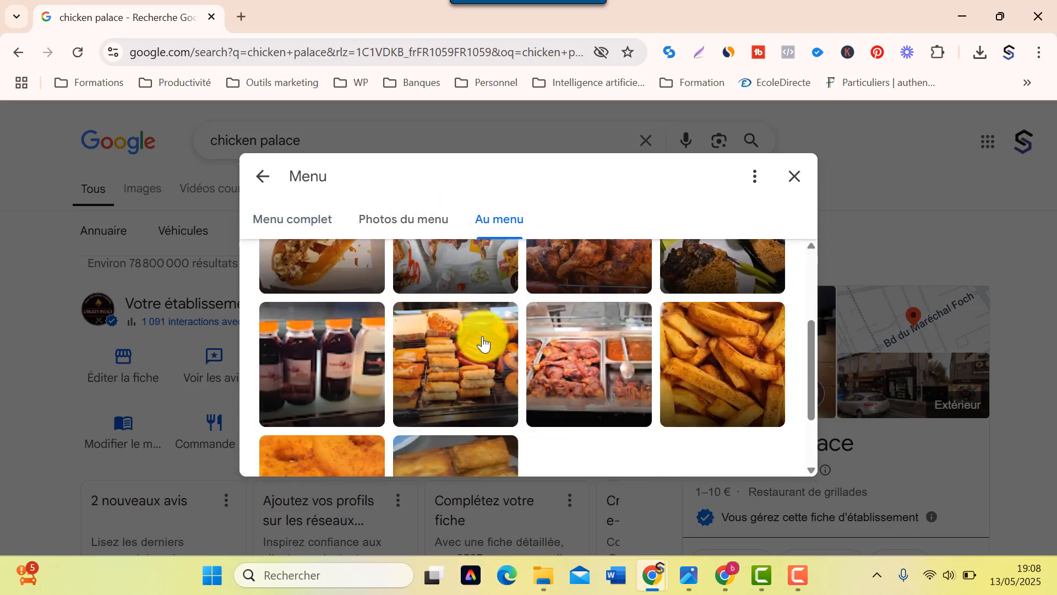
{"action": "scroll", "coordinate": [483, 342], "scroll_direction": "up", "scroll_amount": 3}
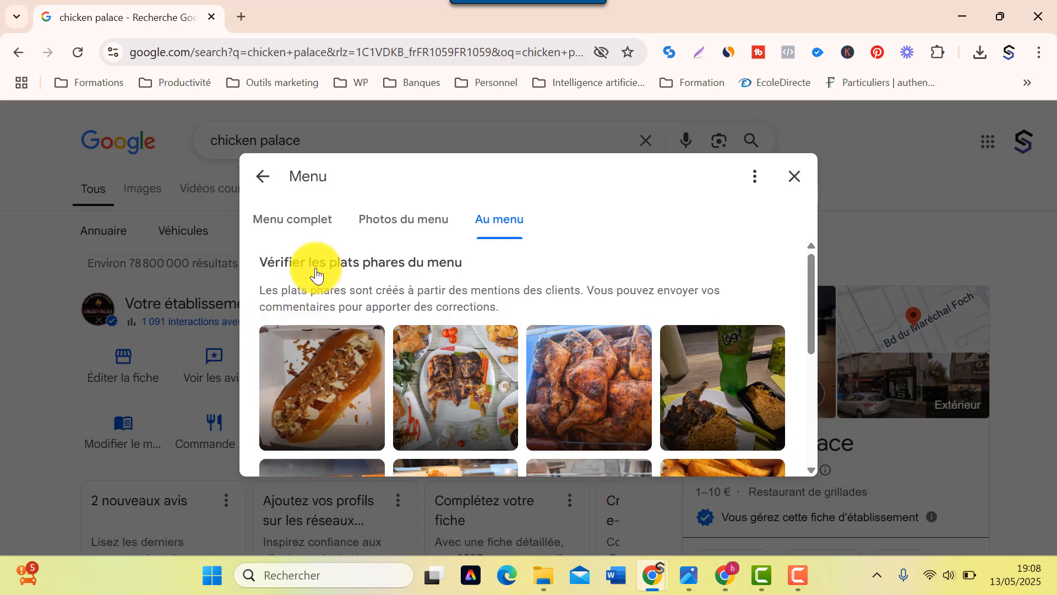
{"action": "left_click", "coordinate": [378, 218]}
{"action": "scroll", "coordinate": [377, 361], "scroll_direction": "down", "scroll_amount": 1}
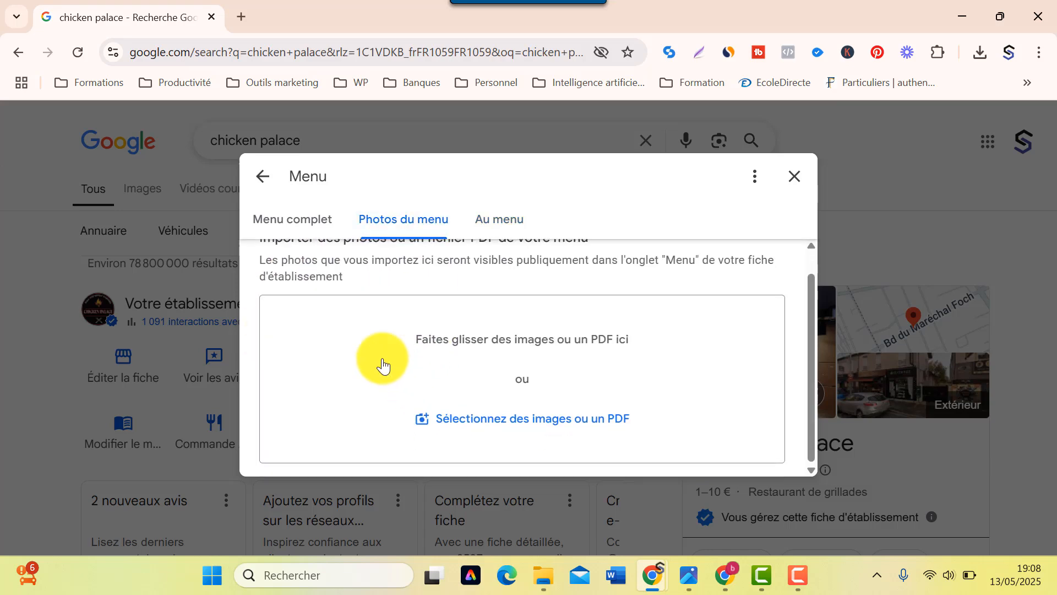
{"action": "scroll", "coordinate": [330, 275], "scroll_direction": "up", "scroll_amount": 1}
{"action": "left_click", "coordinate": [296, 226]}
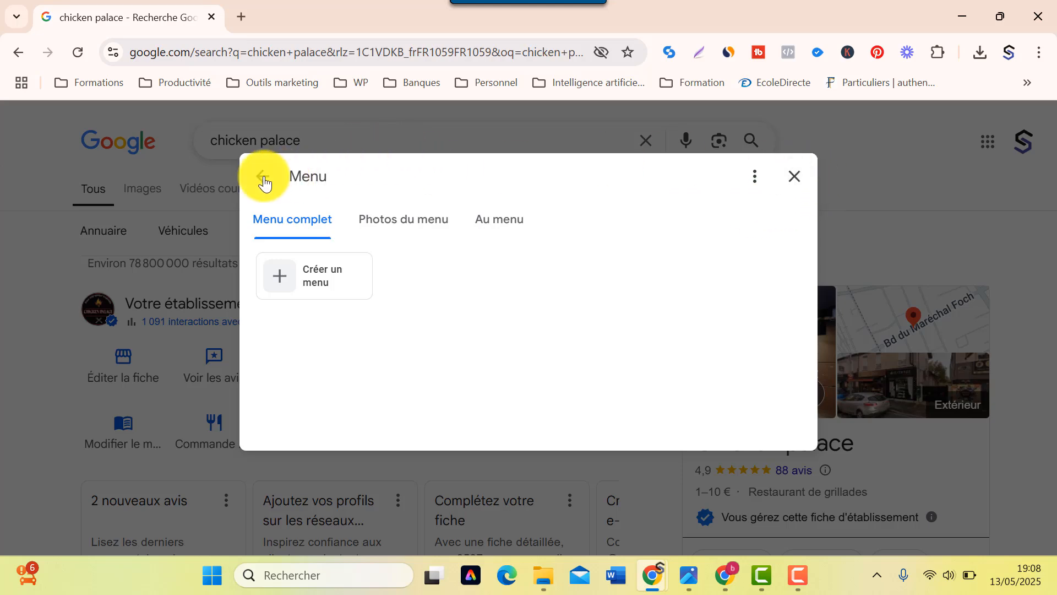
{"action": "left_click", "coordinate": [264, 177]}
{"action": "scroll", "coordinate": [416, 411], "scroll_direction": "down", "scroll_amount": 1}
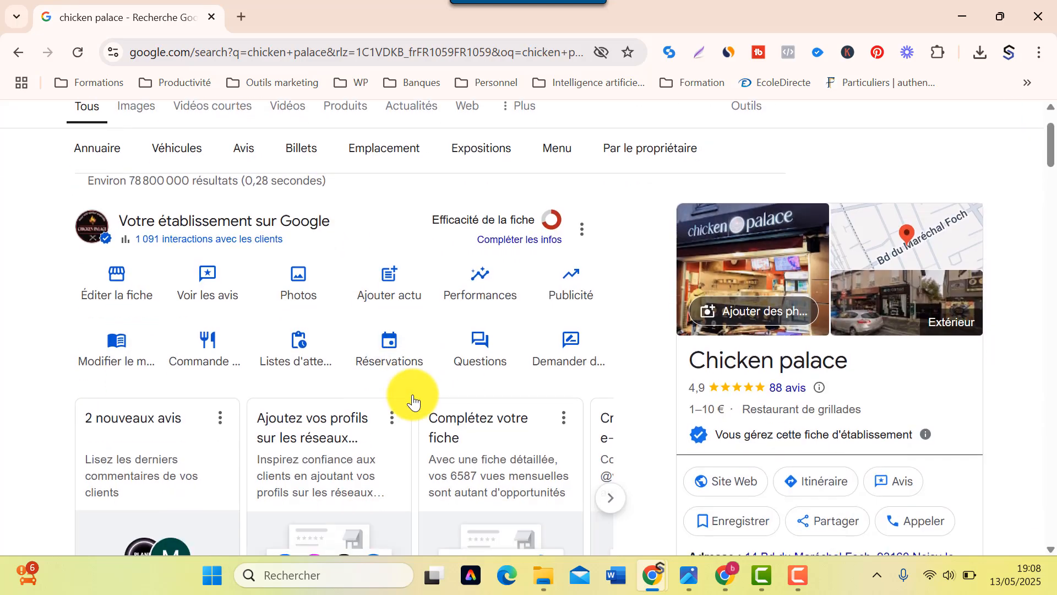
{"action": "scroll", "coordinate": [606, 394], "scroll_direction": "down", "scroll_amount": 5}
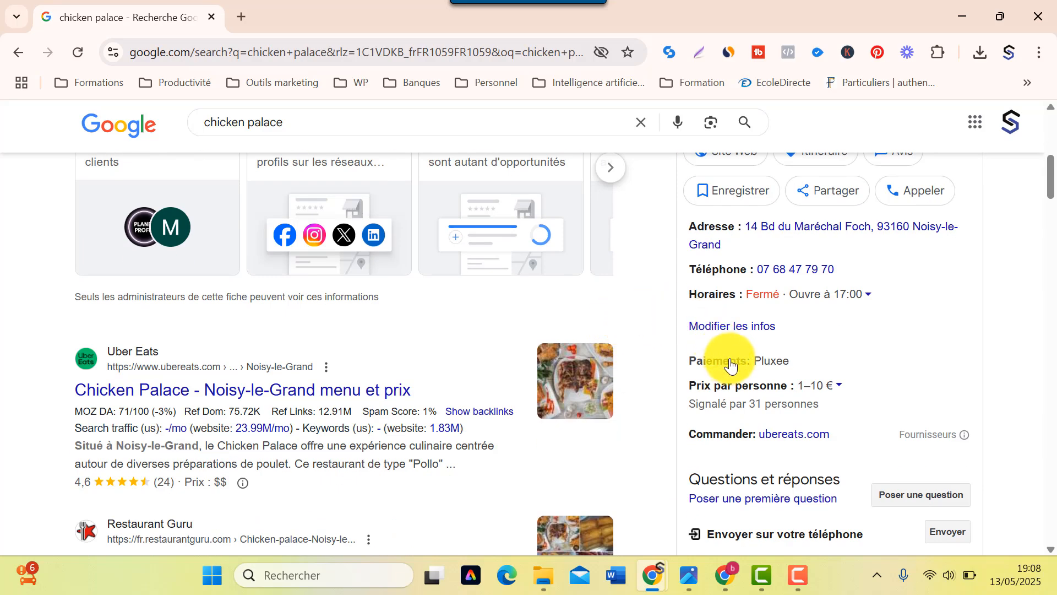
{"action": "scroll", "coordinate": [730, 364], "scroll_direction": "up", "scroll_amount": 5}
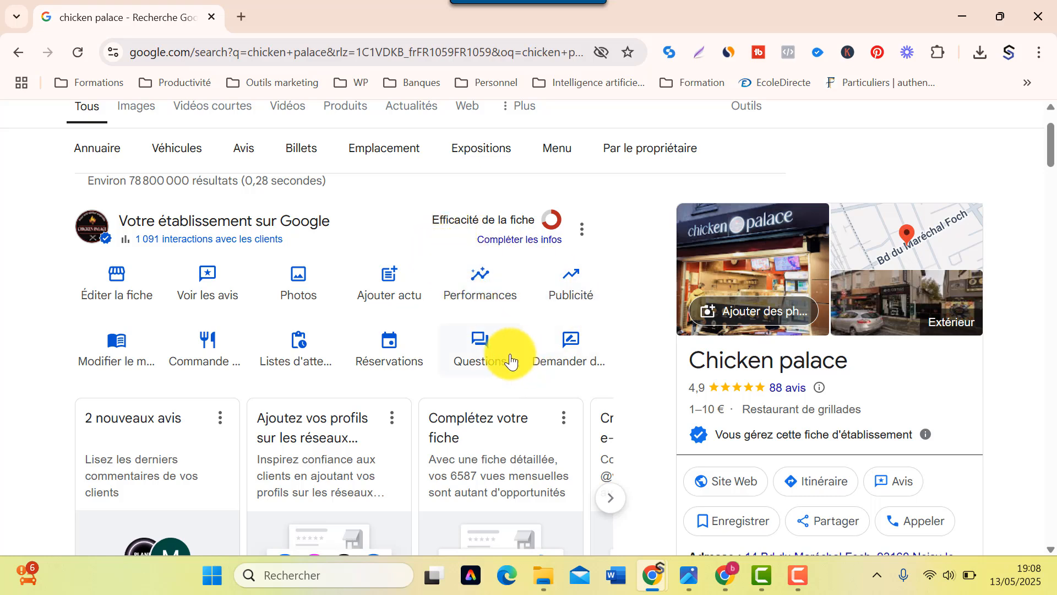
{"action": "left_click", "coordinate": [358, 314]}
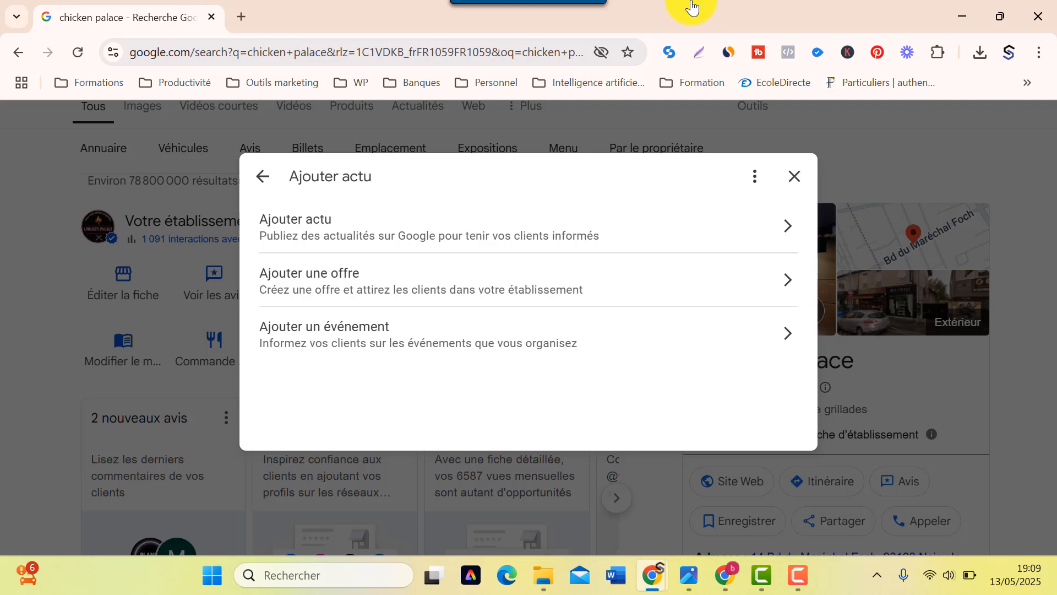
{"action": "left_click", "coordinate": [795, 176]}
{"action": "left_click", "coordinate": [554, 233]}
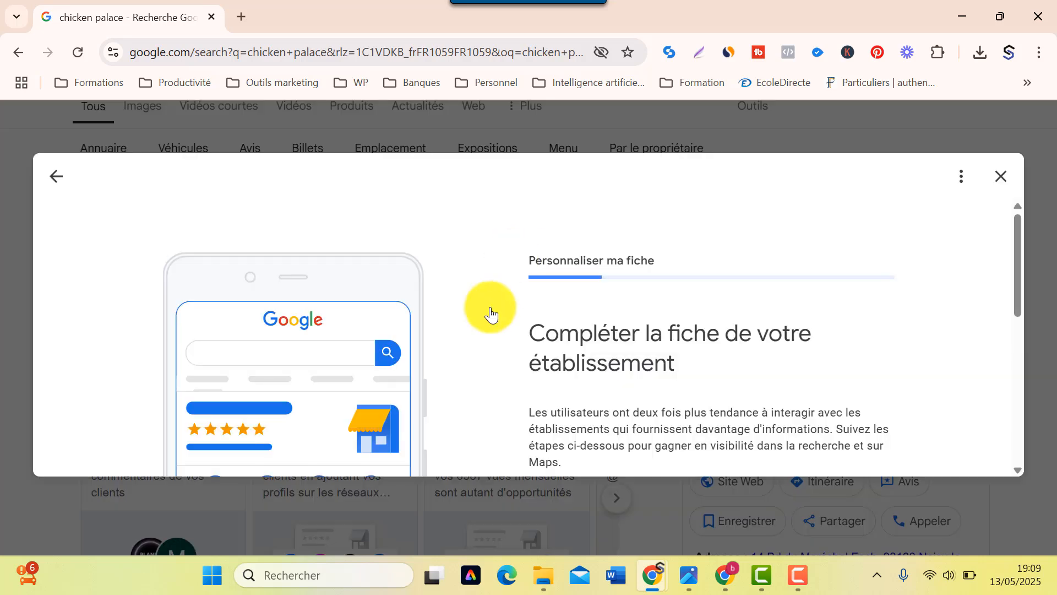
{"action": "left_click", "coordinate": [1002, 178]}
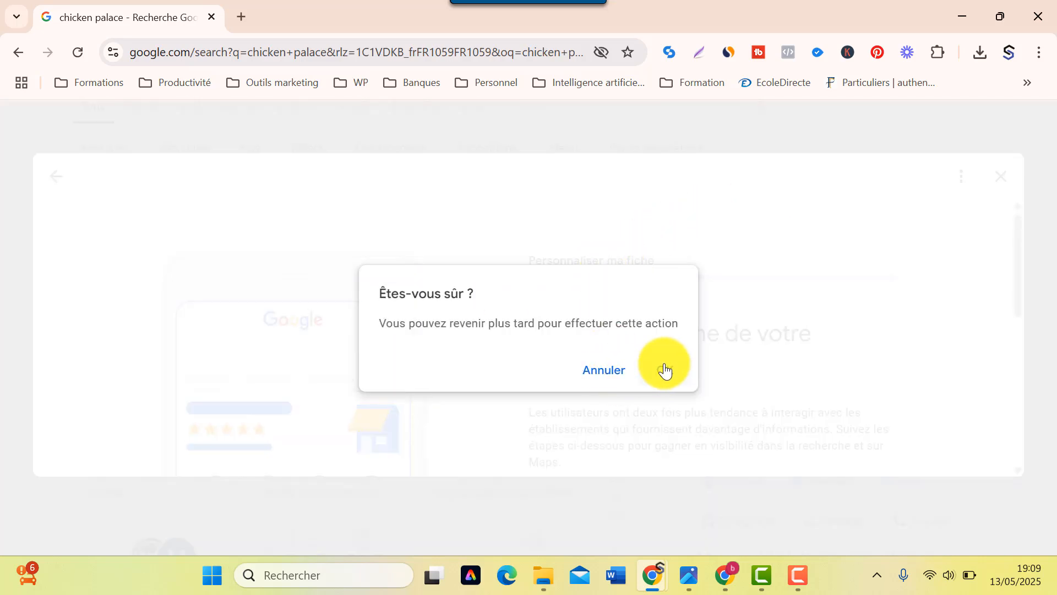
{"action": "left_click", "coordinate": [608, 371]}
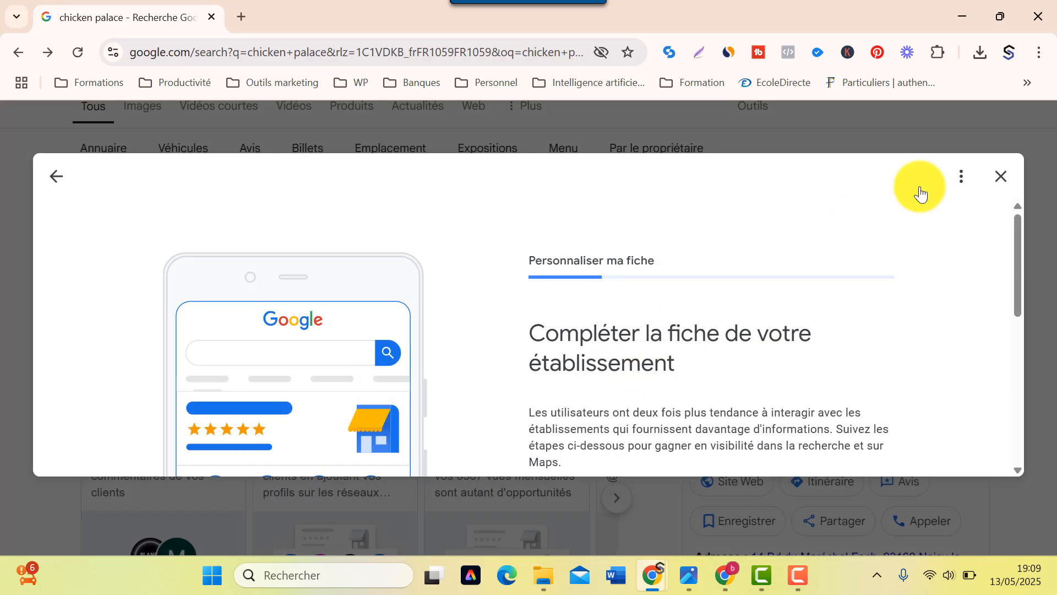
{"action": "left_click", "coordinate": [1013, 182]}
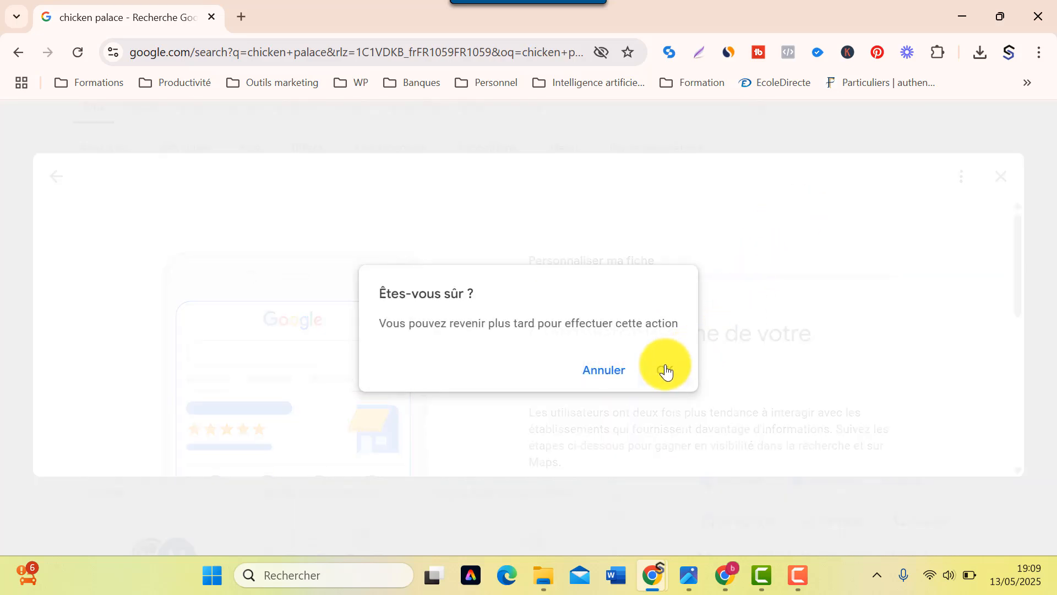
{"action": "left_click", "coordinate": [666, 371]}
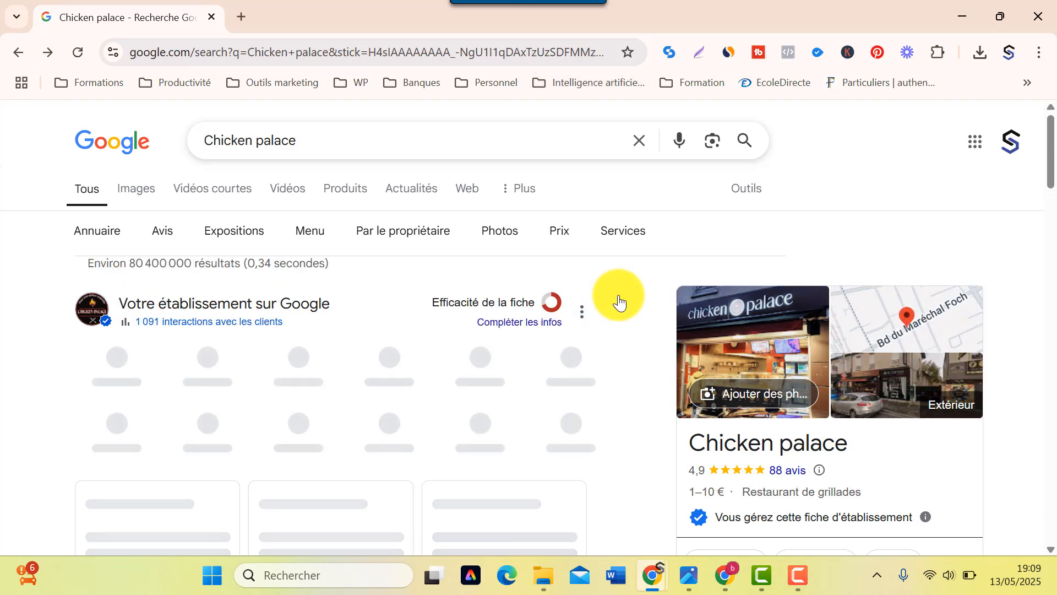
{"action": "left_click", "coordinate": [527, 326]}
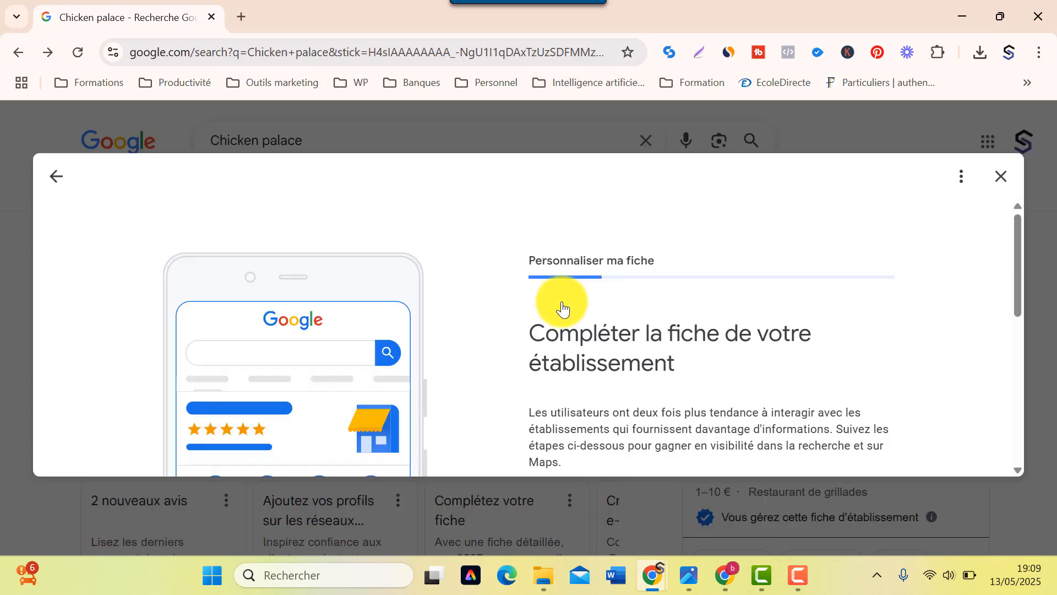
{"action": "left_click", "coordinate": [1001, 177]}
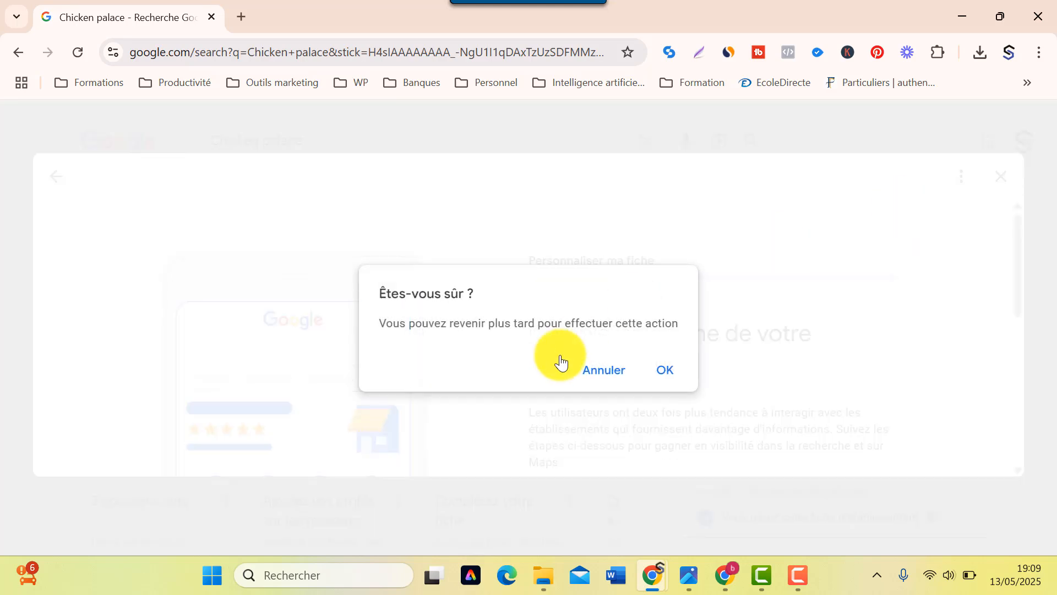
{"action": "left_click", "coordinate": [673, 370]}
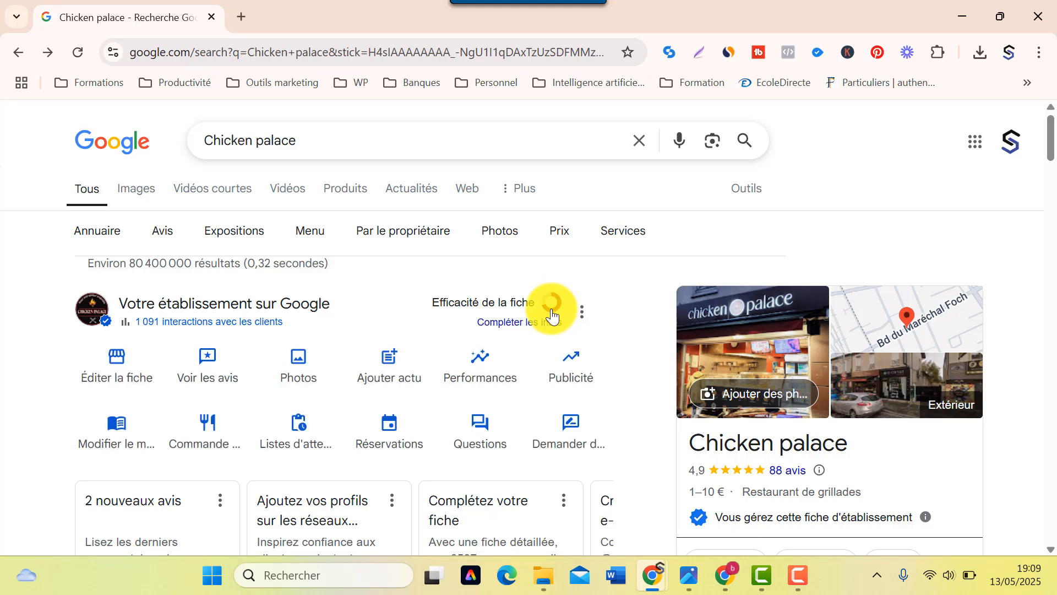
{"action": "scroll", "coordinate": [553, 314], "scroll_direction": "down", "scroll_amount": 1}
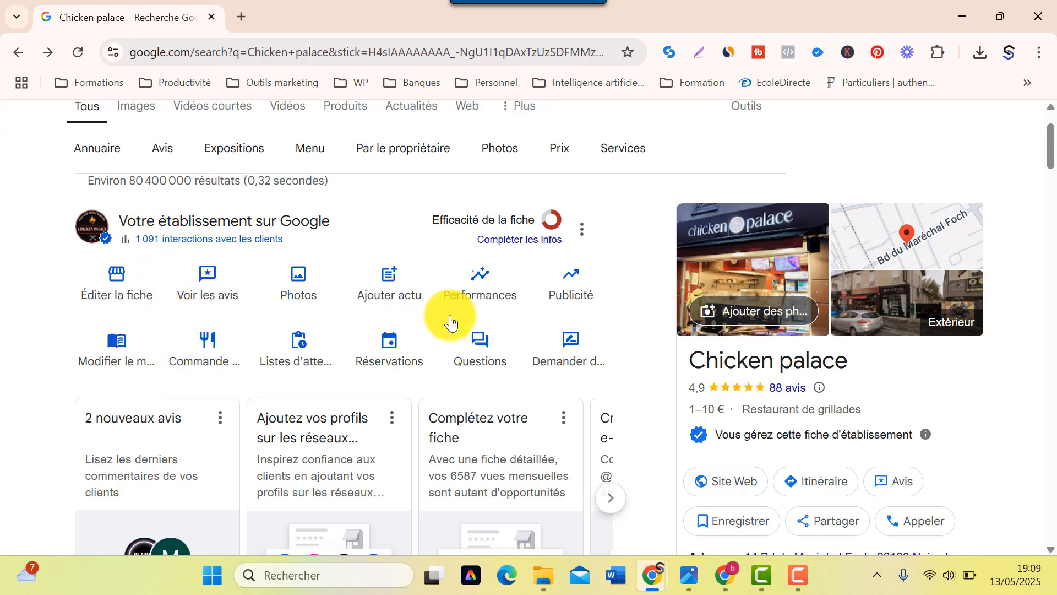
- Open Chicken palace's Performances report for déc. 2024 – mai 2025 and scroll through the overview search terms
{"action": "left_click", "coordinate": [473, 284]}
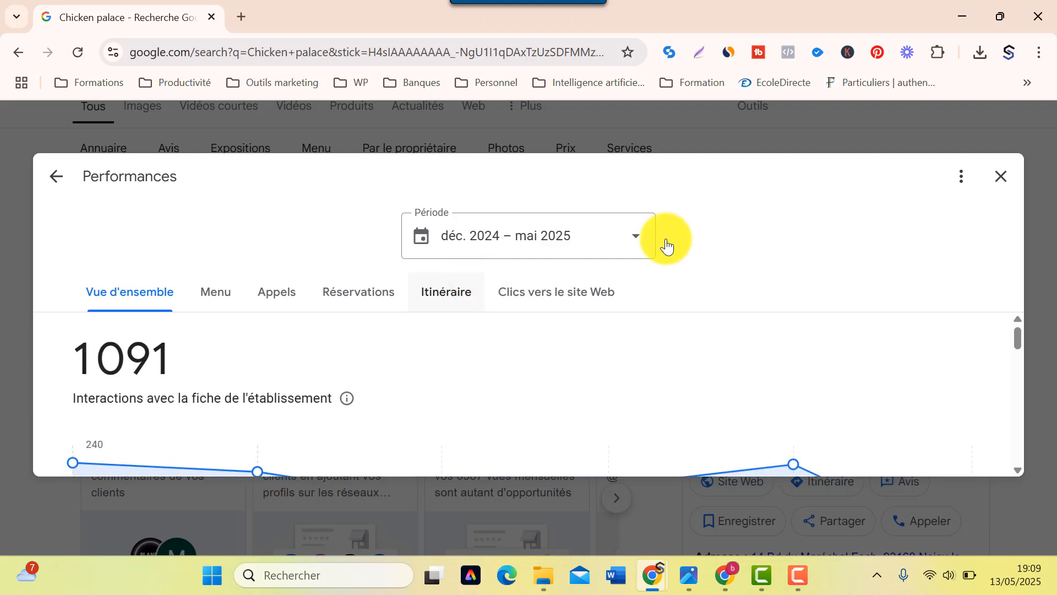
{"action": "scroll", "coordinate": [495, 344], "scroll_direction": "down", "scroll_amount": 3}
{"action": "scroll", "coordinate": [366, 334], "scroll_direction": "up", "scroll_amount": 3}
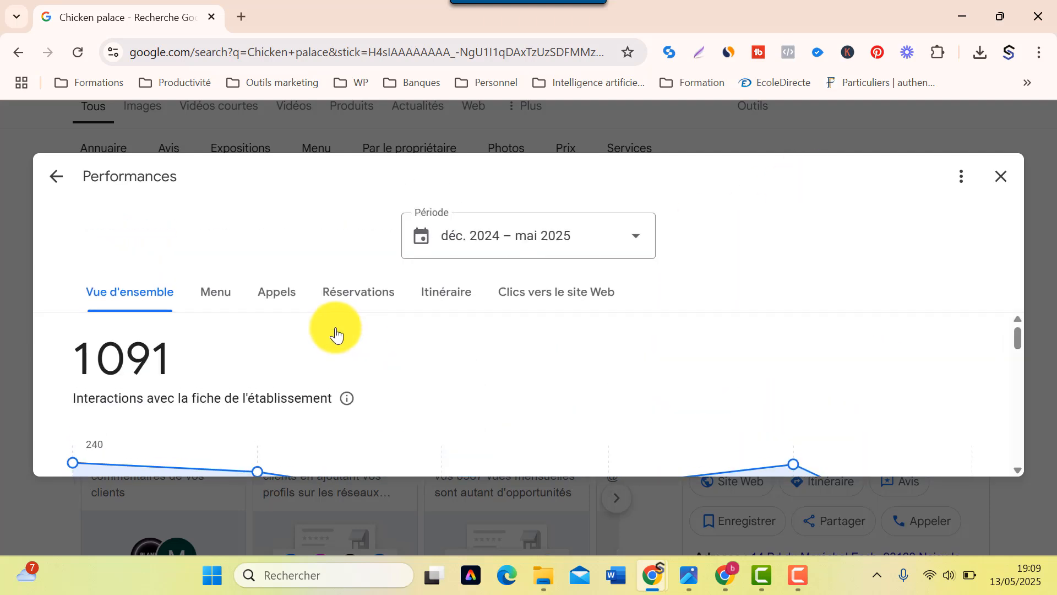
{"action": "scroll", "coordinate": [175, 392], "scroll_direction": "down", "scroll_amount": 2}
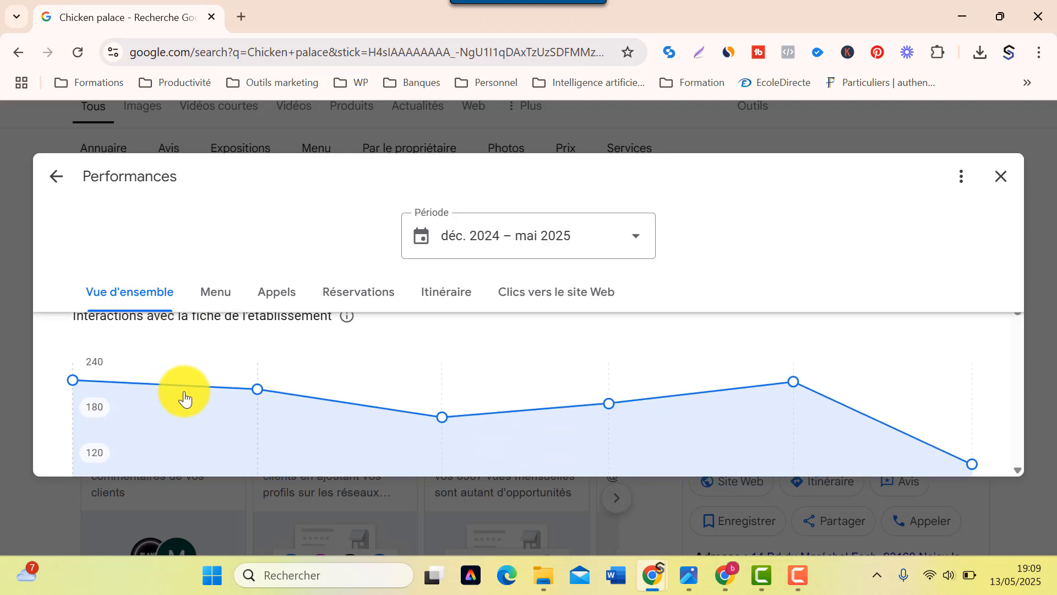
{"action": "scroll", "coordinate": [196, 386], "scroll_direction": "down", "scroll_amount": 2}
{"action": "scroll", "coordinate": [196, 388], "scroll_direction": "down", "scroll_amount": 3}
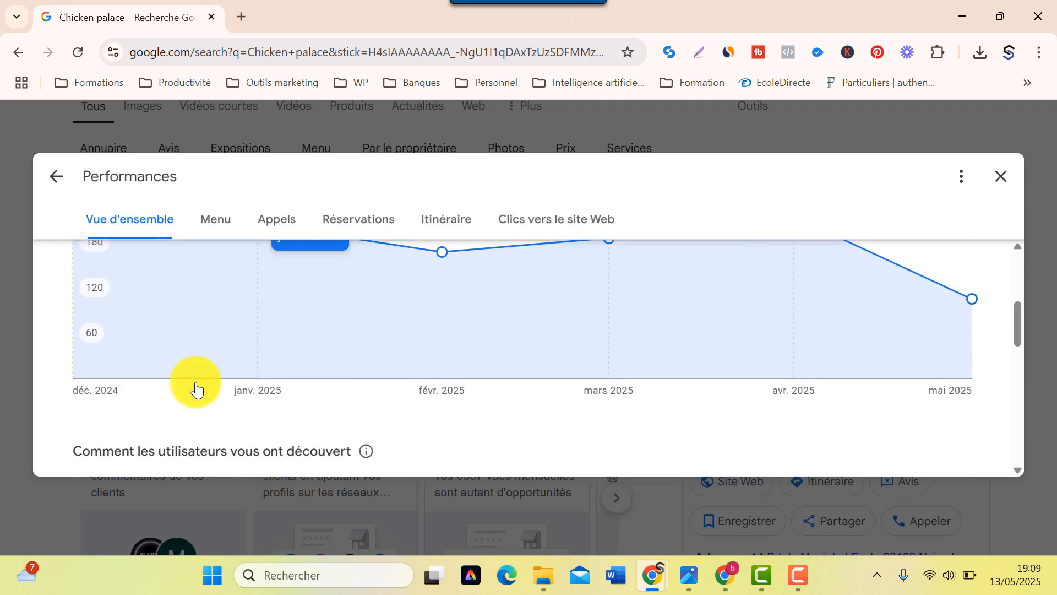
{"action": "scroll", "coordinate": [196, 386], "scroll_direction": "down", "scroll_amount": 2}
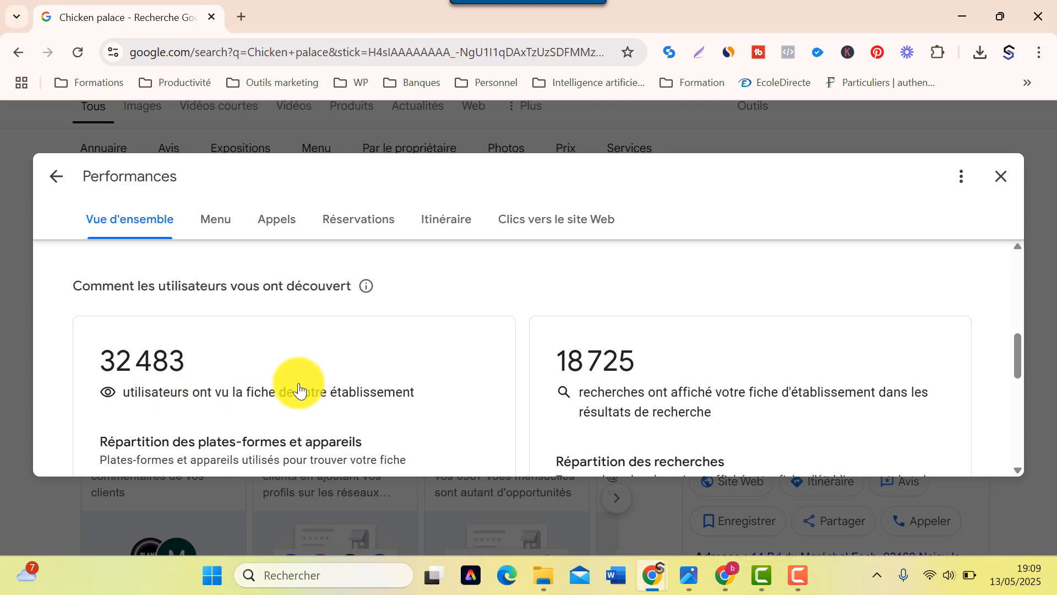
{"action": "scroll", "coordinate": [284, 385], "scroll_direction": "down", "scroll_amount": 2}
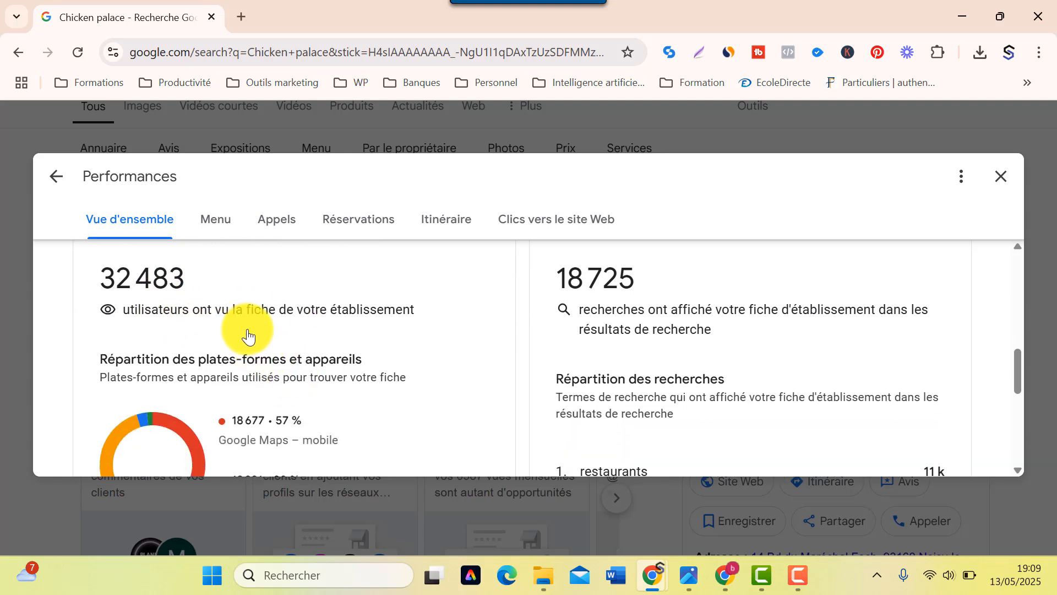
{"action": "scroll", "coordinate": [248, 335], "scroll_direction": "down", "scroll_amount": 3}
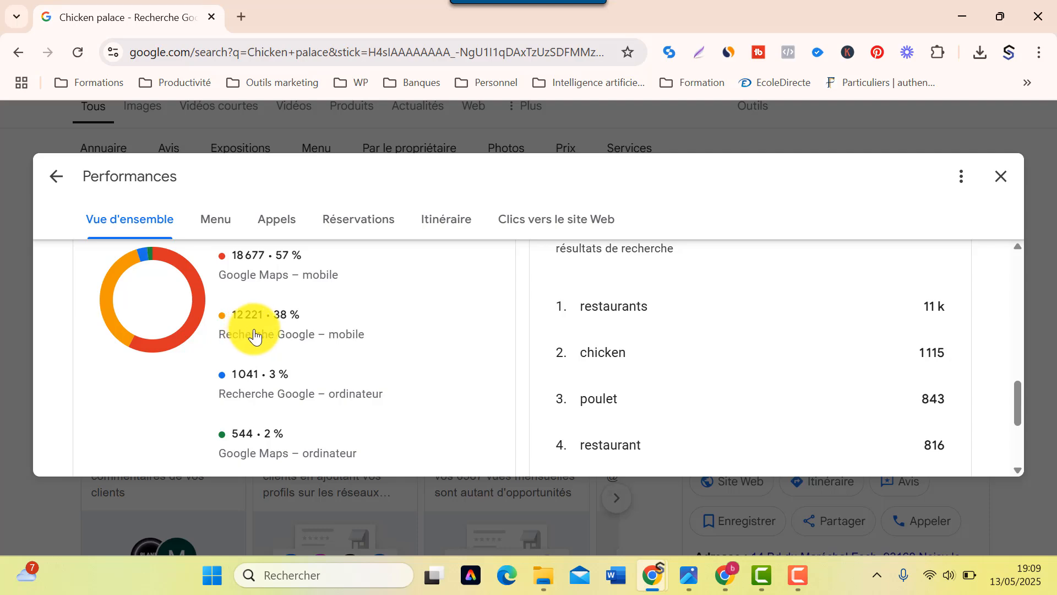
{"action": "scroll", "coordinate": [264, 333], "scroll_direction": "up", "scroll_amount": 1}
{"action": "scroll", "coordinate": [385, 339], "scroll_direction": "down", "scroll_amount": 1}
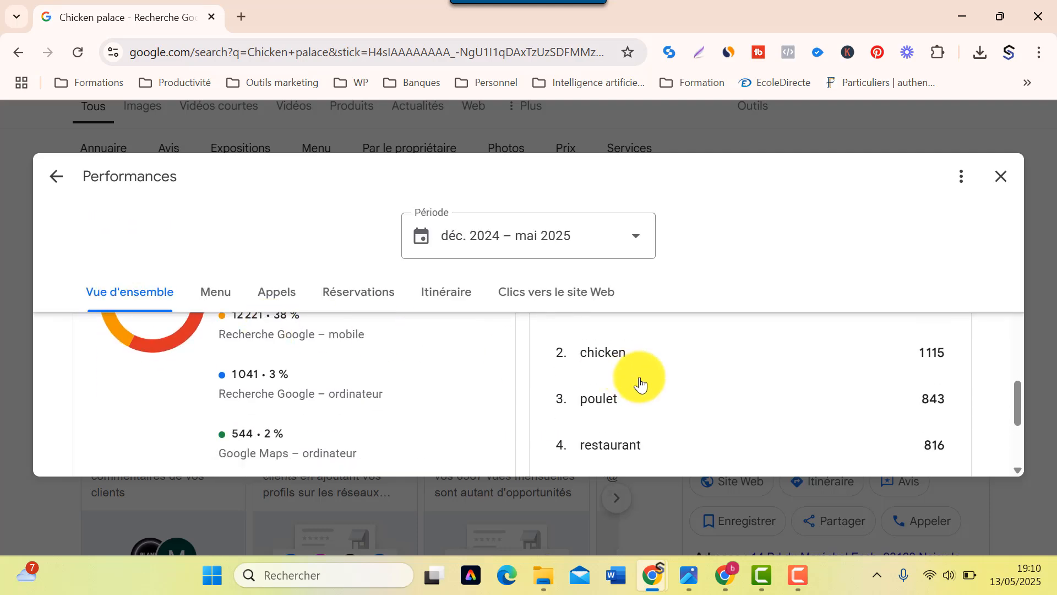
{"action": "scroll", "coordinate": [639, 379], "scroll_direction": "up", "scroll_amount": 3}
{"action": "scroll", "coordinate": [638, 380], "scroll_direction": "down", "scroll_amount": 6}
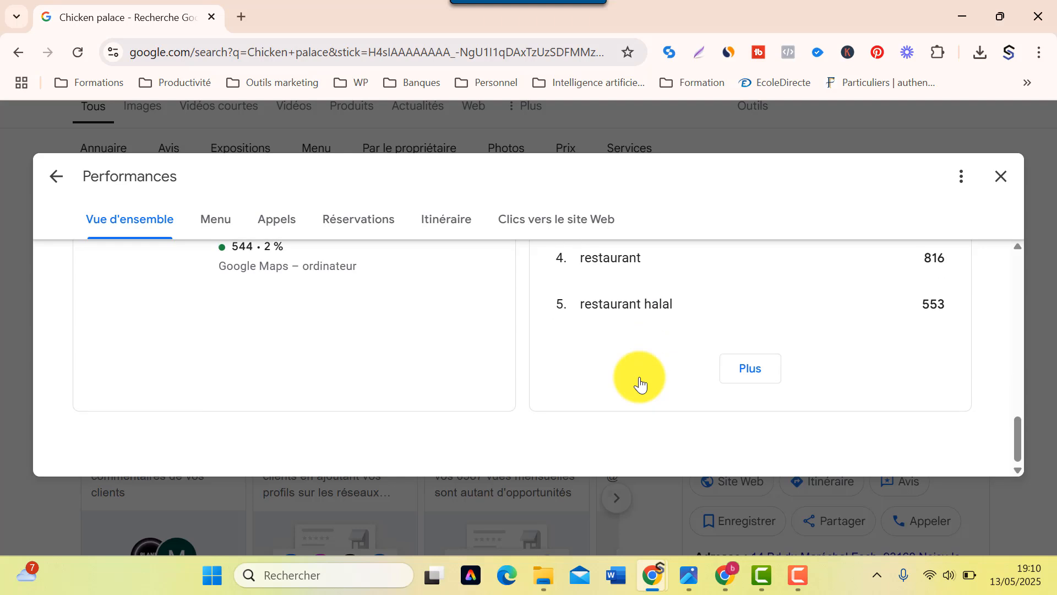
{"action": "scroll", "coordinate": [649, 363], "scroll_direction": "up", "scroll_amount": 3}
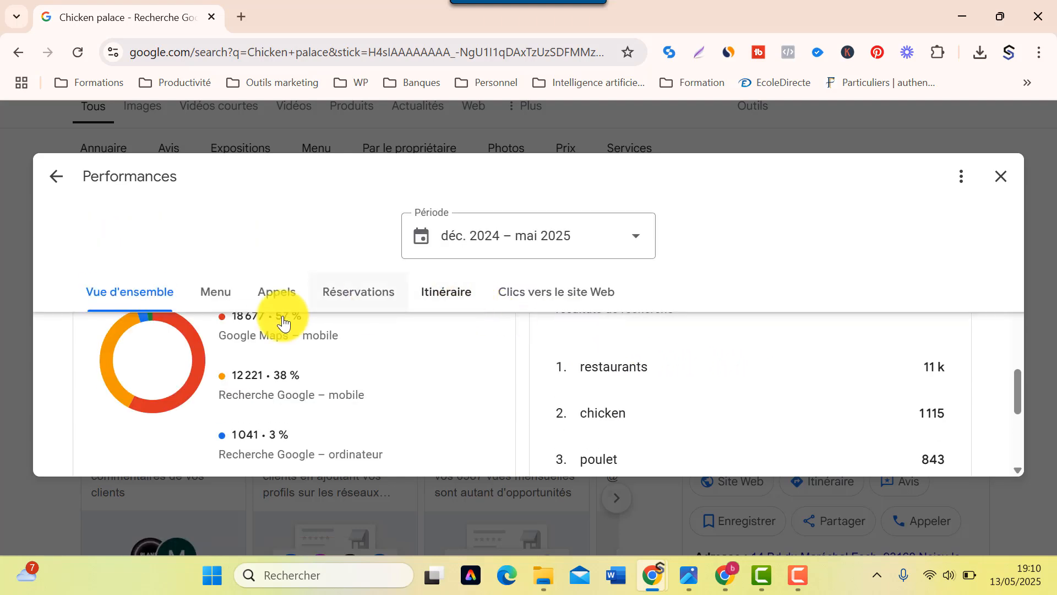
{"action": "scroll", "coordinate": [265, 347], "scroll_direction": "up", "scroll_amount": 5}
- Show how many people viewed Chicken palace's menu and scroll through the chart
{"action": "left_click", "coordinate": [221, 297]}
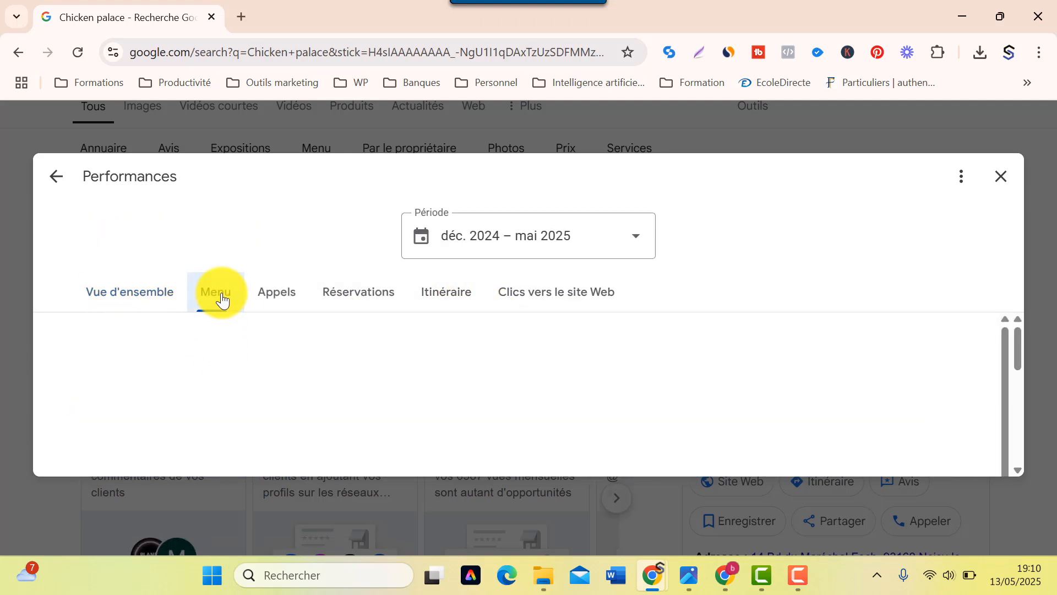
{"action": "scroll", "coordinate": [232, 388], "scroll_direction": "down", "scroll_amount": 2}
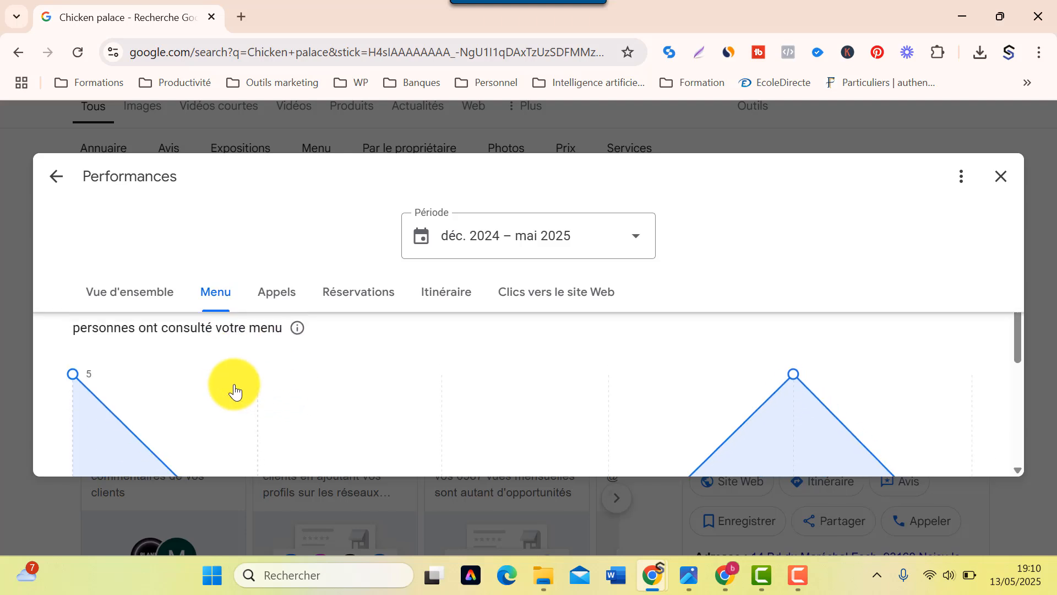
{"action": "scroll", "coordinate": [232, 390], "scroll_direction": "up", "scroll_amount": 2}
{"action": "scroll", "coordinate": [160, 384], "scroll_direction": "down", "scroll_amount": 5}
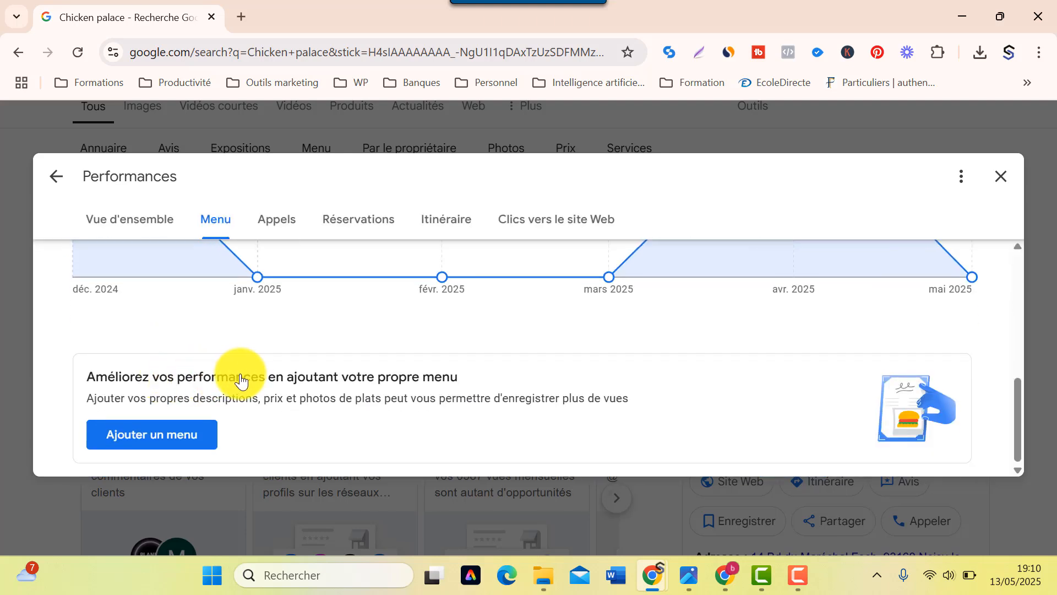
{"action": "scroll", "coordinate": [241, 379], "scroll_direction": "up", "scroll_amount": 1}
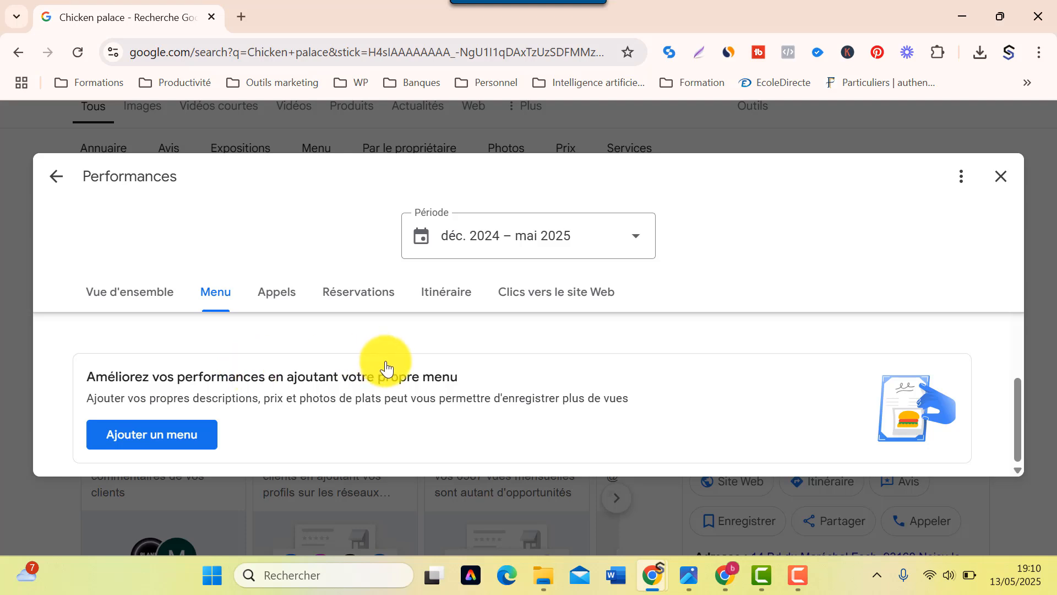
- Check the 167 calls and 0 reservations made from the profile
{"action": "left_click", "coordinate": [289, 302]}
{"action": "scroll", "coordinate": [331, 408], "scroll_direction": "up", "scroll_amount": 4}
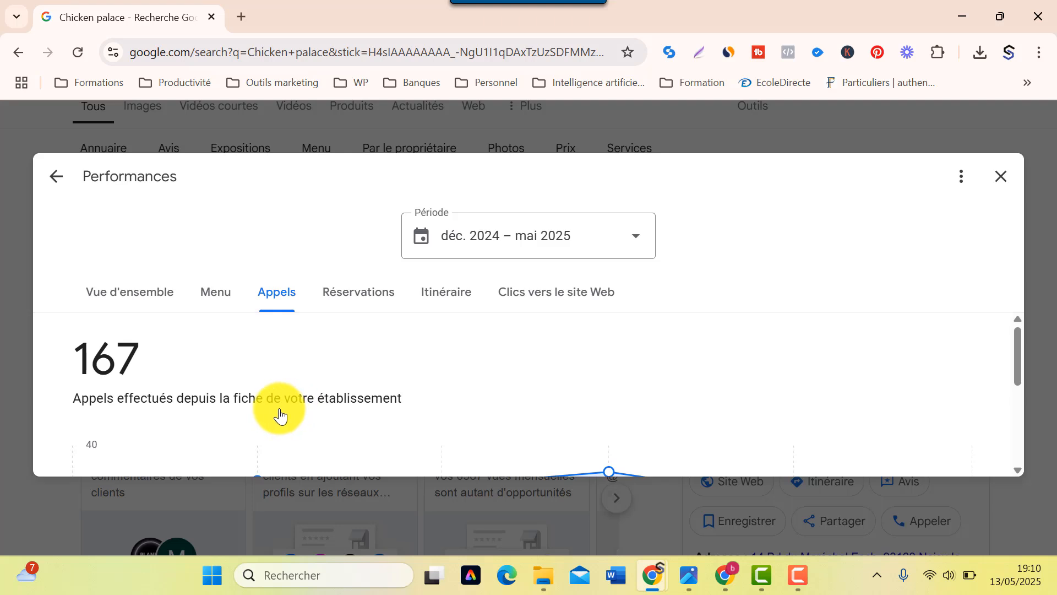
{"action": "left_click", "coordinate": [376, 303]}
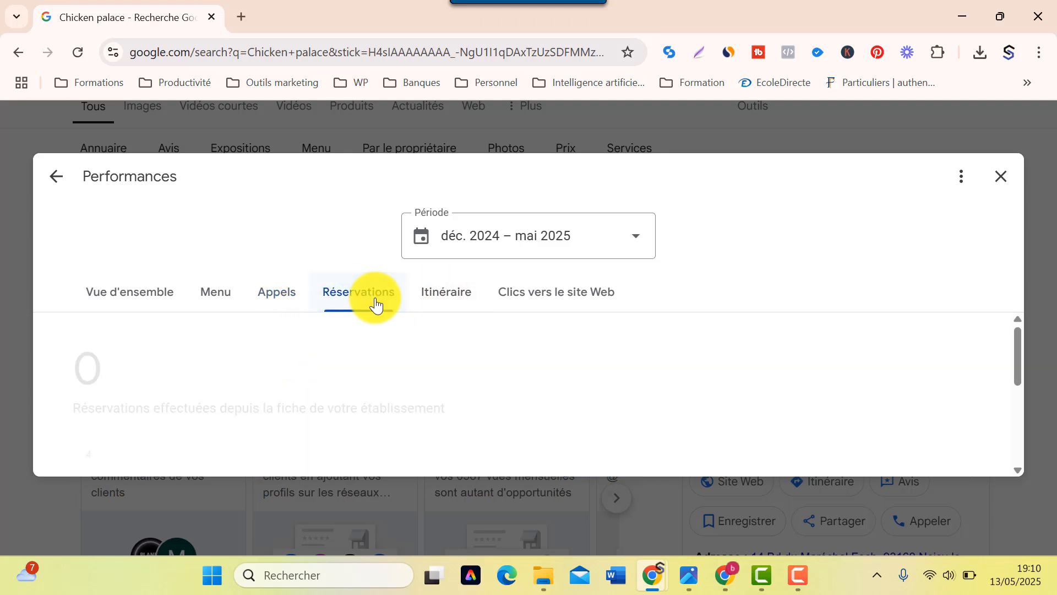
- Review the 623 direction requests and 291 website clicks from the listing
{"action": "left_click", "coordinate": [447, 302]}
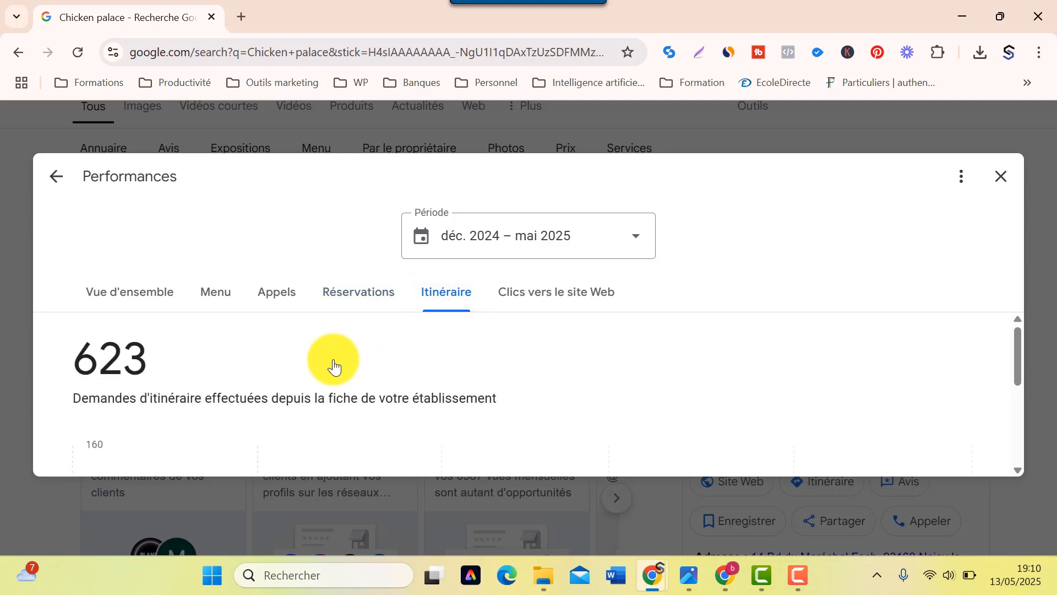
{"action": "scroll", "coordinate": [335, 366], "scroll_direction": "down", "scroll_amount": 4}
{"action": "scroll", "coordinate": [334, 368], "scroll_direction": "down", "scroll_amount": 1}
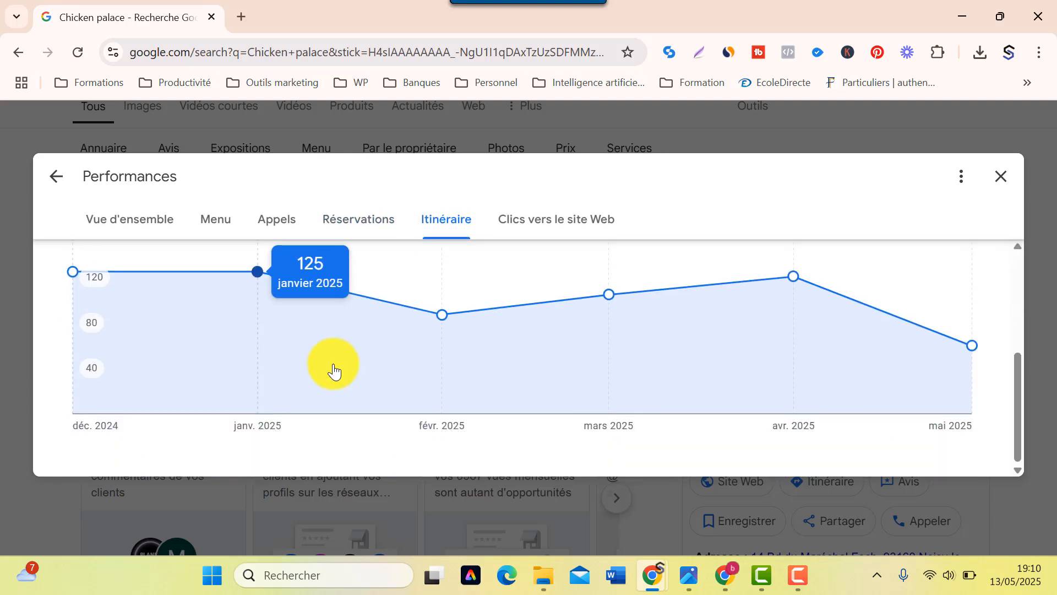
{"action": "scroll", "coordinate": [587, 378], "scroll_direction": "up", "scroll_amount": 5}
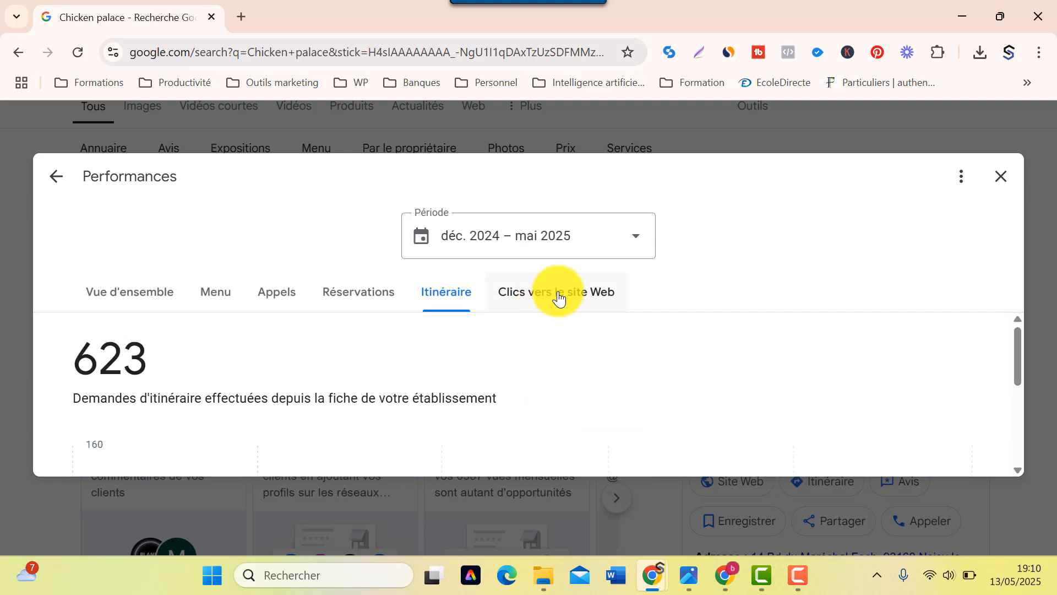
{"action": "left_click", "coordinate": [561, 296]}
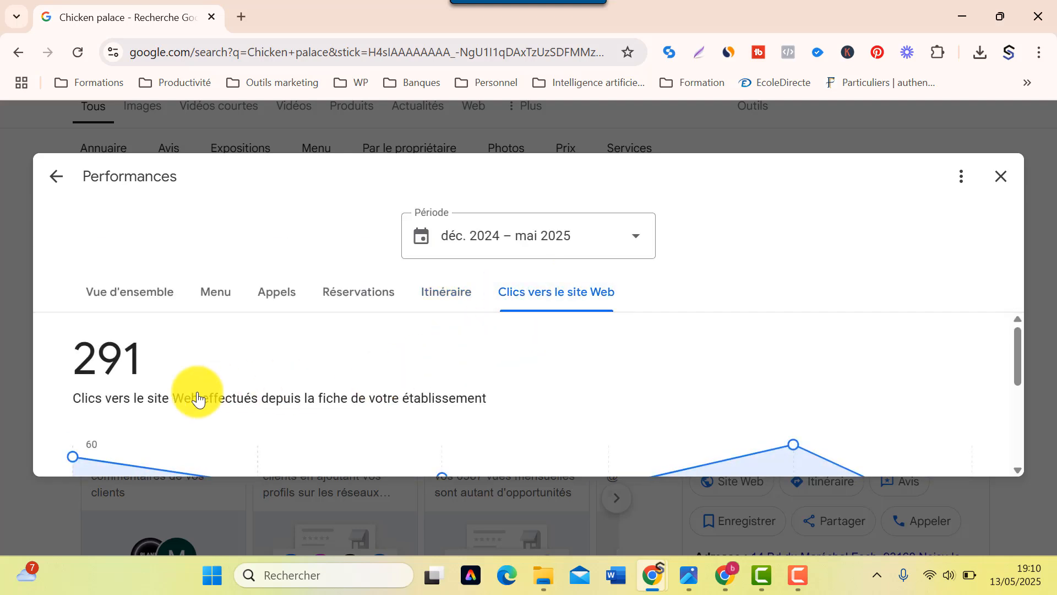
{"action": "scroll", "coordinate": [184, 396], "scroll_direction": "down", "scroll_amount": 3}
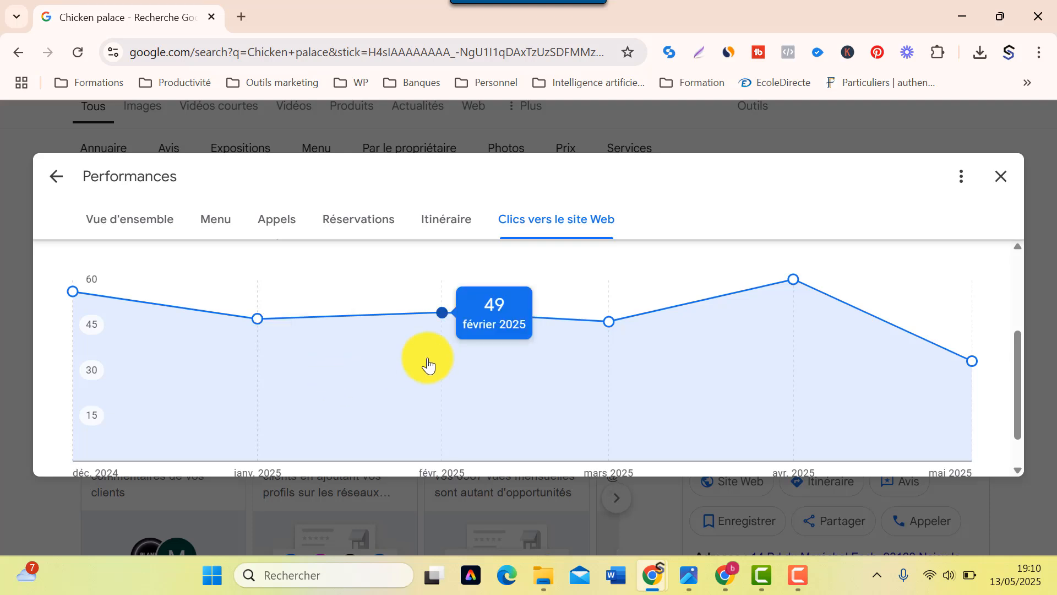
{"action": "scroll", "coordinate": [427, 363], "scroll_direction": "up", "scroll_amount": 3}
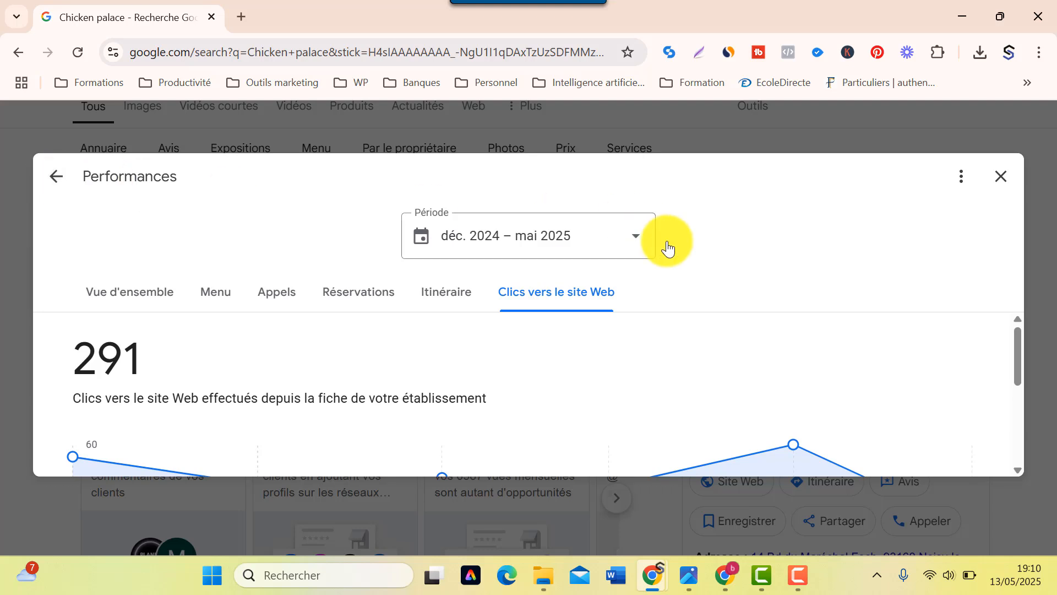
- Close the Performances report and return to Chicken palace's management panel
{"action": "left_click", "coordinate": [1002, 180]}
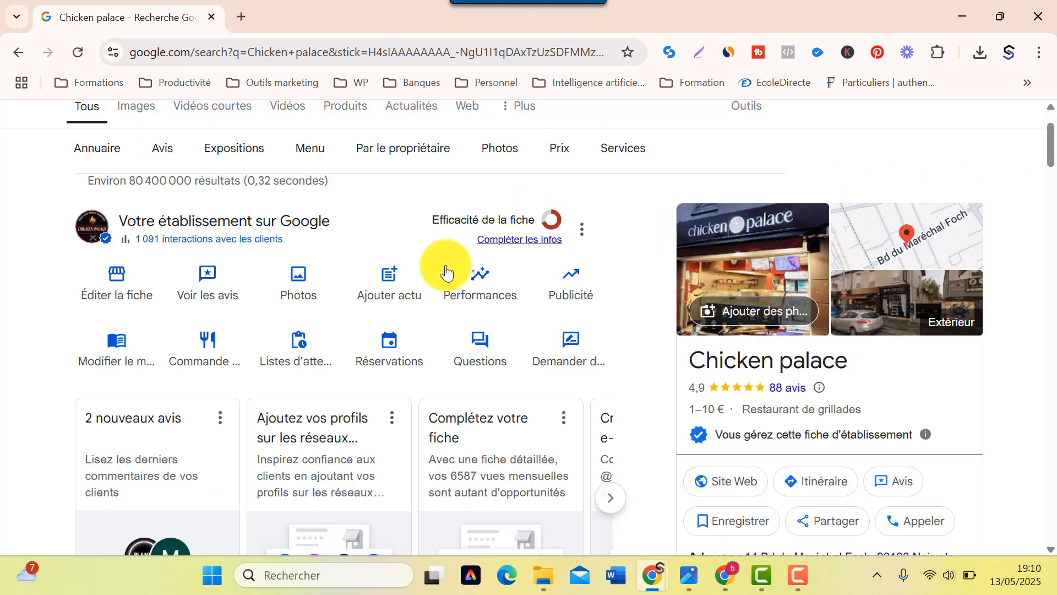
{"action": "scroll", "coordinate": [306, 376], "scroll_direction": "down", "scroll_amount": 1}
{"action": "scroll", "coordinate": [308, 363], "scroll_direction": "down", "scroll_amount": 4}
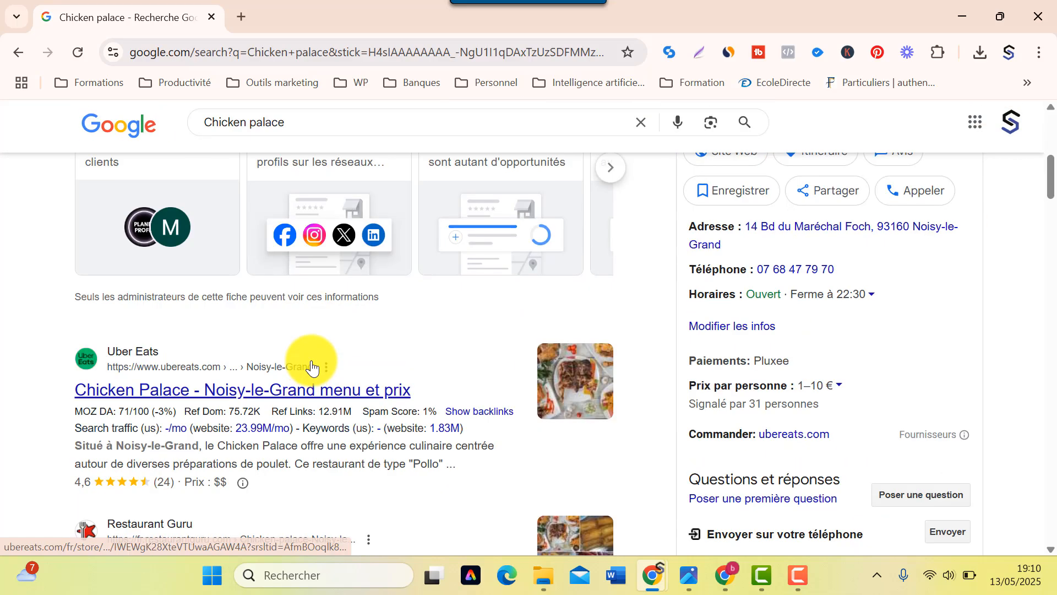
{"action": "scroll", "coordinate": [309, 359], "scroll_direction": "up", "scroll_amount": 3}
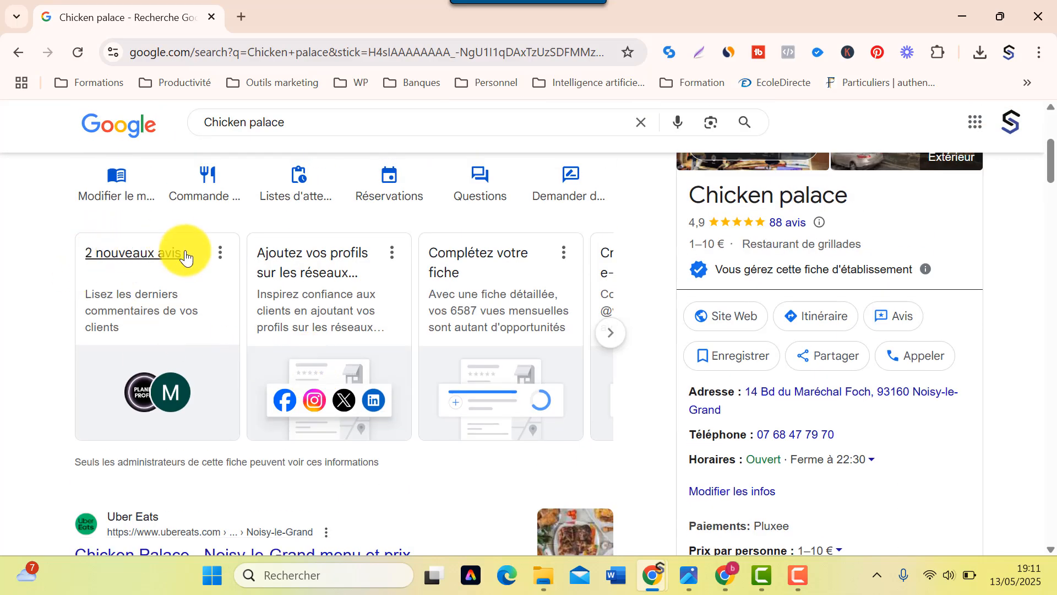
- Page through the suggestion cards carousel and back, then scroll the search results page
{"action": "left_click", "coordinate": [607, 332]}
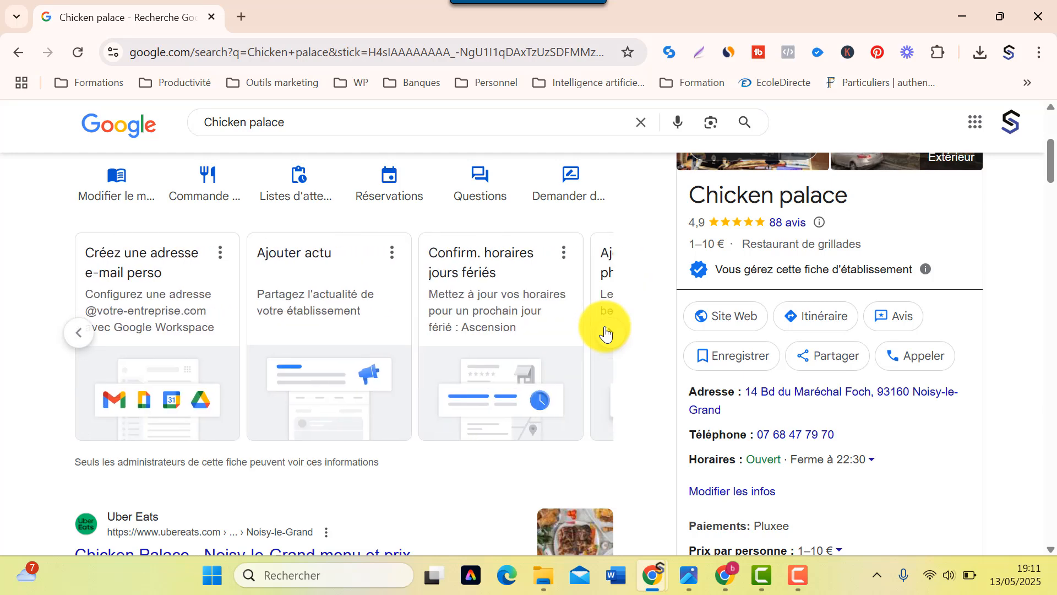
{"action": "left_click", "coordinate": [82, 332]}
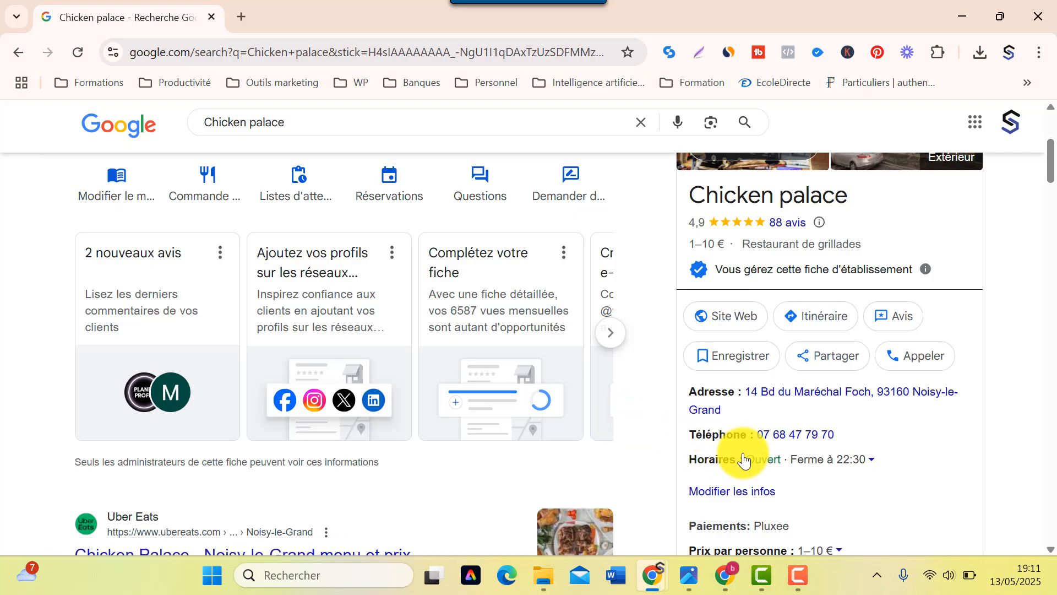
{"action": "scroll", "coordinate": [764, 245], "scroll_direction": "up", "scroll_amount": 4}
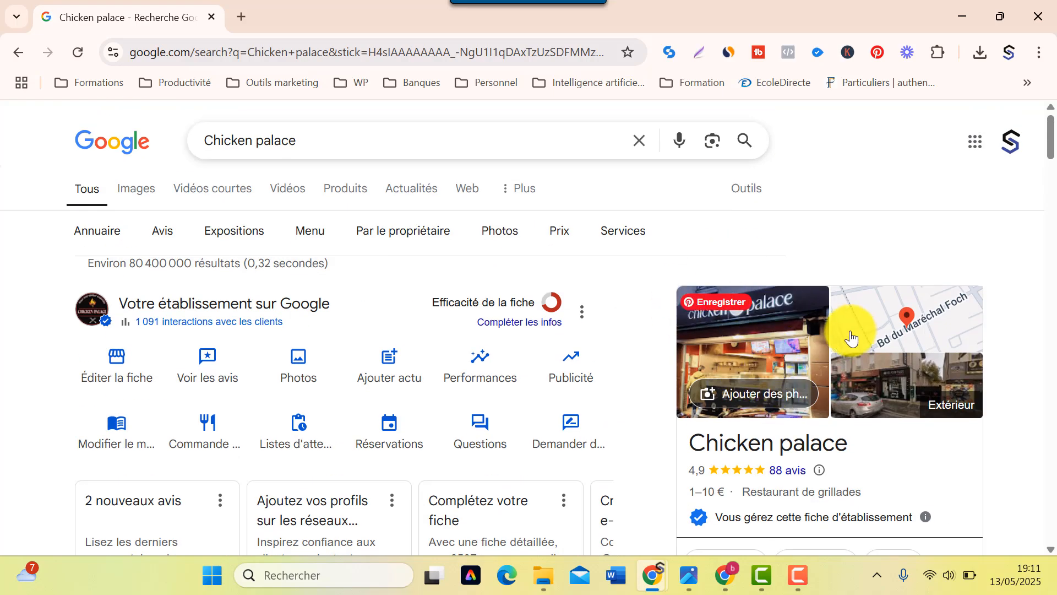
{"action": "scroll", "coordinate": [837, 375], "scroll_direction": "down", "scroll_amount": 15}
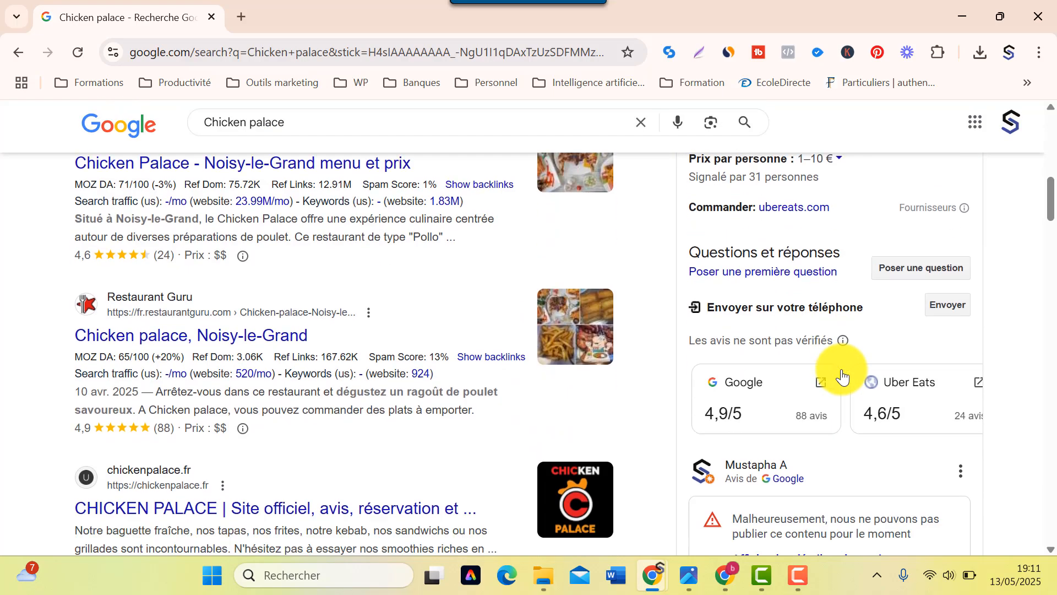
{"action": "scroll", "coordinate": [844, 373], "scroll_direction": "down", "scroll_amount": 15}
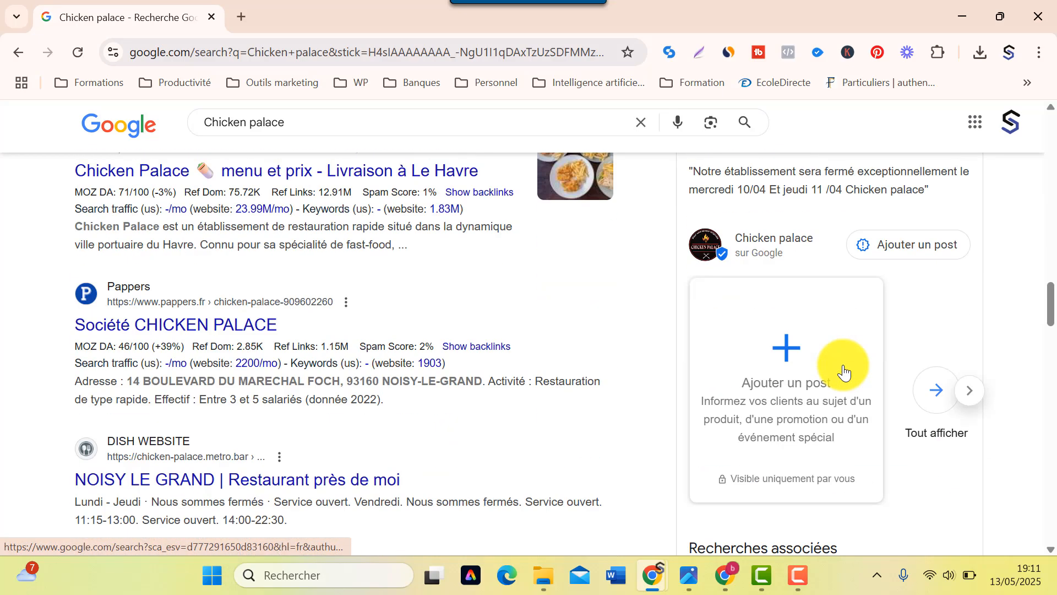
{"action": "scroll", "coordinate": [844, 373], "scroll_direction": "up", "scroll_amount": 20}
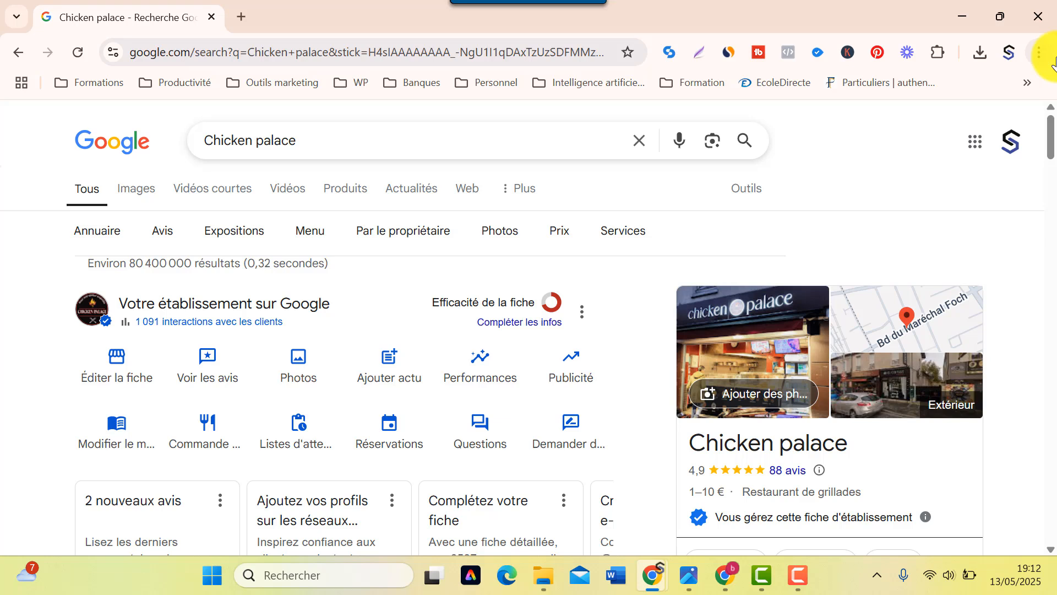
- Switch to the 'mon entreprise' Chrome window showing Le pain garni's management panel
{"action": "mouse_move", "coordinate": [735, 582]}
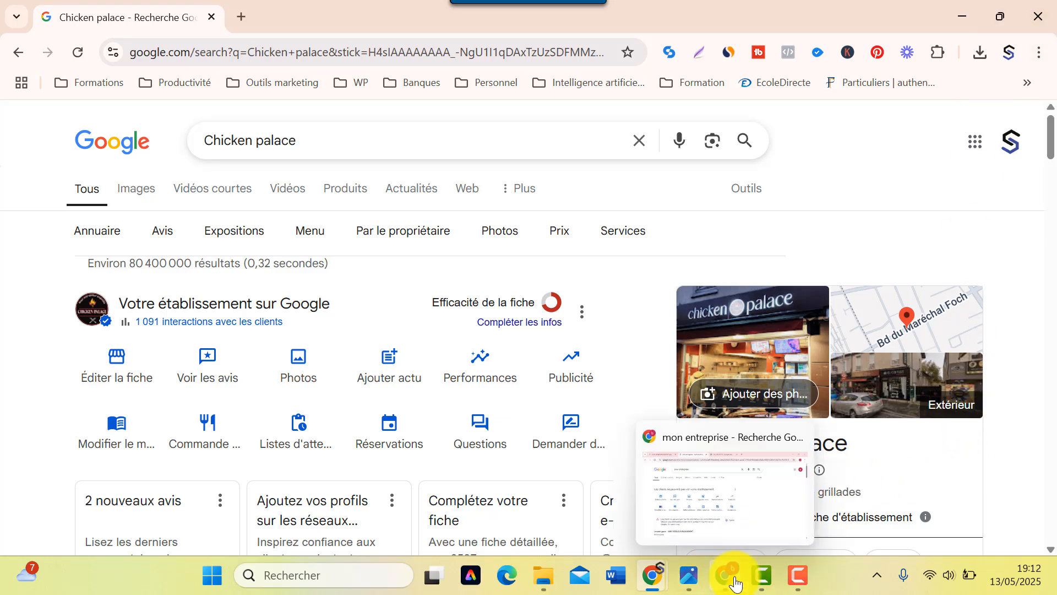
{"action": "left_click", "coordinate": [729, 582]}
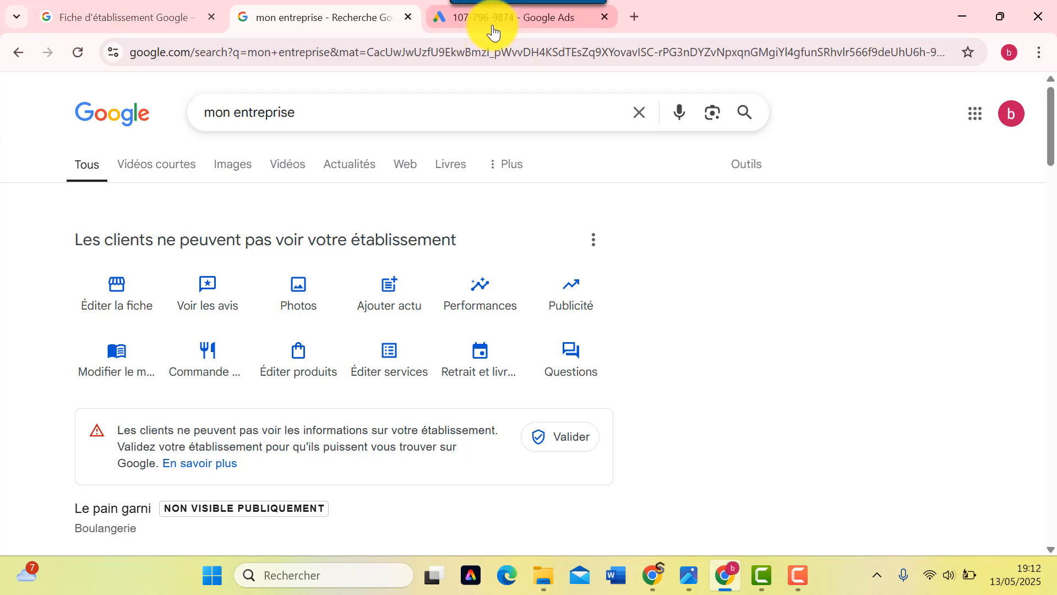
{"action": "mouse_move", "coordinate": [493, 32]}
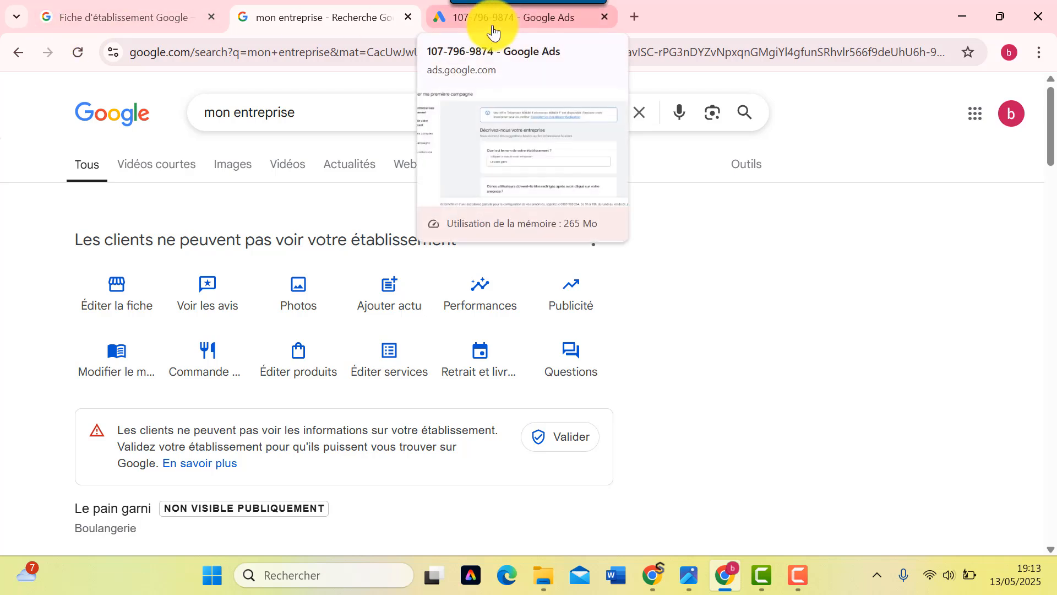